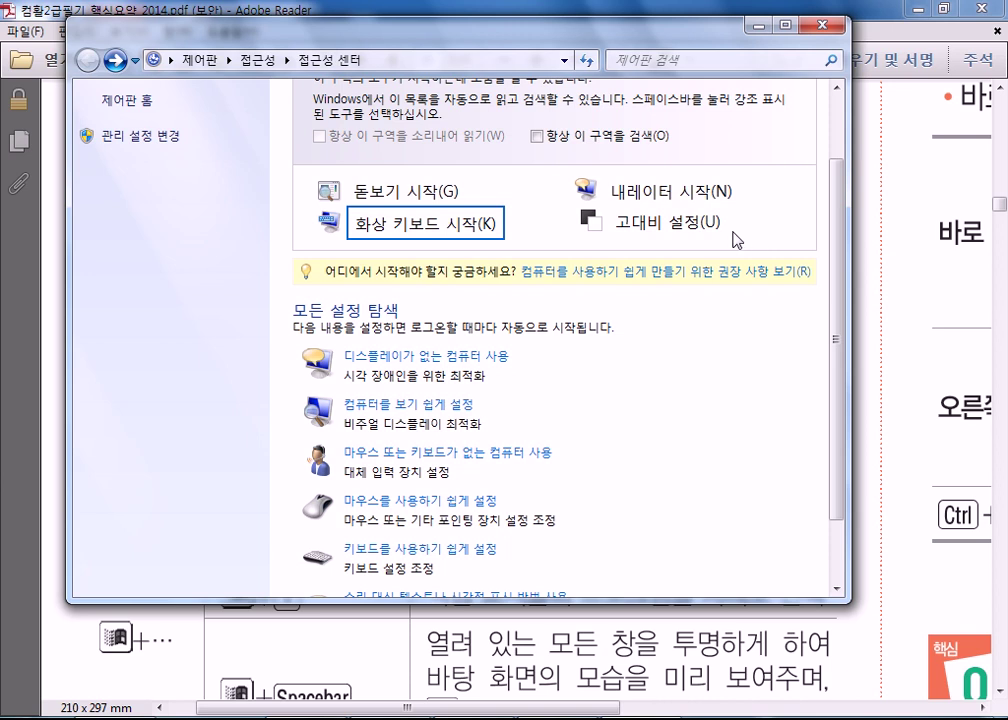
- View the High Contrast settings, browse the Ease of Access Center list, then close the window
left_click(697, 225)
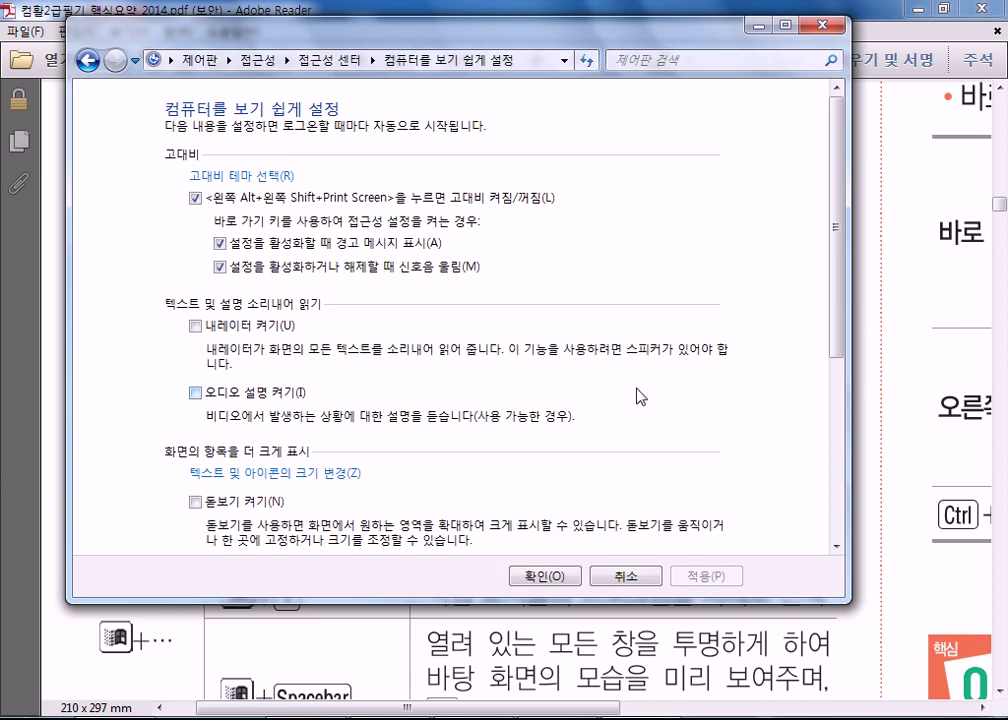
left_click(86, 58)
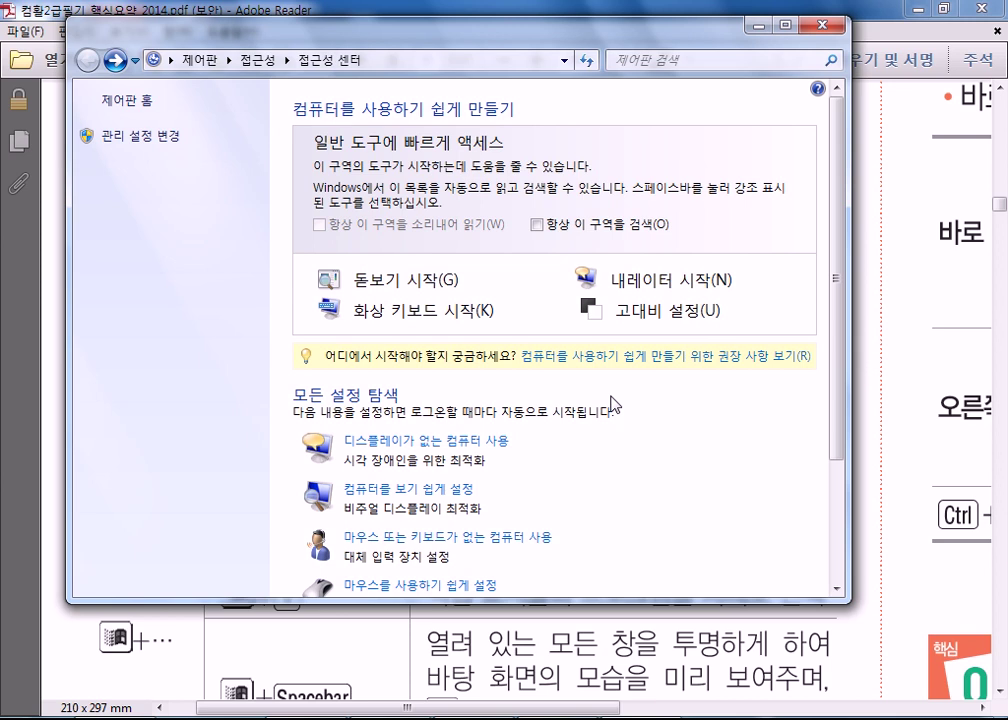
scroll(656, 335, "down", 2)
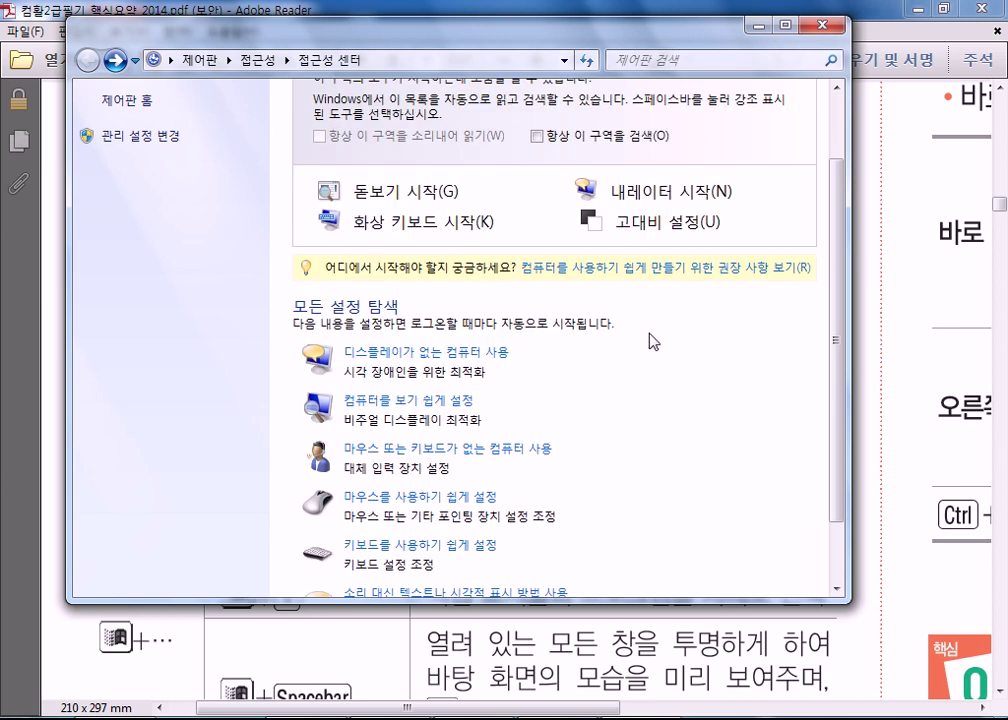
scroll(478, 430, "down", 1)
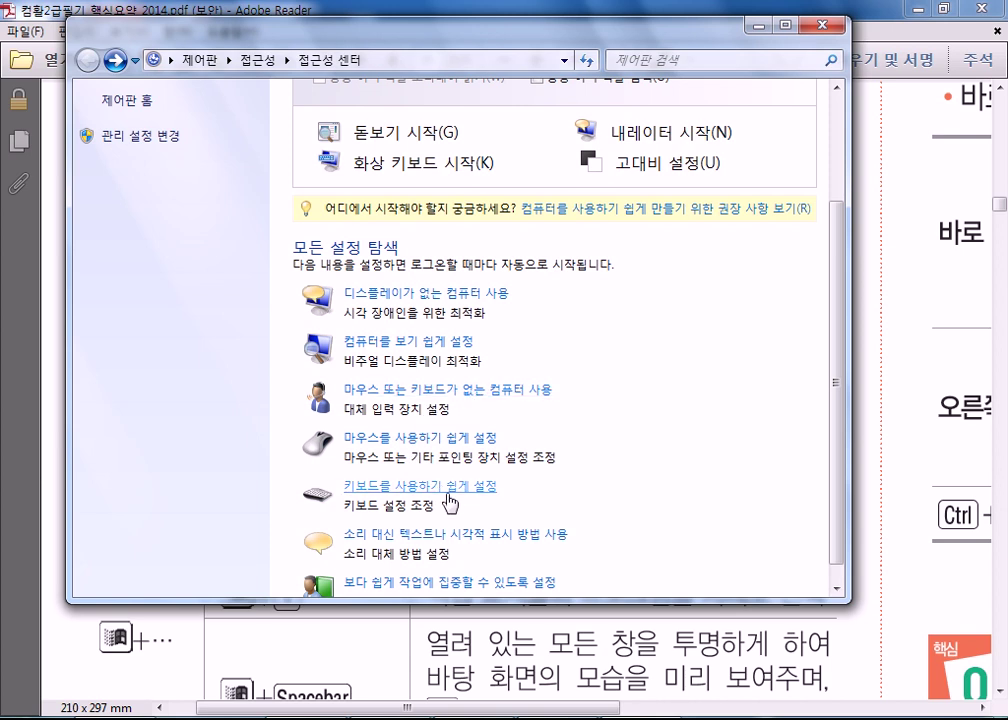
scroll(461, 492, "down", 1)
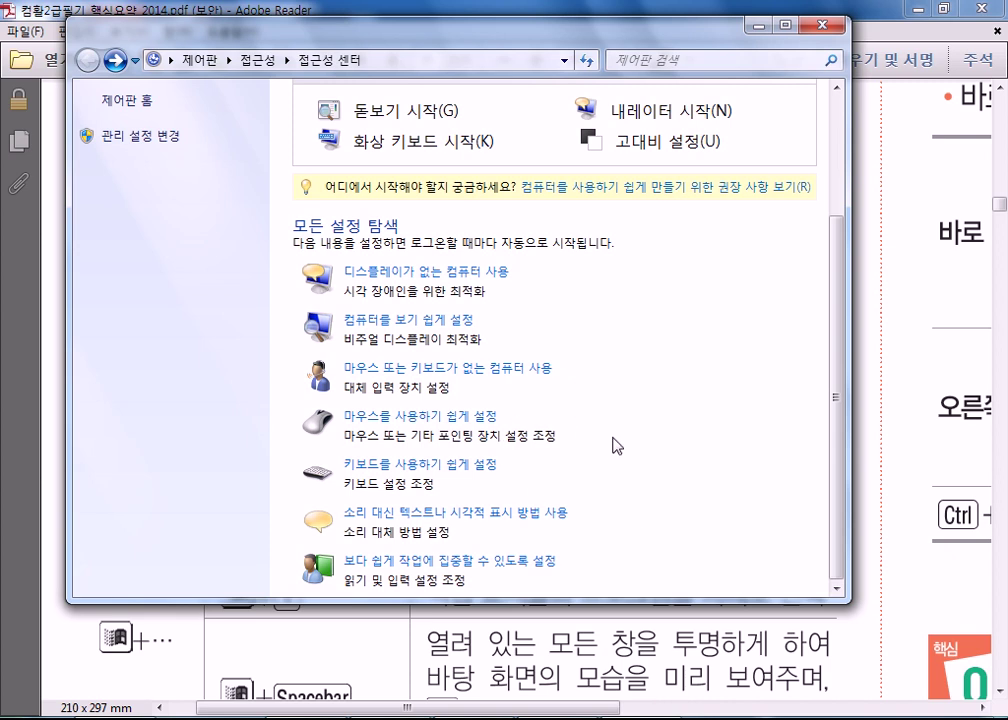
scroll(615, 445, "up", 3)
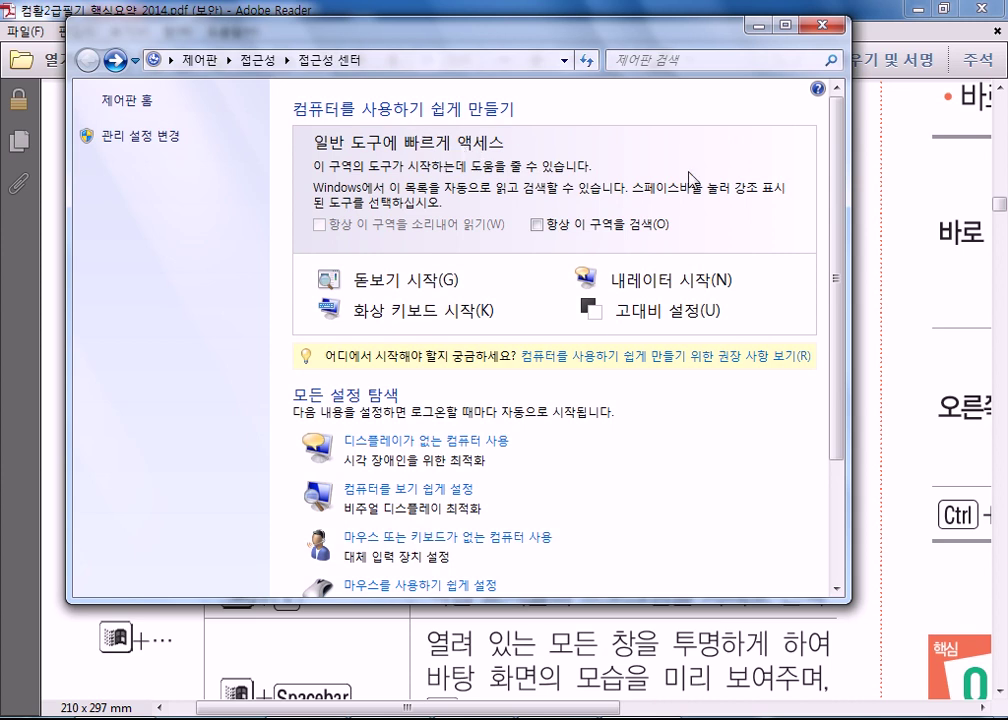
left_click(822, 23)
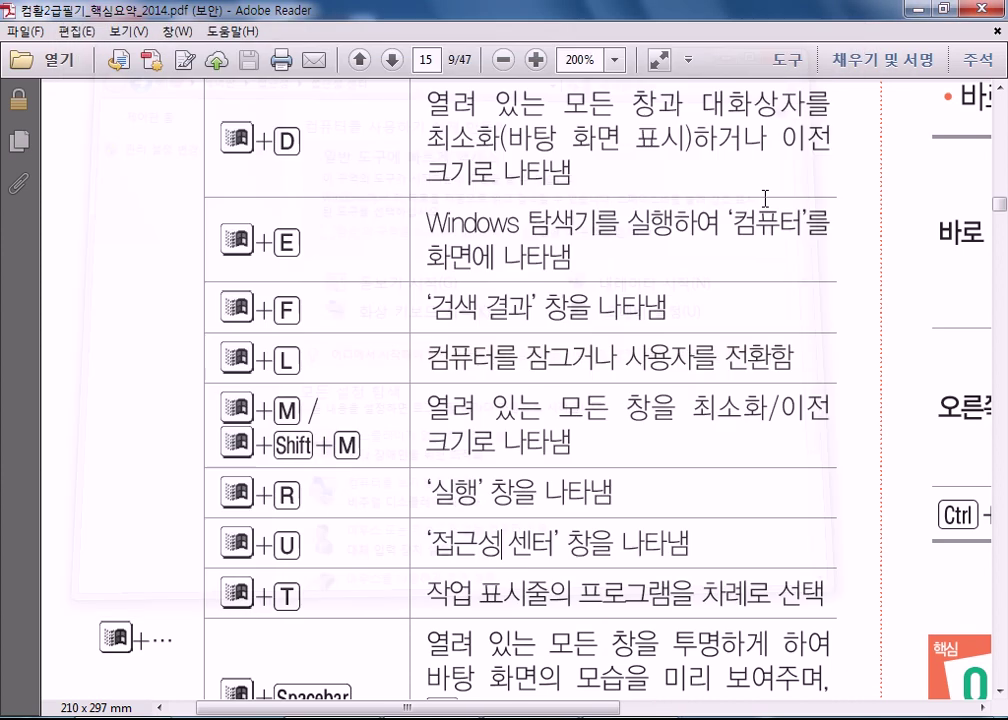
double_click(620, 316)
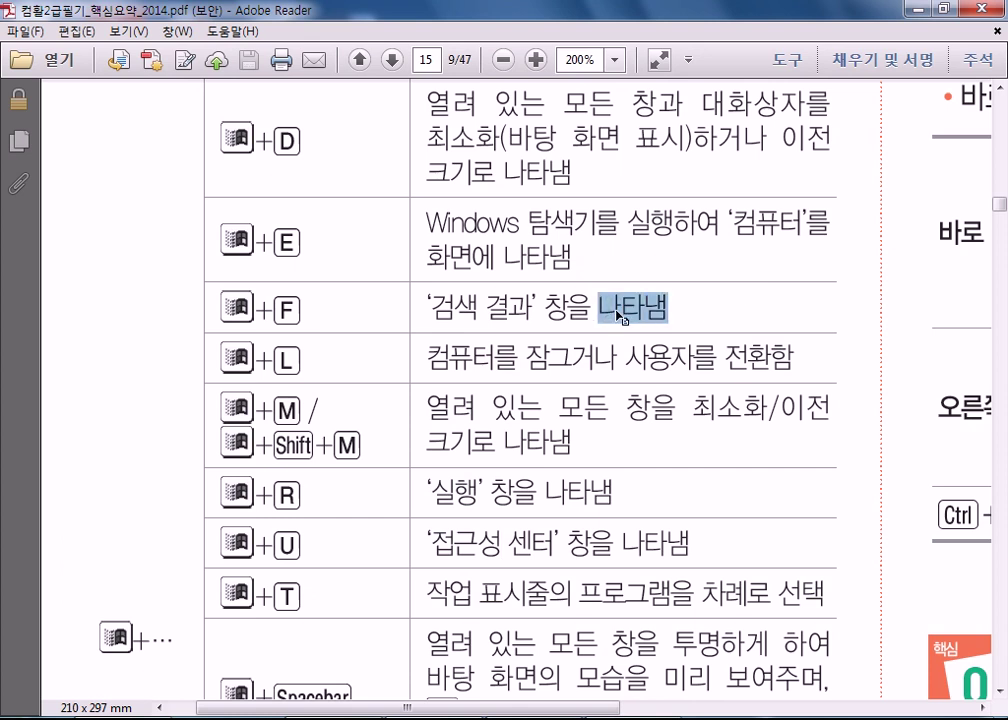
left_click(670, 281)
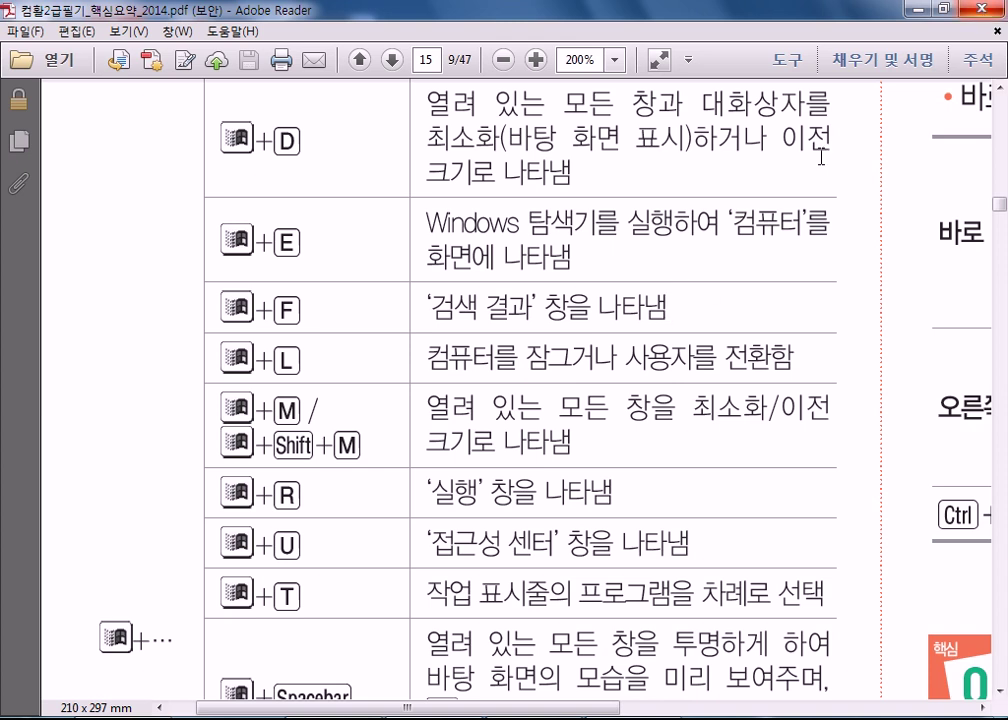
scroll(703, 276, "down", 5)
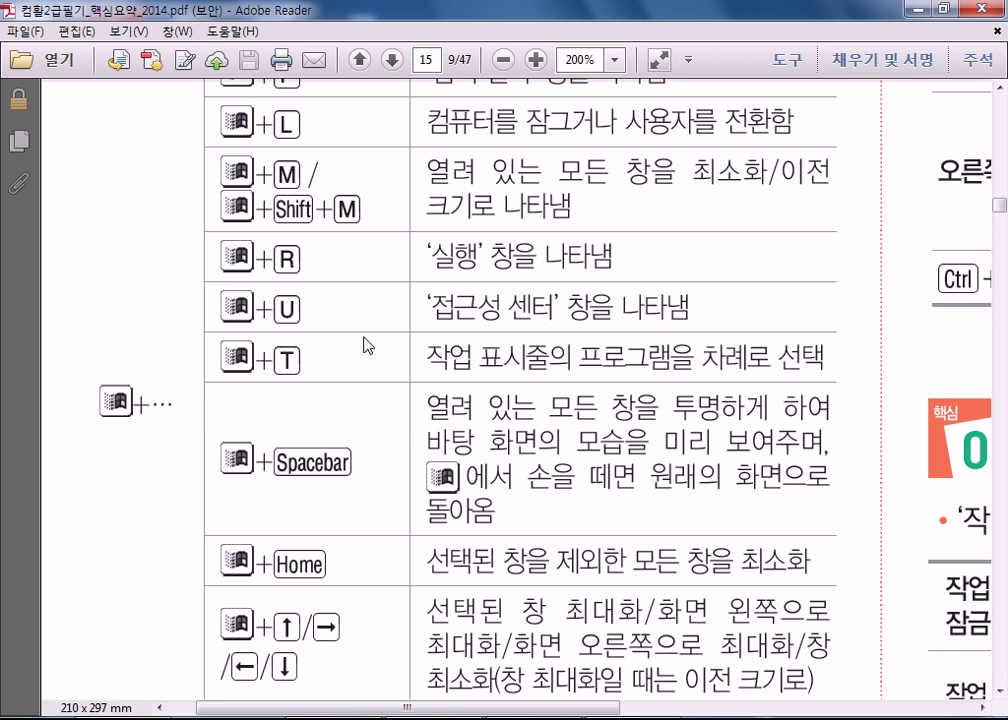
scroll(511, 356, "down", 3)
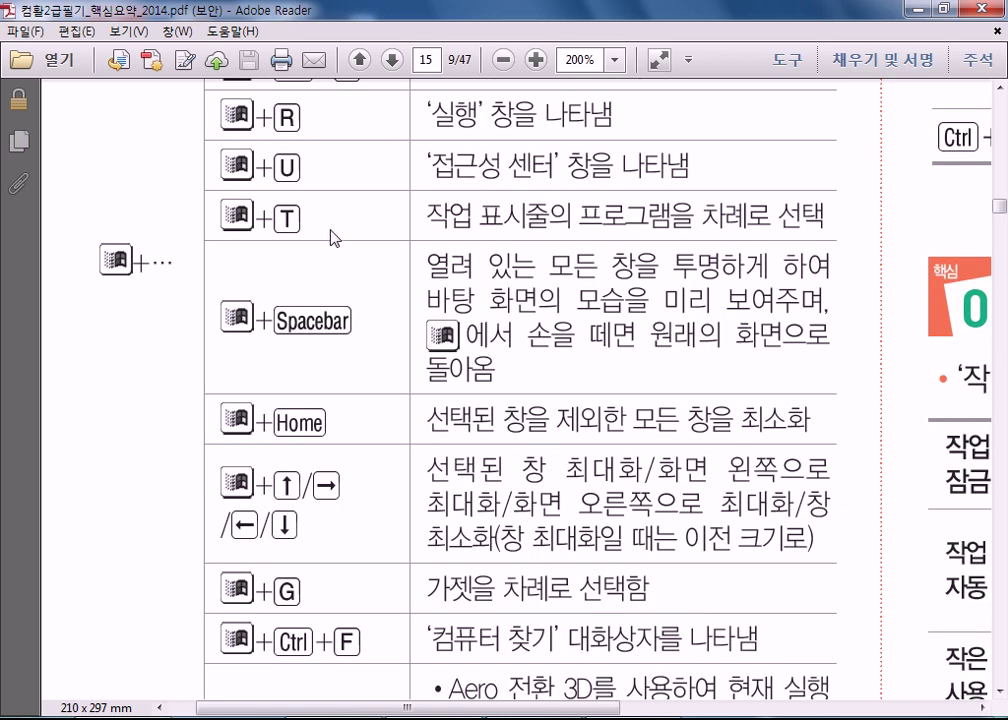
key("super+t")
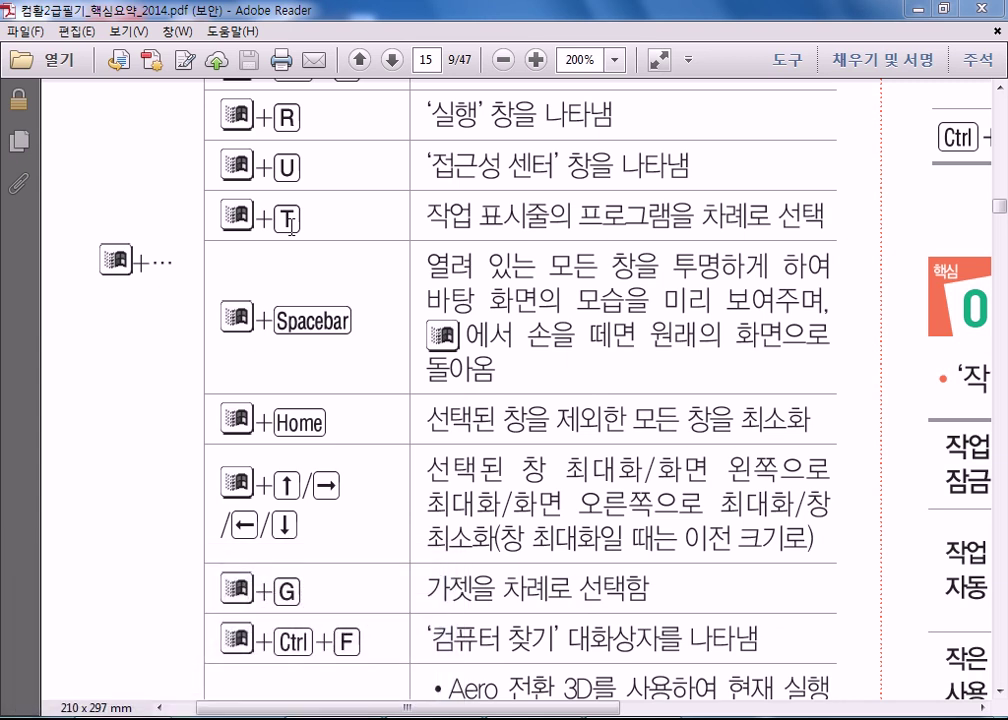
key("super+t")
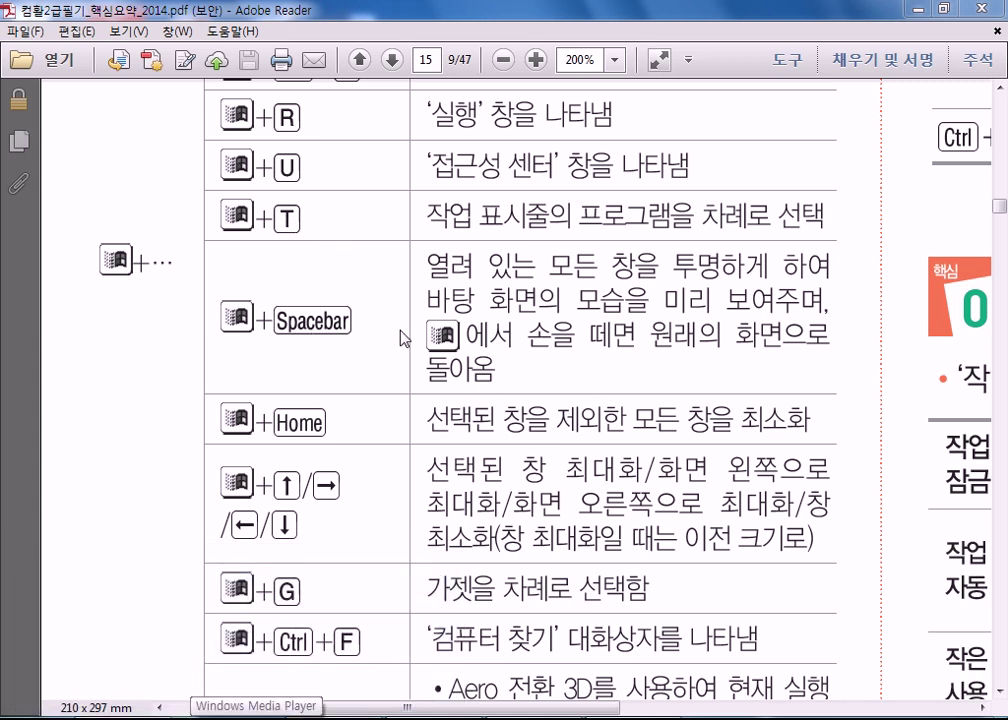
left_click(583, 314)
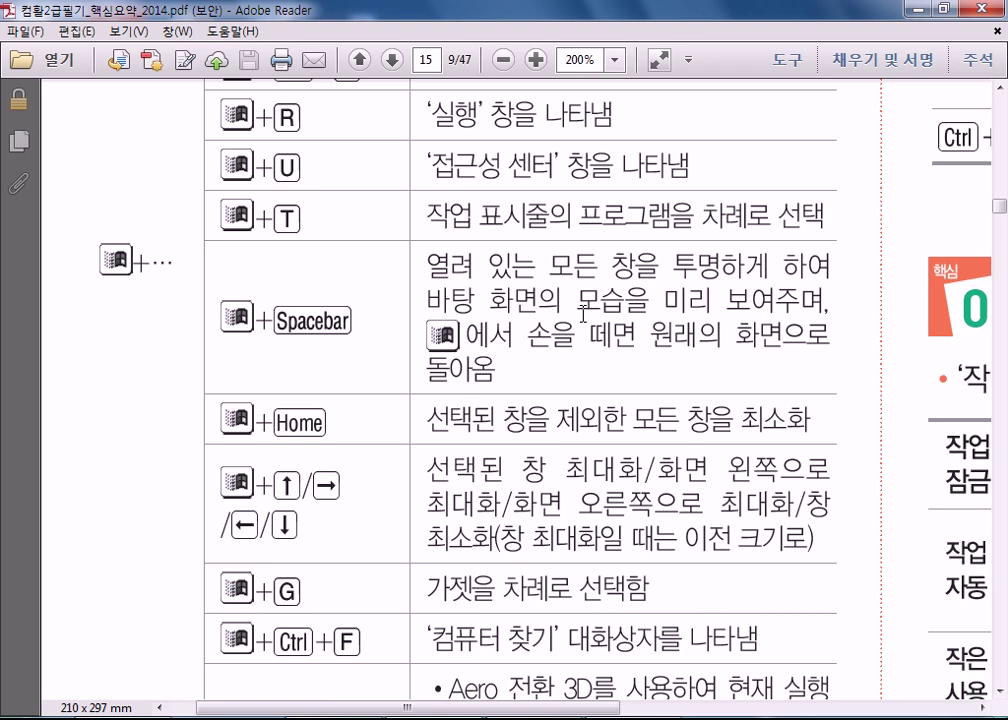
key("super+space")
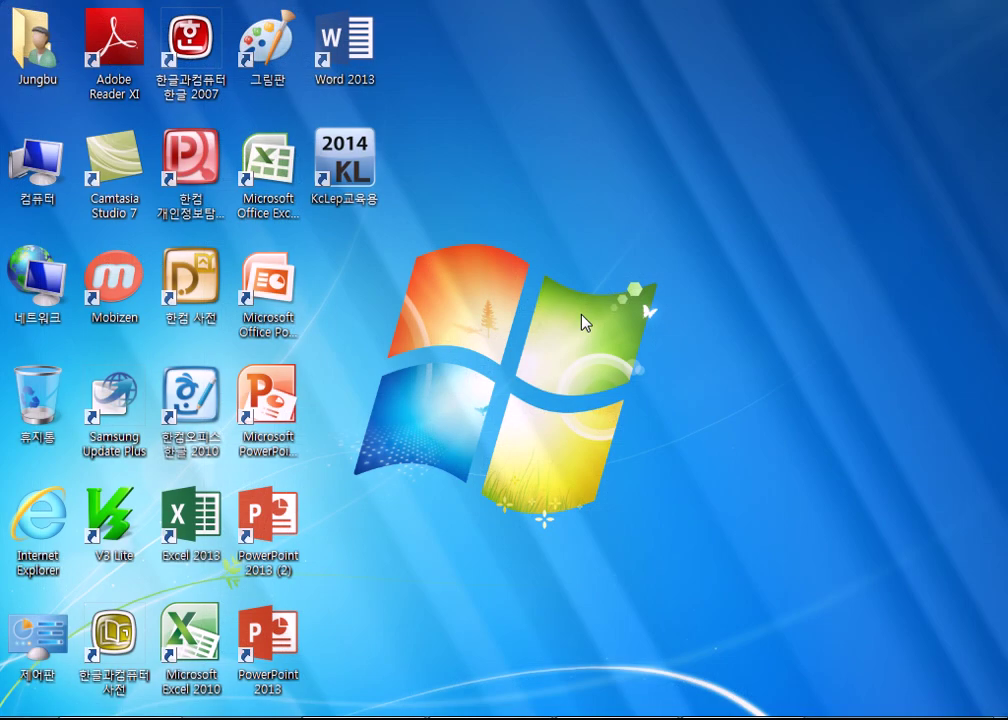
key("super+space")
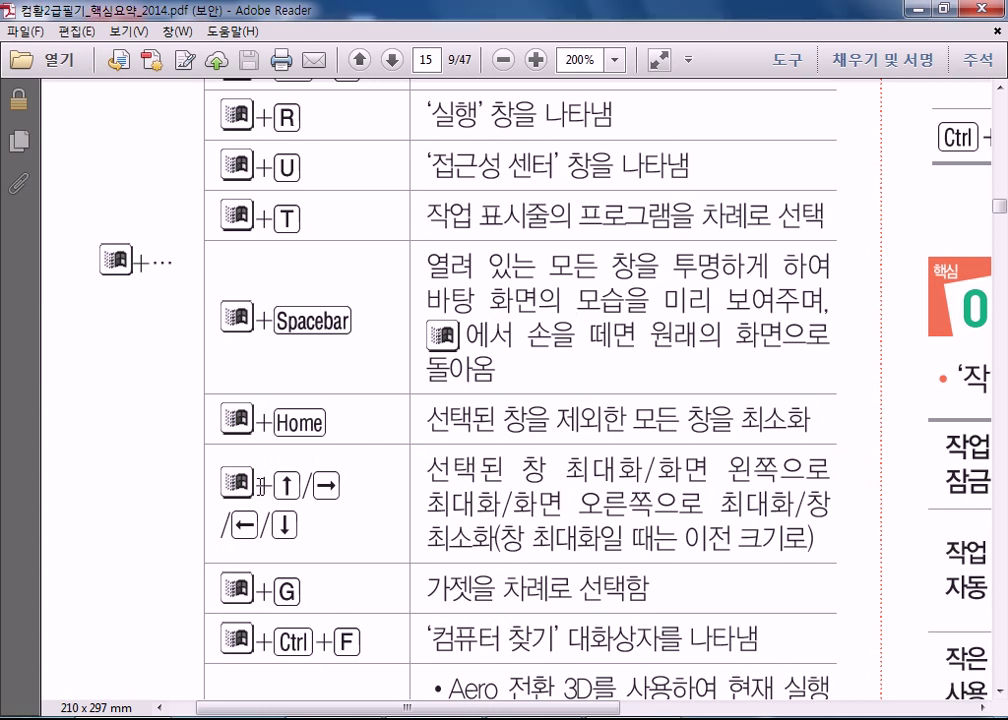
scroll(652, 459, "down", 2)
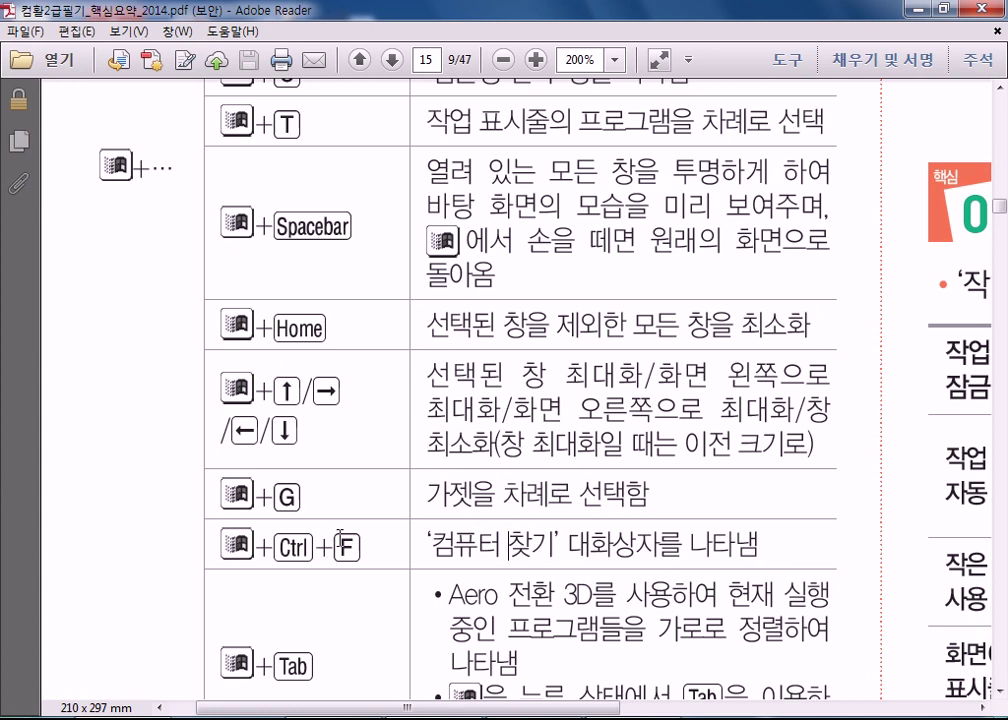
key("super")
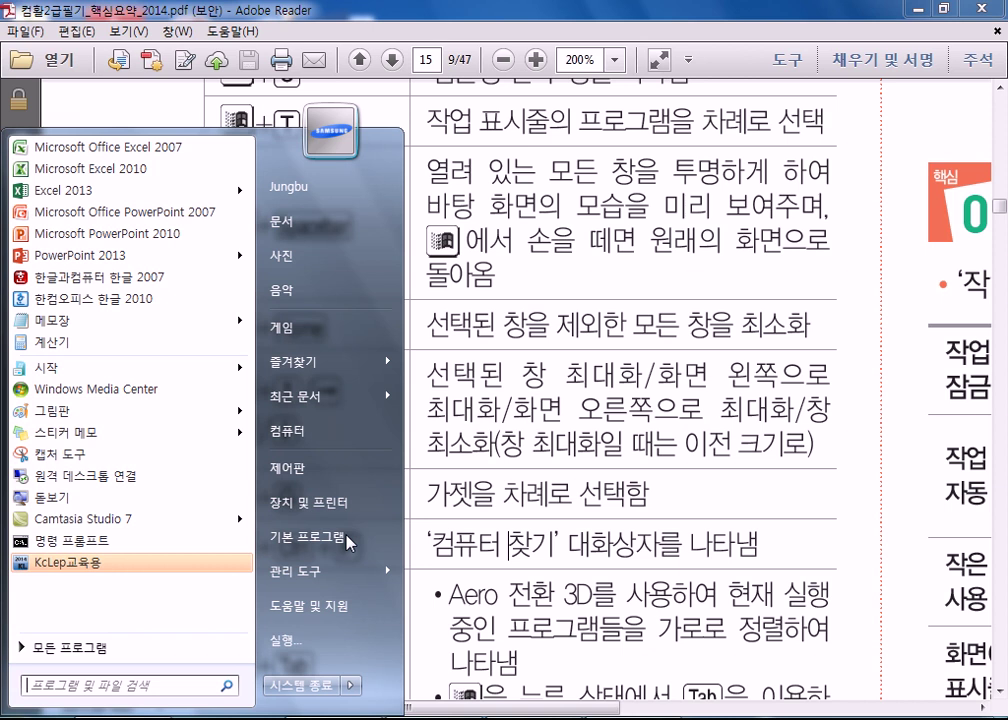
key("super+ctrl+f")
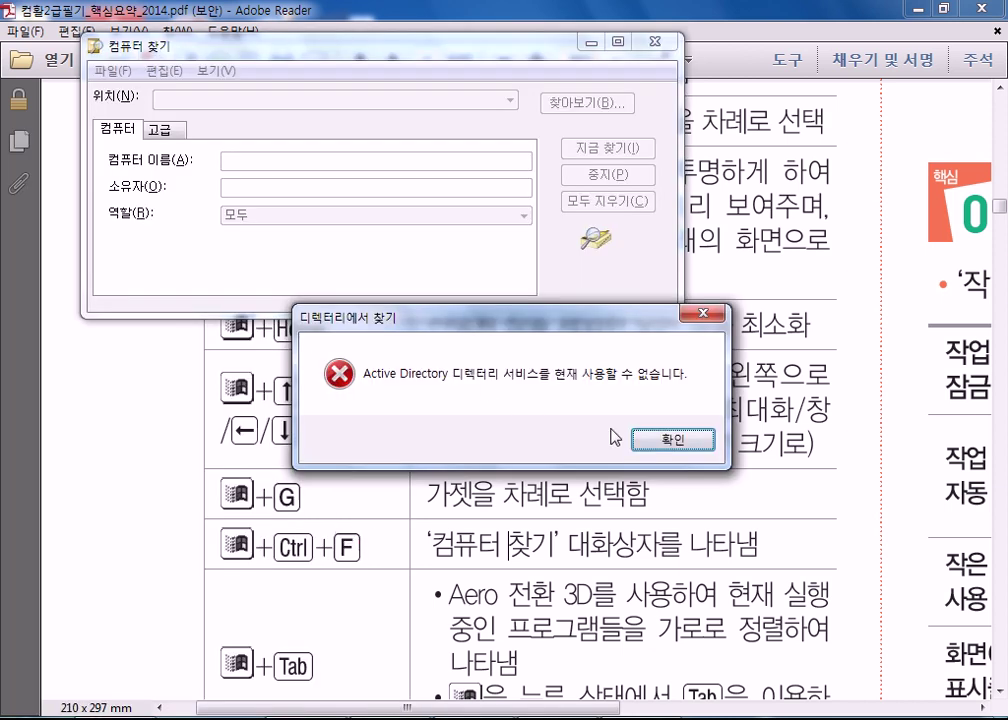
left_click(660, 441)
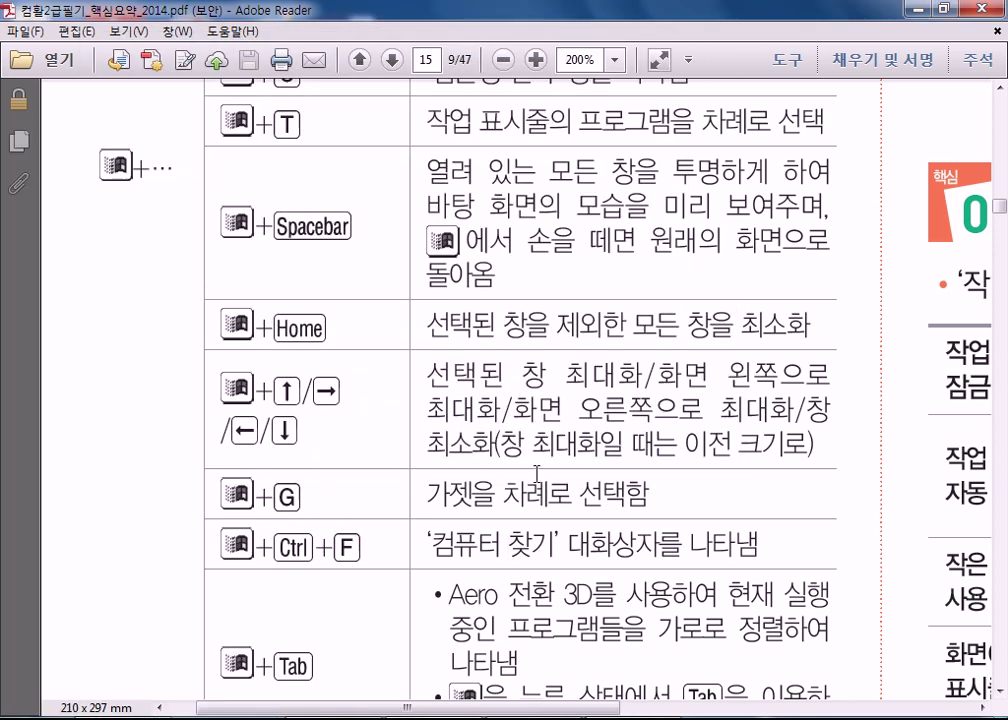
scroll(419, 480, "down", 3)
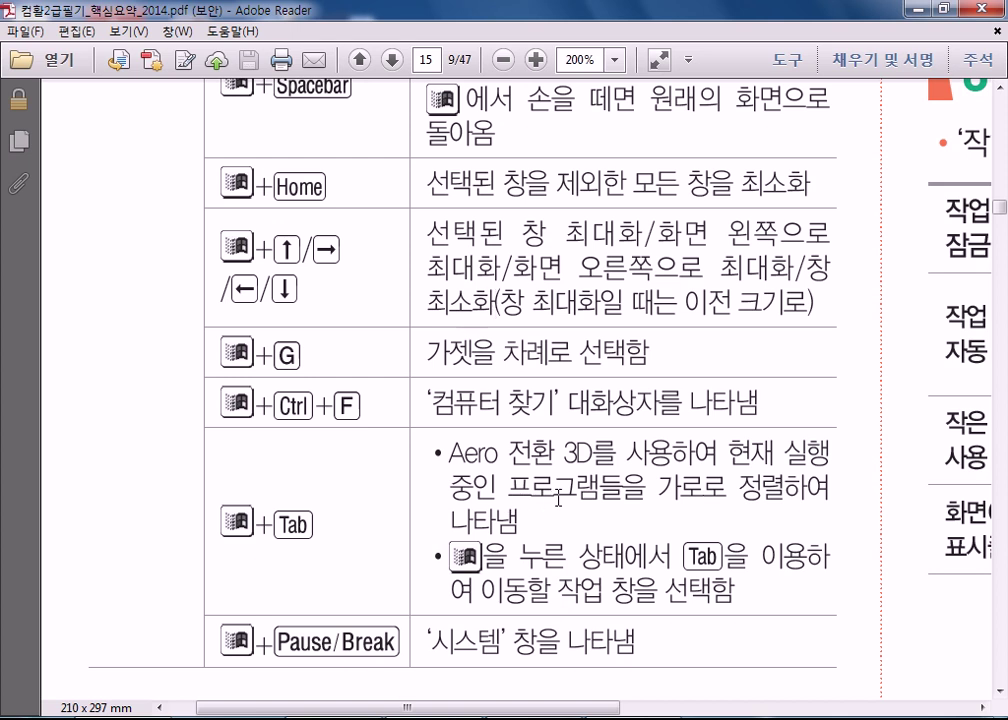
key("super+Tab")
key("super+Tab")
key("super+Tab")
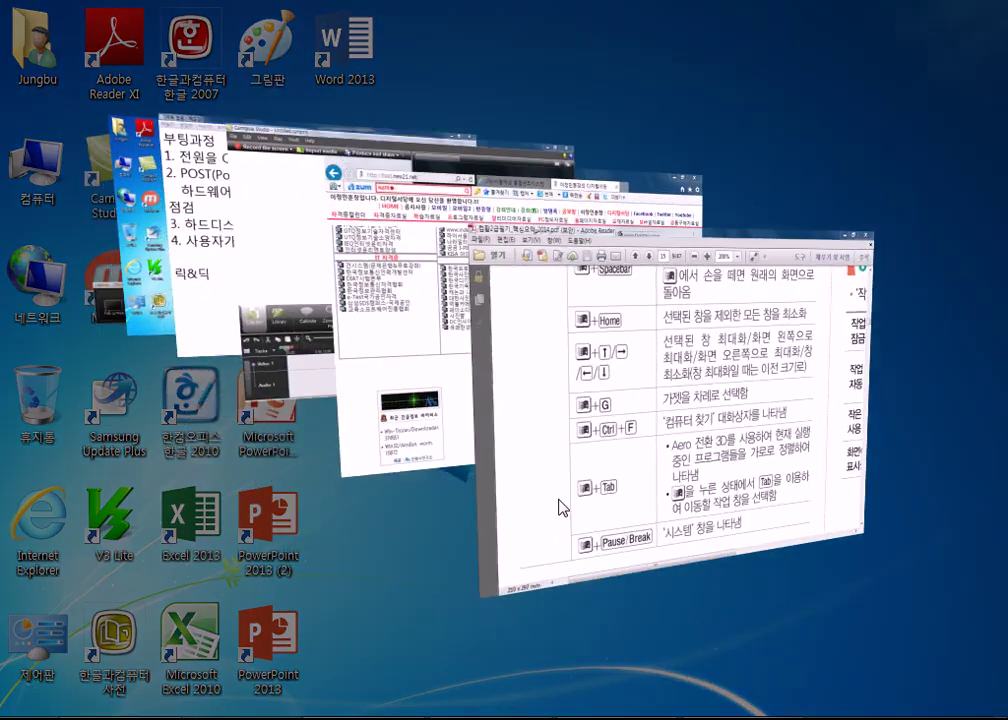
key("super+Tab")
key("super+Tab")
key("super+Tab")
key("super+Tab")
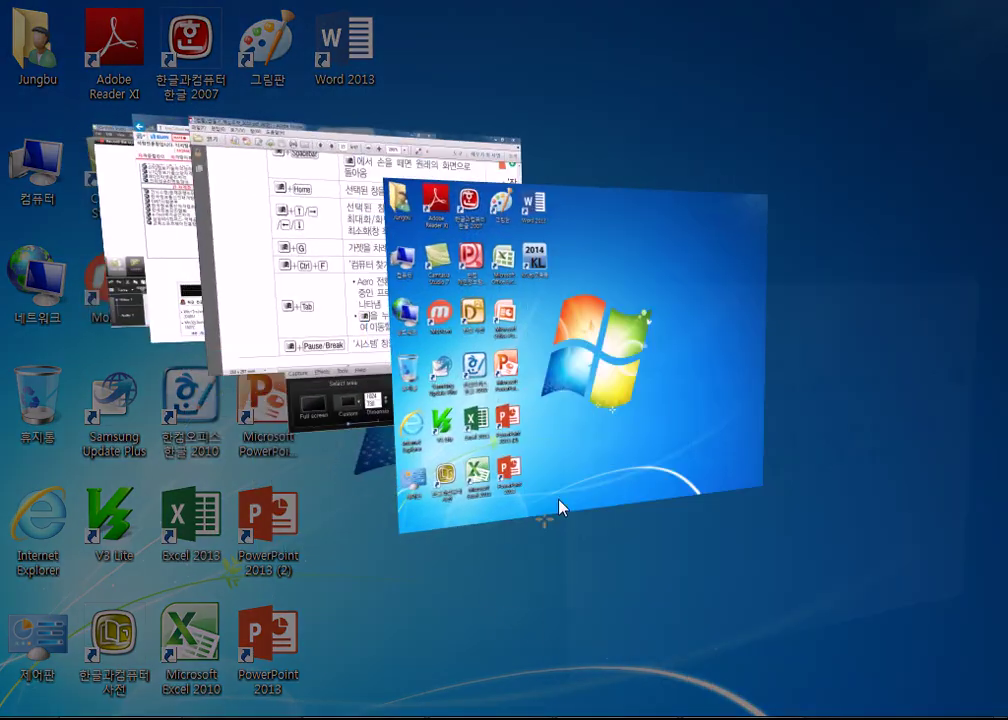
key("super+Tab")
key("super+Tab")
key("super+Tab")
key("super+Tab")
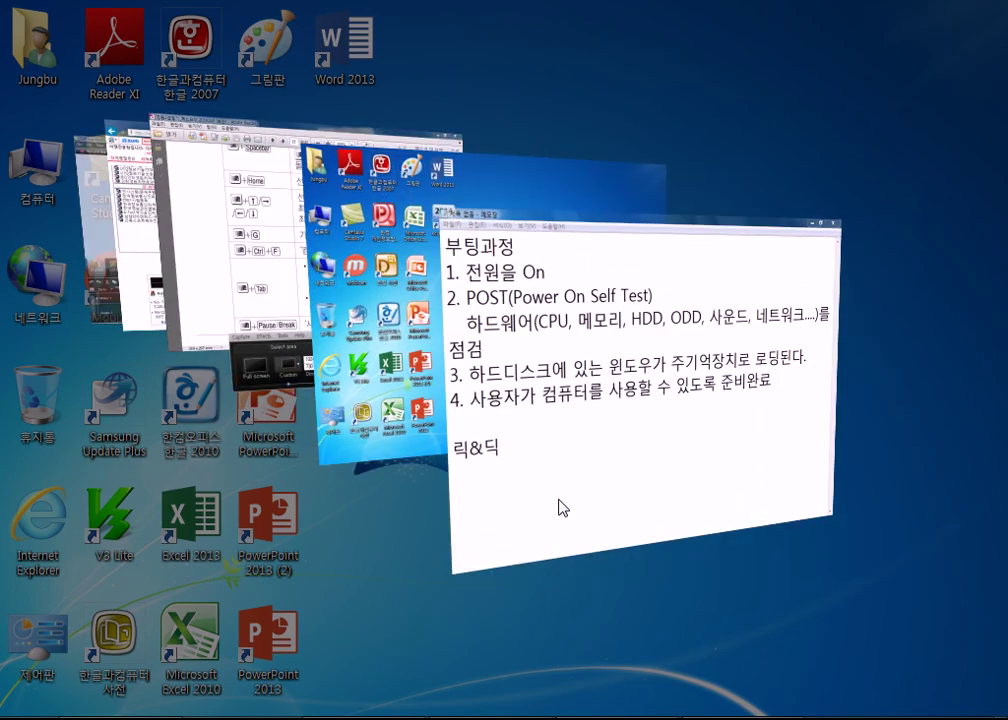
key("super+Tab")
key("super+Tab")
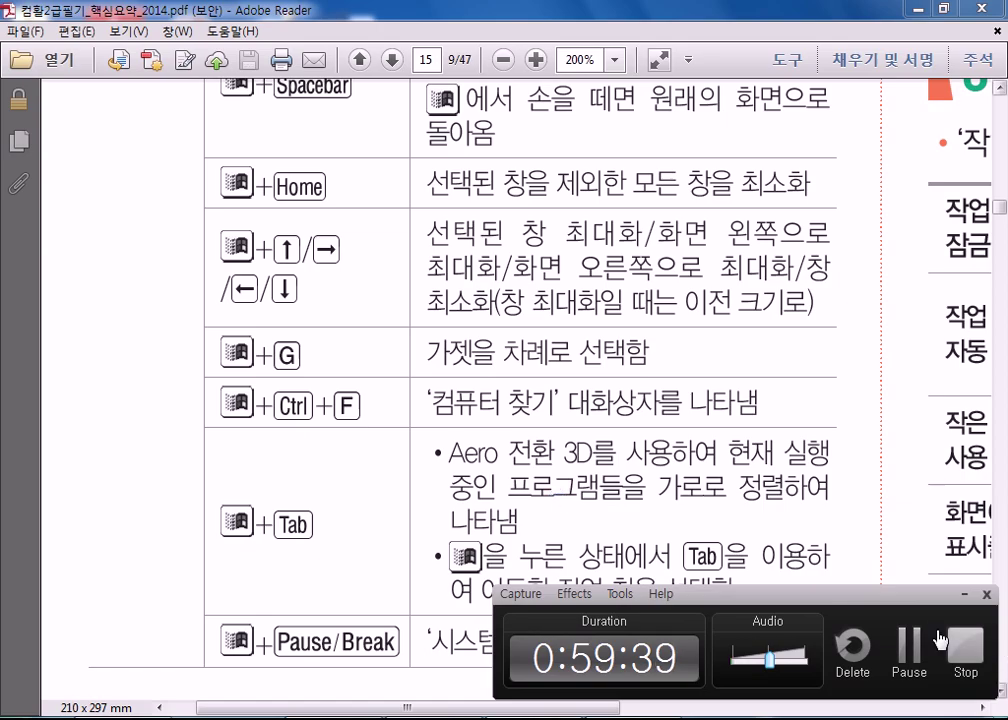
left_click(963, 594)
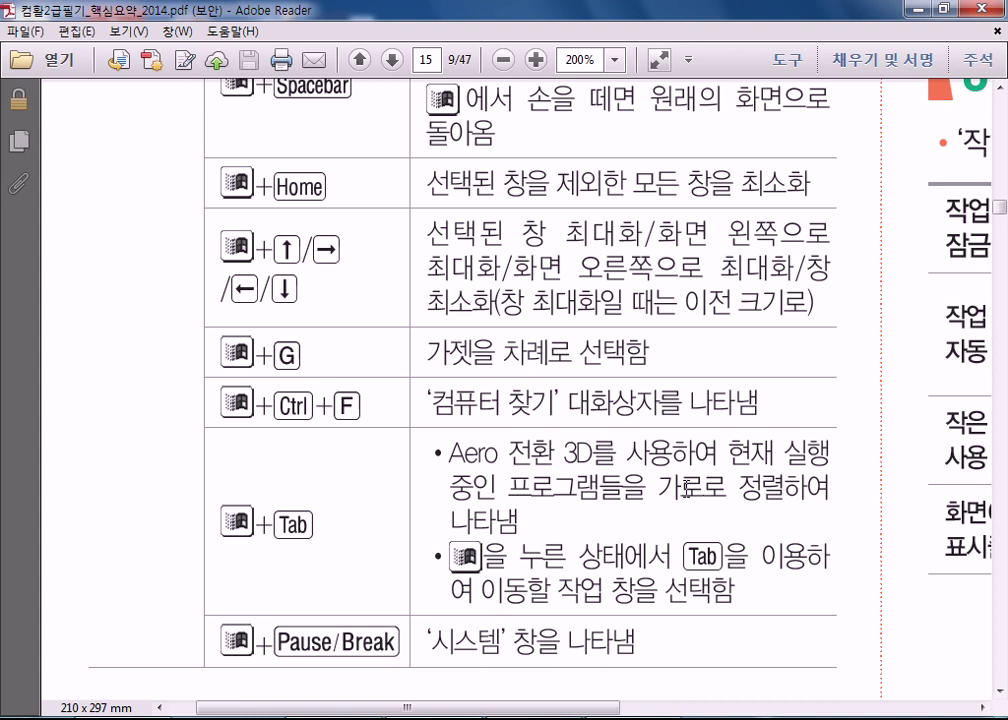
scroll(686, 487, "down", 2)
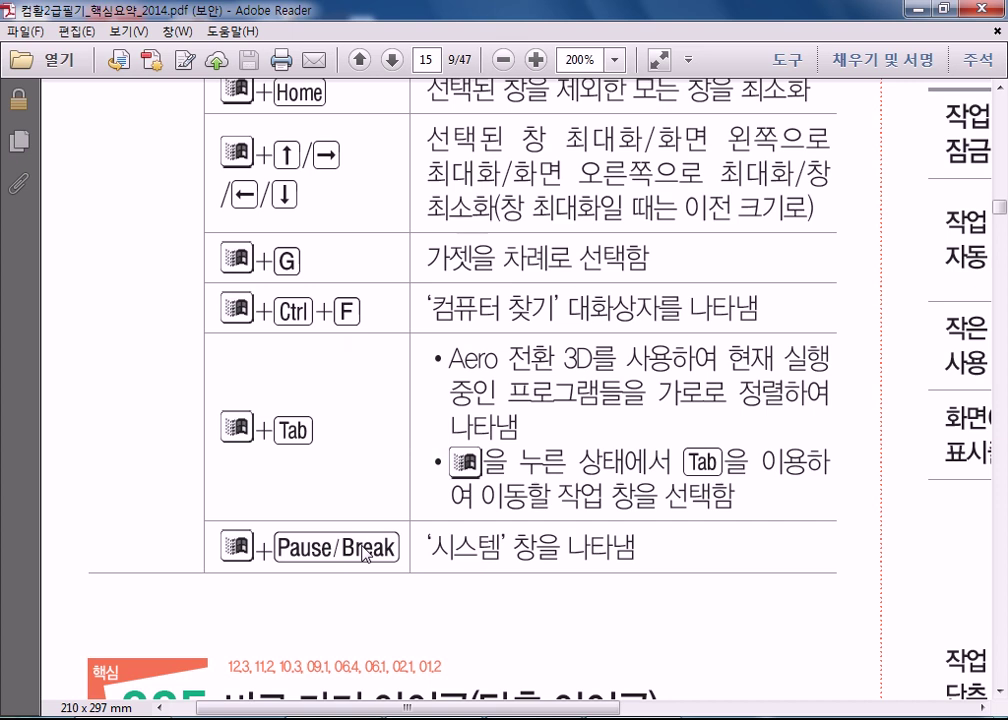
key("super+Pause")
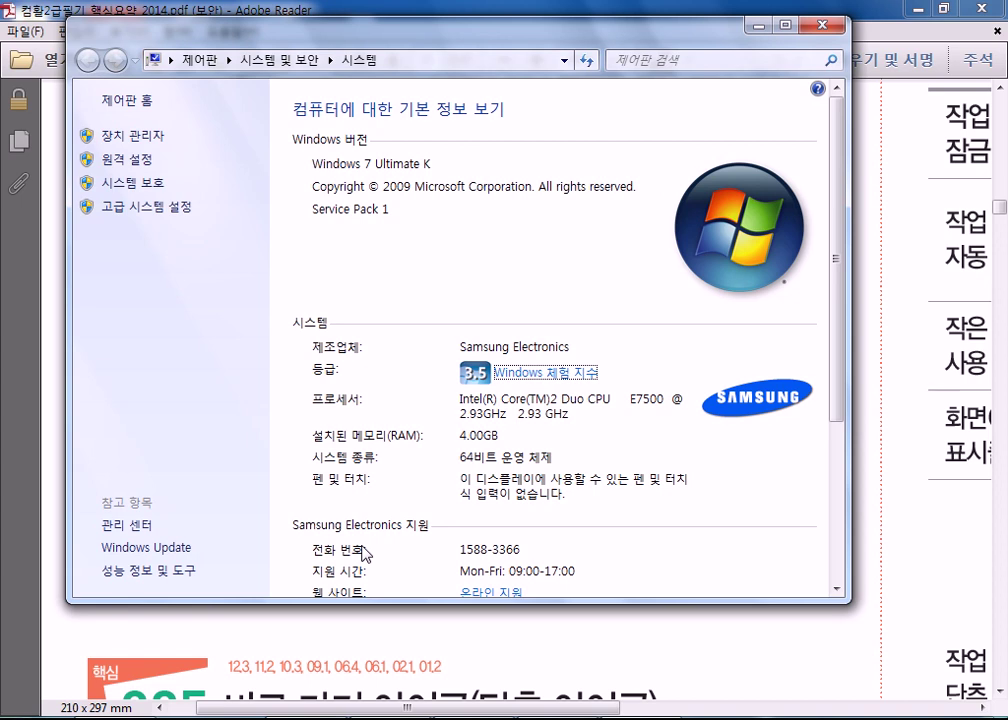
left_click(823, 28)
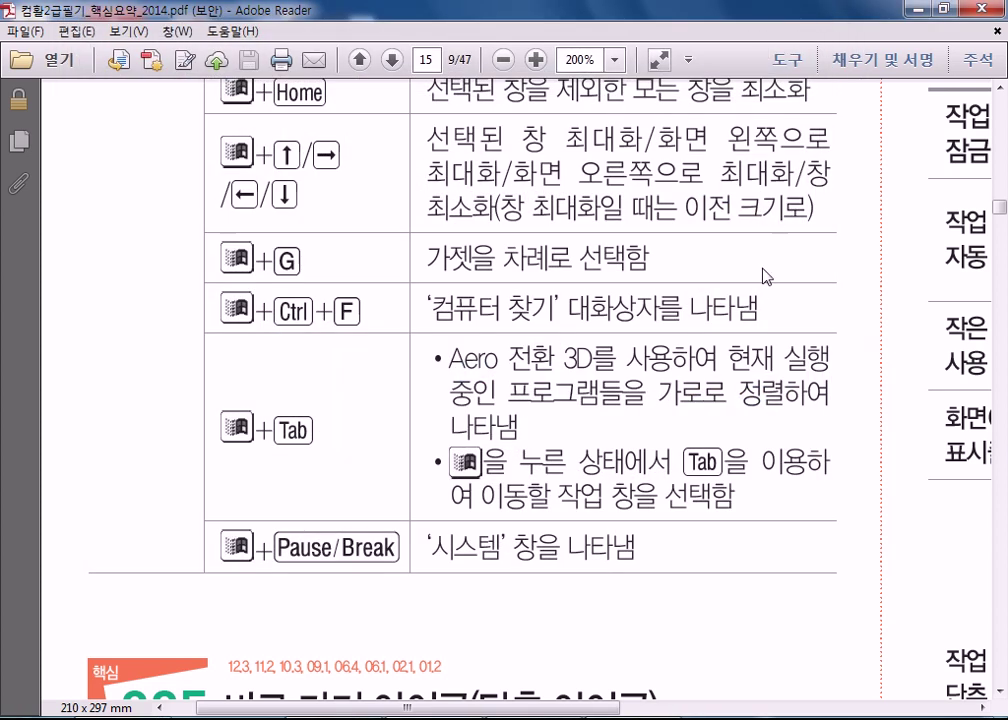
left_click_drag(434, 705, 919, 705)
scroll(885, 635, "up", 5)
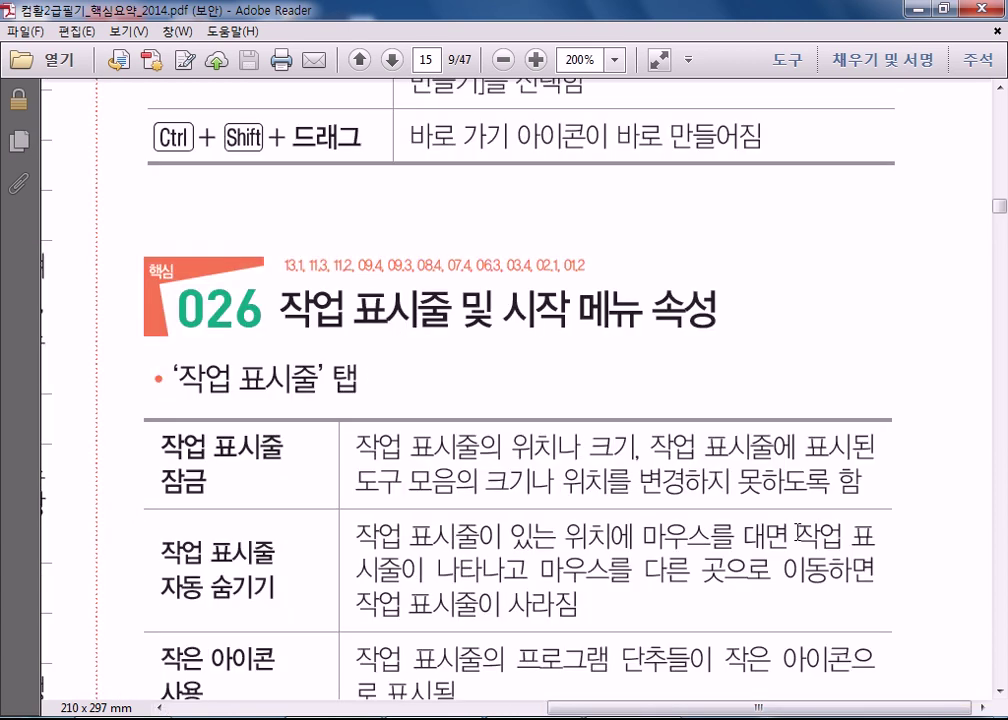
scroll(797, 535, "up", 14)
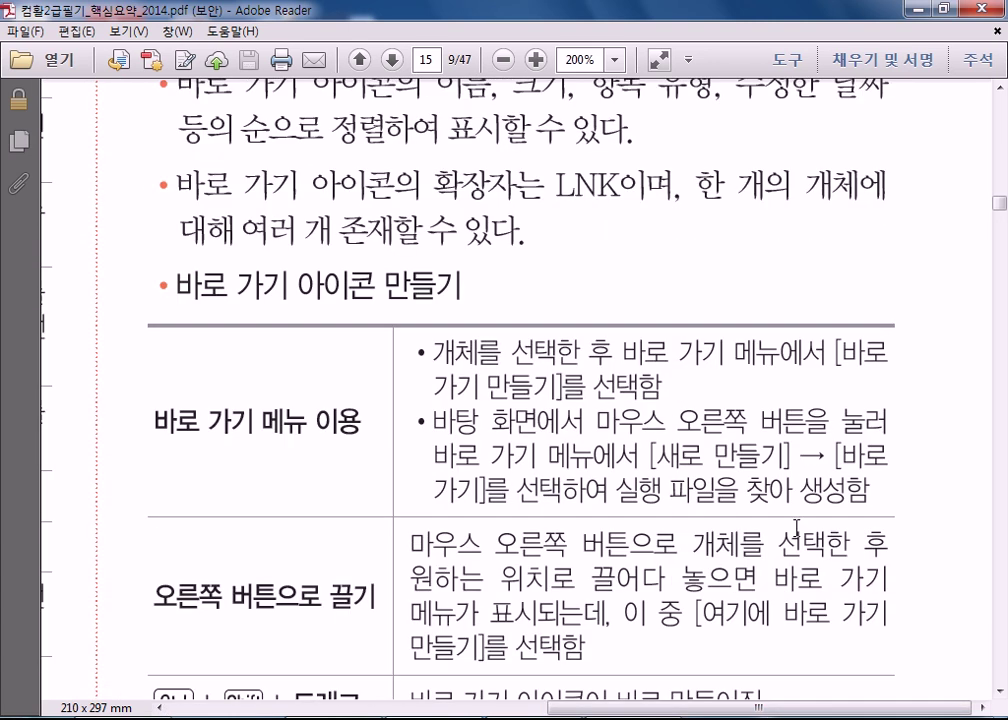
scroll(793, 533, "up", 2)
scroll(795, 537, "down", 3)
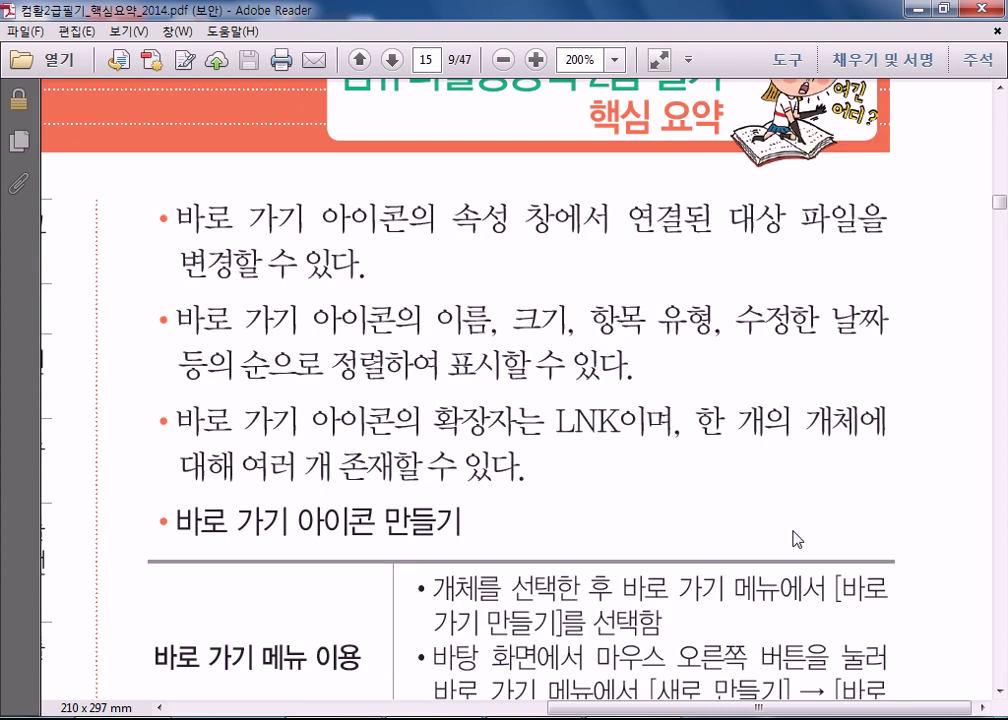
scroll(793, 540, "down", 3)
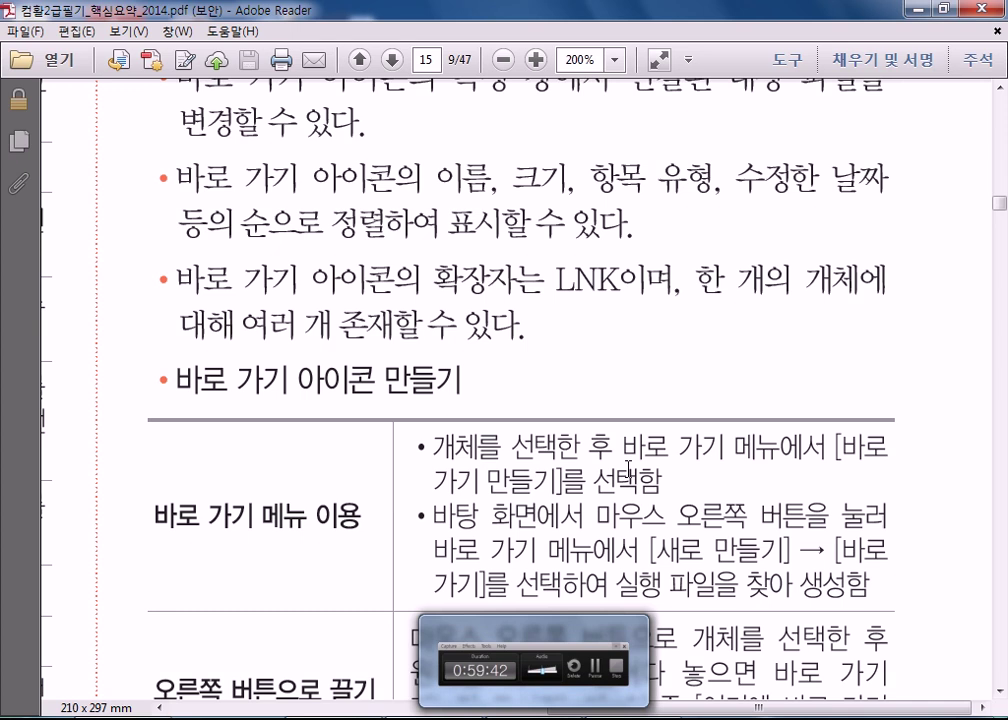
scroll(595, 420, "up", 2)
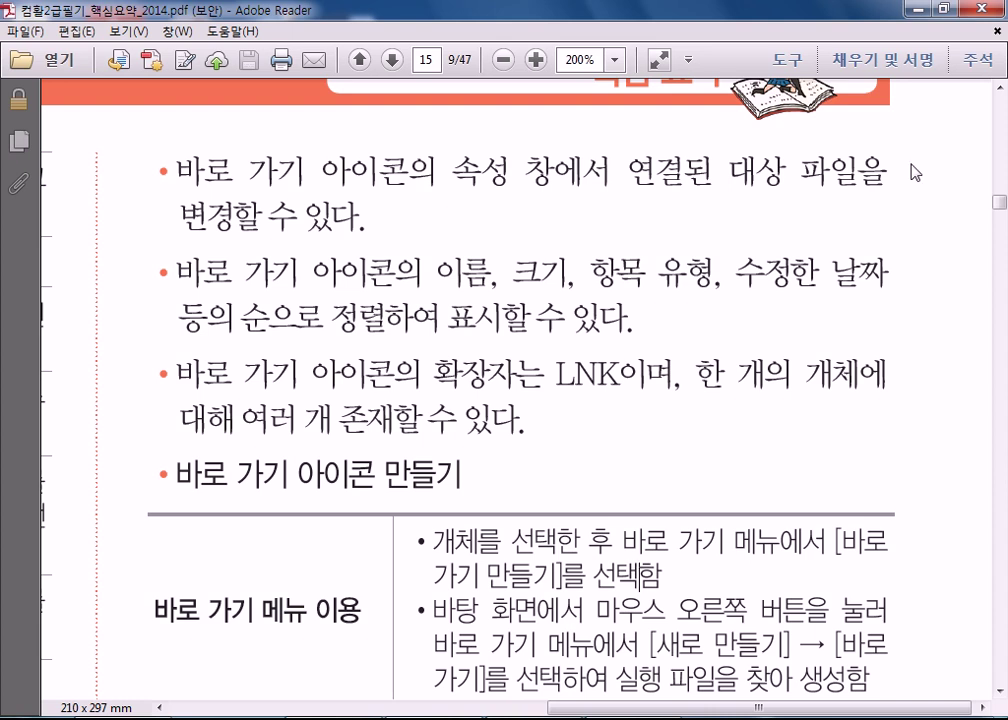
- Minimize Adobe Reader and select the Microsoft Office Excel 2007 desktop shortcut
left_click(916, 10)
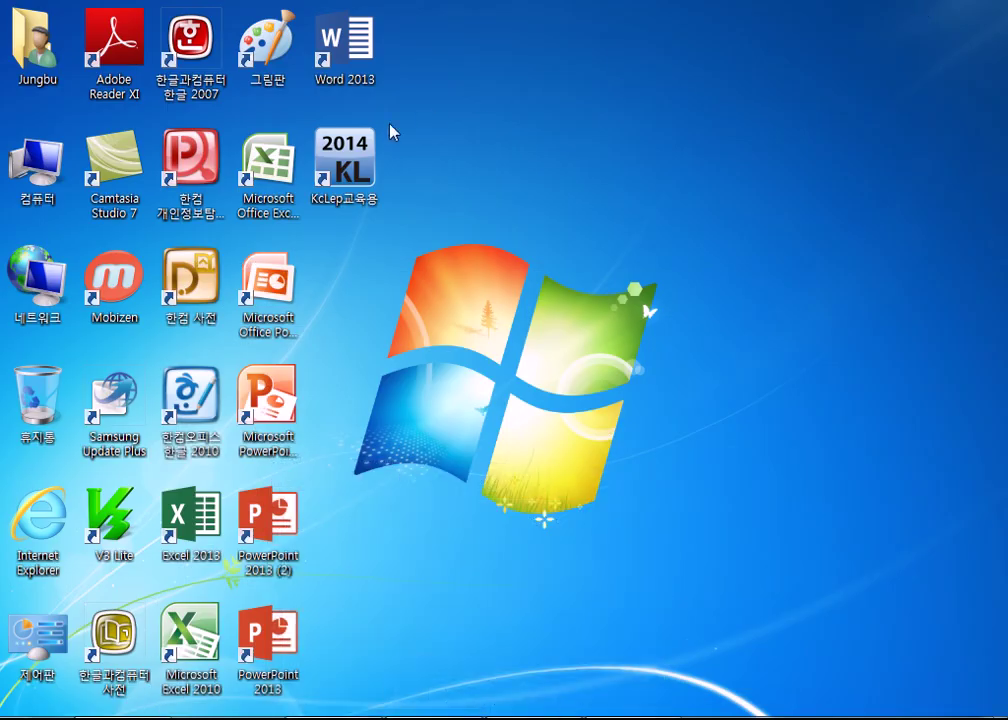
left_click(268, 190)
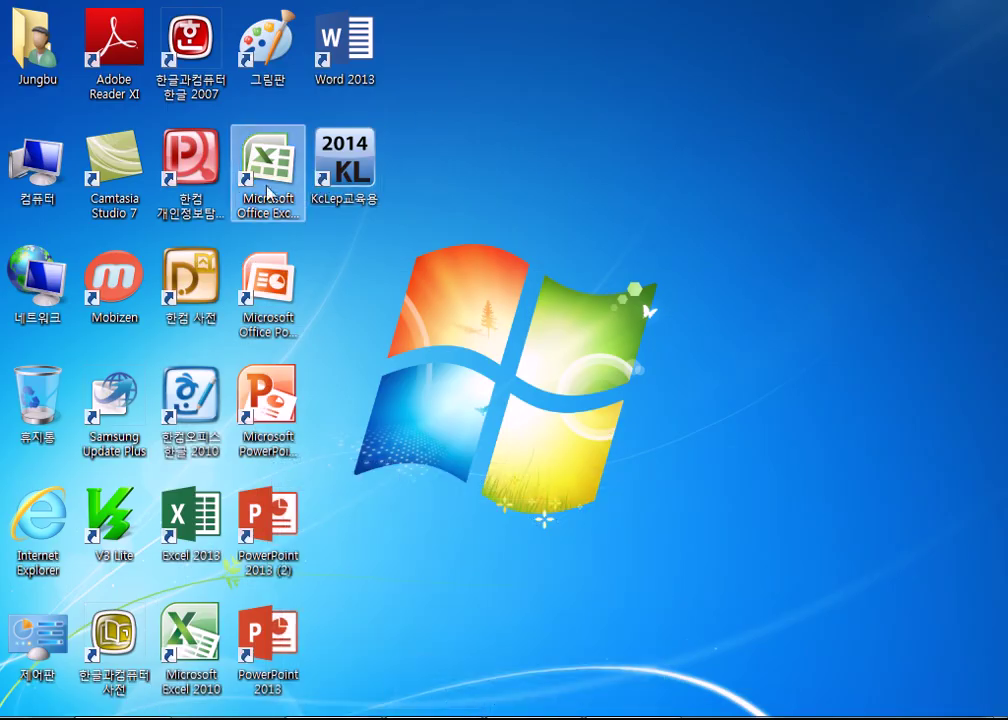
left_click(268, 190)
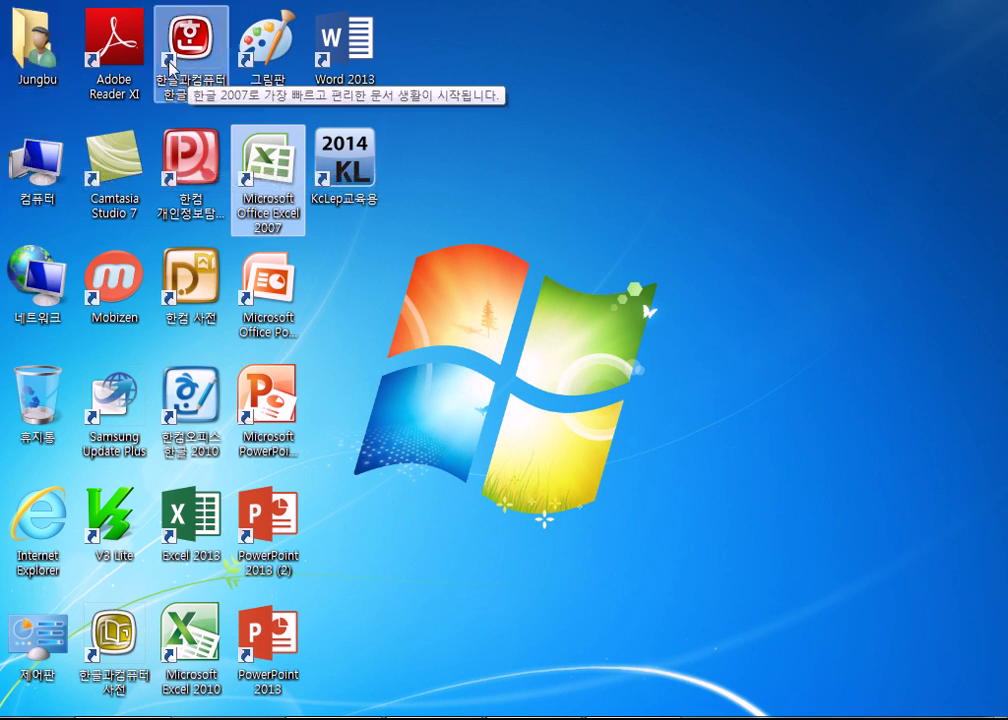
- Open the C:\HNC\Hwp70 folder from Computer and show its files as large icons
double_click(30, 158)
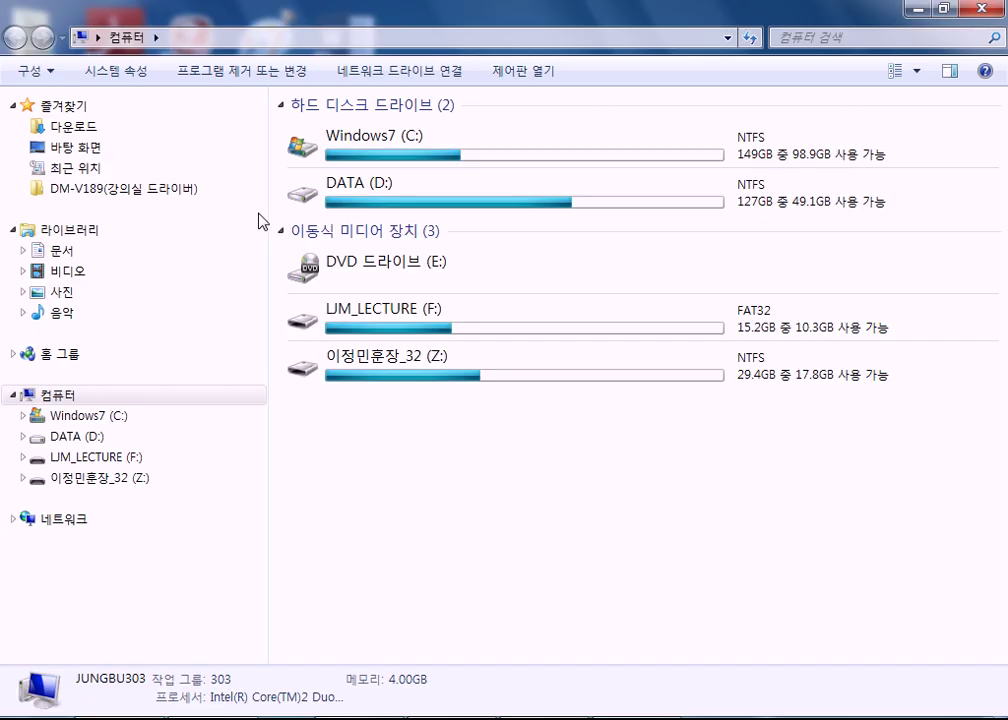
double_click(394, 158)
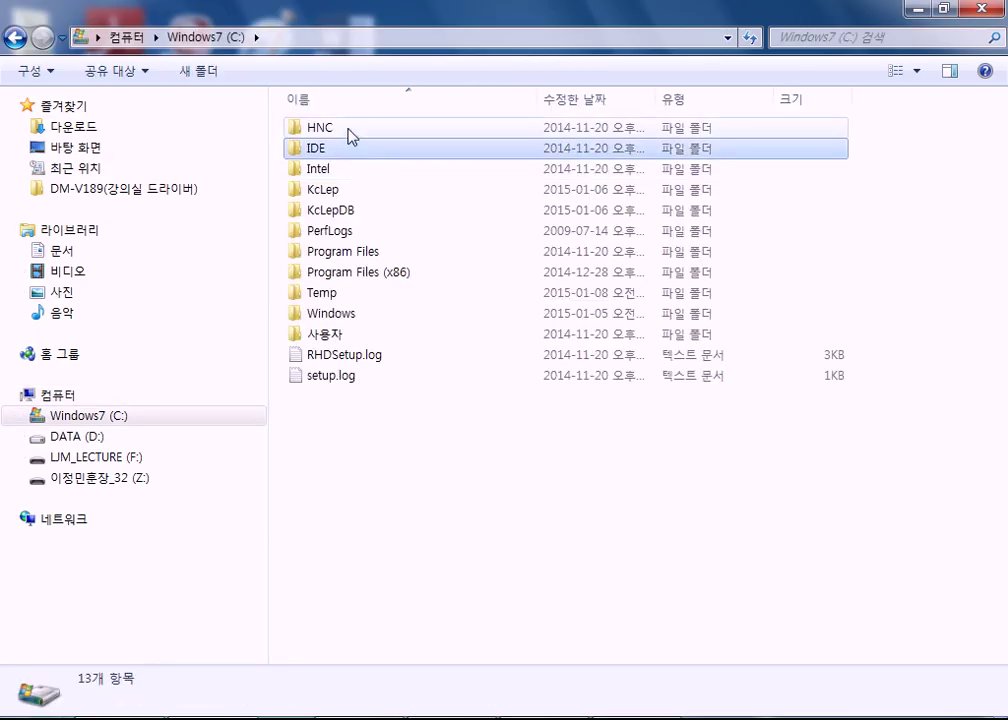
double_click(348, 127)
double_click(345, 168)
scroll(360, 322, "down", 10)
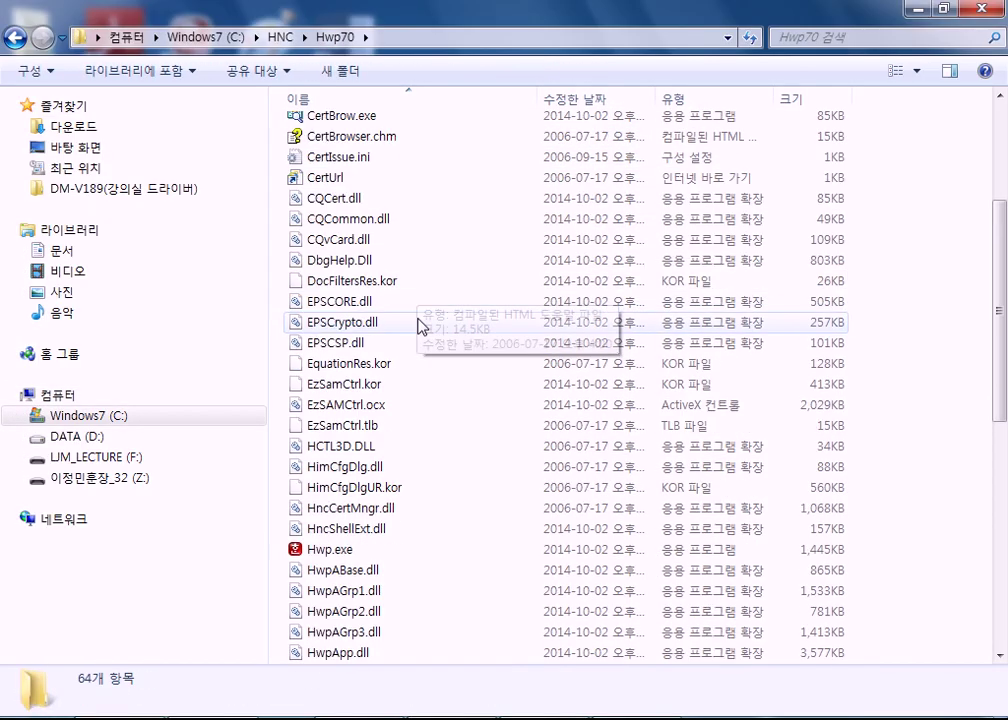
scroll(405, 345, "up", 1)
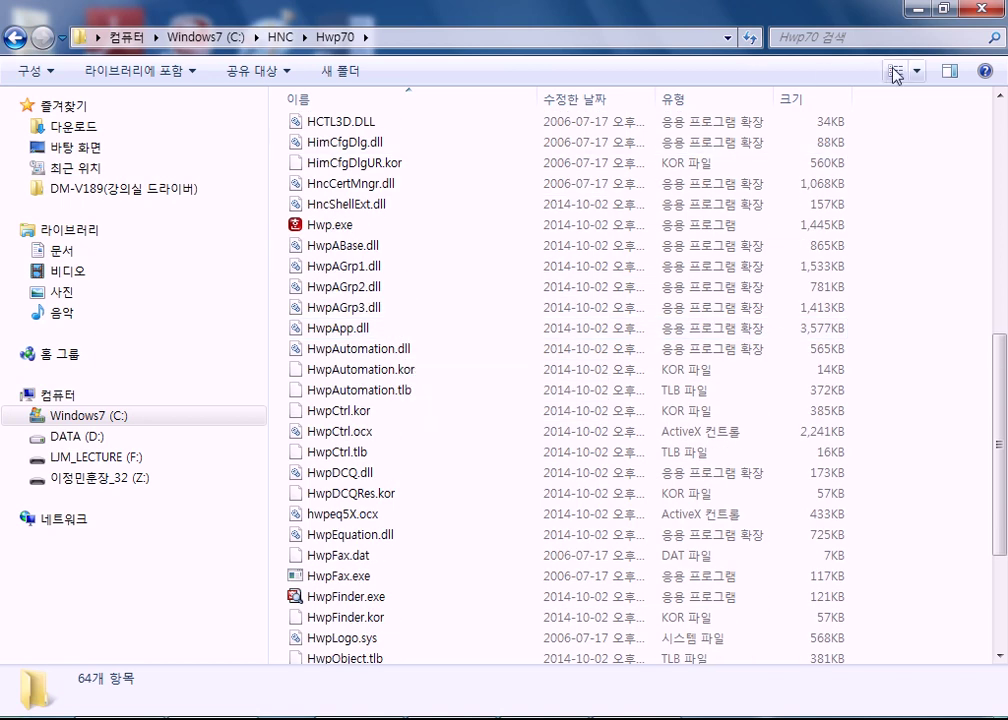
left_click(895, 72)
left_click(895, 72)
left_click(895, 72)
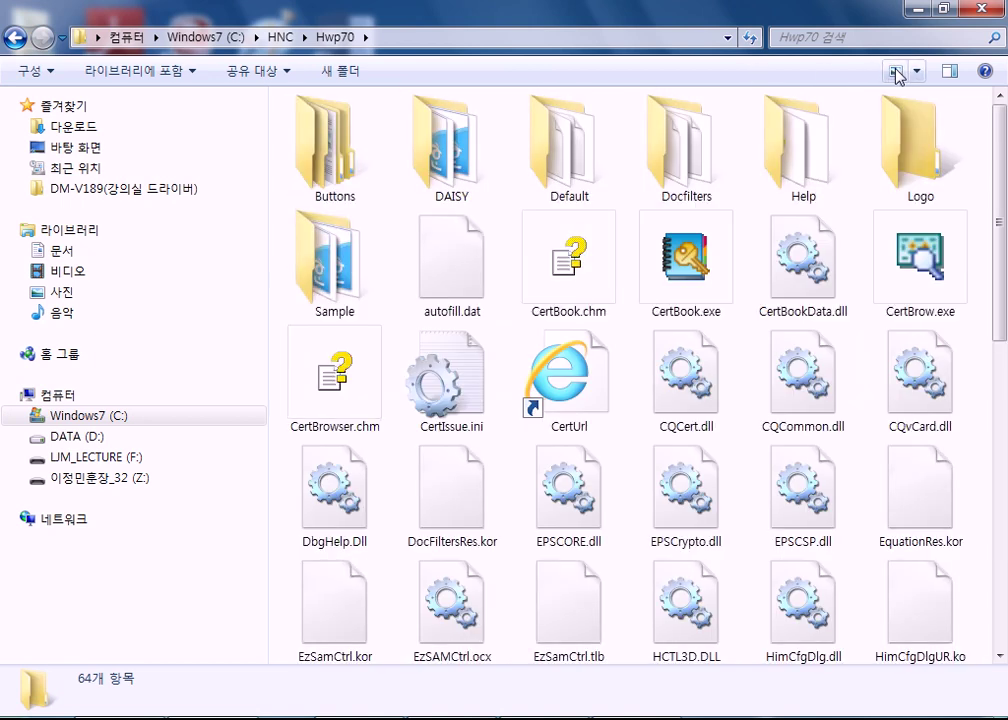
- Browse the Hwp70 files and select the Hwp.exe program file
left_click(705, 400)
scroll(682, 407, "down", 6)
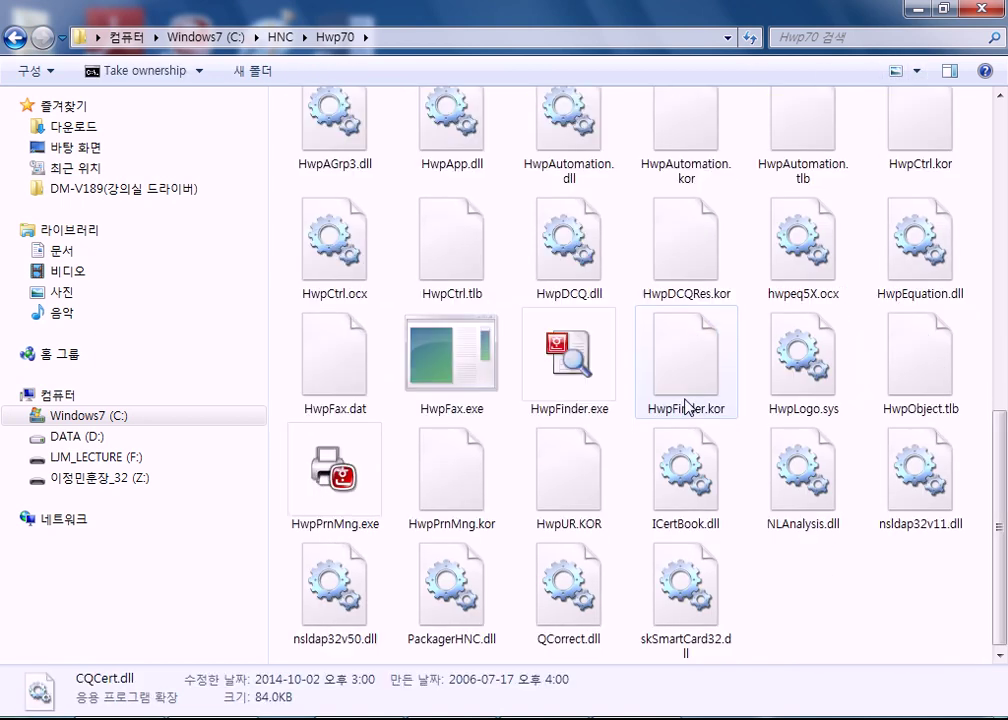
scroll(745, 421, "up", 6)
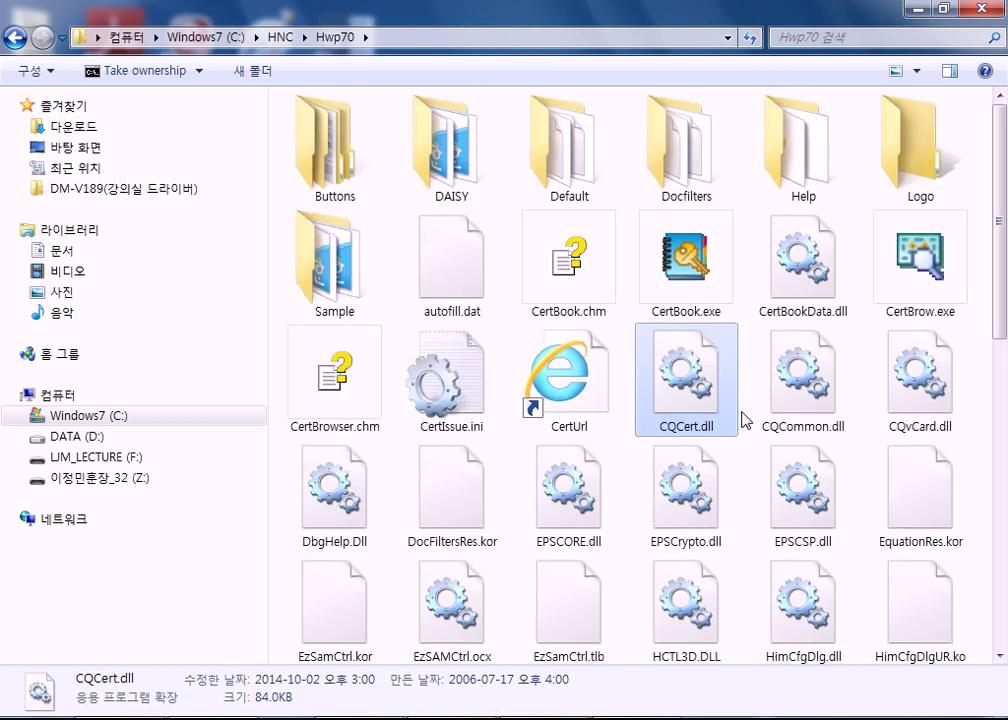
scroll(745, 421, "down", 6)
scroll(745, 421, "up", 6)
scroll(745, 421, "down", 6)
scroll(745, 421, "up", 6)
scroll(744, 408, "down", 6)
left_click(847, 619)
scroll(846, 615, "up", 6)
scroll(602, 468, "down", 6)
scroll(590, 400, "up", 2)
left_click(590, 300)
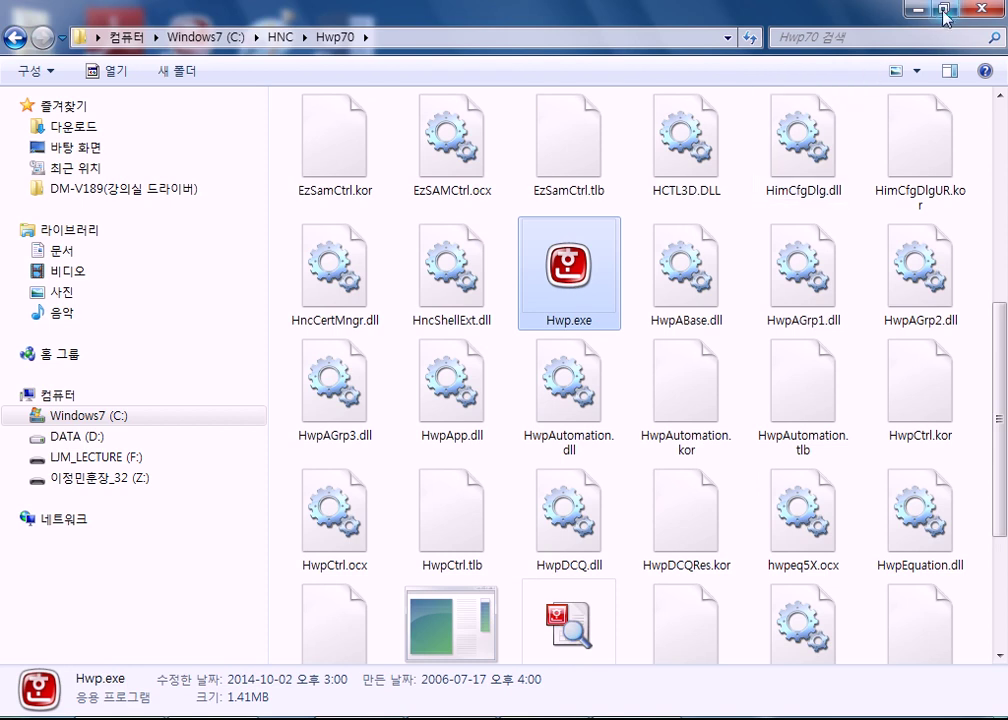
- Restore the Explorer window, move it right to uncover desktop shortcuts, and select Hwp.exe
double_click(750, 12)
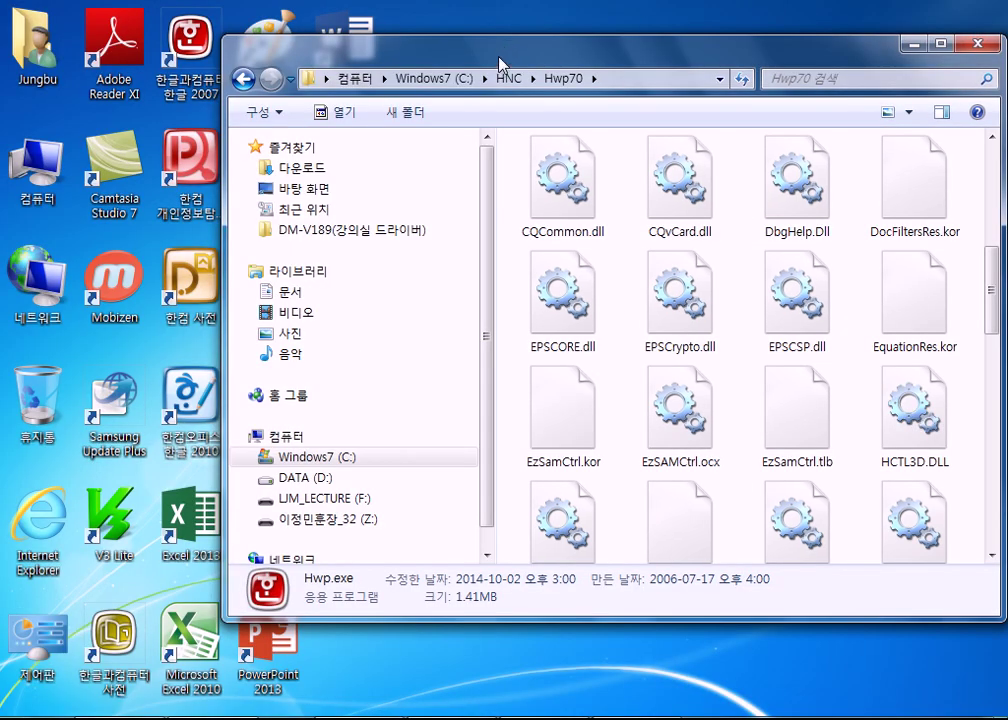
left_click_drag(500, 64, 651, 40)
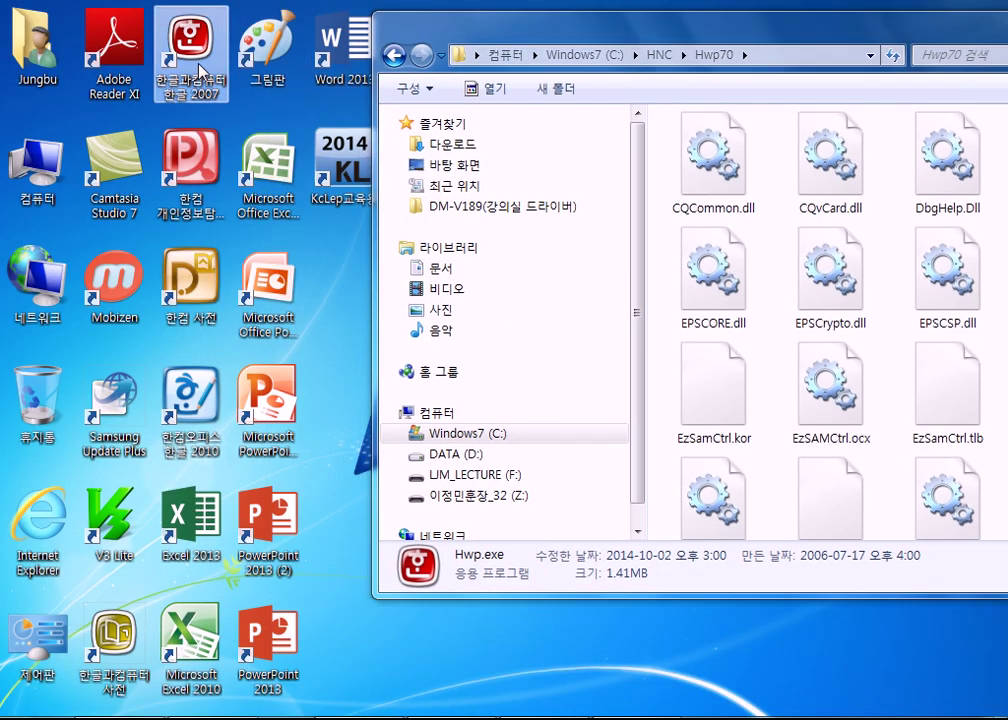
left_click(766, 246)
scroll(766, 248, "down", 3)
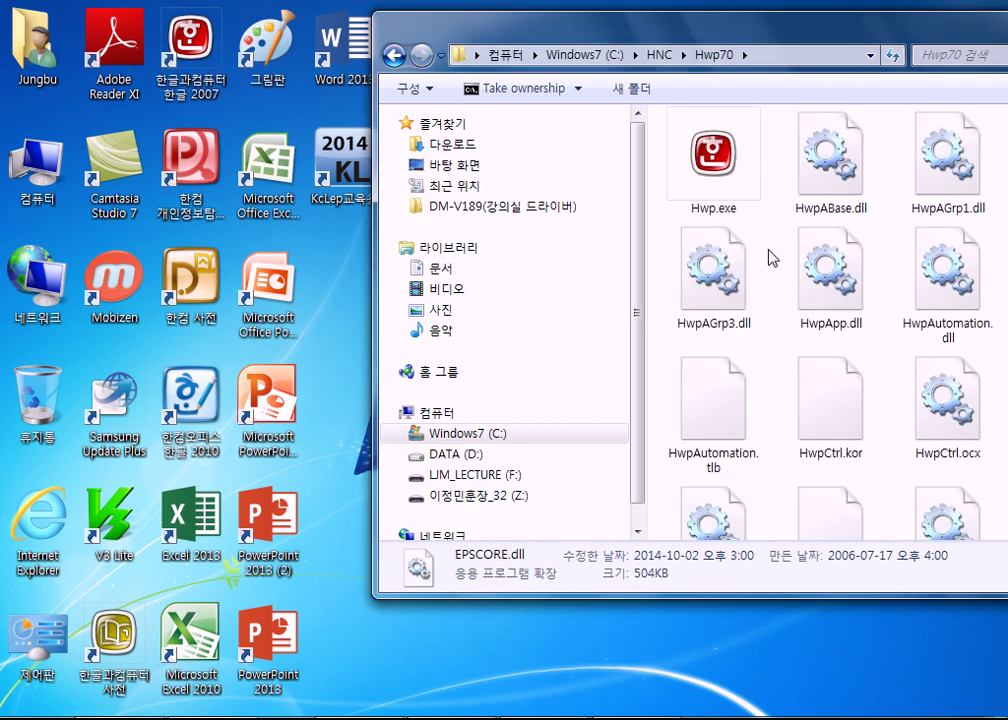
scroll(737, 283, "up", 2)
left_click(713, 400)
scroll(760, 385, "down", 2)
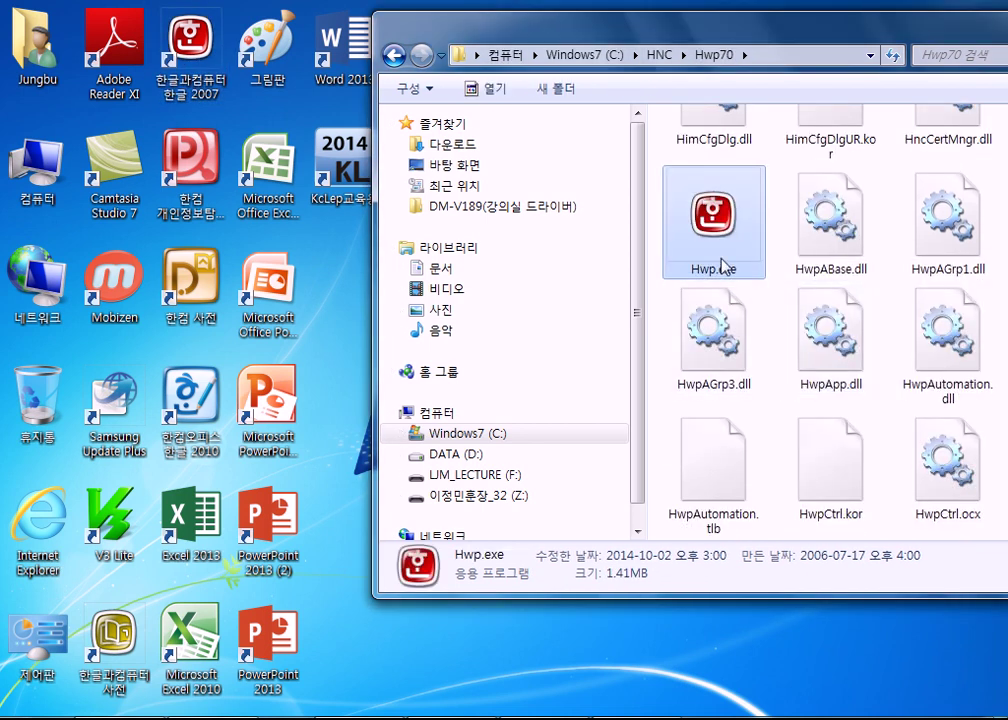
- Open the 한글 2007 shortcut's properties and select its full Target path
mouse_move(722, 238)
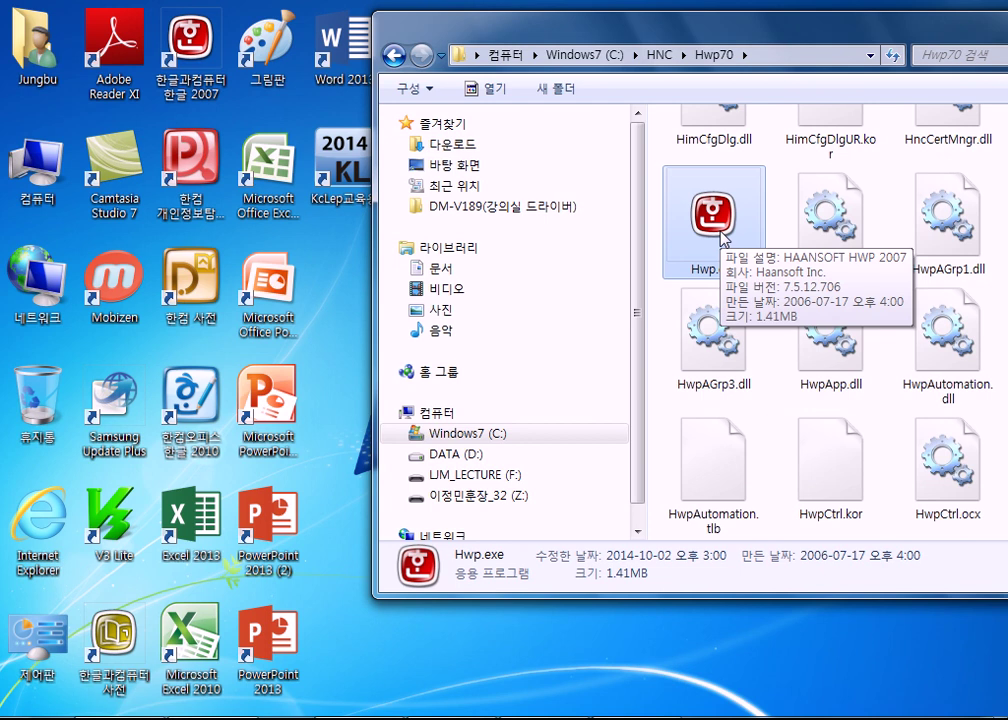
right_click(185, 48)
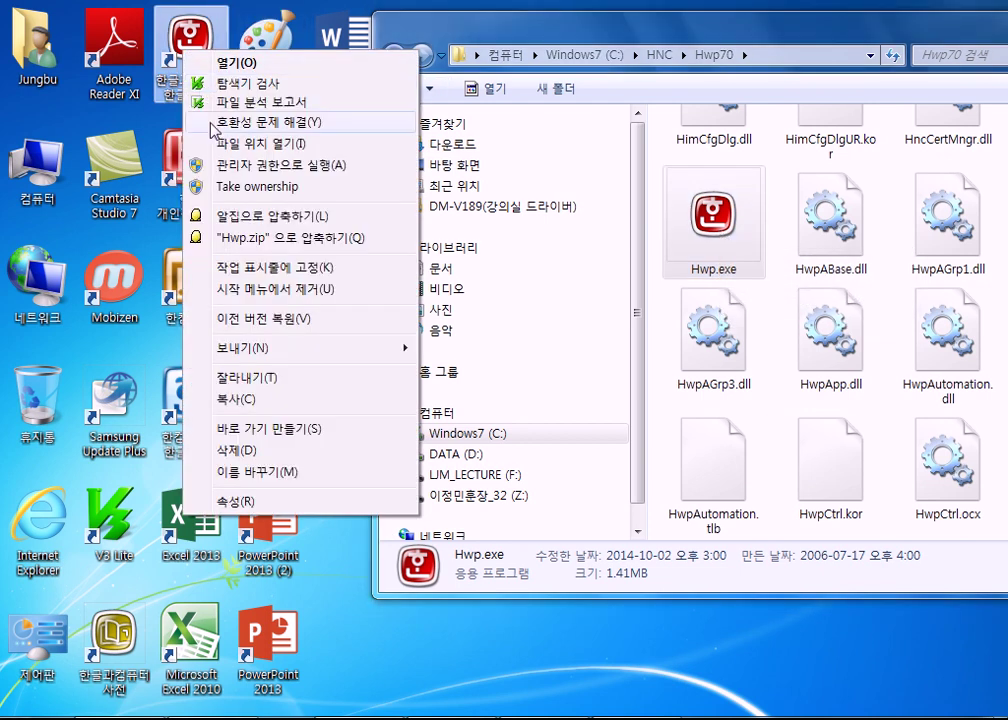
left_click(244, 500)
left_click(484, 215)
left_click_drag(508, 216, 295, 215)
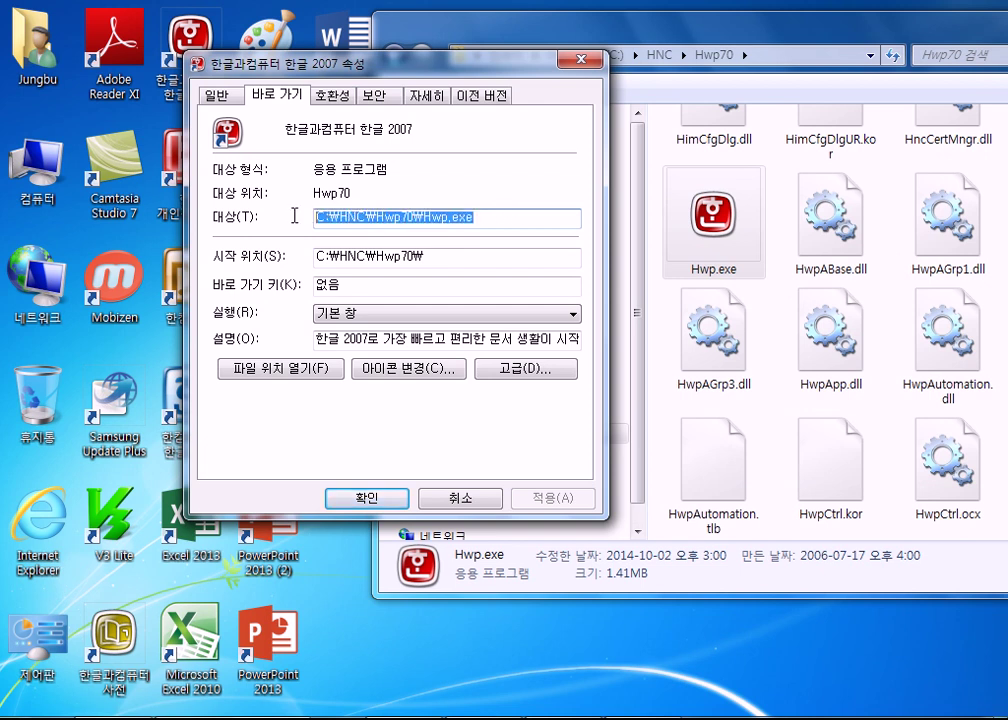
- Close the properties dialog, bring the Hwp70 folder window fully into view, then close it
left_click(716, 226)
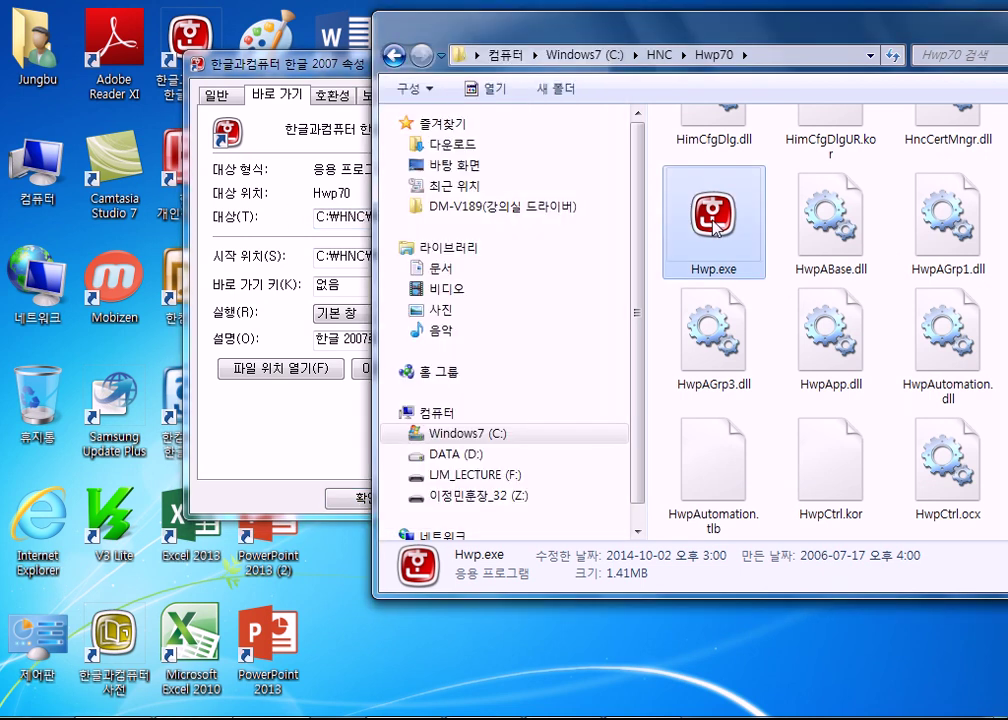
left_click_drag(289, 62, 251, 80)
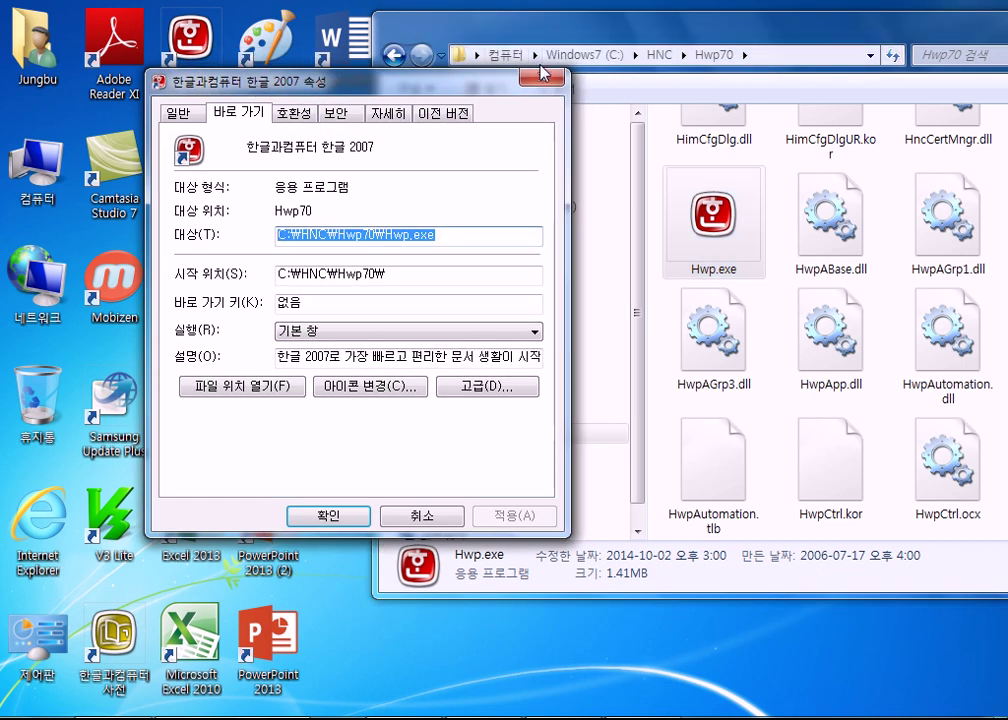
left_click(540, 73)
left_click_drag(192, 45, 198, 50)
left_click(700, 228)
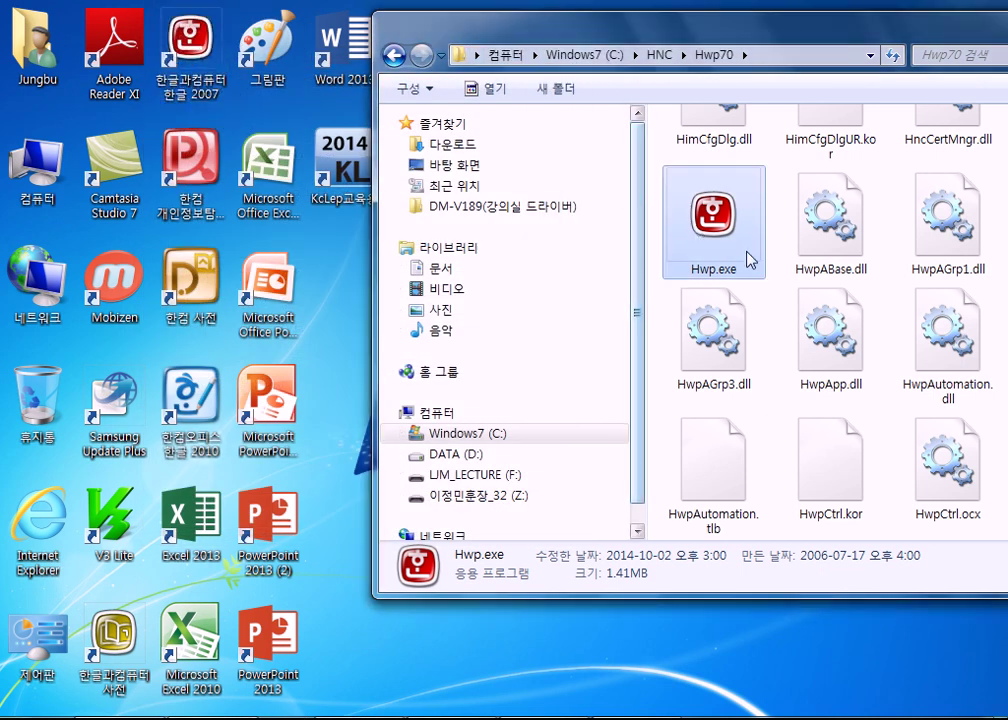
mouse_move(750, 258)
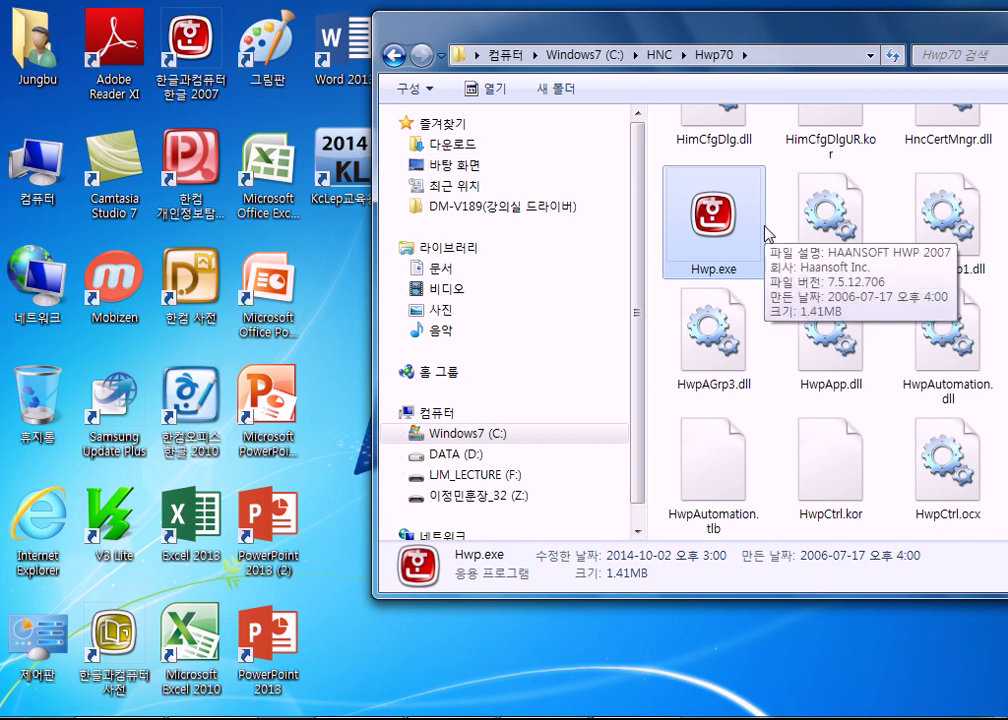
left_click_drag(873, 35, 625, 35)
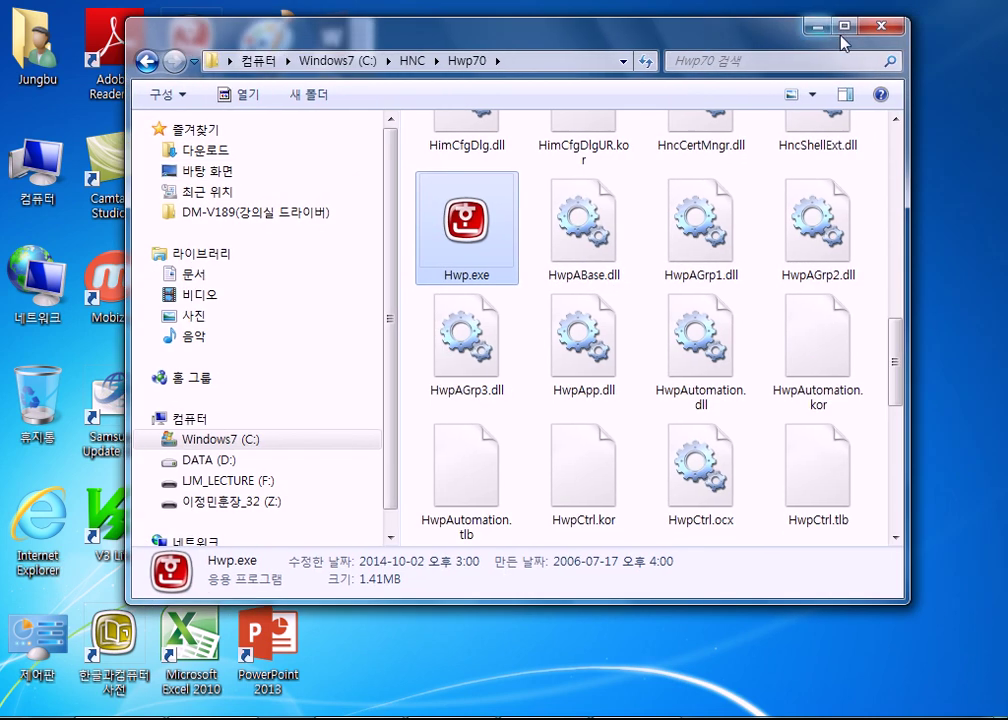
left_click(886, 18)
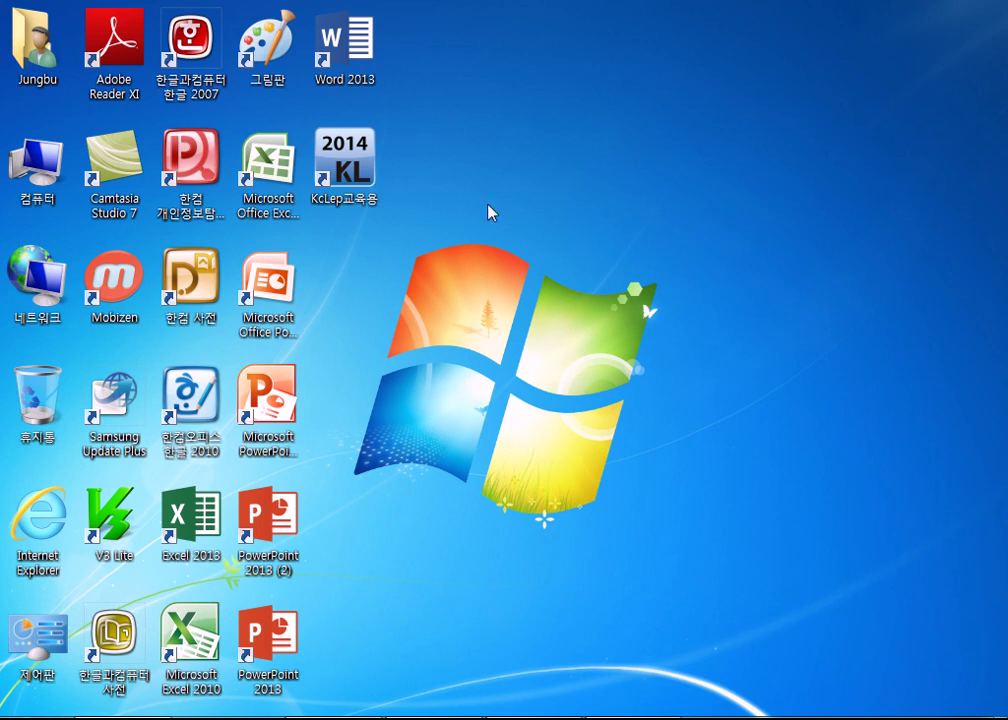
- Create a desktop shortcut to the Jungbu folder, then delete it
right_click(28, 50)
left_click(128, 170)
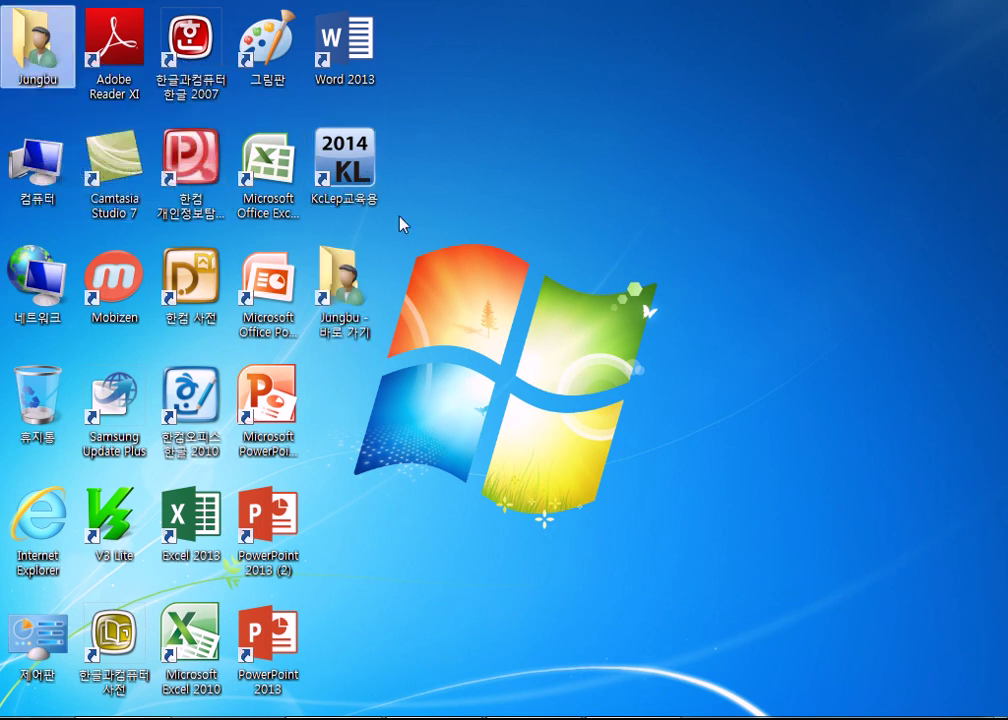
left_click(358, 283)
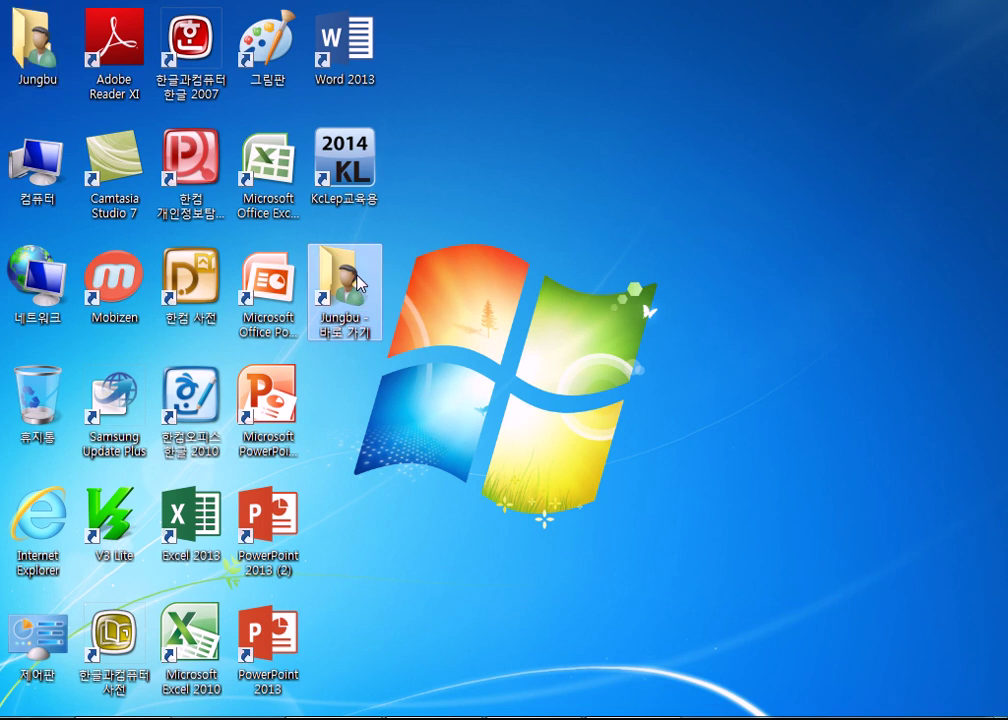
key("Delete")
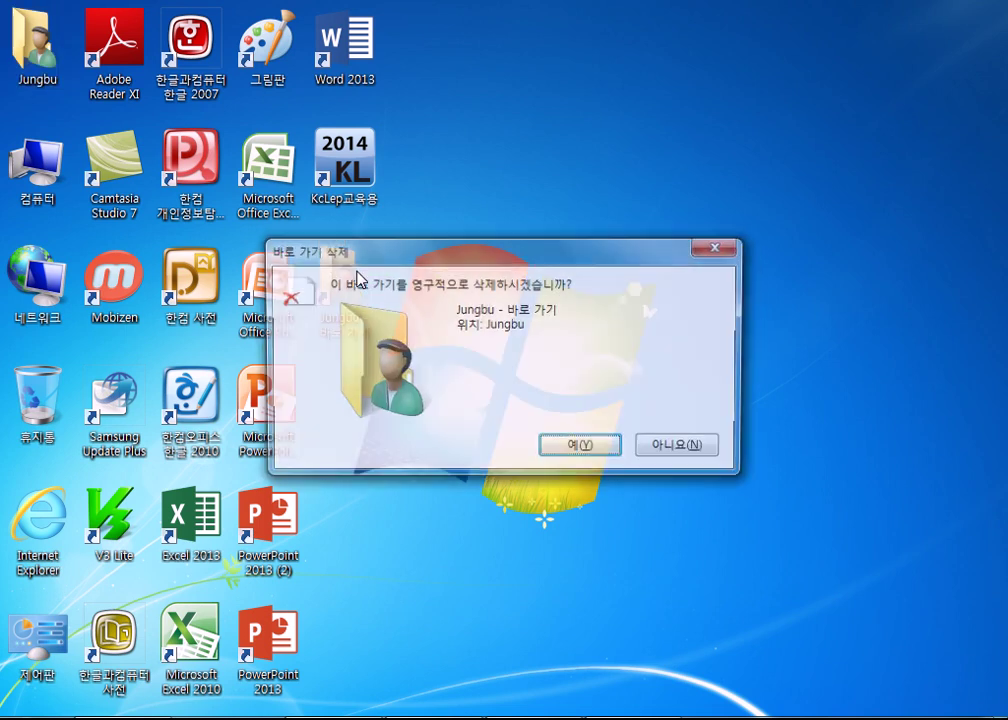
key("Return")
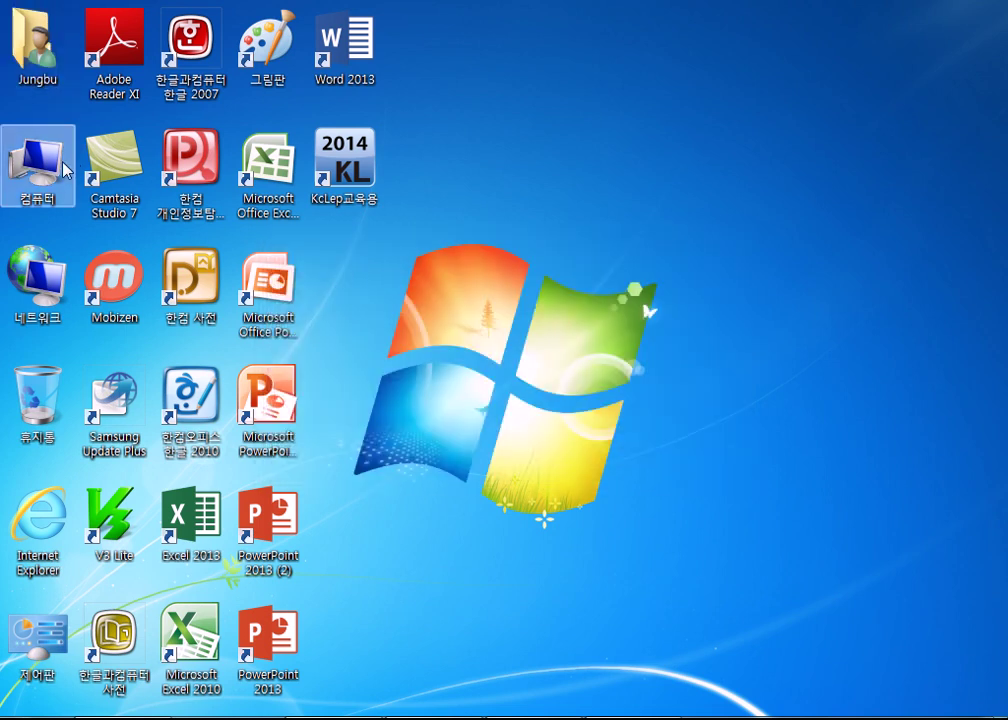
- Right-drag the Computer icon and cancel the shortcut choices, then highlight 'LNK' in the PDF notes
left_click_drag(33, 175, 662, 164)
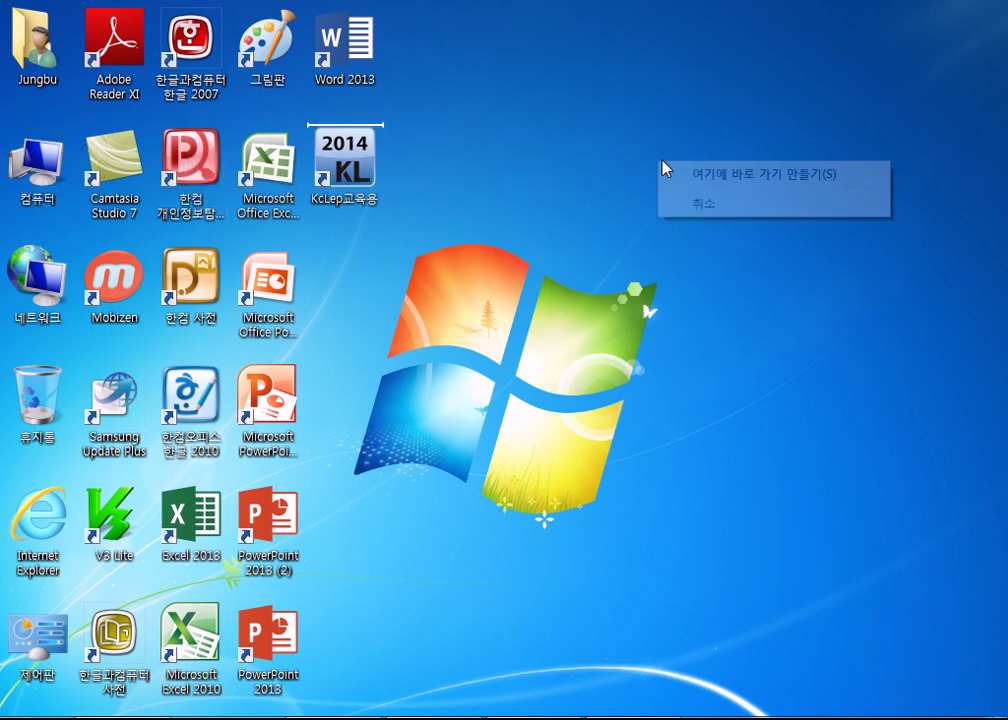
left_click(750, 202)
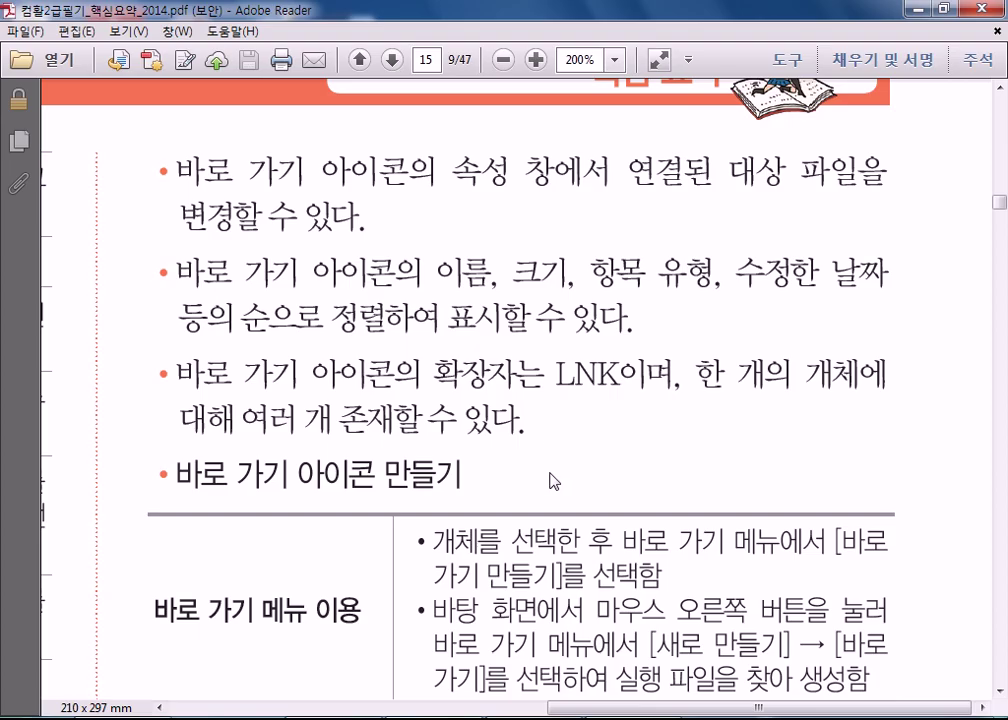
left_click_drag(556, 376, 624, 372)
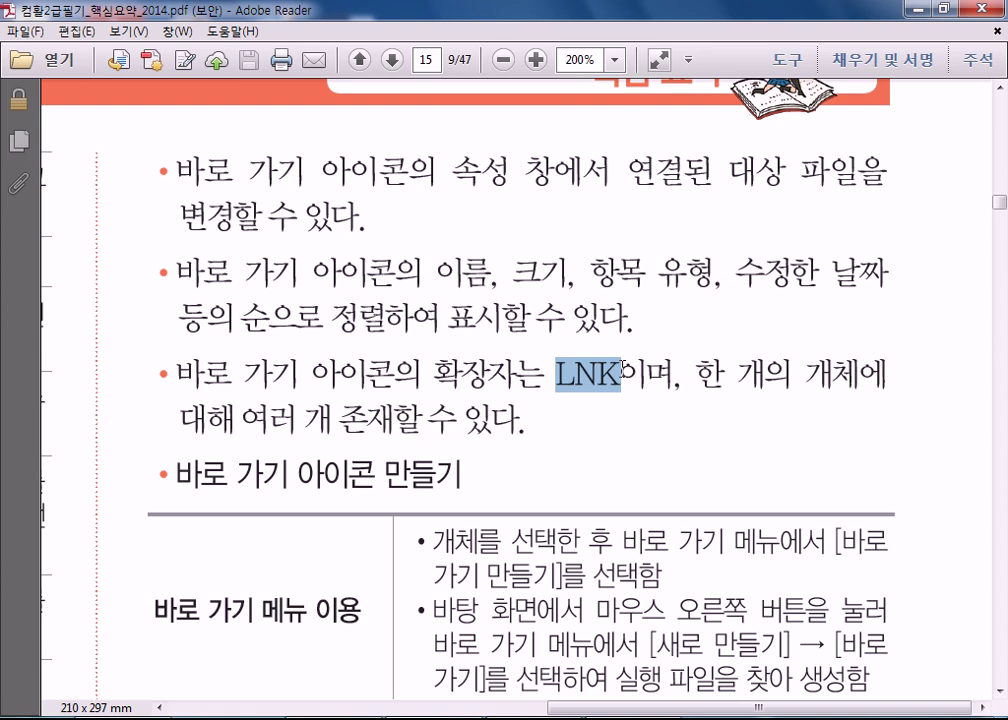
- Scroll the PDF down to the full table of three ways to create shortcut icons
scroll(531, 360, "down", 6)
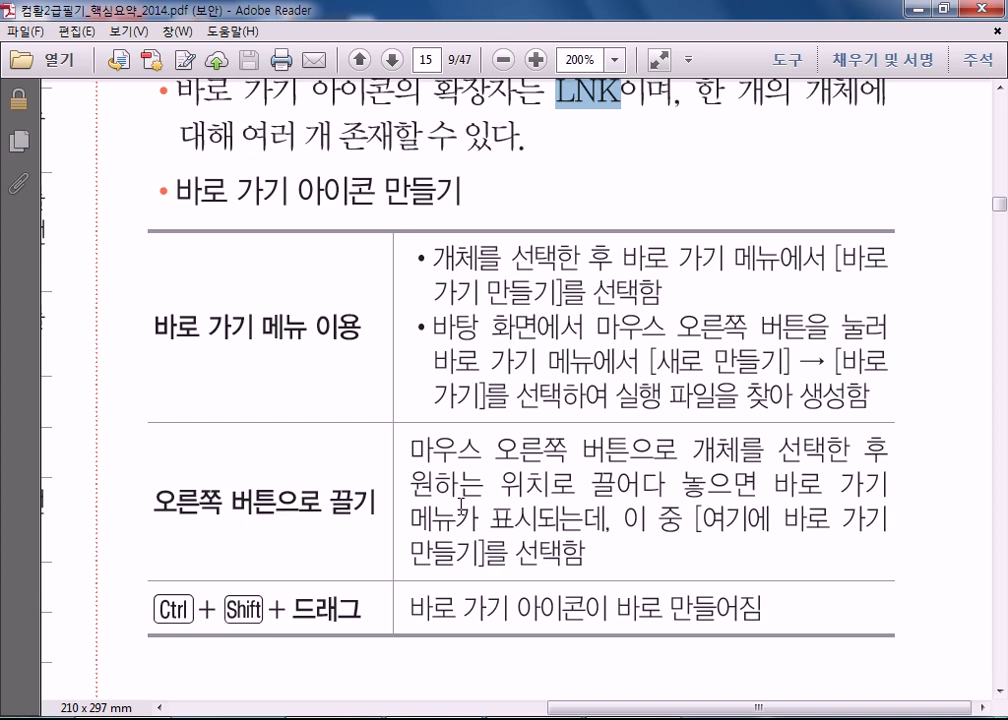
scroll(461, 503, "down", 2)
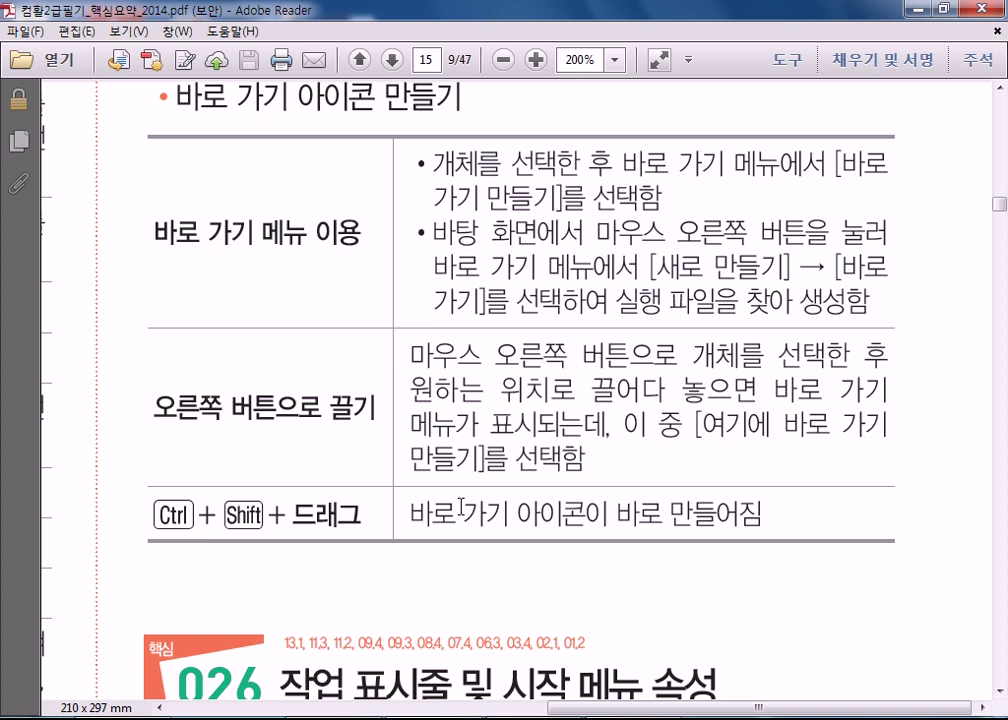
- Hide Adobe Reader with Win+D to reveal the Windows 7 desktop shortcuts
key("super+d")
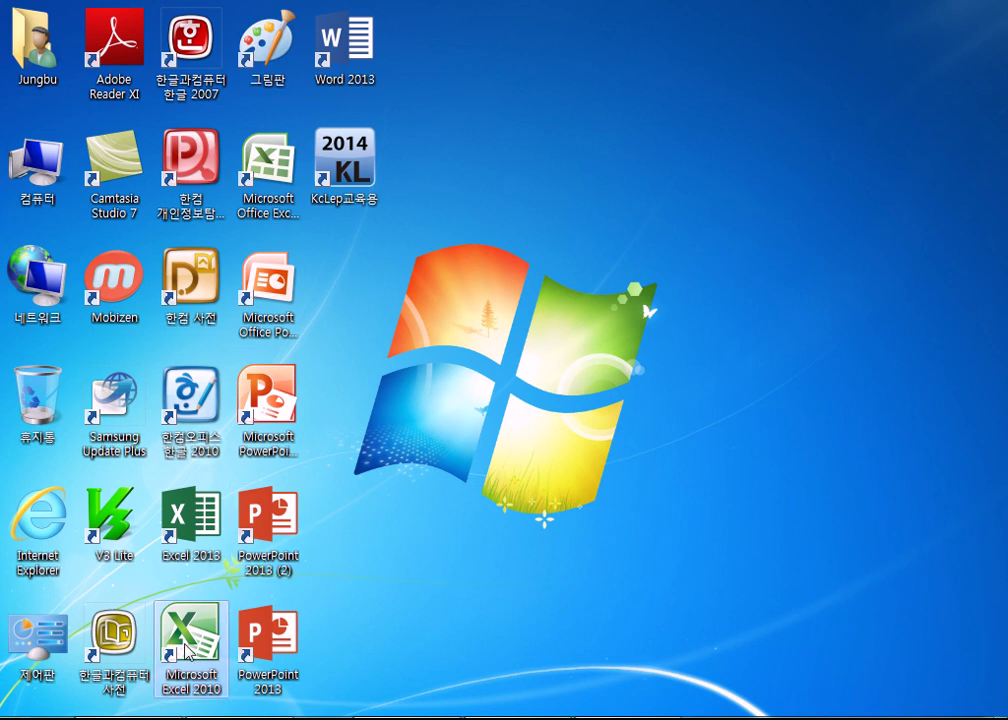
- Sort the desktop icons by name (이름), then launch Microsoft Office Excel 2007
left_click(272, 133)
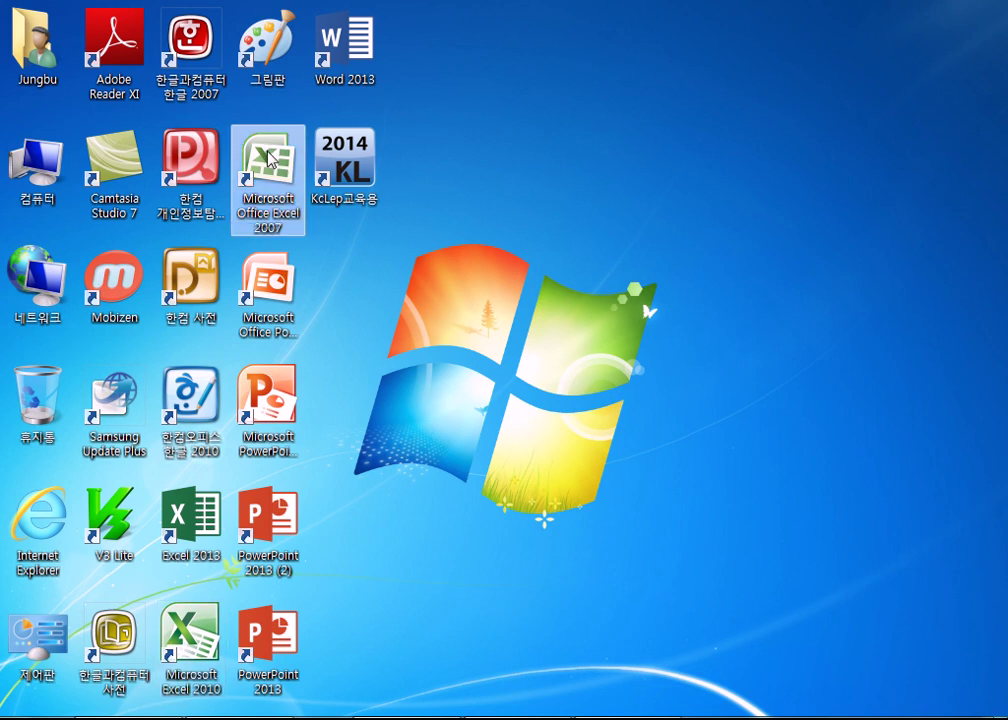
right_click(472, 212)
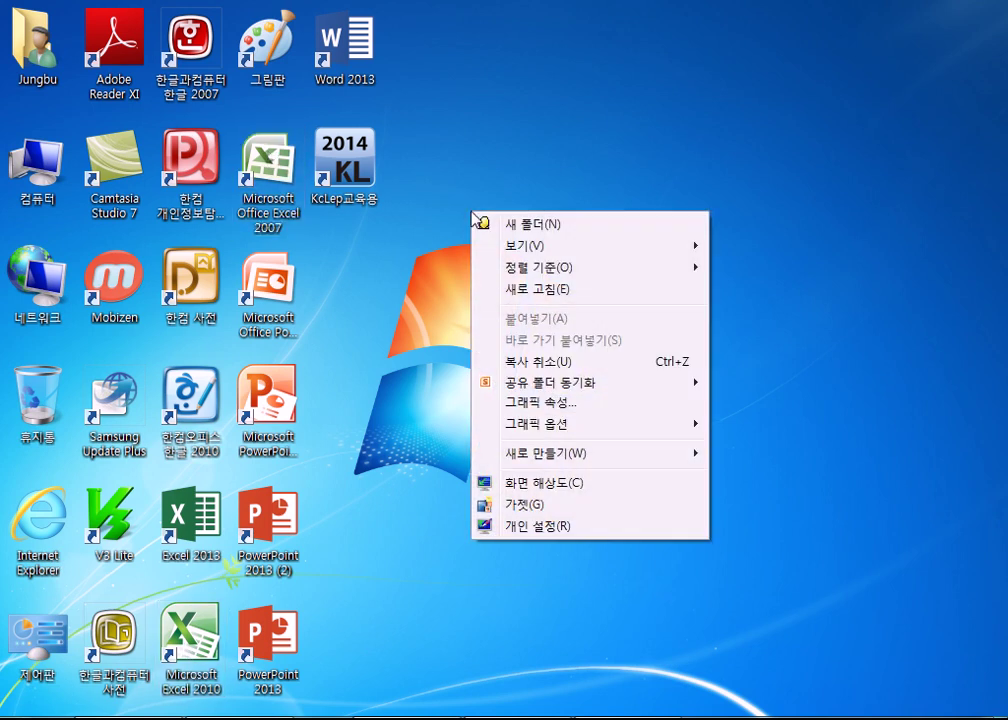
mouse_move(497, 266)
left_click(730, 266)
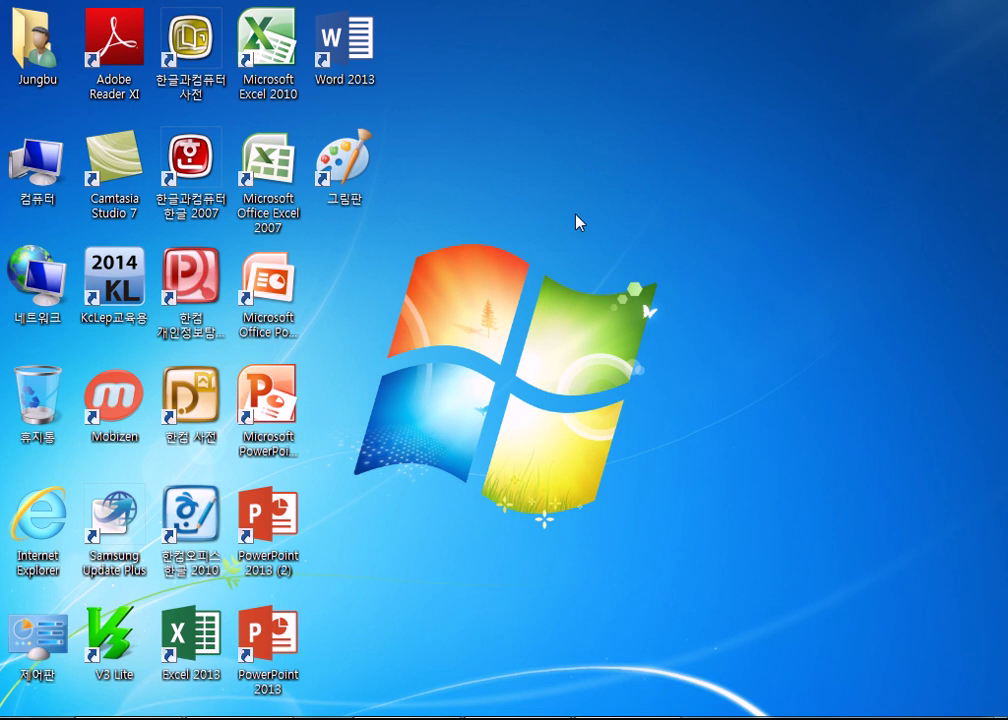
left_click(287, 197)
double_click(287, 197)
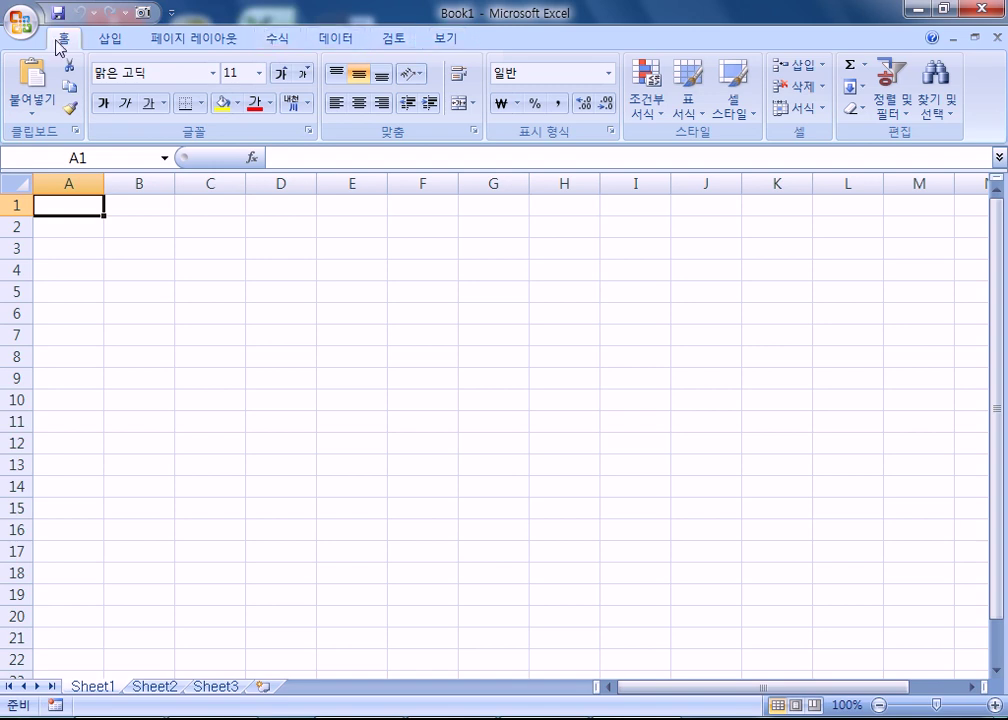
- Look through the 삽입, 보기, 홈 and 수식 ribbon tabs, then collapse the ribbon
left_click(110, 40)
left_click(443, 38)
left_click(276, 46)
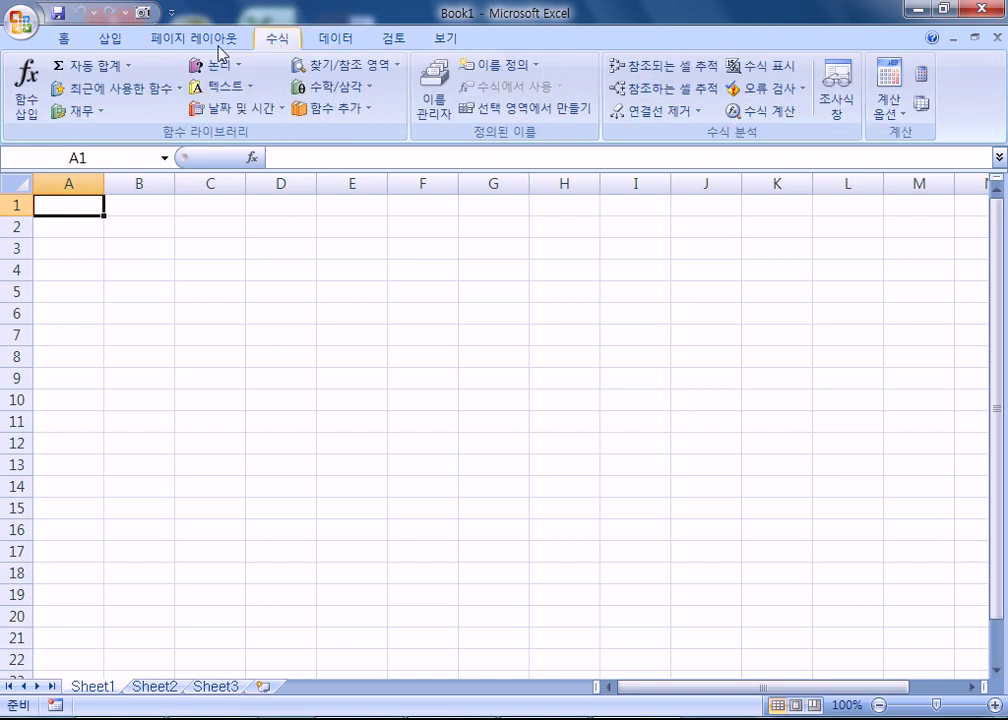
left_click(63, 40)
left_click(290, 45)
left_click(435, 42)
left_click(275, 45)
double_click(275, 42)
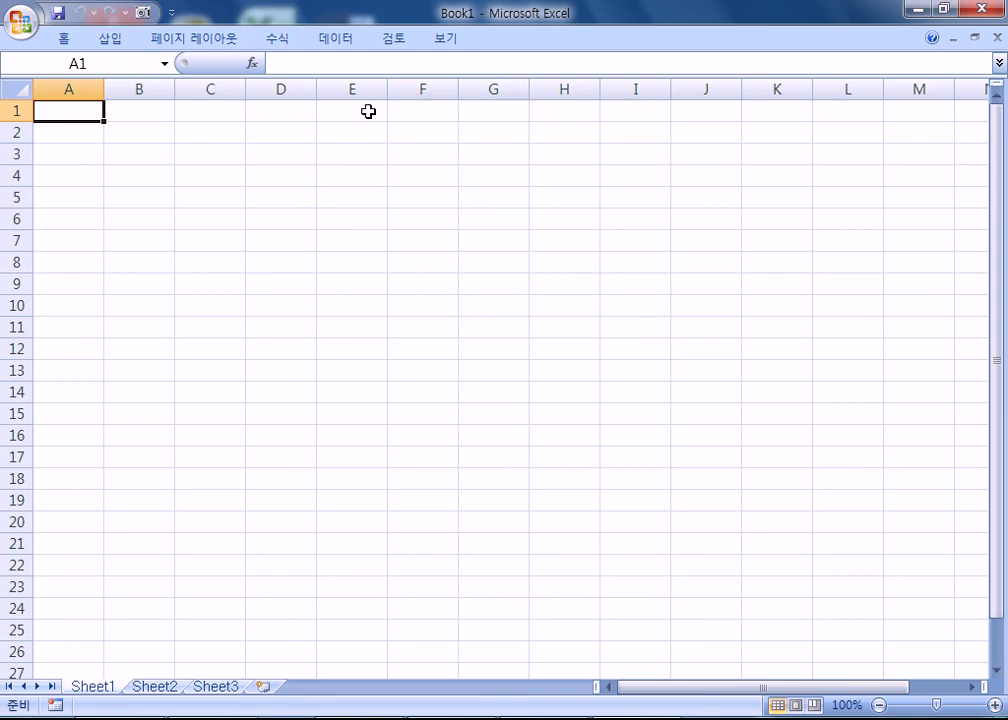
left_click(272, 42)
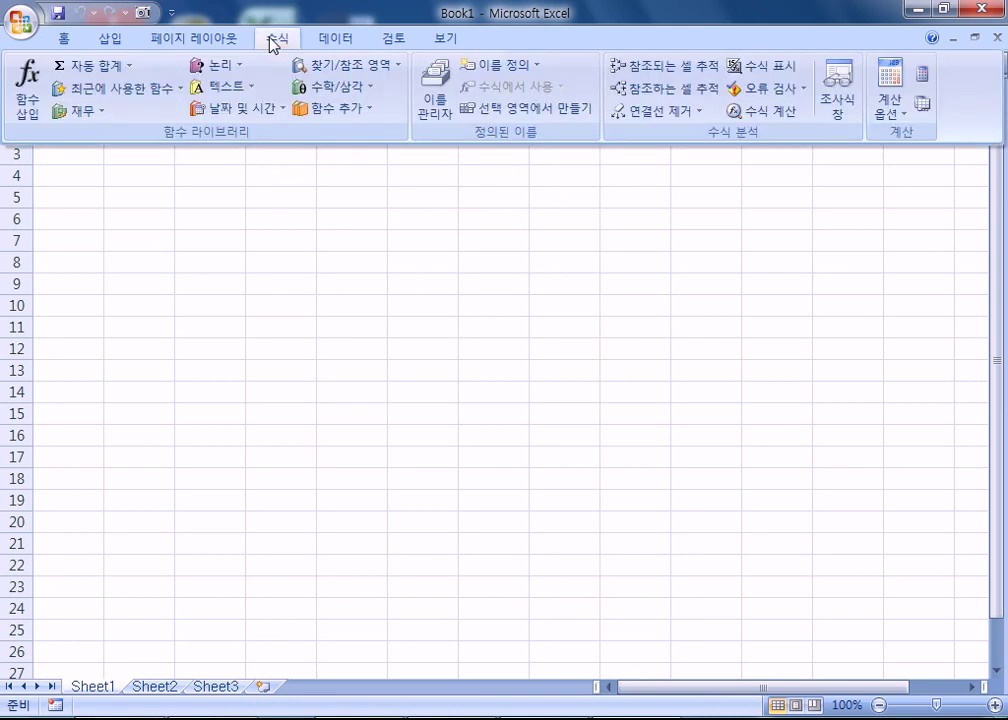
left_click(296, 192)
double_click(279, 42)
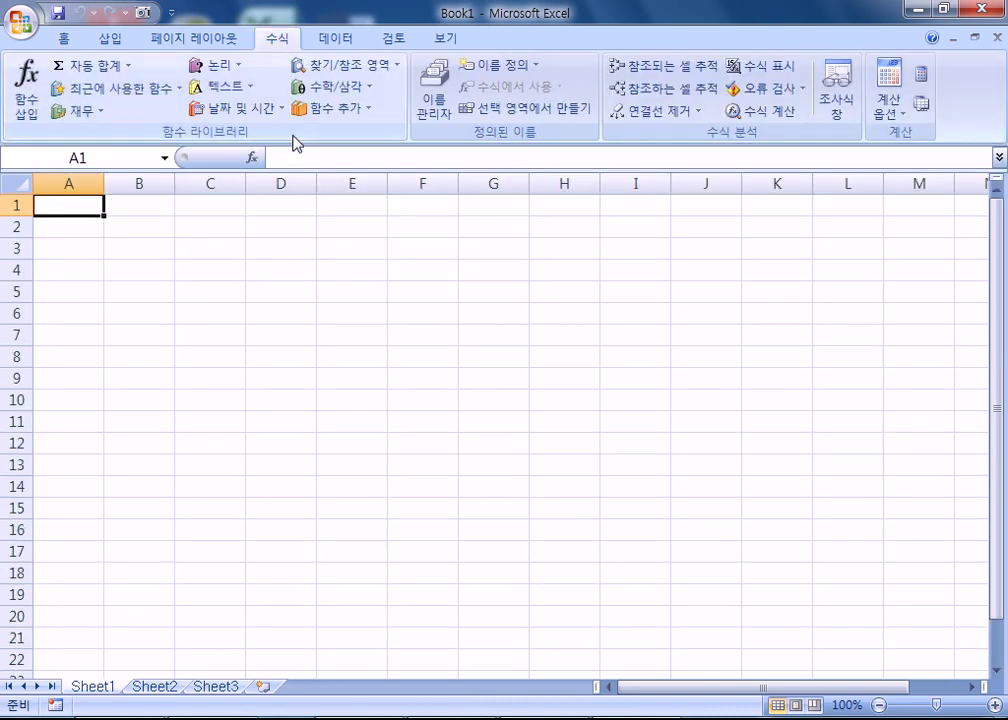
double_click(276, 39)
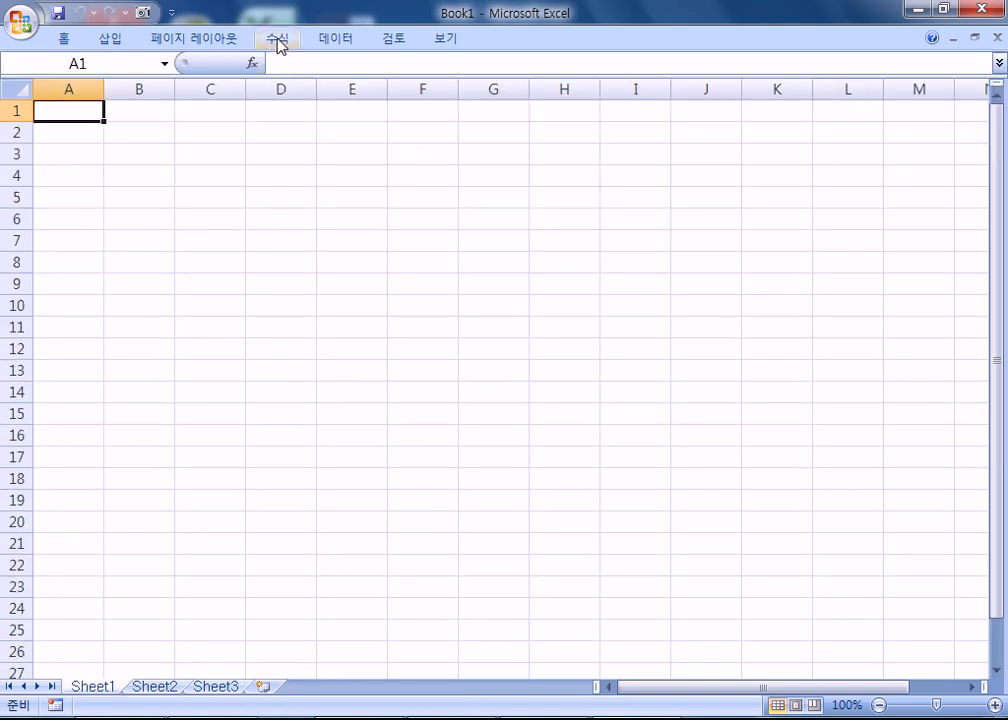
double_click(279, 42)
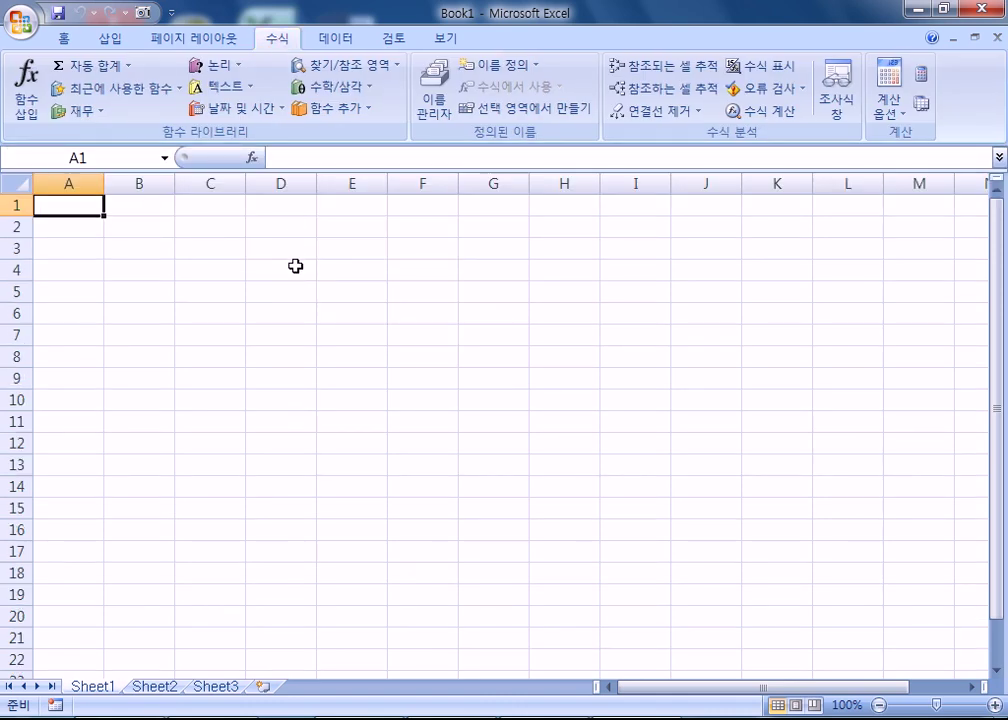
double_click(279, 42)
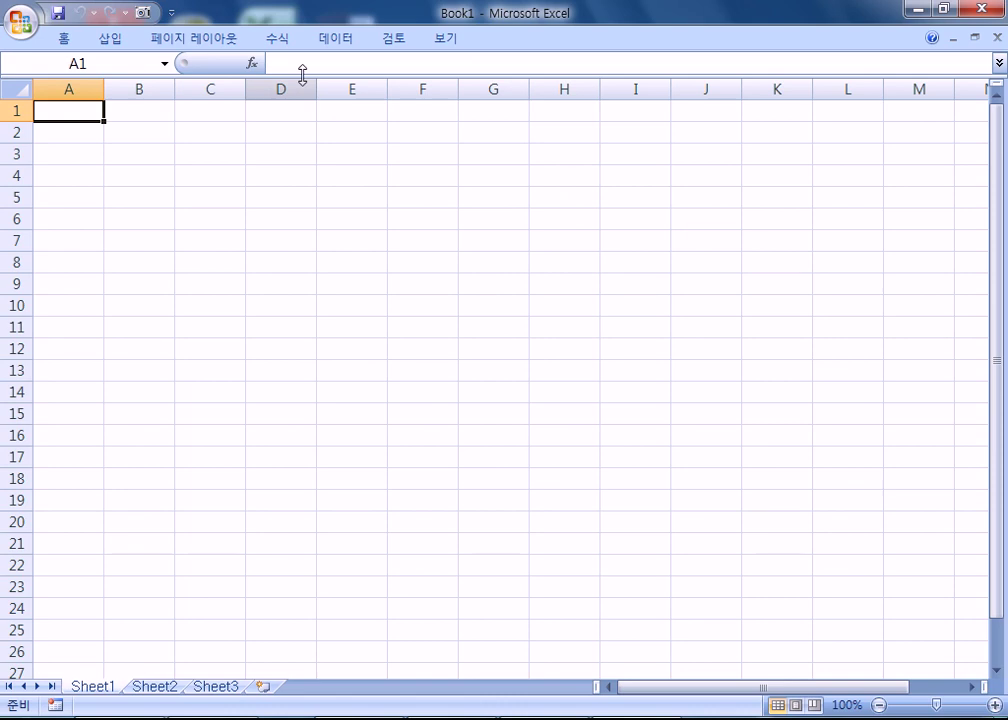
double_click(281, 42)
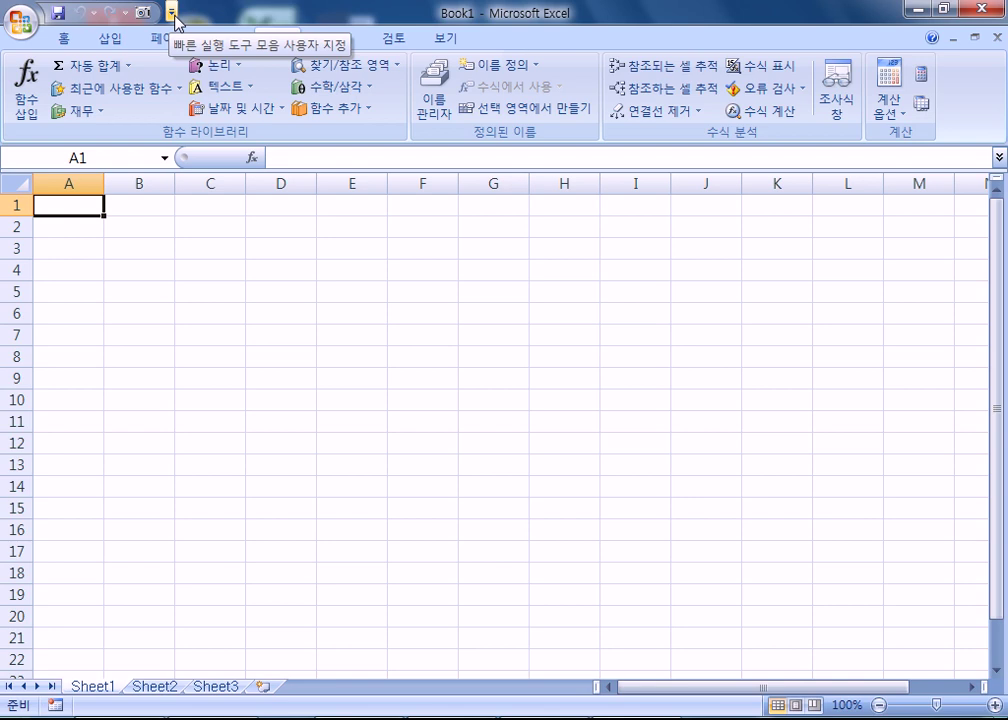
left_click(172, 14)
left_click(172, 14)
left_click(172, 14)
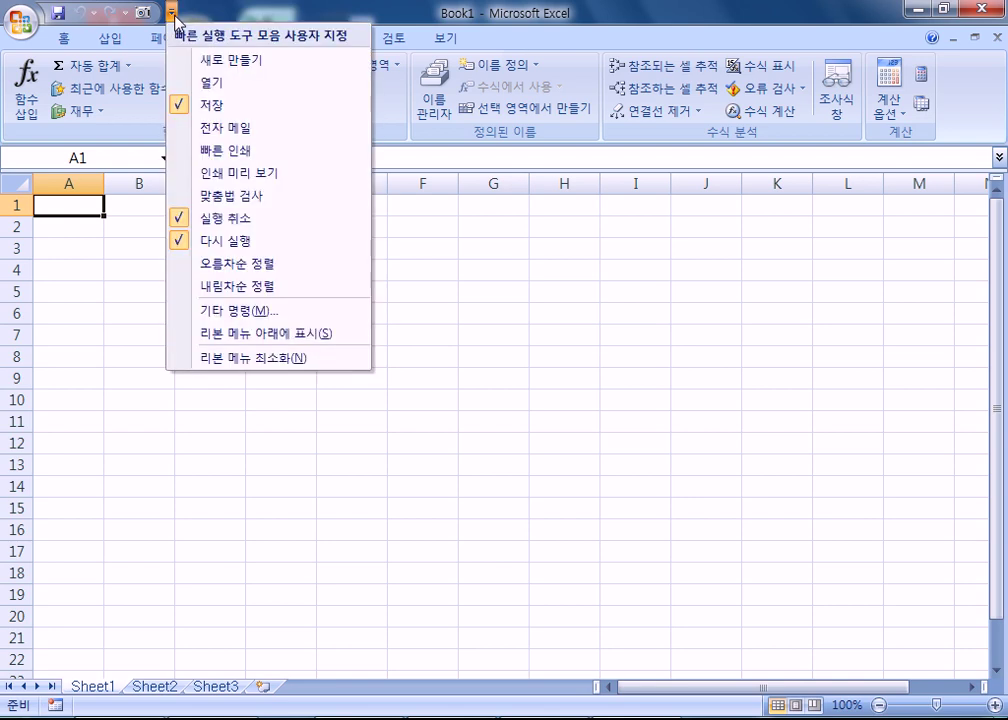
left_click(257, 336)
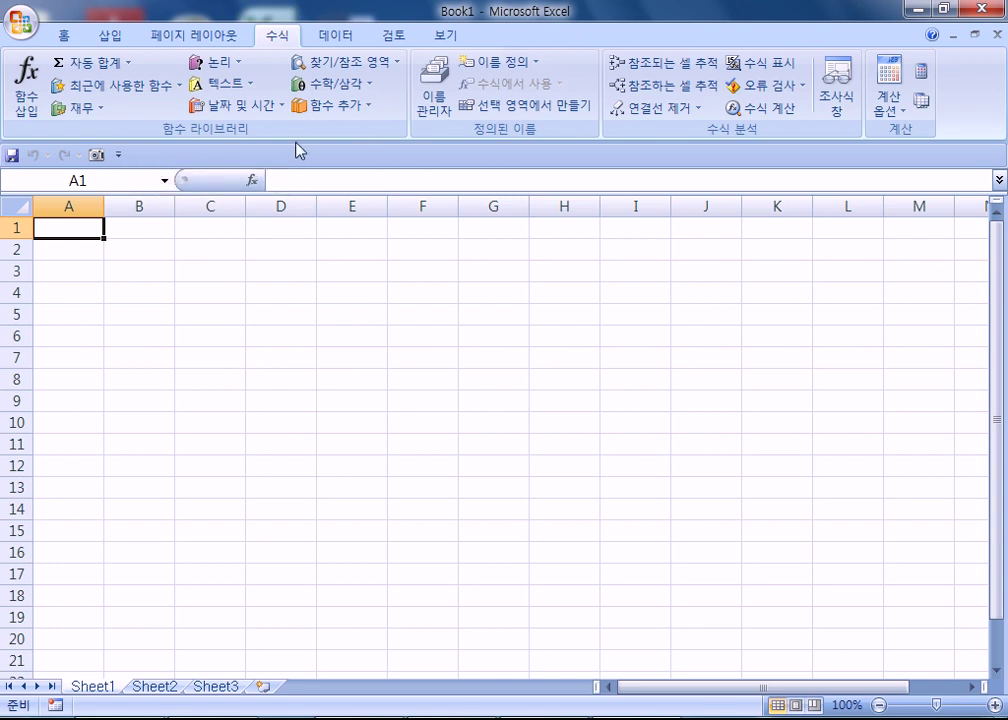
left_click(118, 155)
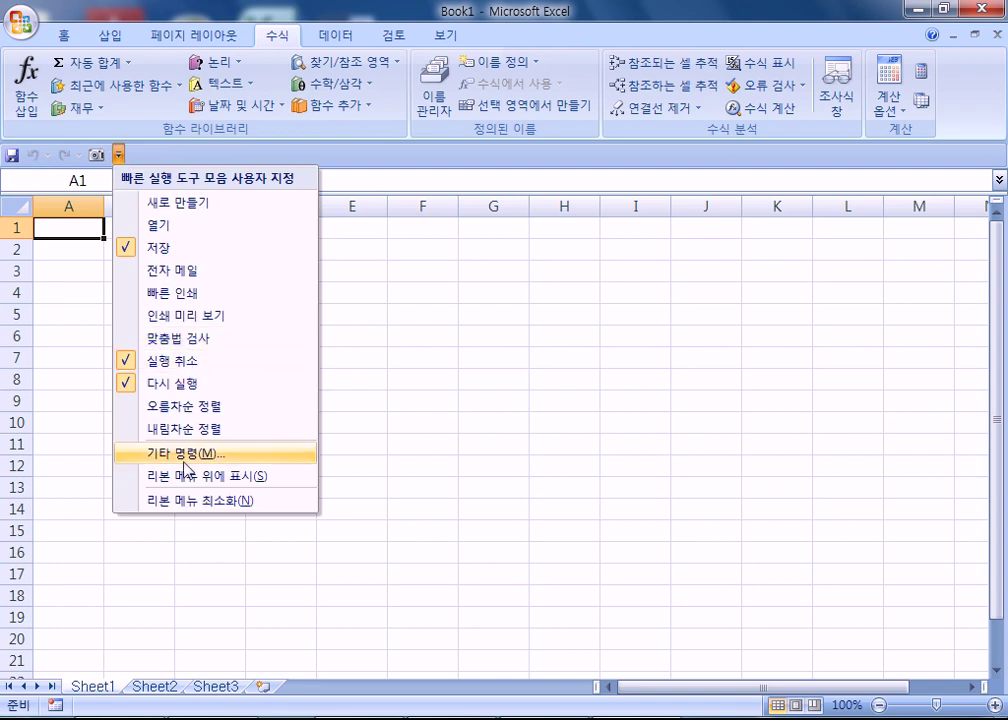
left_click(212, 476)
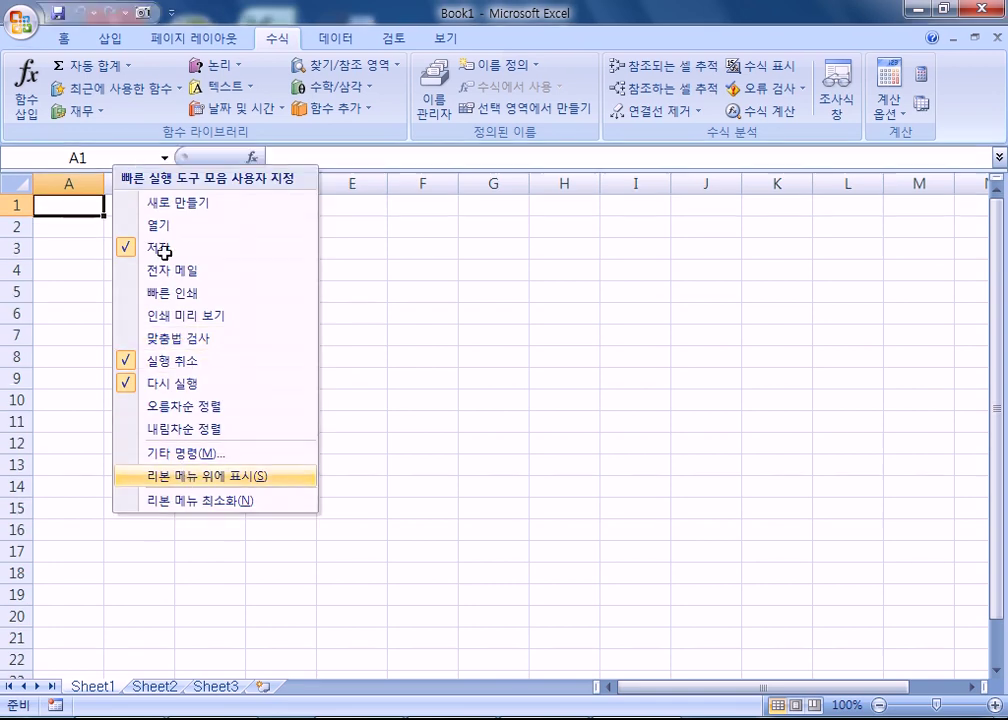
left_click(173, 12)
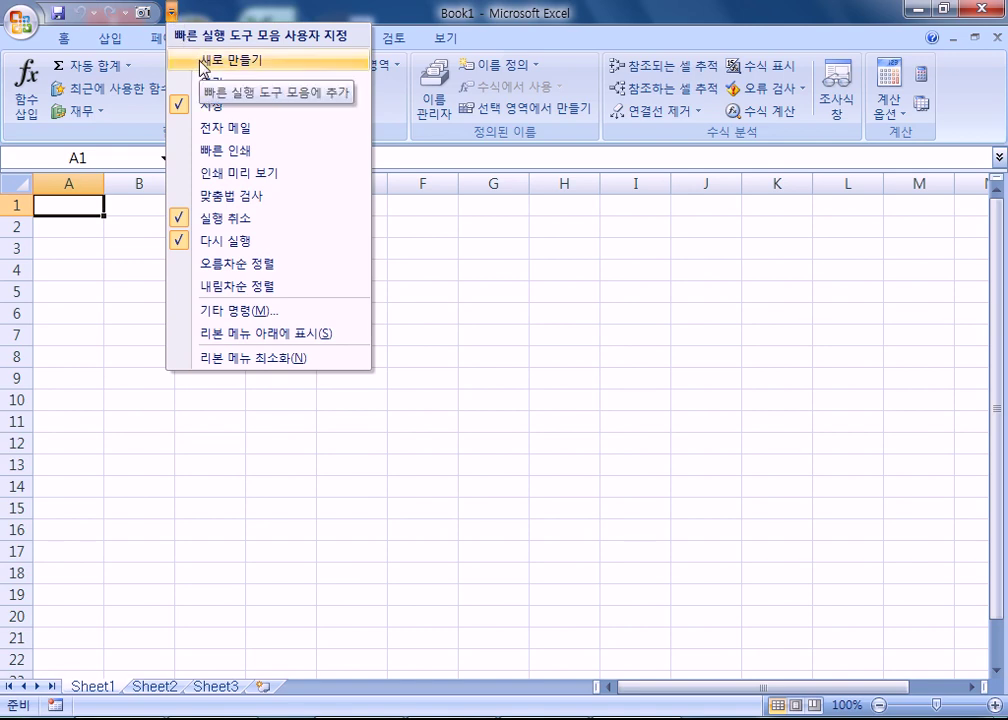
- Add New (새로 만들기), Print Preview (인쇄 미리 보기) and Open (열기) to the Quick Access Toolbar
left_click(202, 64)
left_click(193, 11)
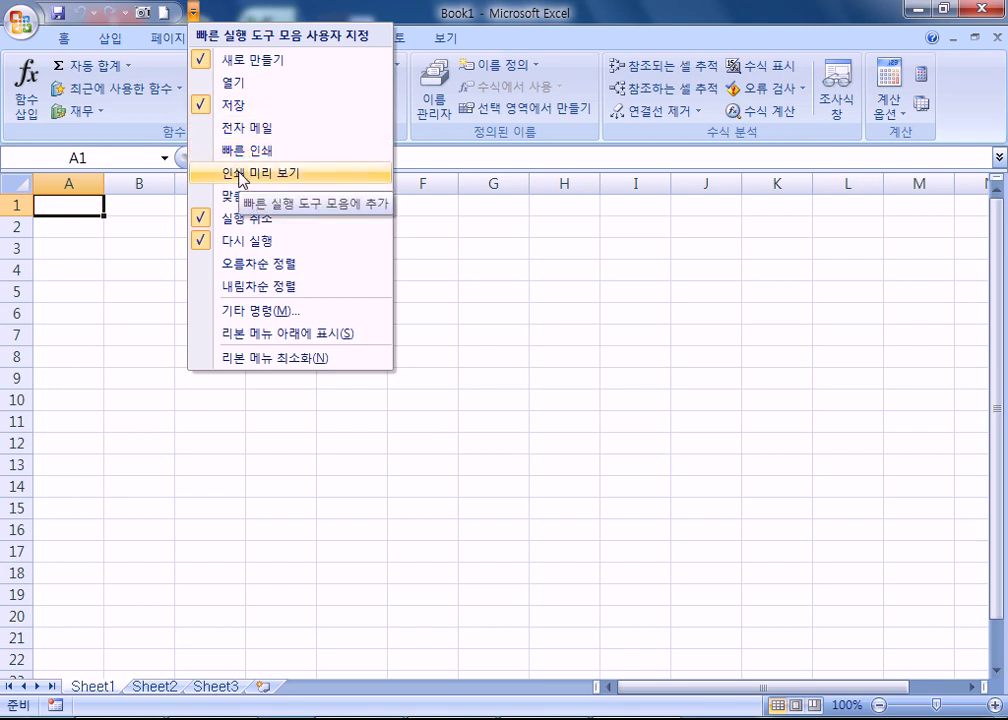
left_click(241, 176)
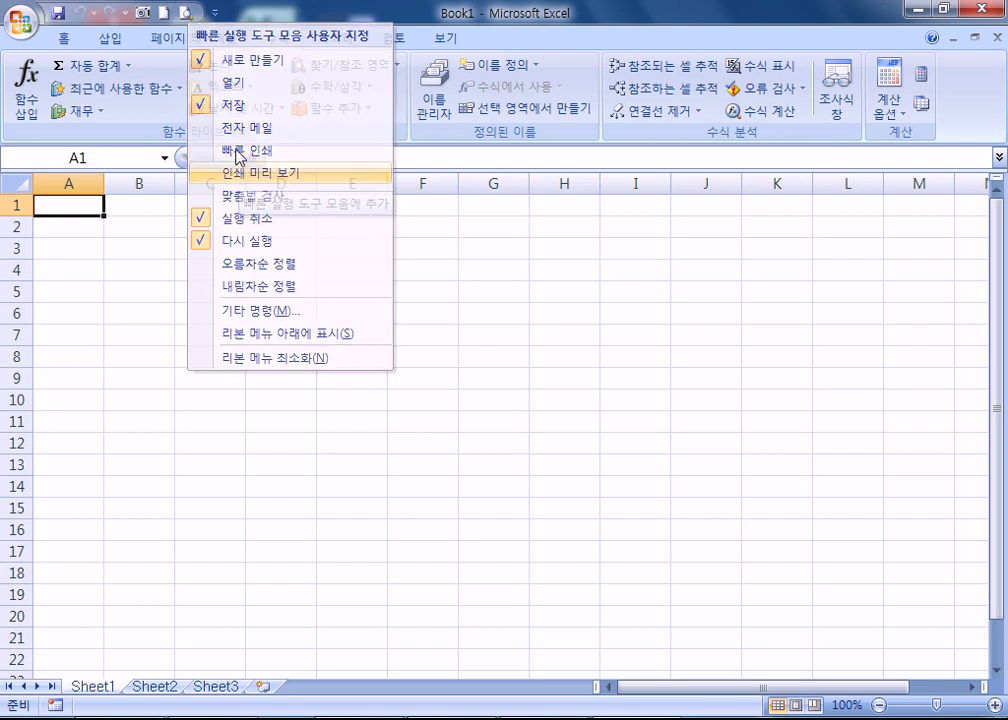
left_click(215, 11)
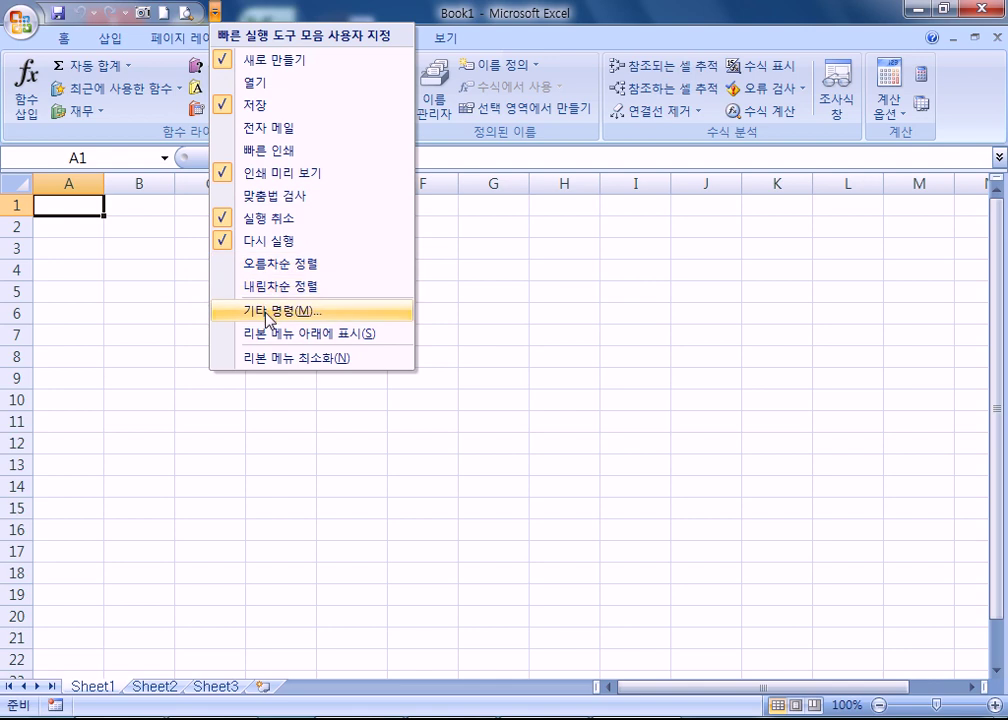
left_click(262, 88)
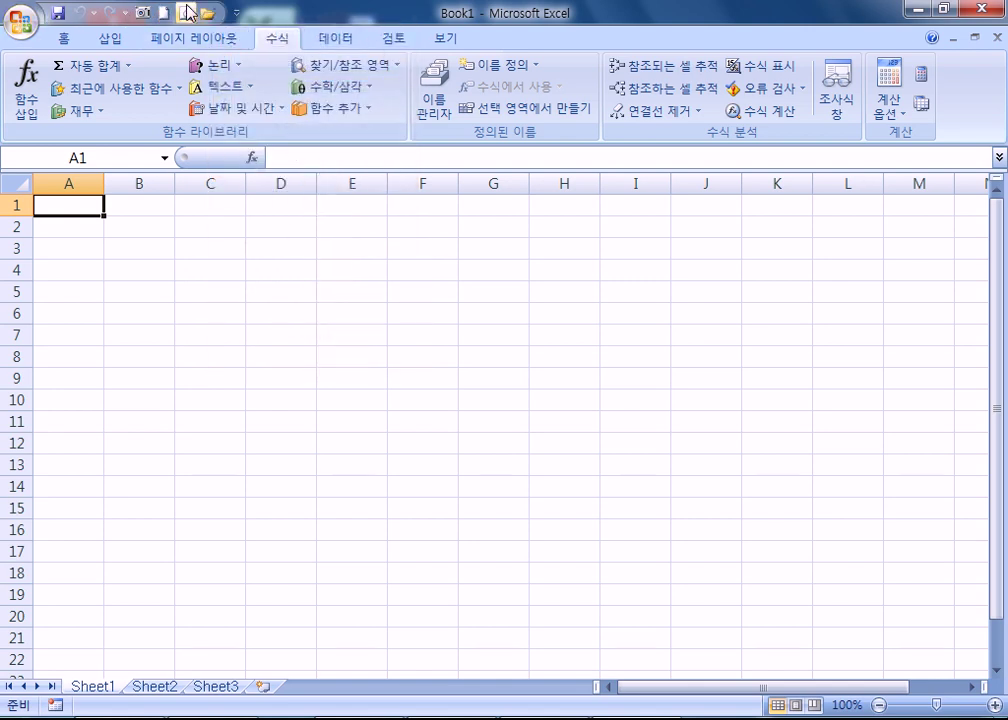
- Remove the New button from the Quick Access Toolbar and add it back
left_click(236, 13)
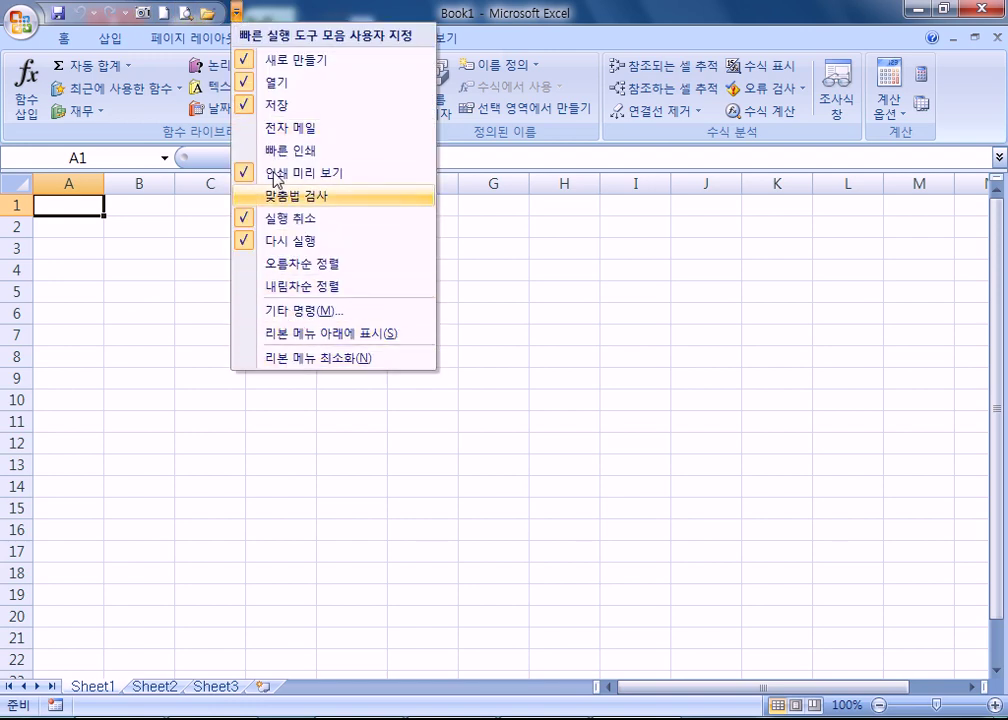
left_click(250, 63)
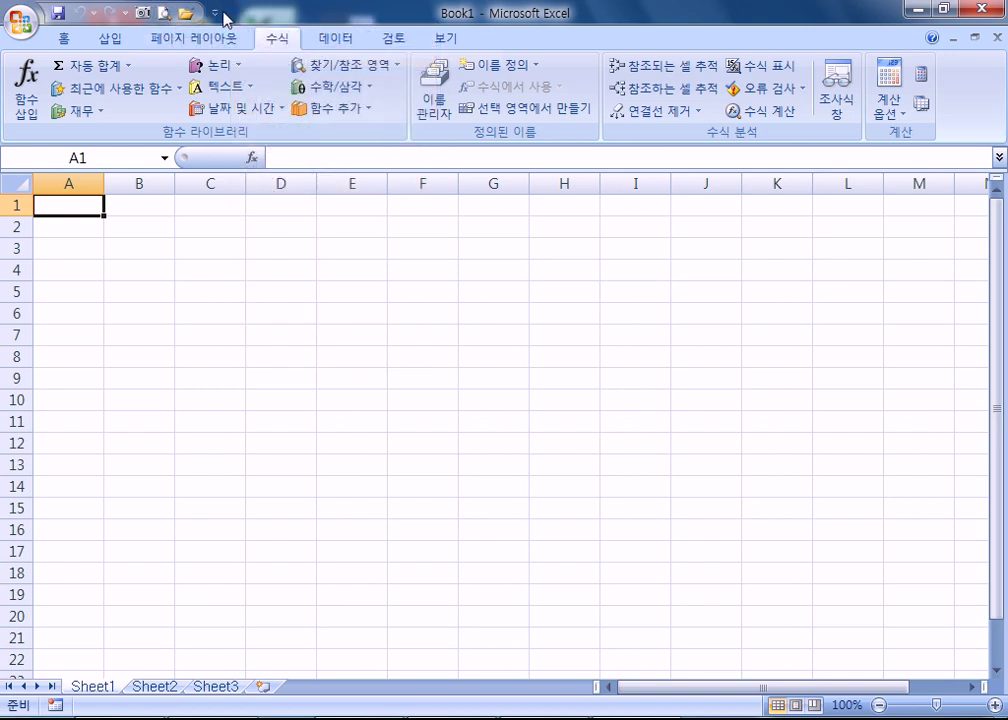
left_click(214, 13)
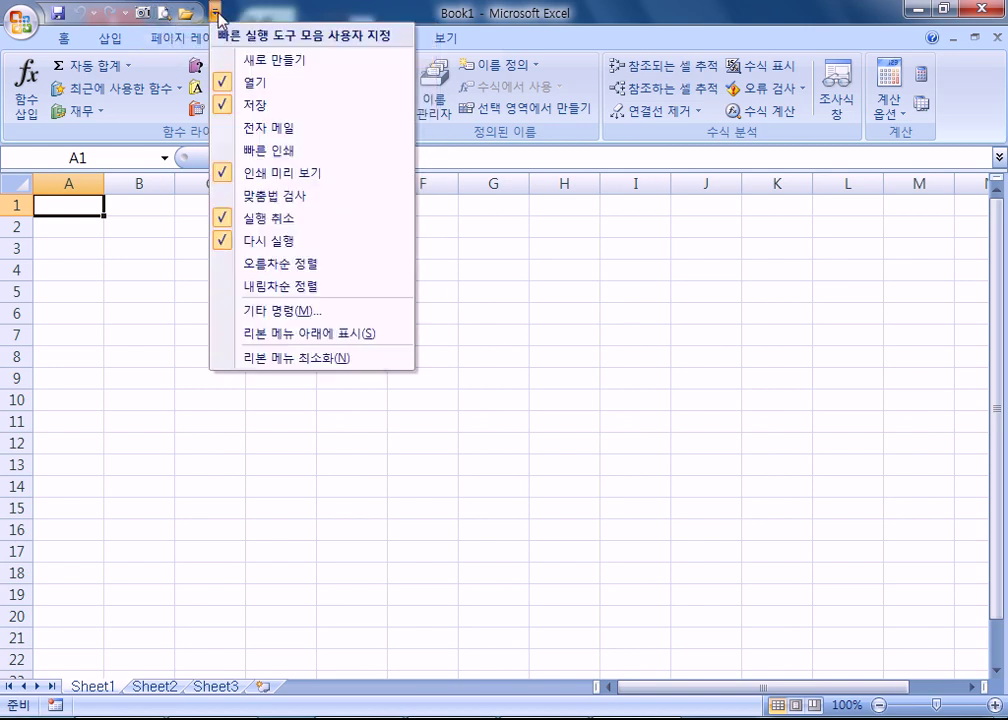
left_click(257, 66)
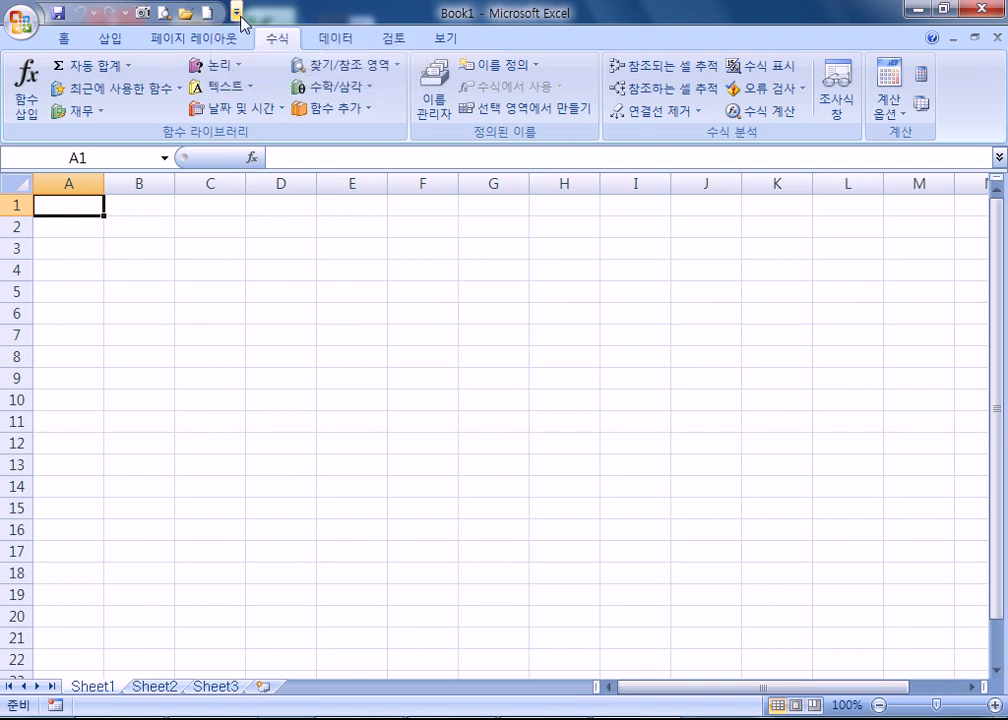
left_click(237, 13)
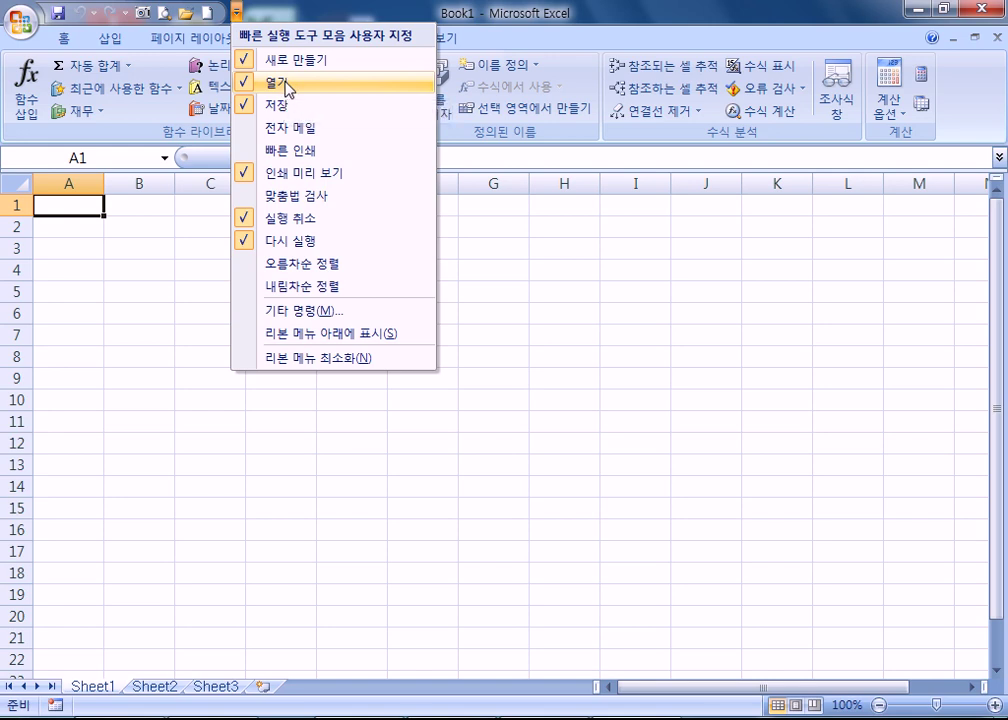
left_click(24, 20)
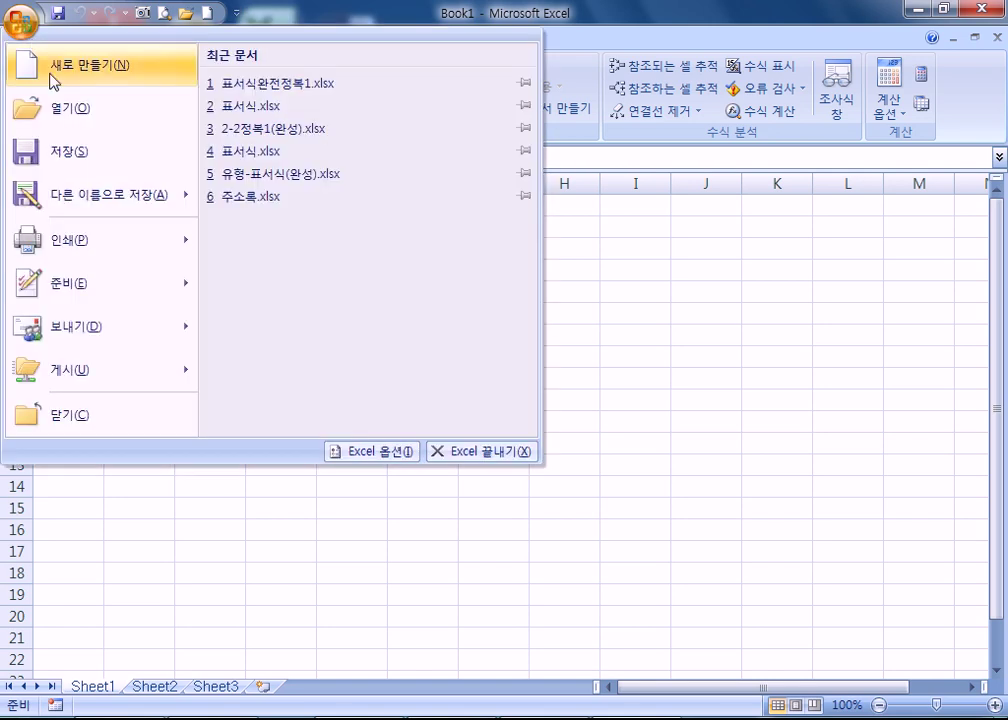
left_click(265, 31)
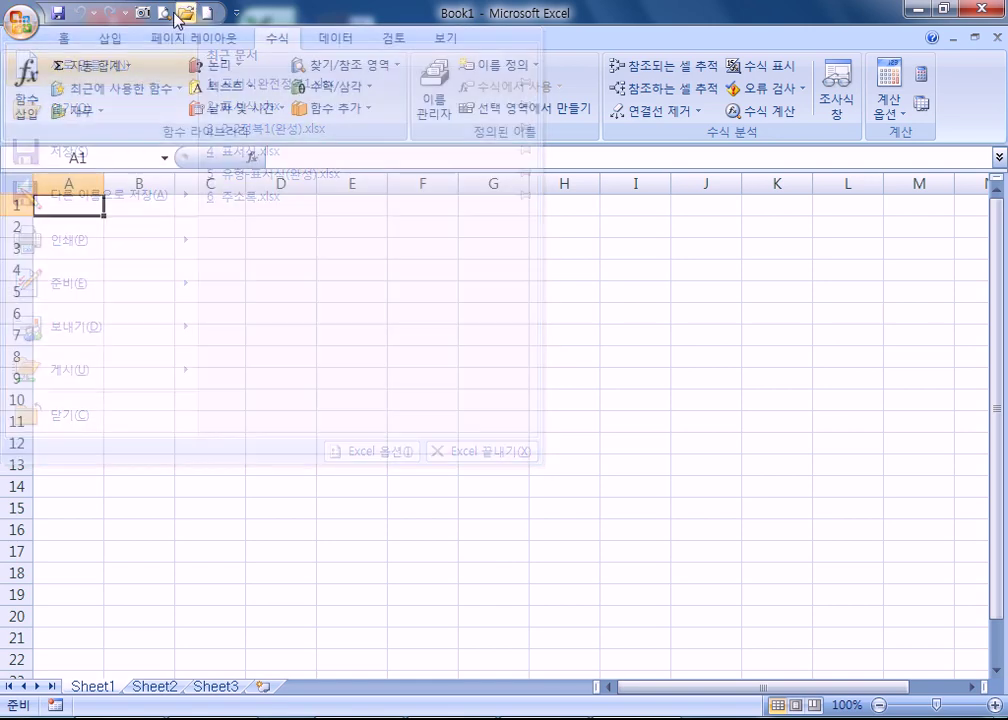
left_click(188, 18)
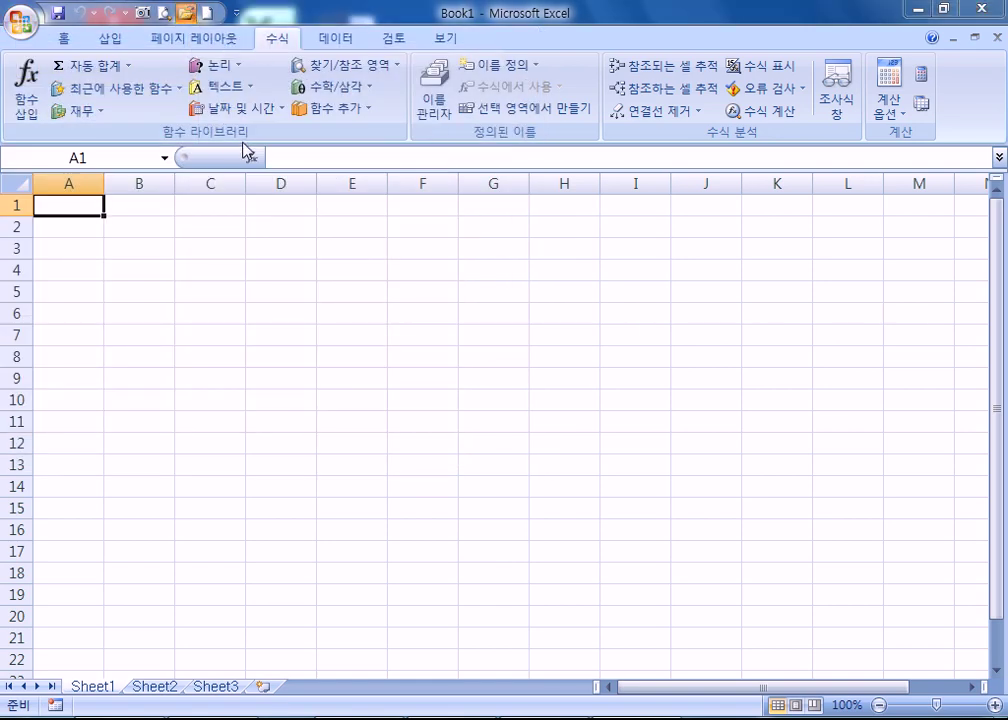
key("Escape")
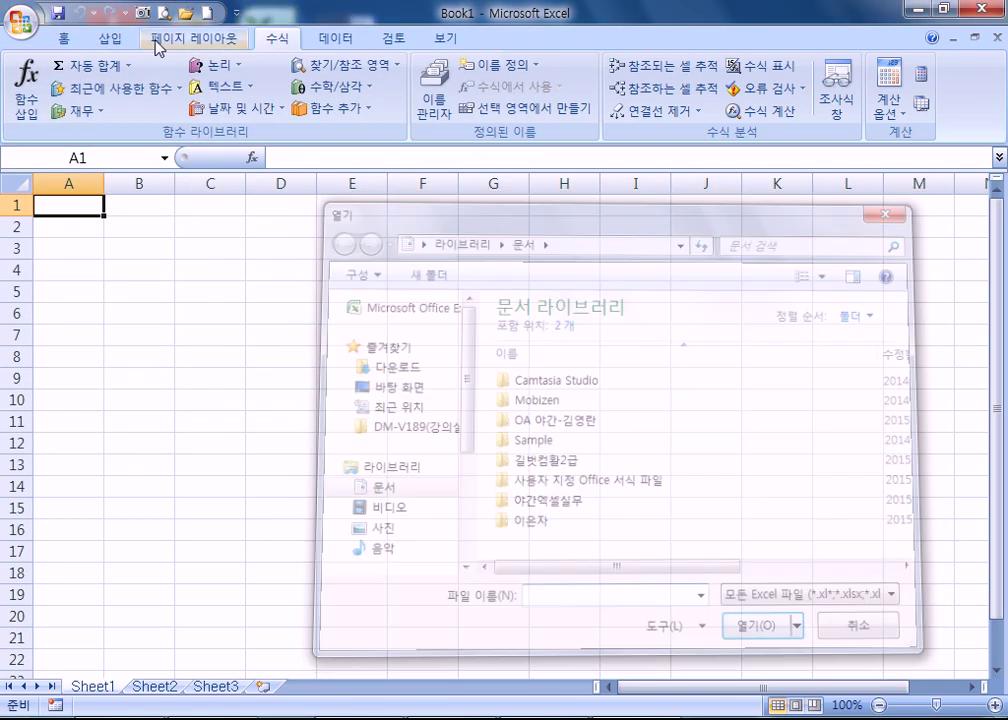
left_click(22, 20)
left_click(325, 12)
left_click(236, 12)
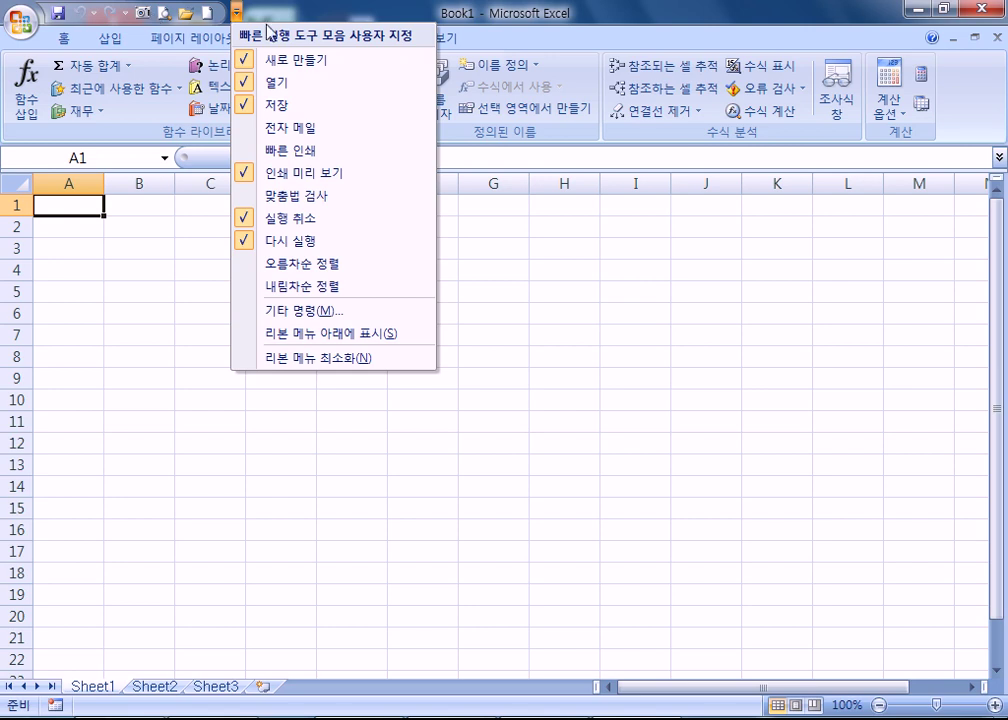
- Remove and re-add 열기 (Open) in the Quick Access Toolbar, then show the 홈 ribbon
left_click(259, 84)
left_click(214, 11)
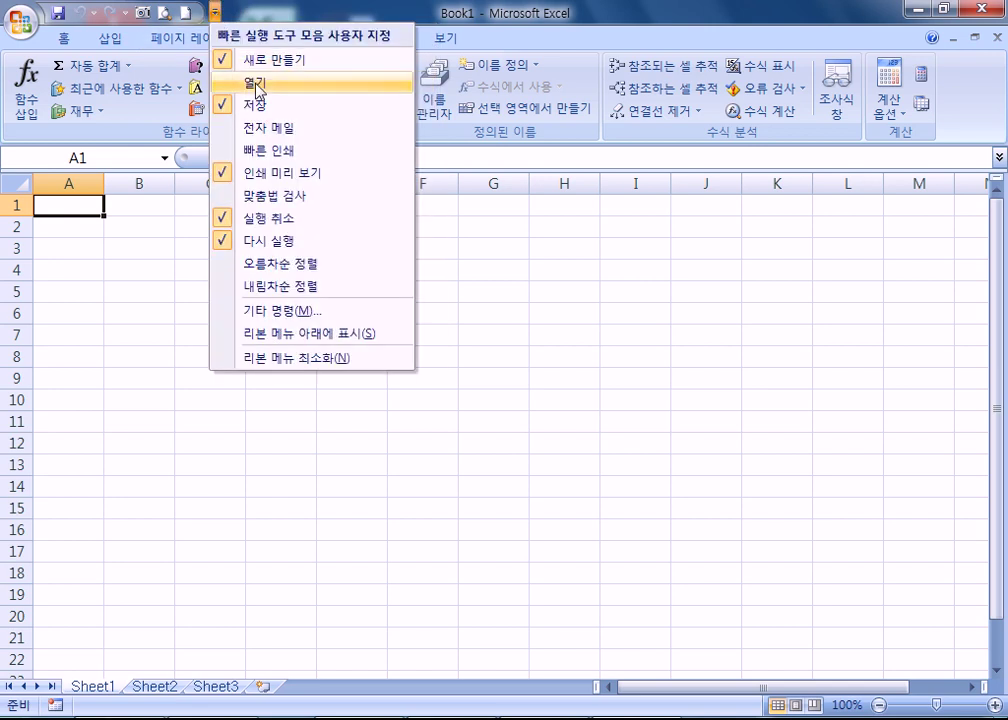
left_click(259, 86)
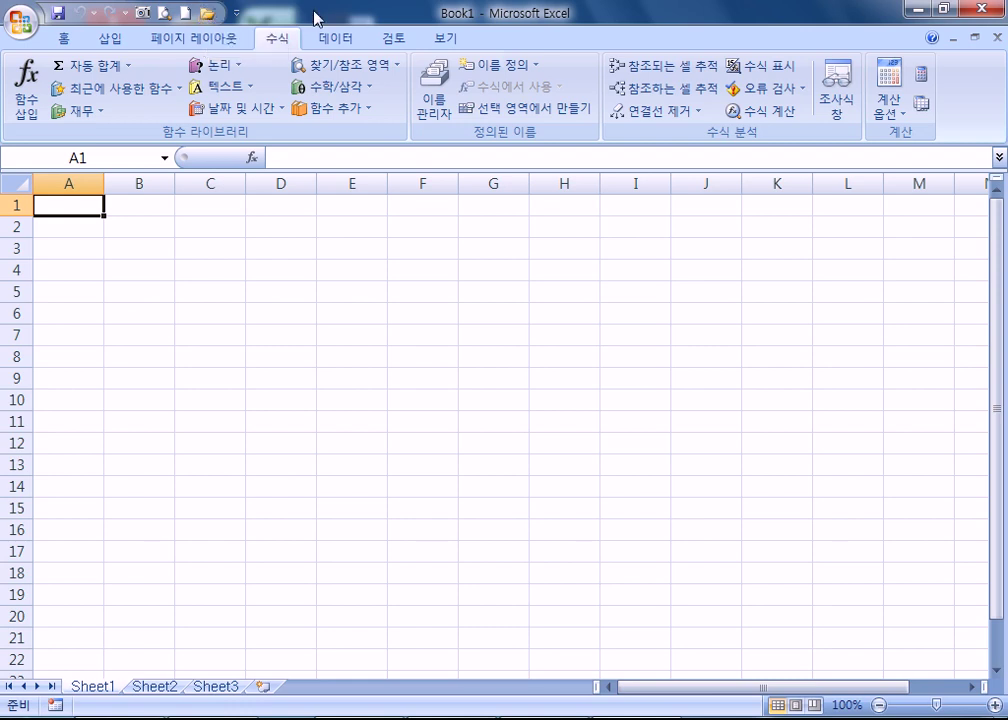
left_click(58, 40)
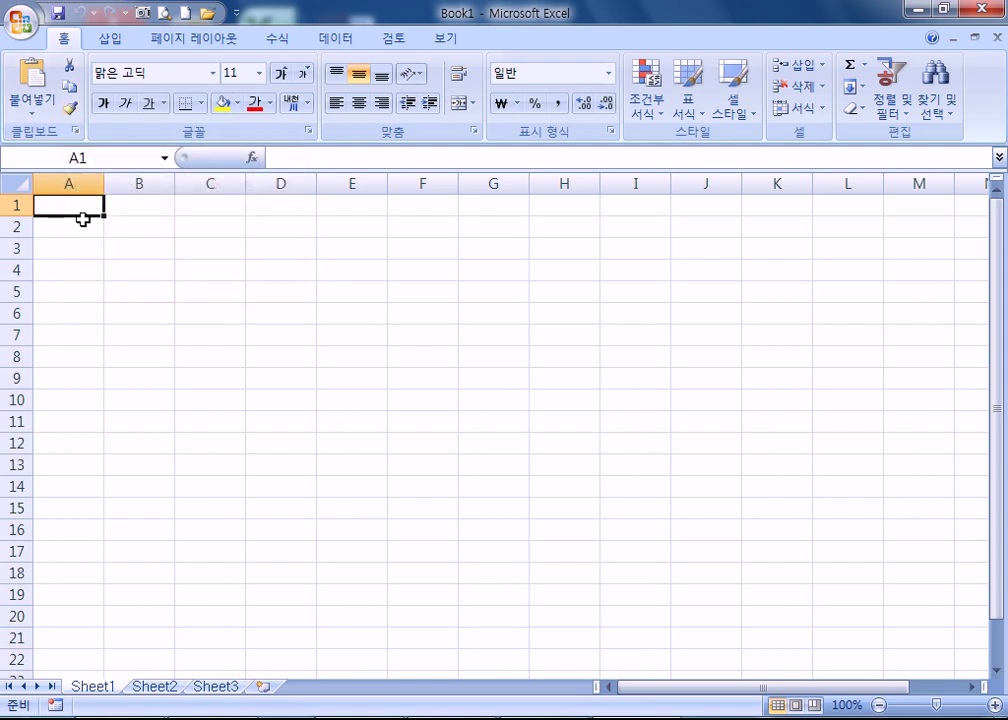
- Select cells across blank Sheet1, including range A1:H13, ending on cell A1
left_click(126, 230)
left_click(82, 208)
left_click_drag(90, 208, 532, 458)
left_click(367, 377)
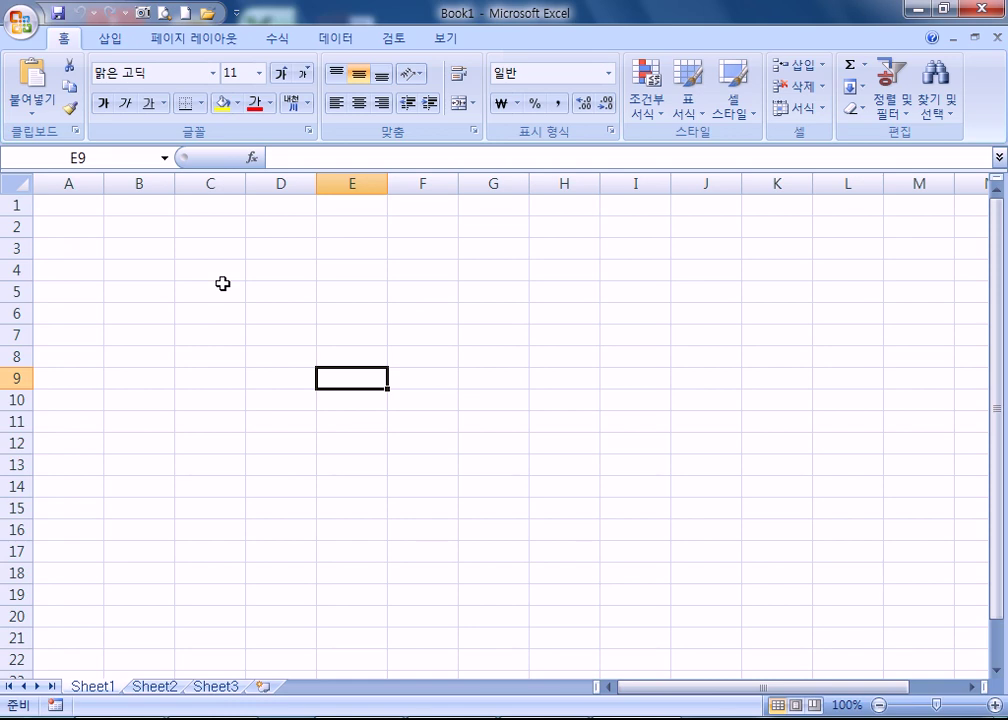
left_click(135, 232)
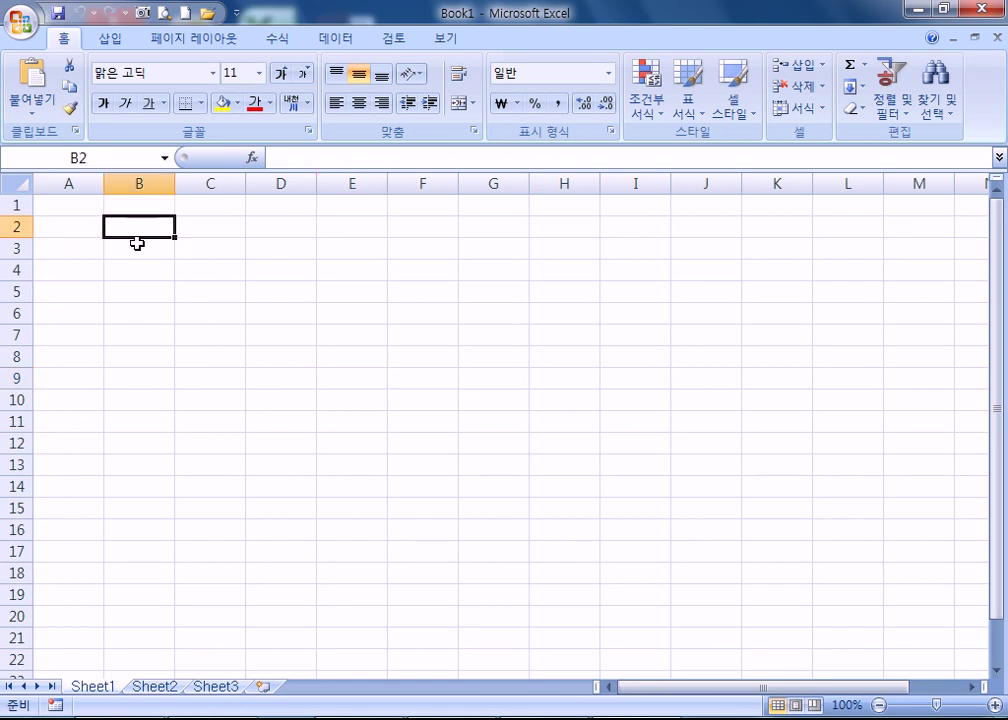
left_click(73, 204)
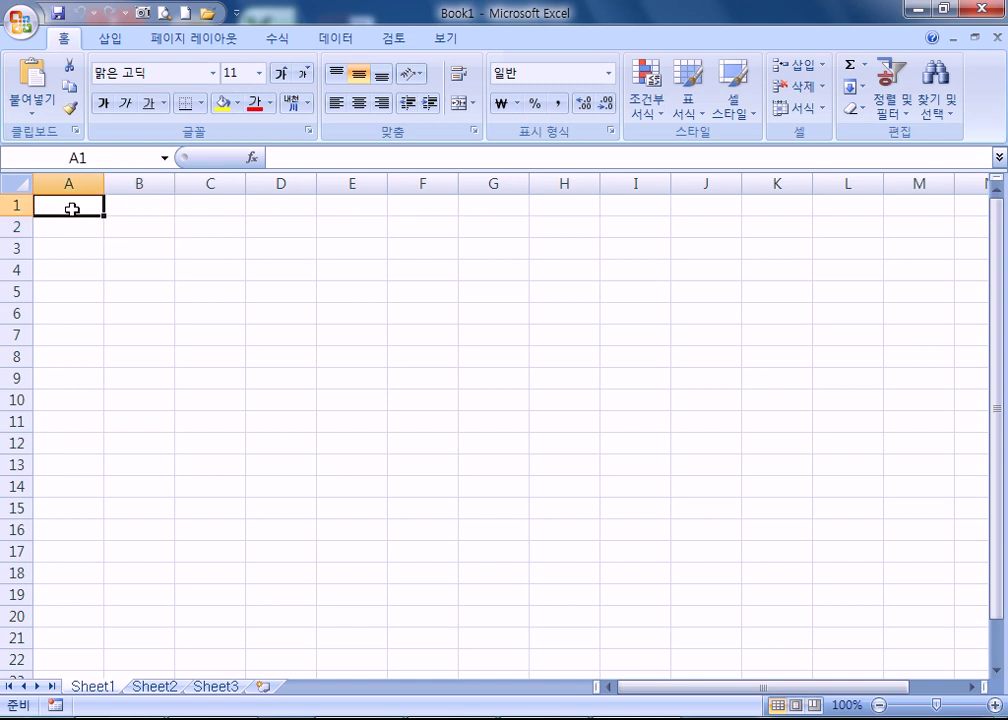
- Enter the title 성적표 in A1, then select A3 for the headers
scroll(168, 330, "up", 4)
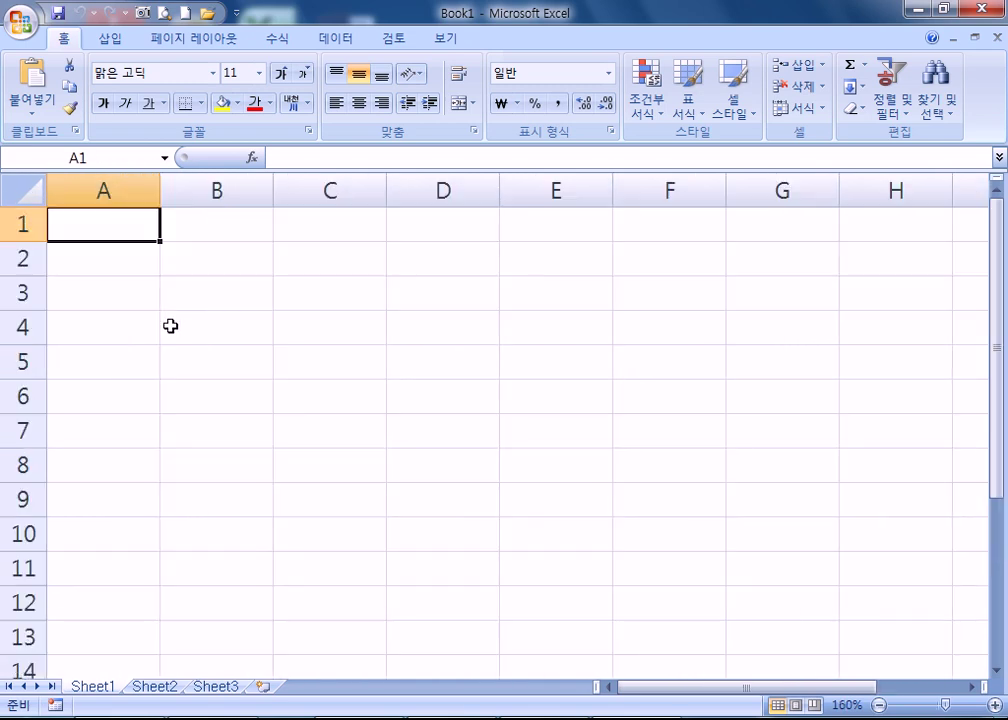
type("tjd")
key("Escape")
type("성적표")
key("Return")
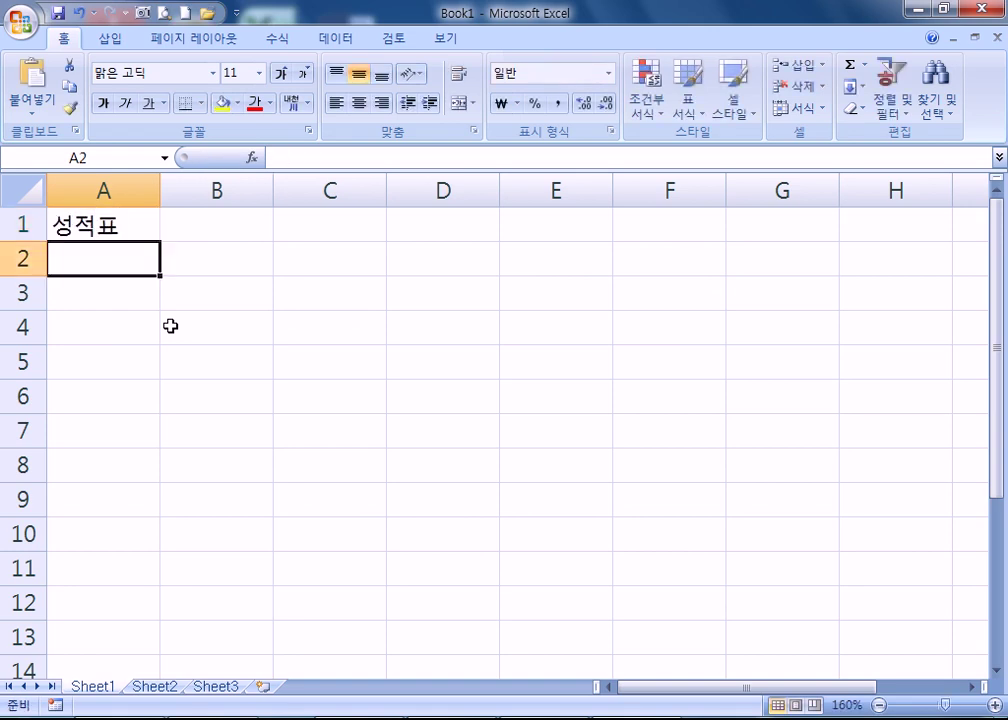
key("Return")
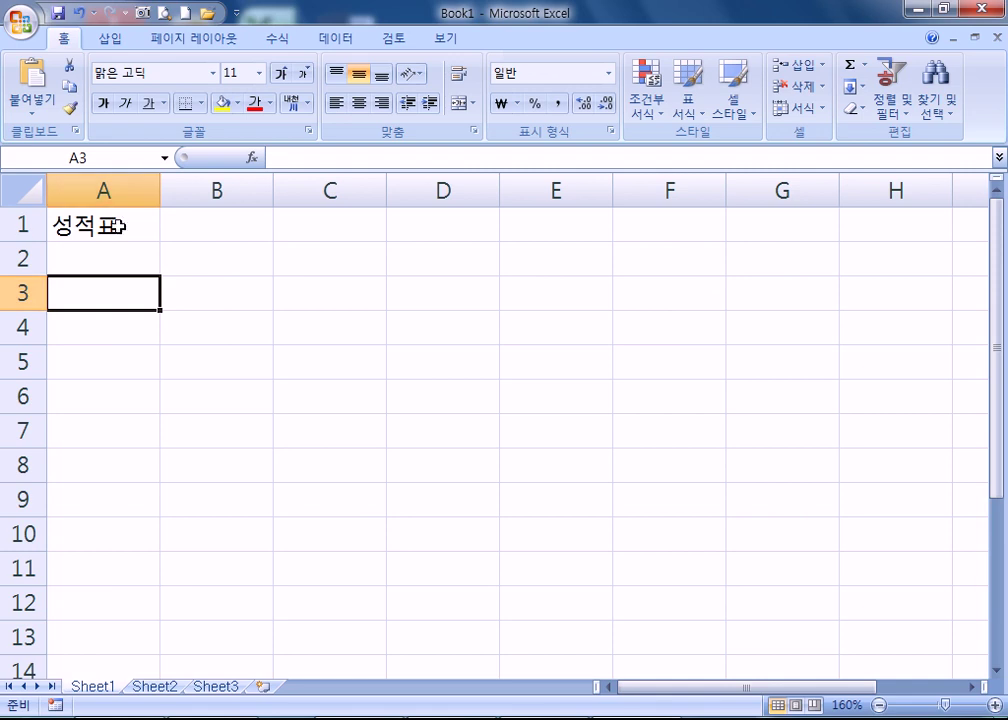
left_click(108, 225)
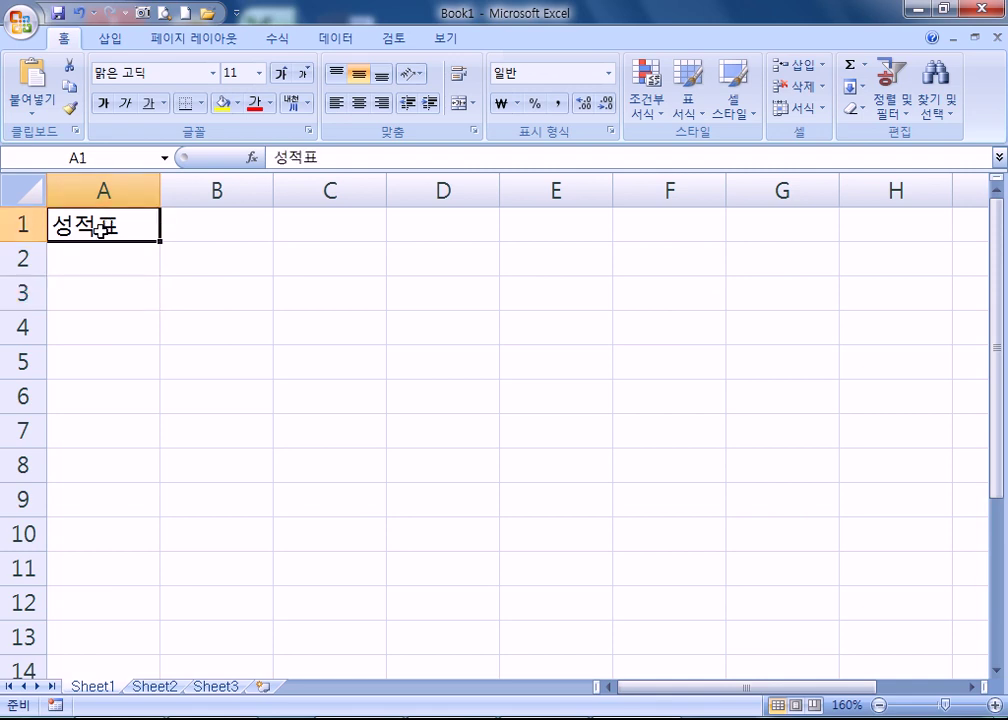
left_click(99, 296)
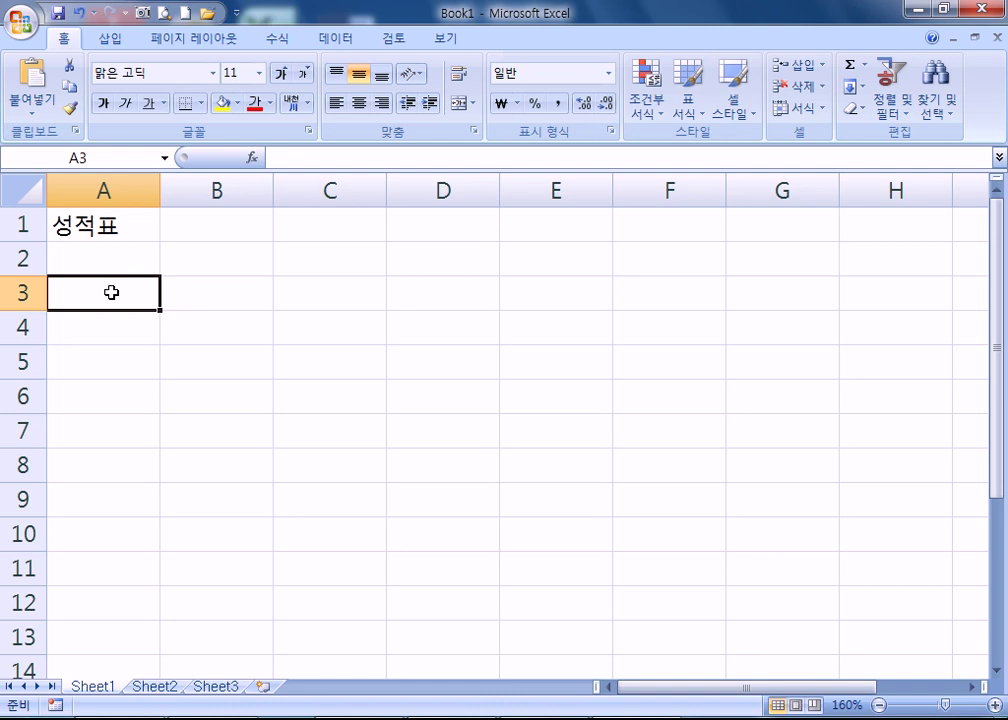
- Enter headers 코드, 이름, 소속 and 직위 in A3:D3
type("코드")
key("Tab")
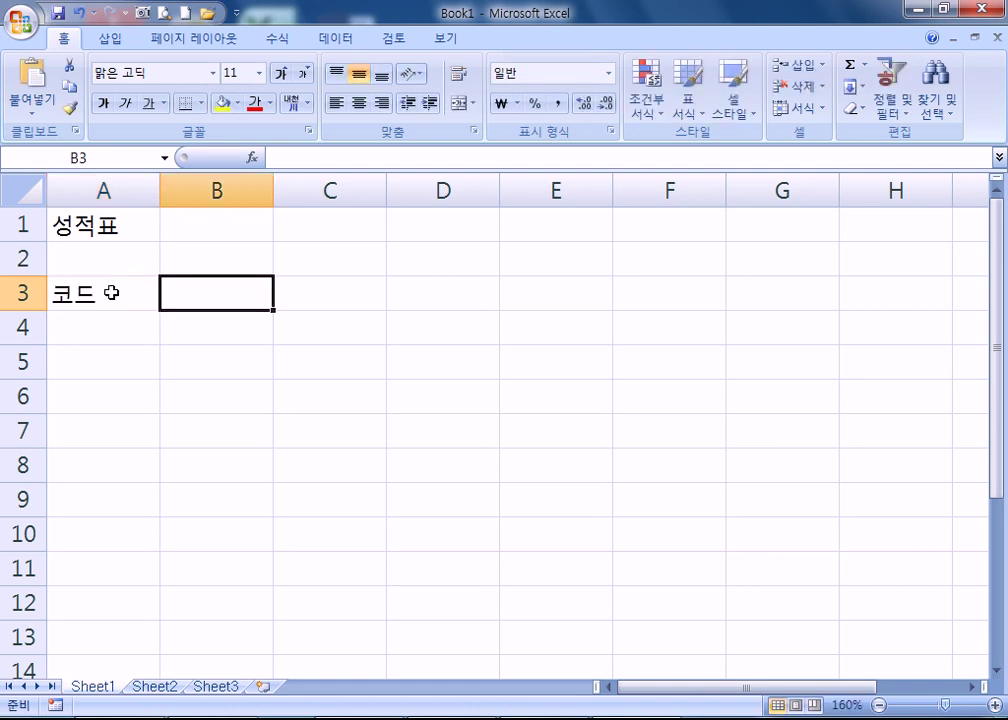
type("이름")
key("Tab")
type("숫속")
key("Tab")
type("직위")
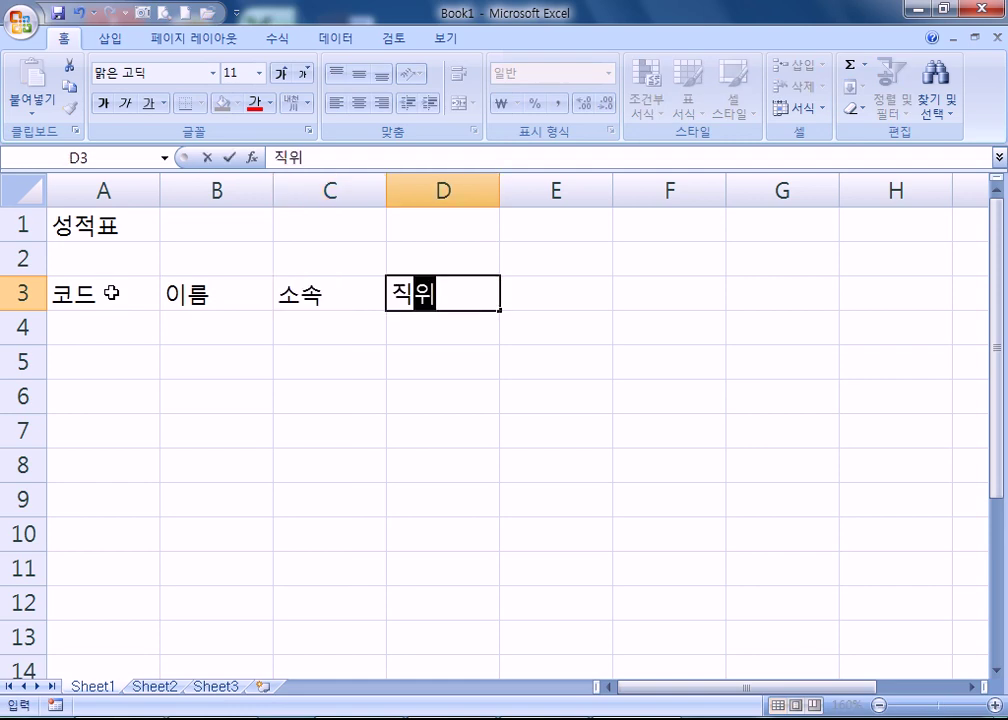
key("Tab")
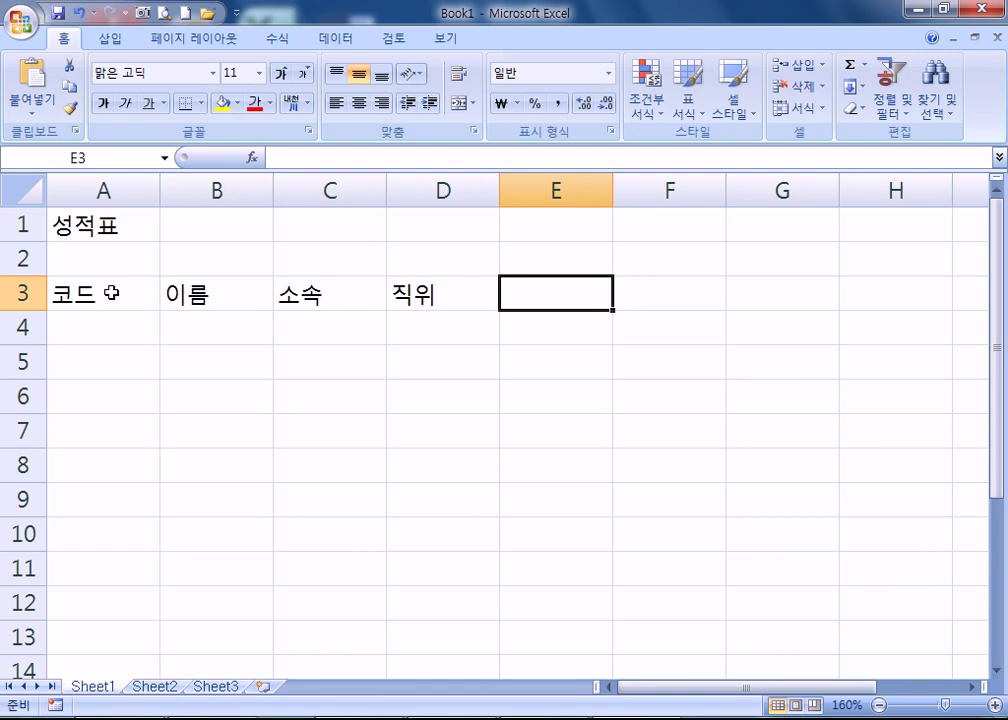
- Enter headers 직무분석, 수행평가 and 근속수당 in E3:G3
type("직무")
type("분석")
key("Tab")
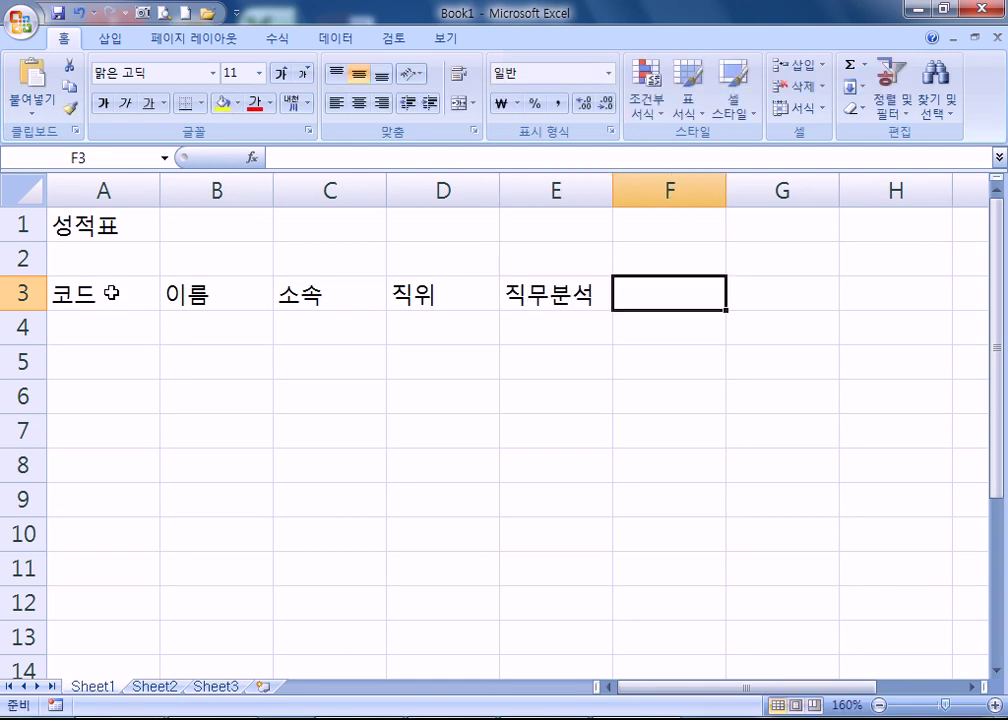
type("수")
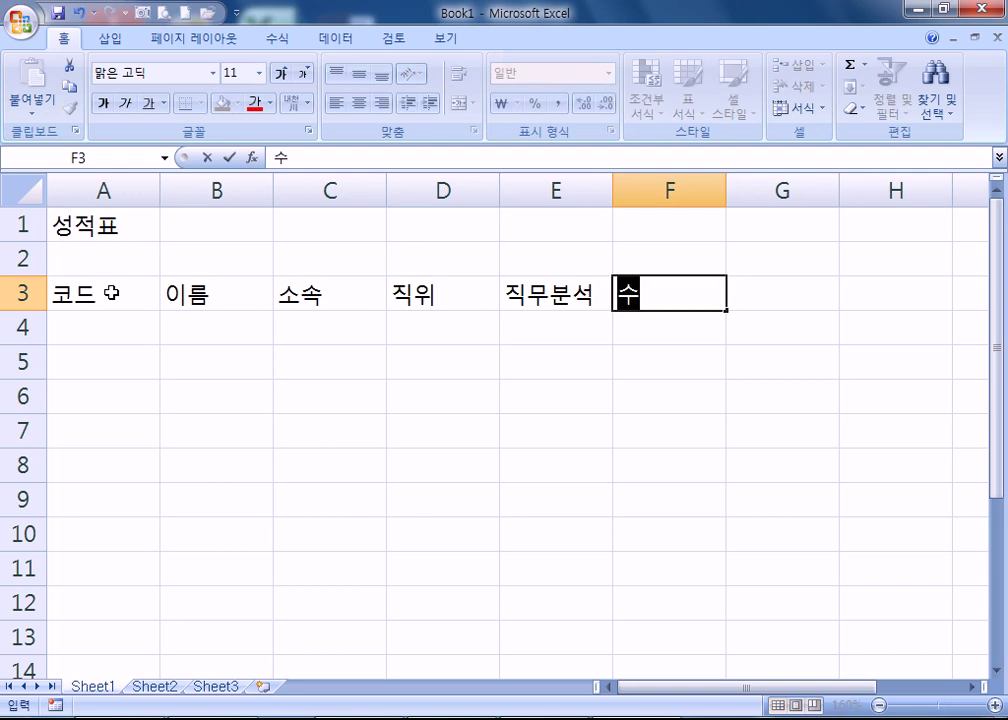
type("행펴ㅇ가")
key("Tab")
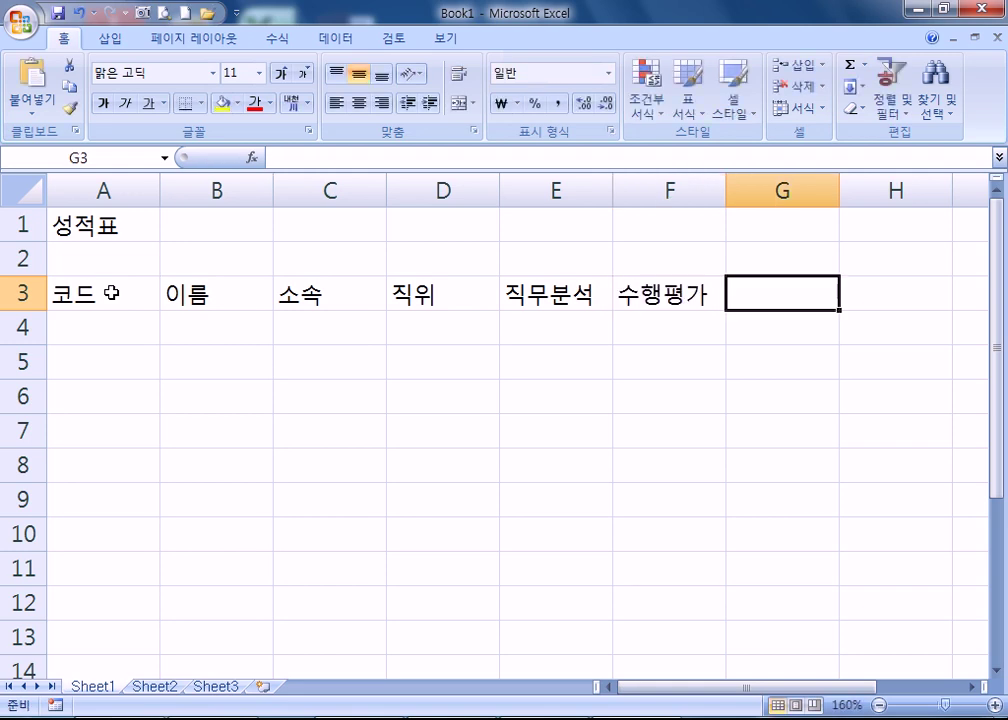
type("합ㄱ")
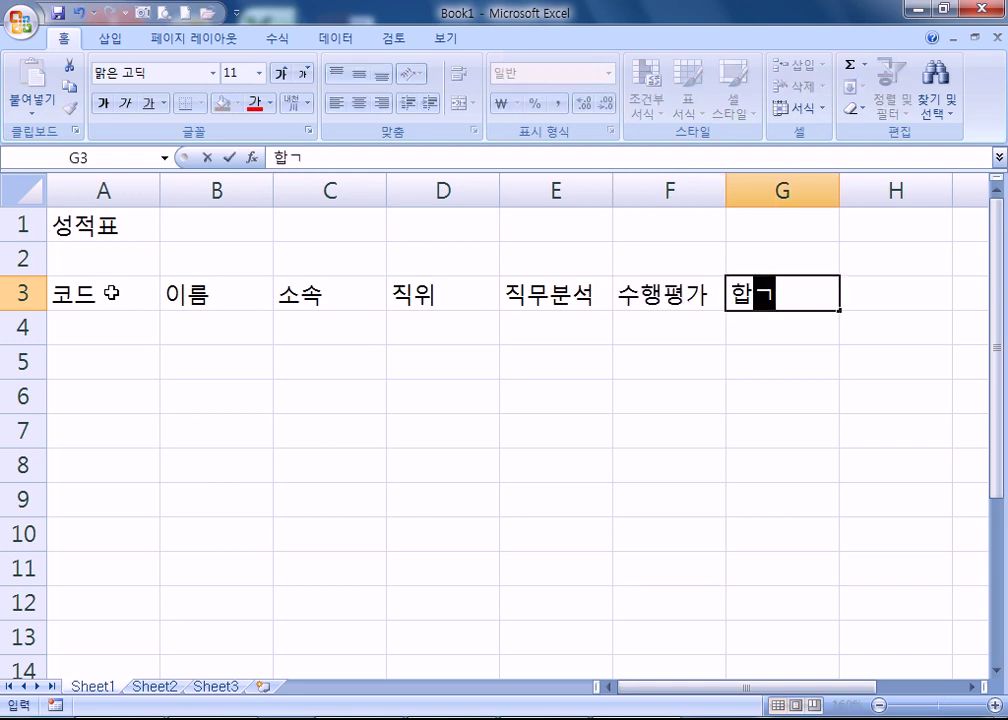
key("Escape")
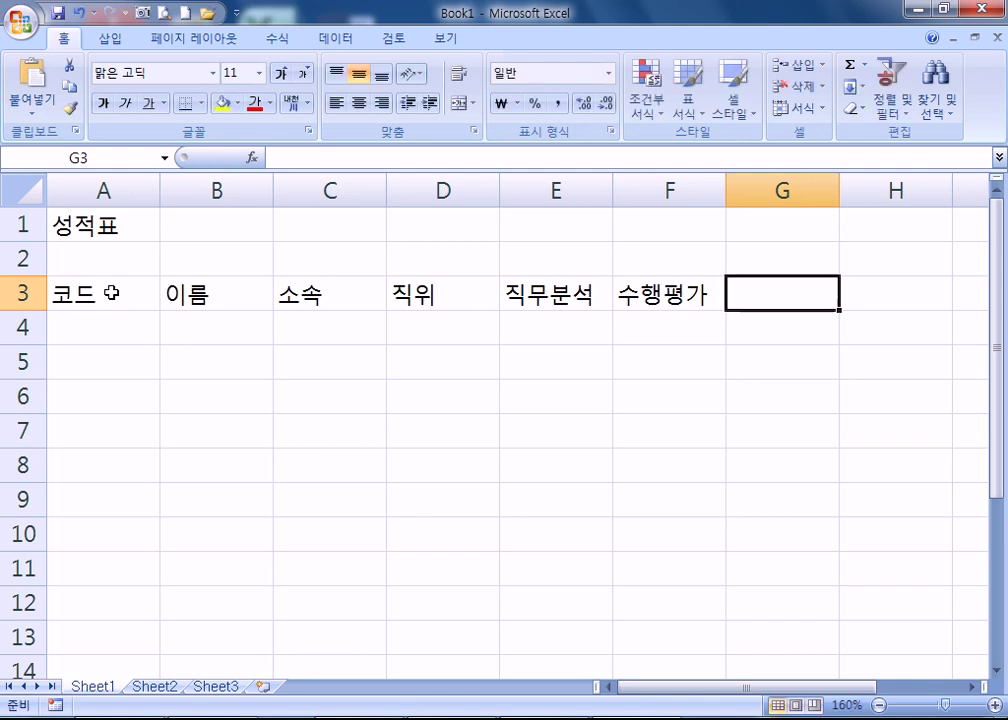
type("근속")
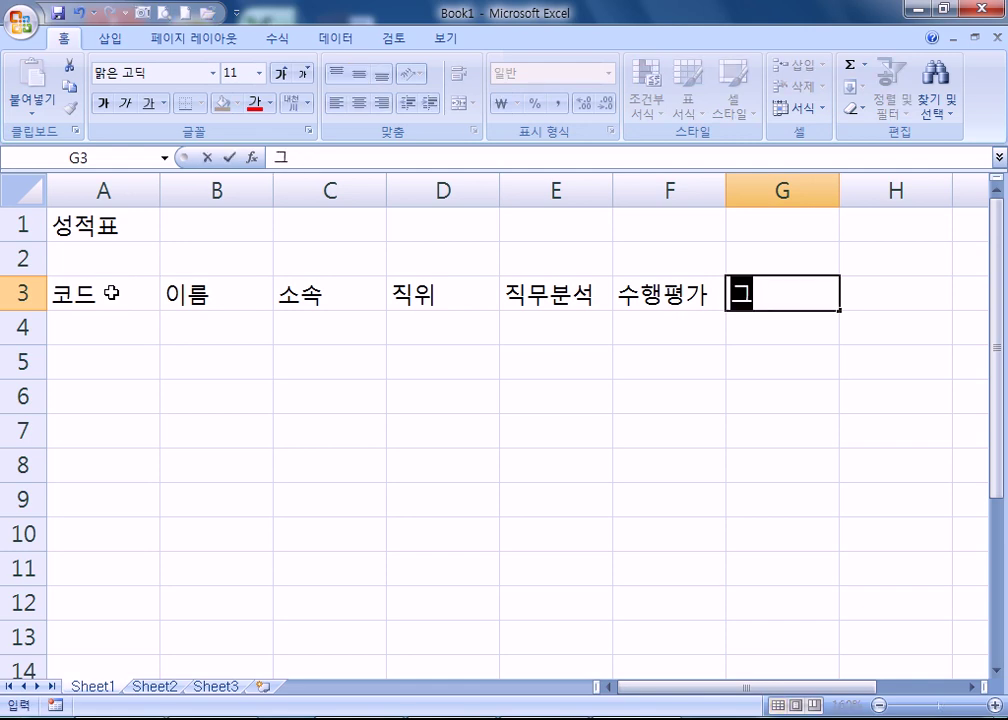
type("수당")
key("Return")
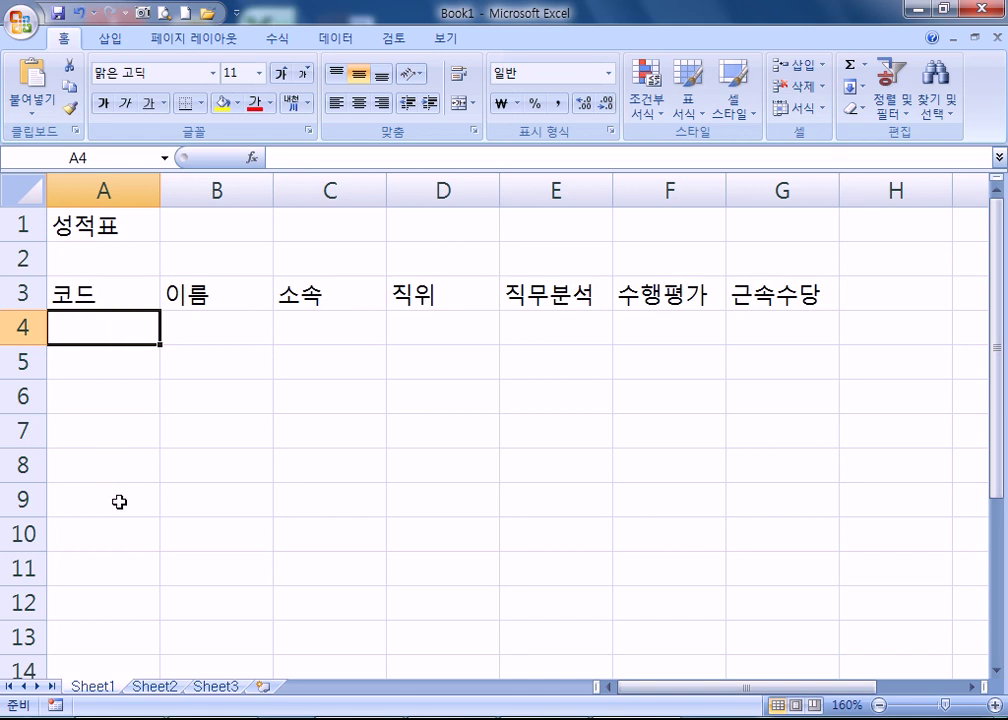
left_click_drag(86, 297, 776, 594)
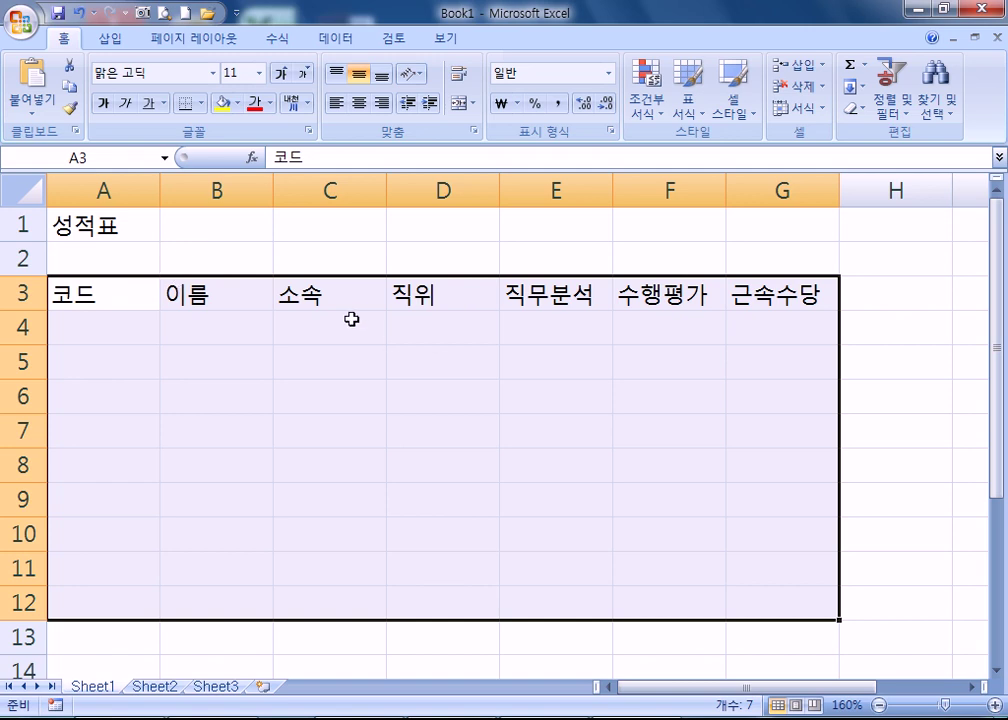
left_click(517, 294)
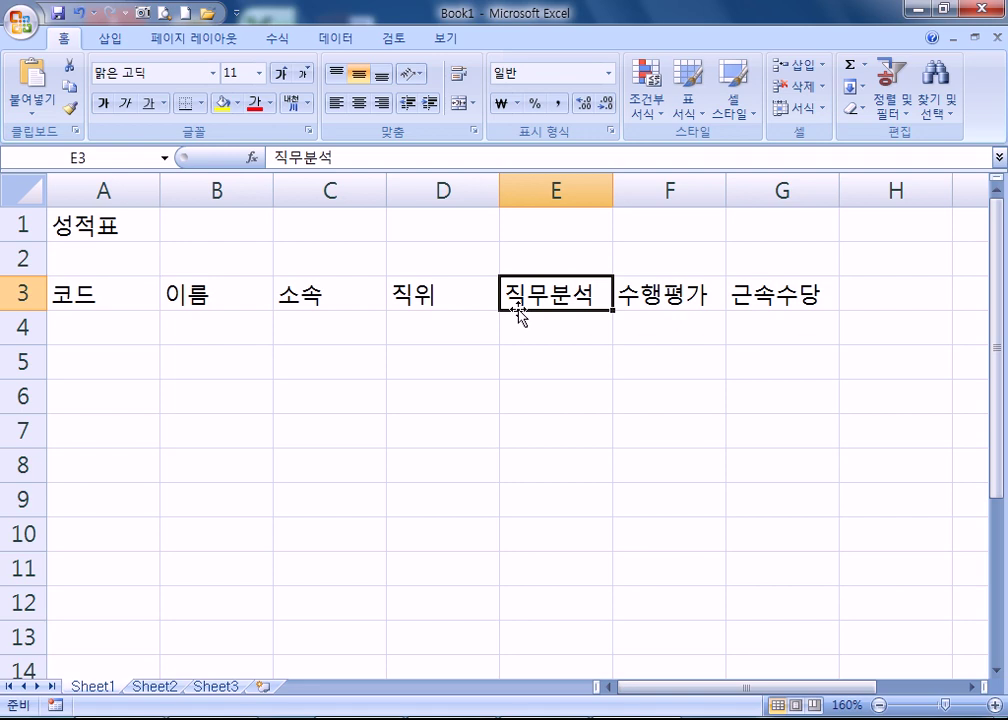
left_click(99, 322)
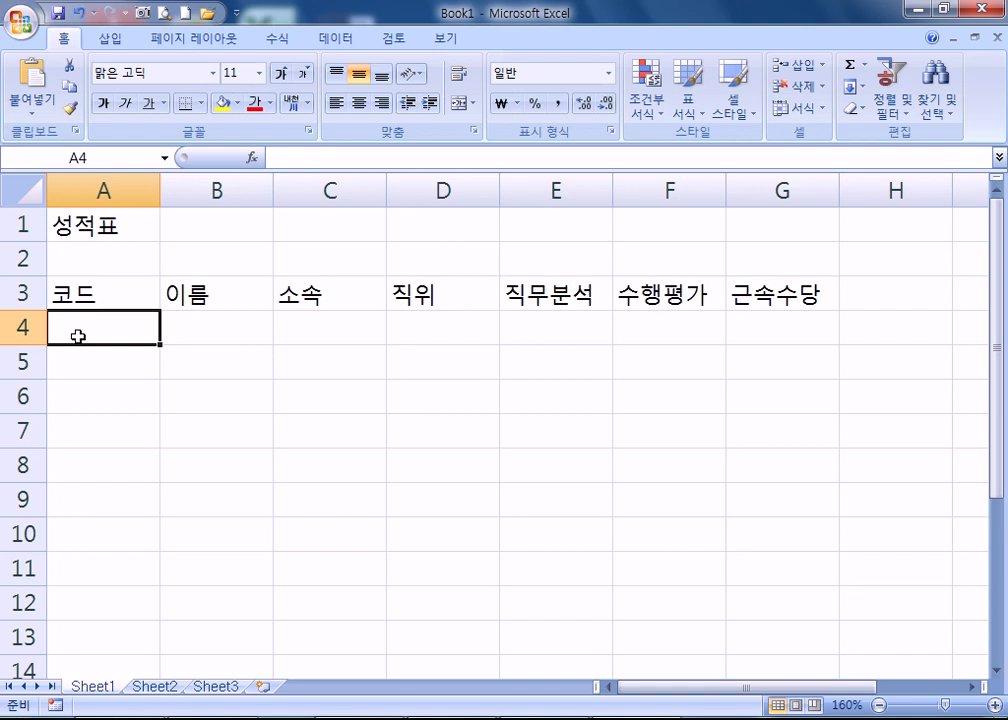
double_click(78, 336)
- Enter codes Aa-001 and Bc-002 in A4 and A5
type("Aa")
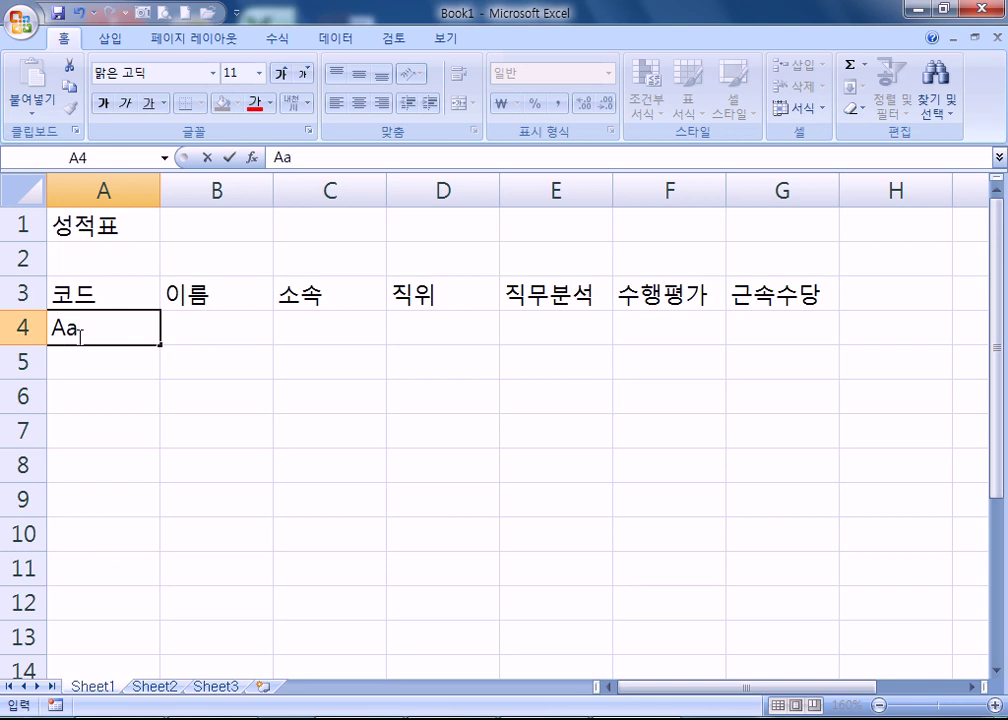
type("-001")
key("Return")
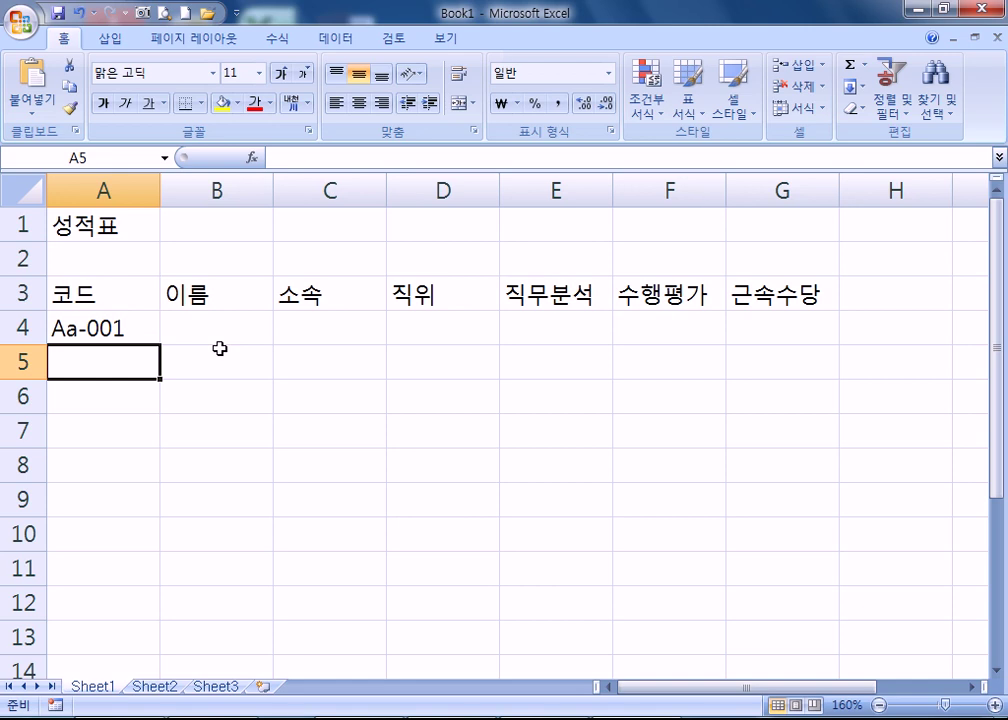
type("홍길")
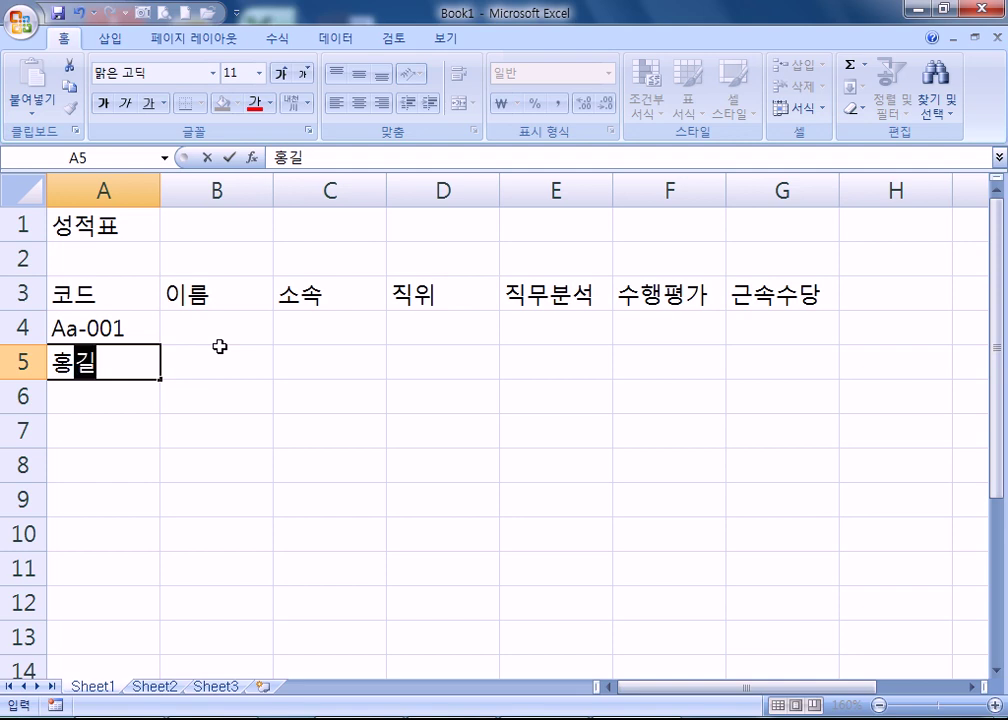
key("Escape")
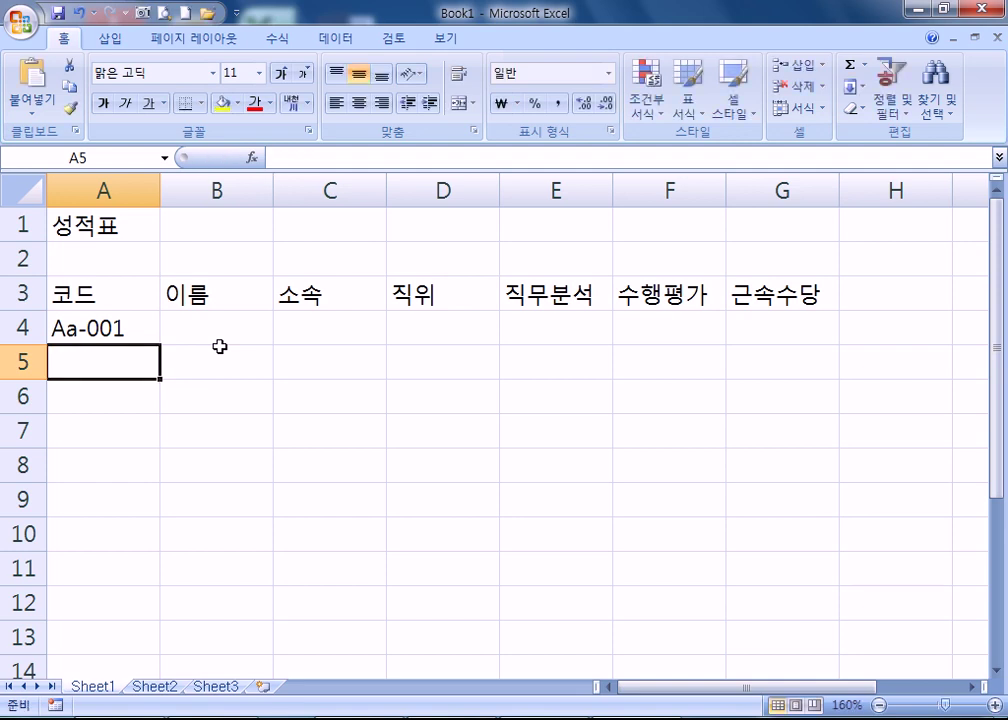
type("ㅠ")
key("BackSpace")
type("B")
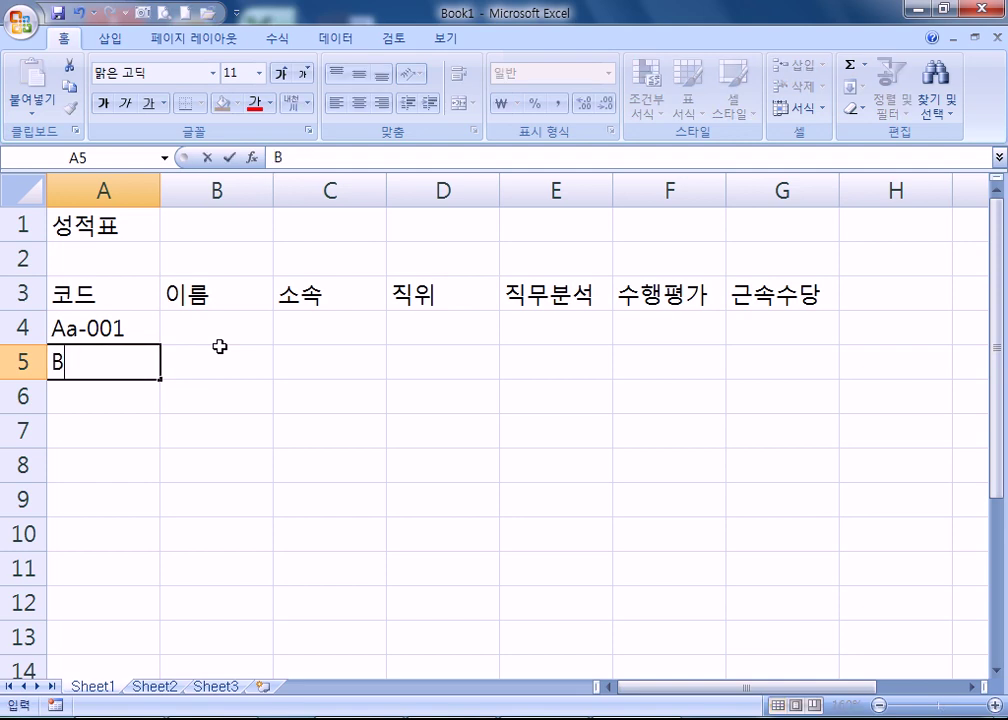
type("c-002")
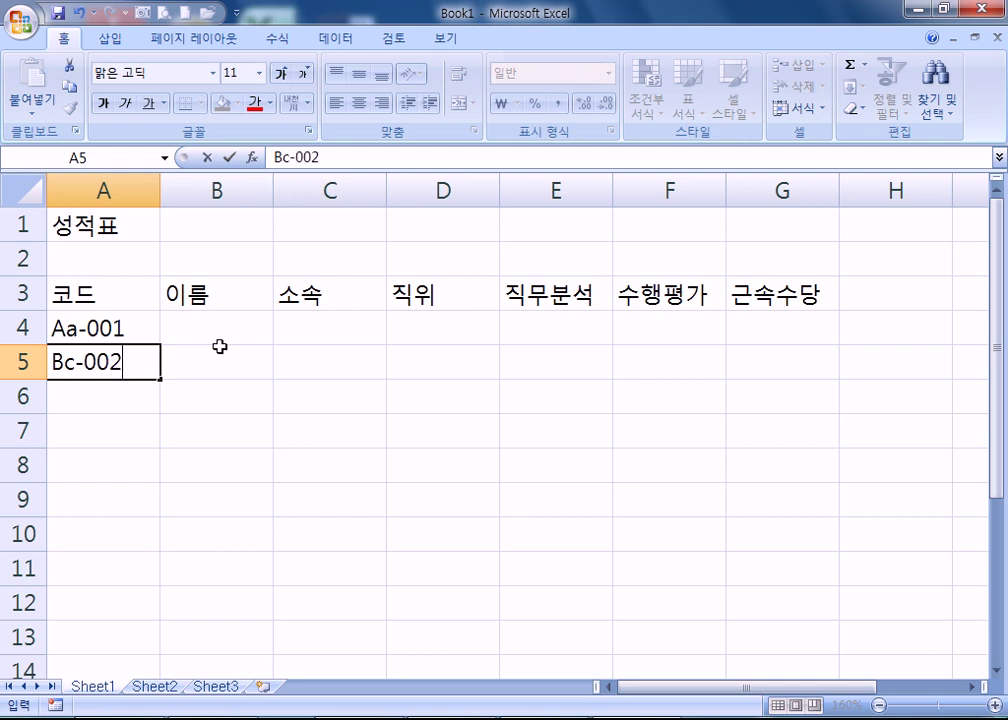
key("Return")
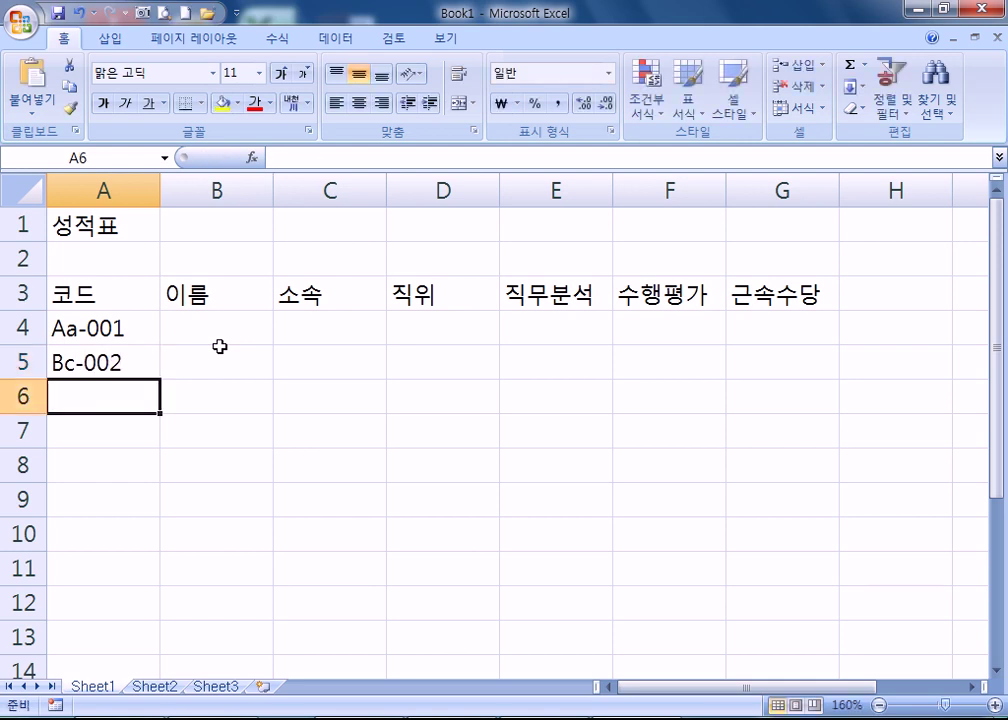
- Enter two sample names in B4 and B5, then move to C4
left_click(212, 330)
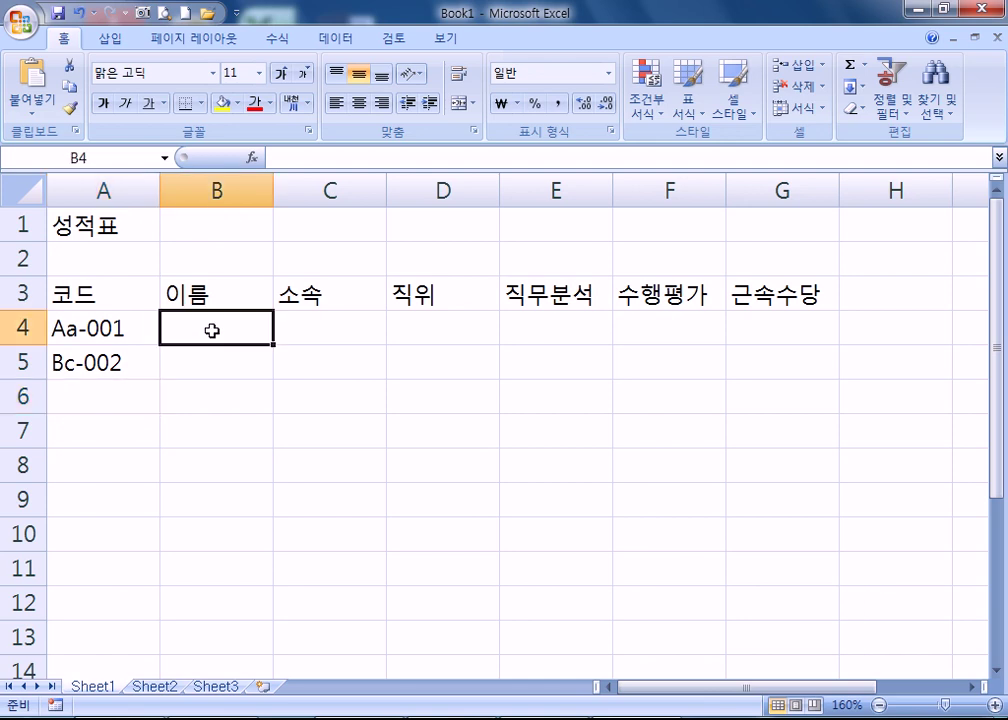
type("홍길동")
key("Return")
type("일ㅈ지매")
key("Return")
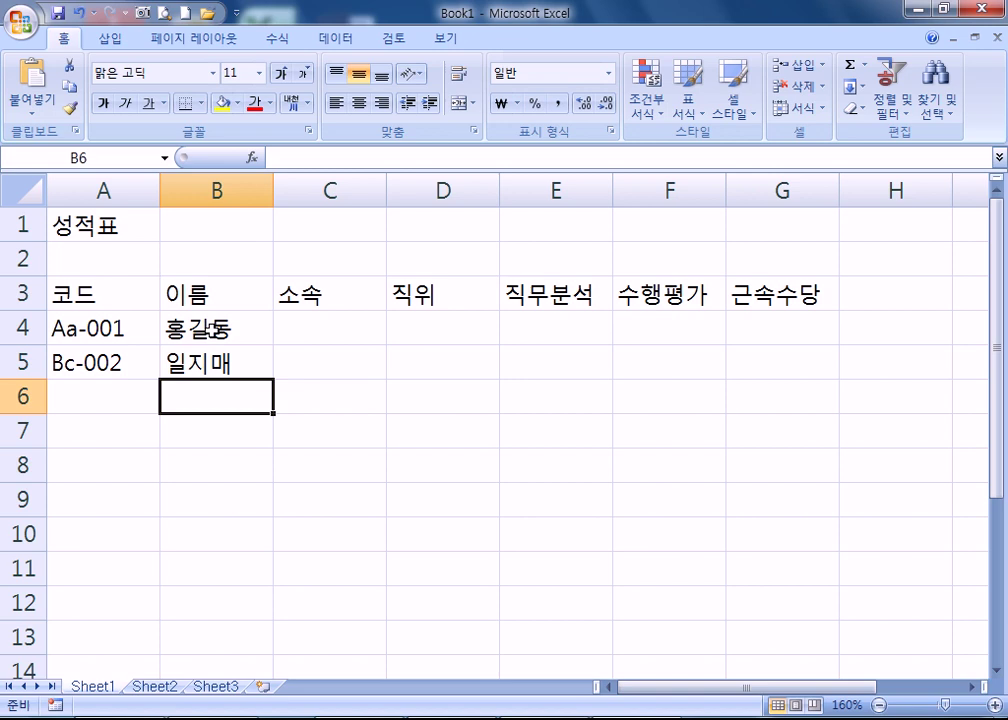
key("Up")
key("Right")
key("Up")
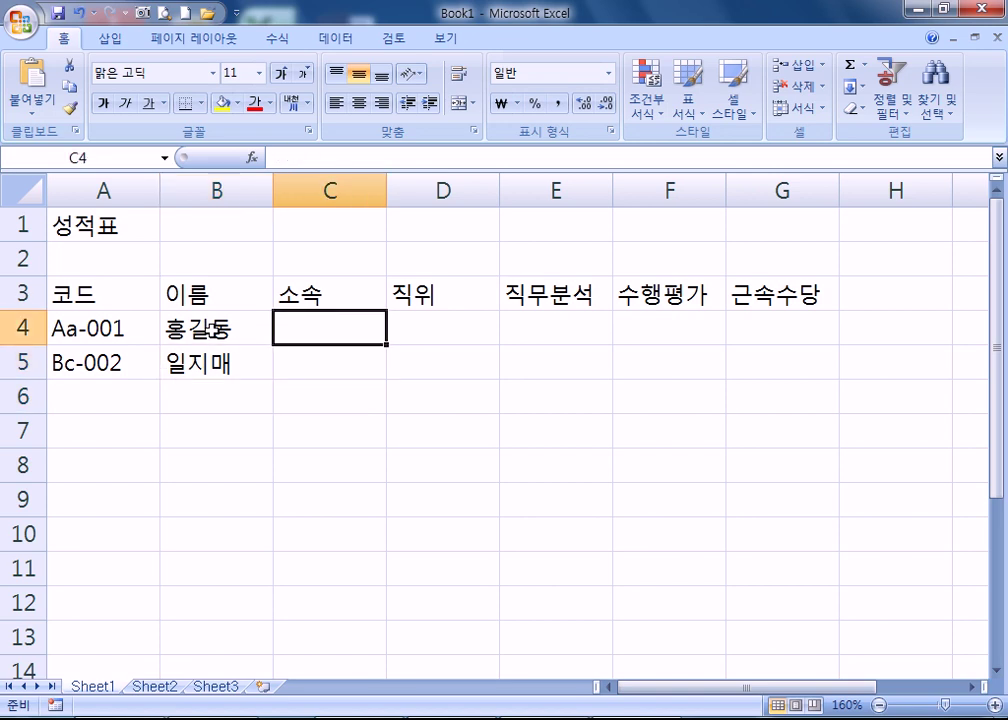
- Enter departments 인사팀 in C4 and 영업관리부 in C5
type("인사팀")
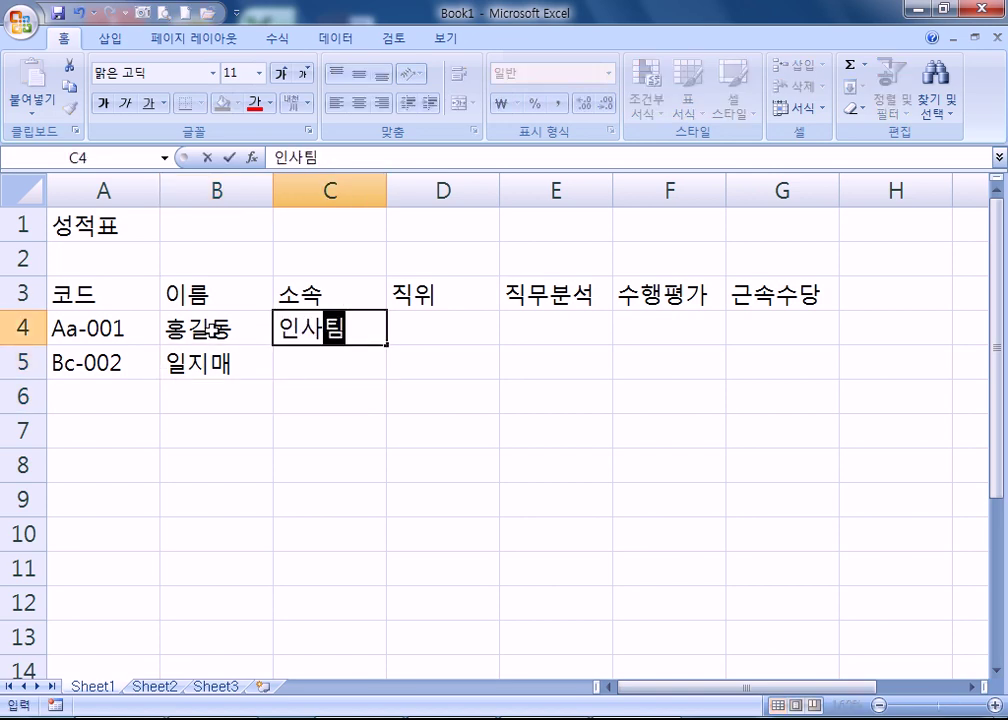
key("Return")
type("영업관리")
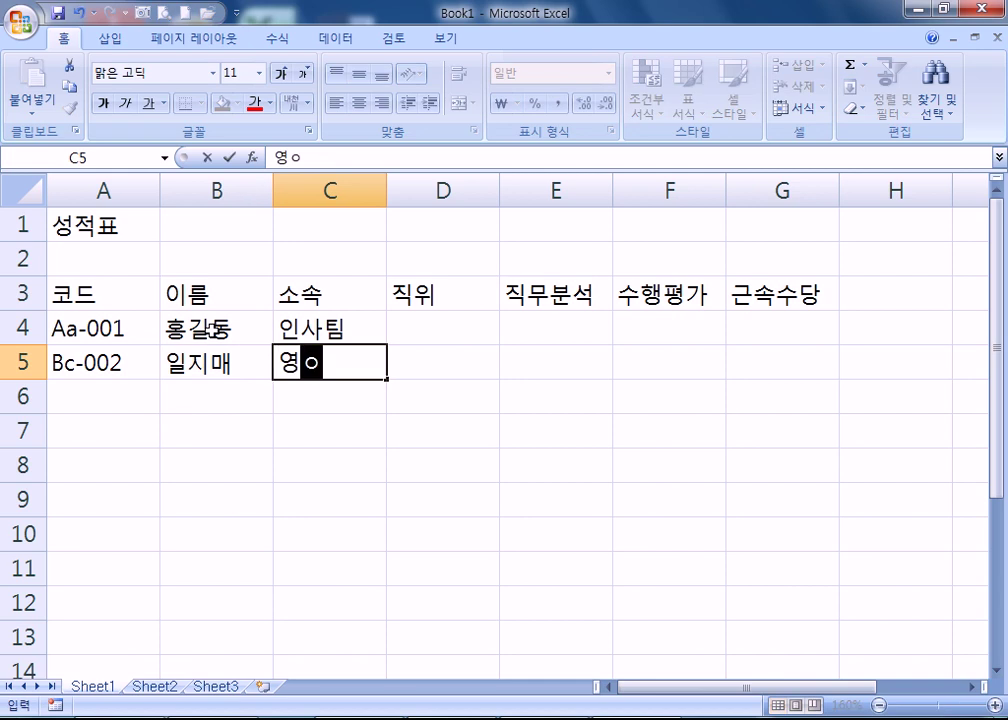
type("부")
key("Return")
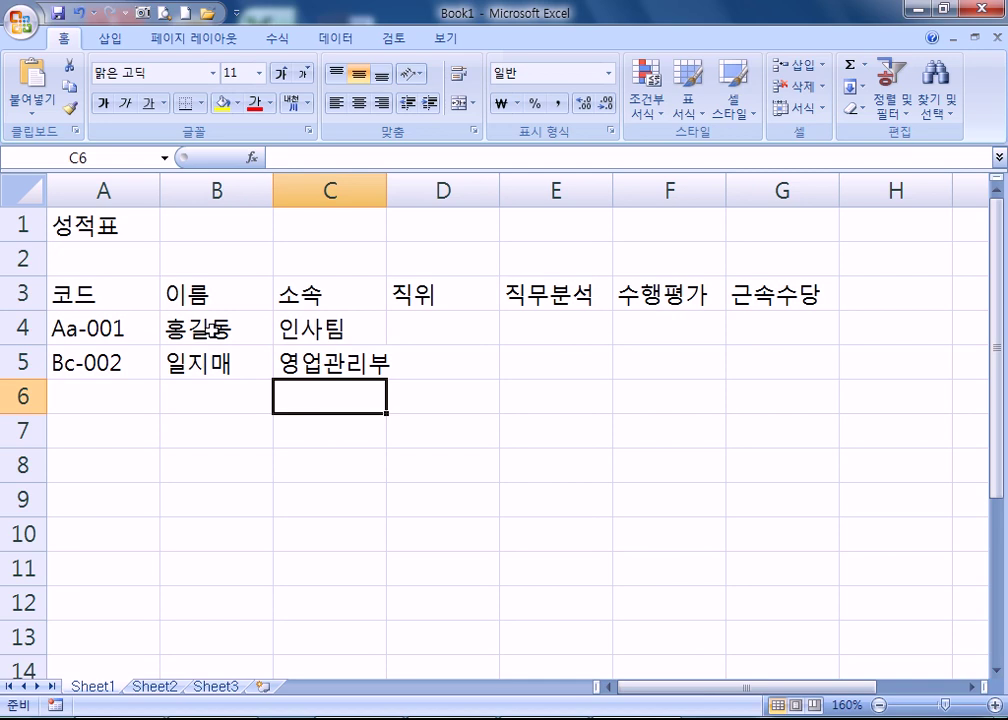
- Fill C6 with 인사팀 and C7 with 영업관리부 using AutoComplete, then move to D4
type("인사팀")
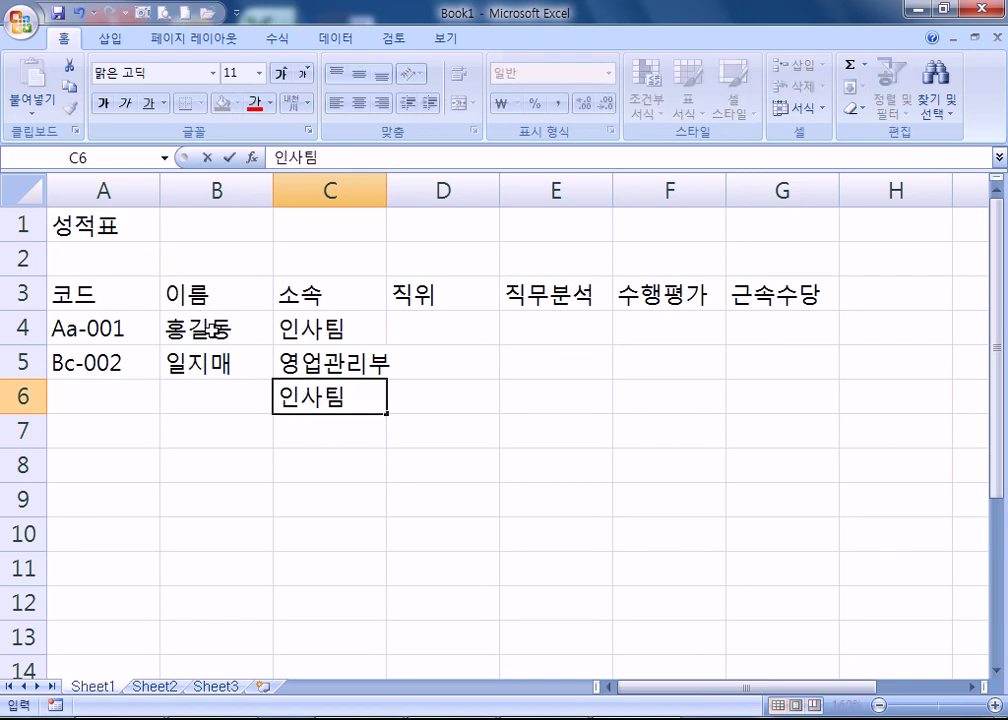
key("Escape")
type("인")
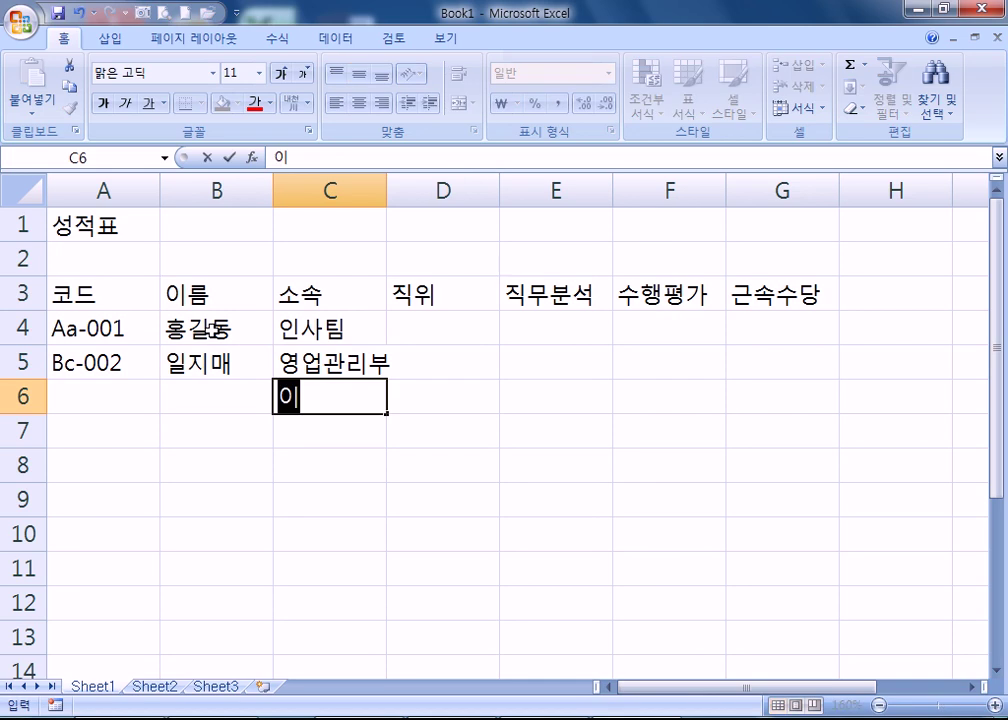
key("Escape")
type("인사팀")
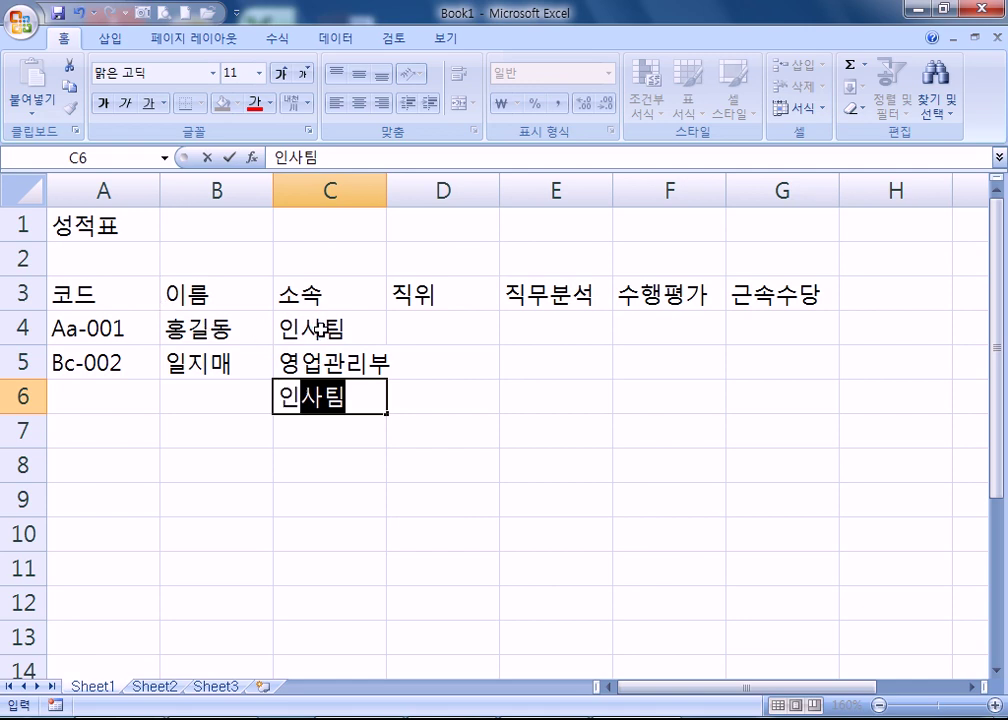
key("Escape")
type("인사팀")
key("Escape")
type("인")
key("Return")
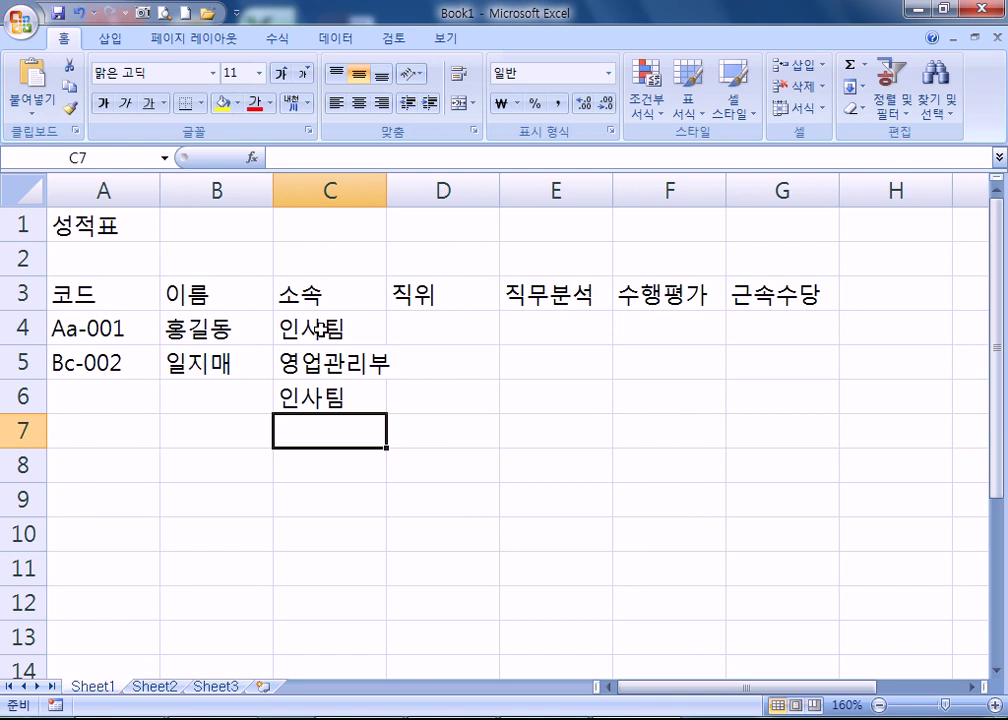
type("영업관리부")
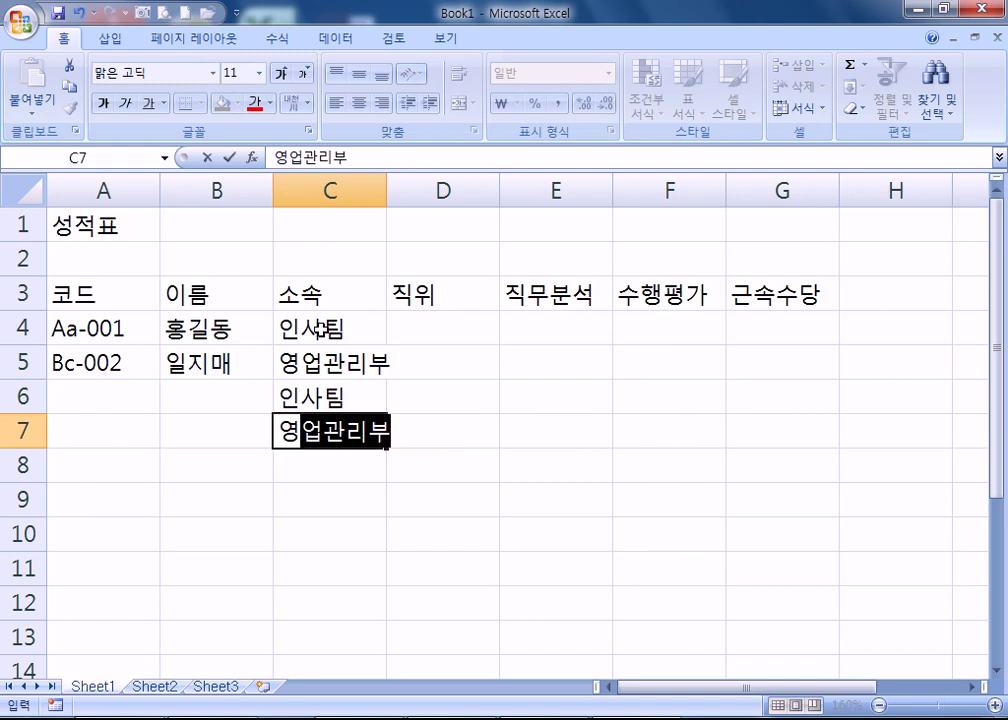
key("Return")
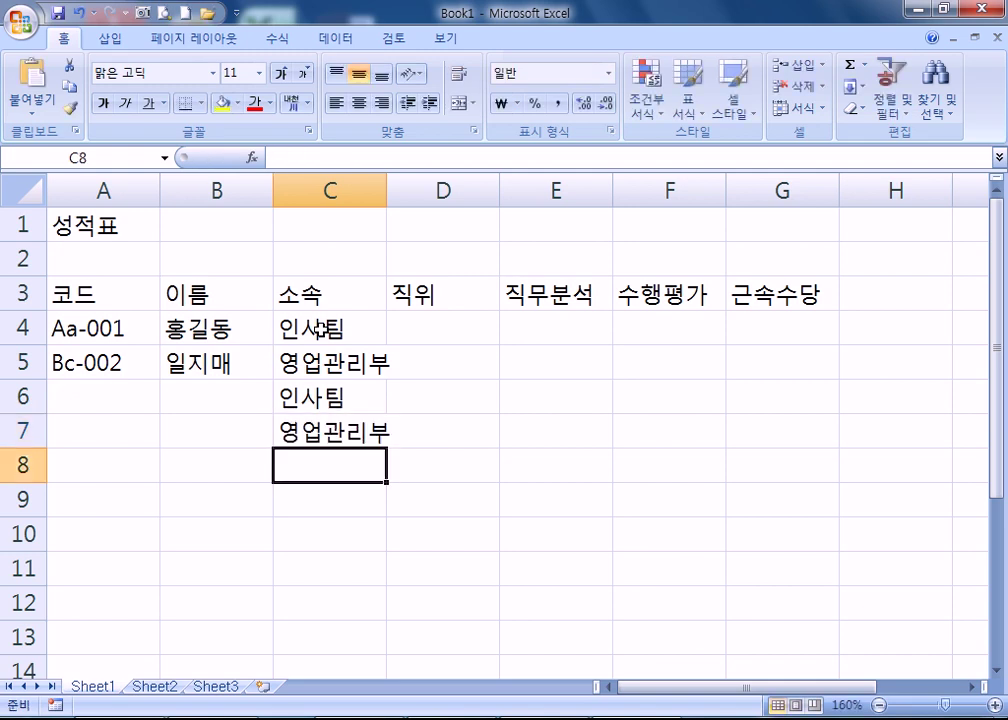
key("Up")
key("Up")
key("Up")
key("Up")
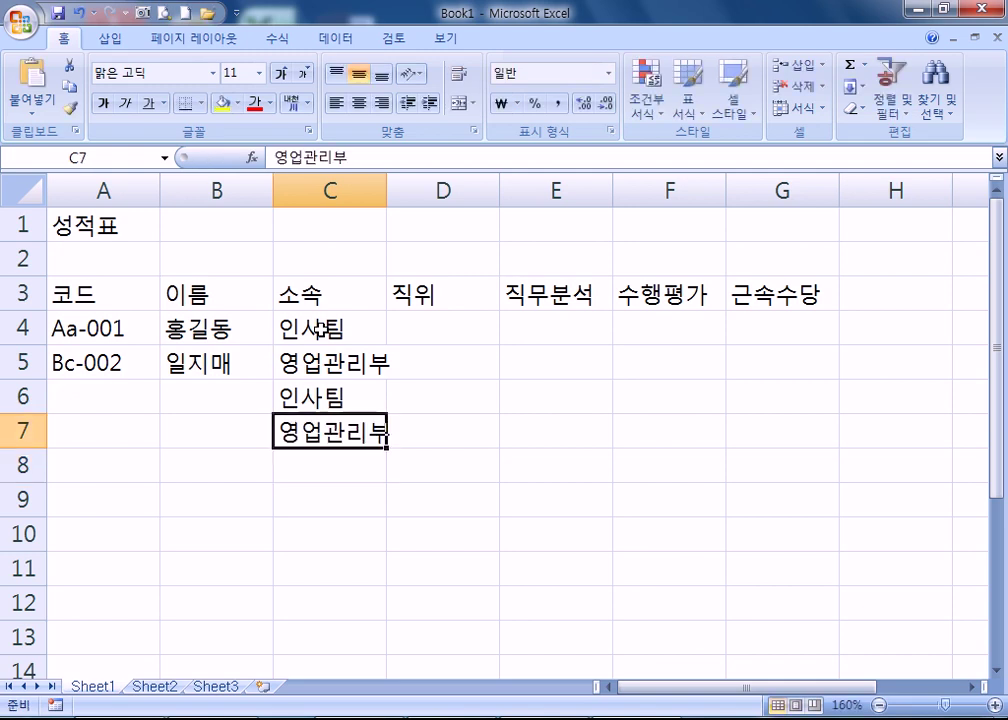
key("Right")
- Enter positions 과장, 부장, 과장 and 국장 in D4:D7
type("과장")
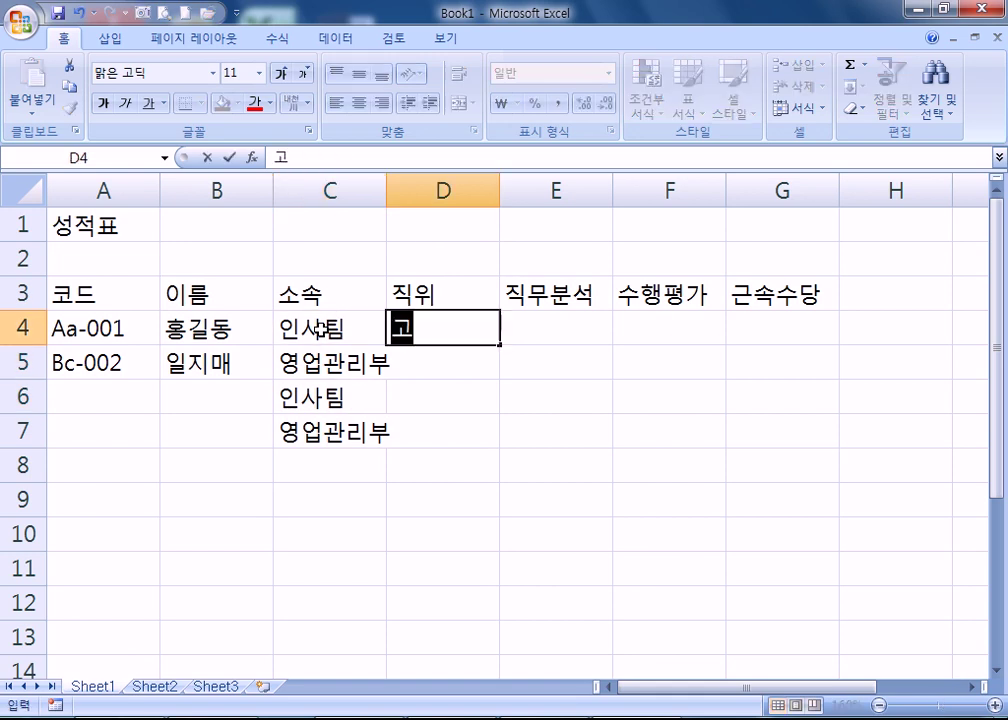
key("Return")
type("부장")
key("Return")
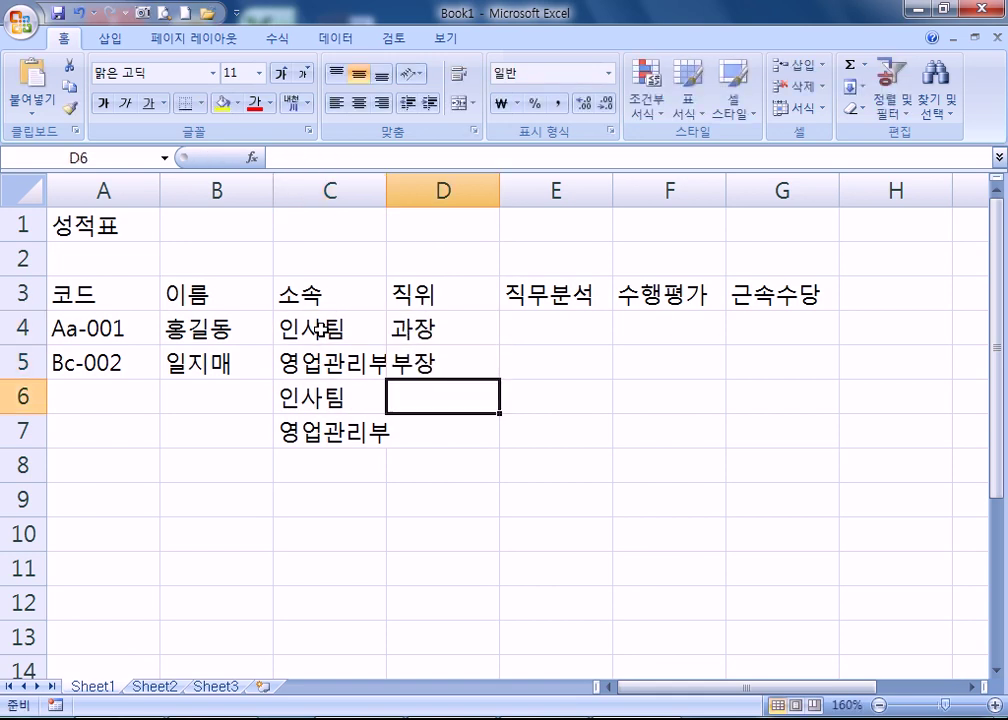
type("과장")
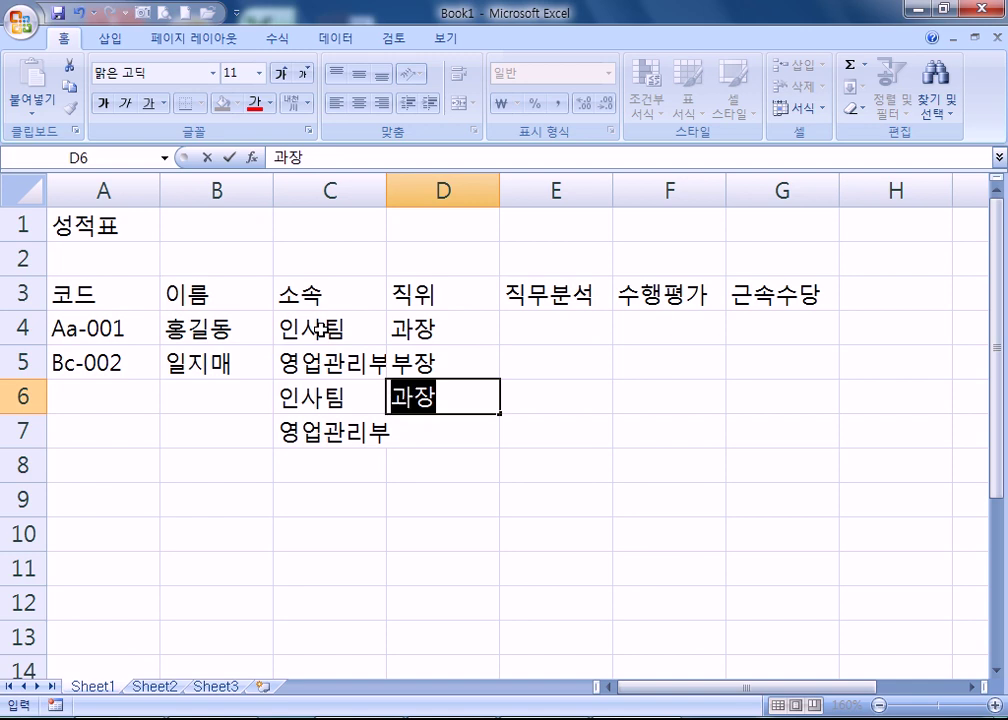
key("Return")
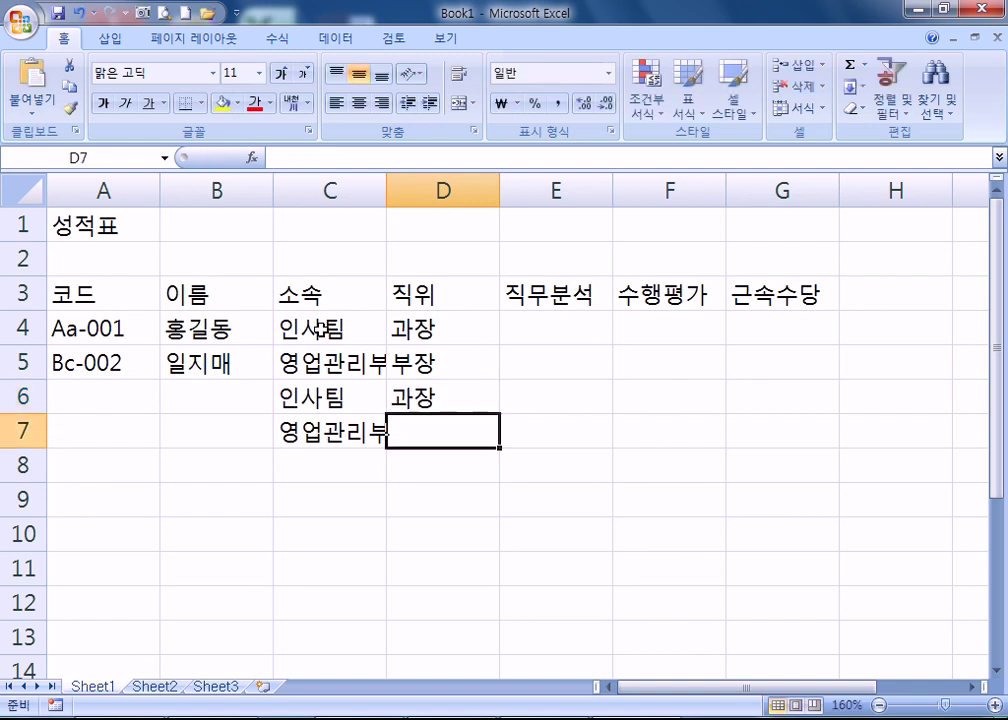
type("ㅏㅇ")
key("Return")
key("Up")
key("Up")
key("Up")
key("Up")
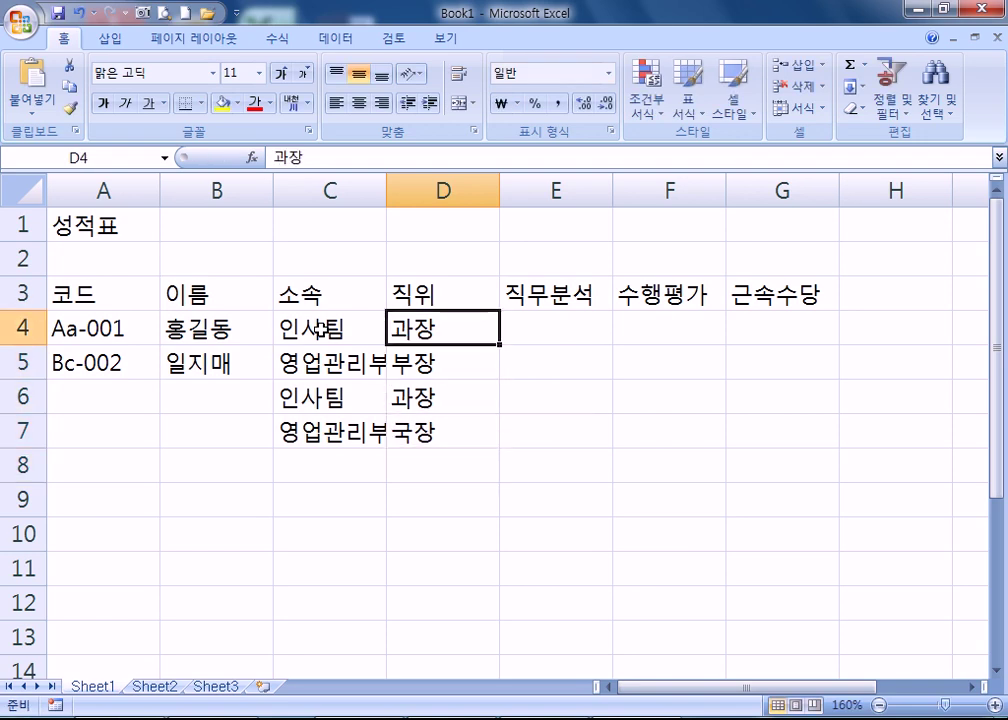
key("Right")
- Enter 직무분석 scores 500 in E4 and 620 in E5, then go to H3
type("500")
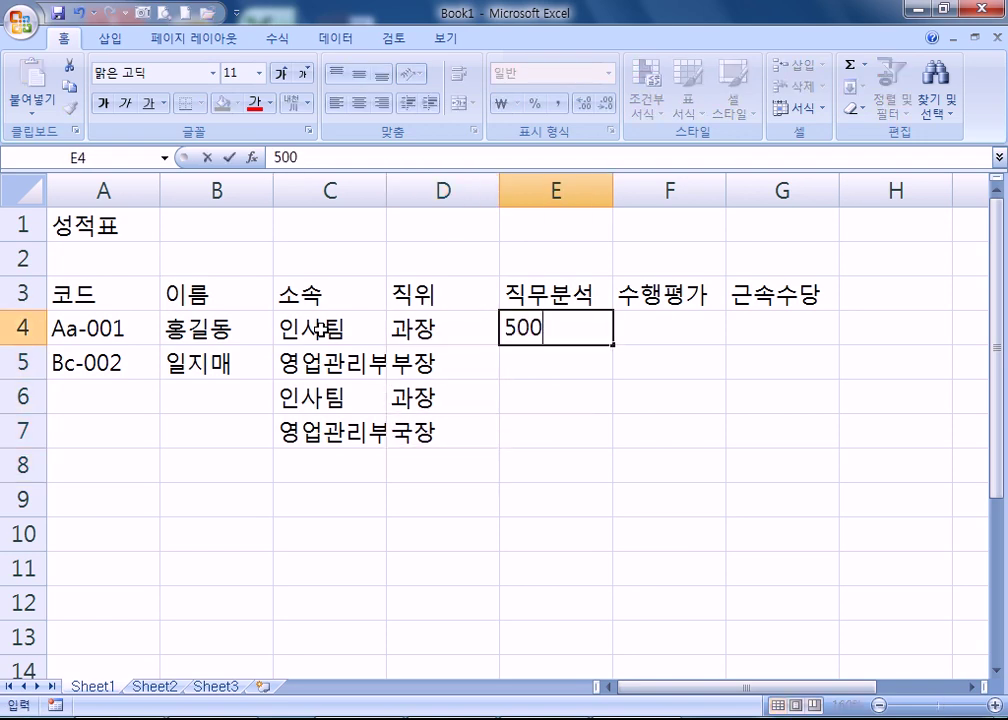
key("Return")
type("620")
key("Return")
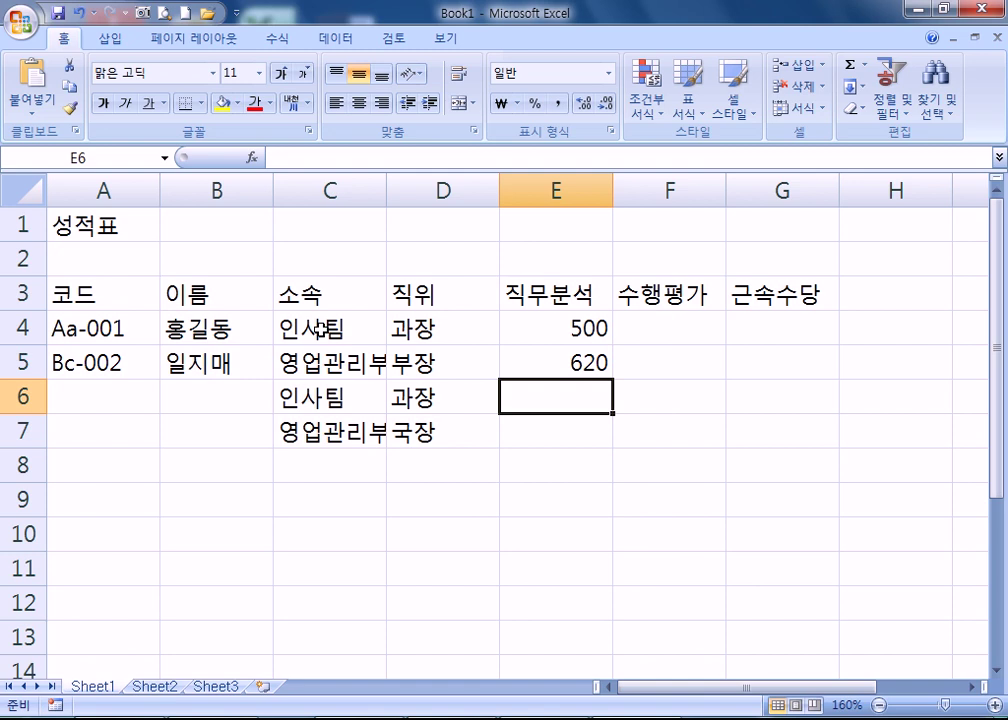
key("Up")
key("Up")
key("Up")
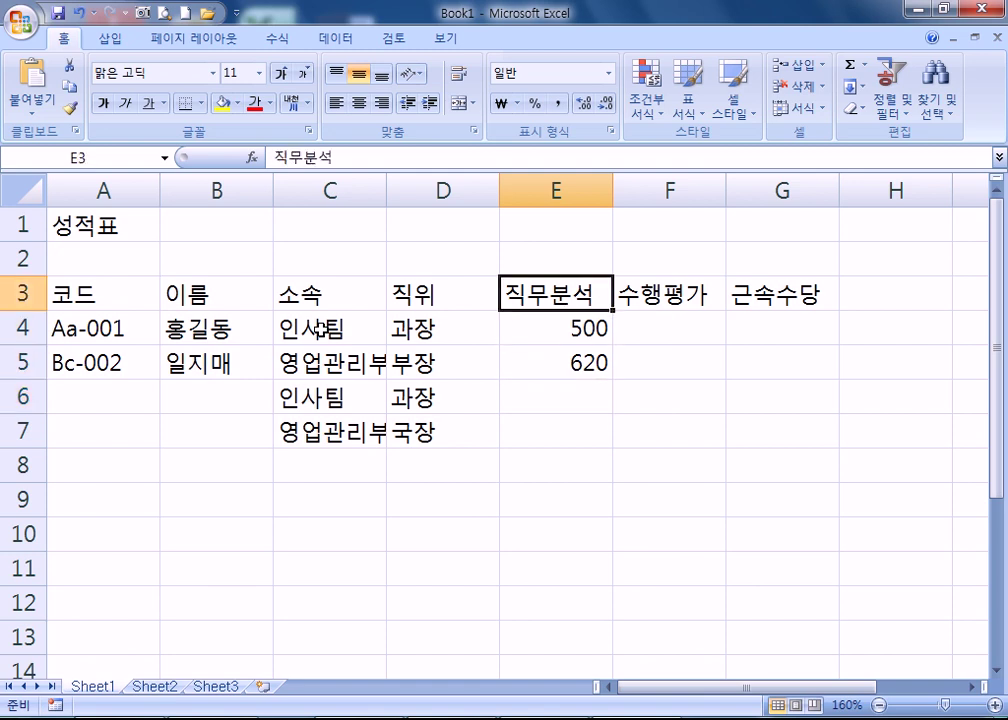
key("Right")
key("Right")
key("Right")
- Add the header 입사일 in H3 and hire date 5월 3일 in H4
type("ㅇ입사일")
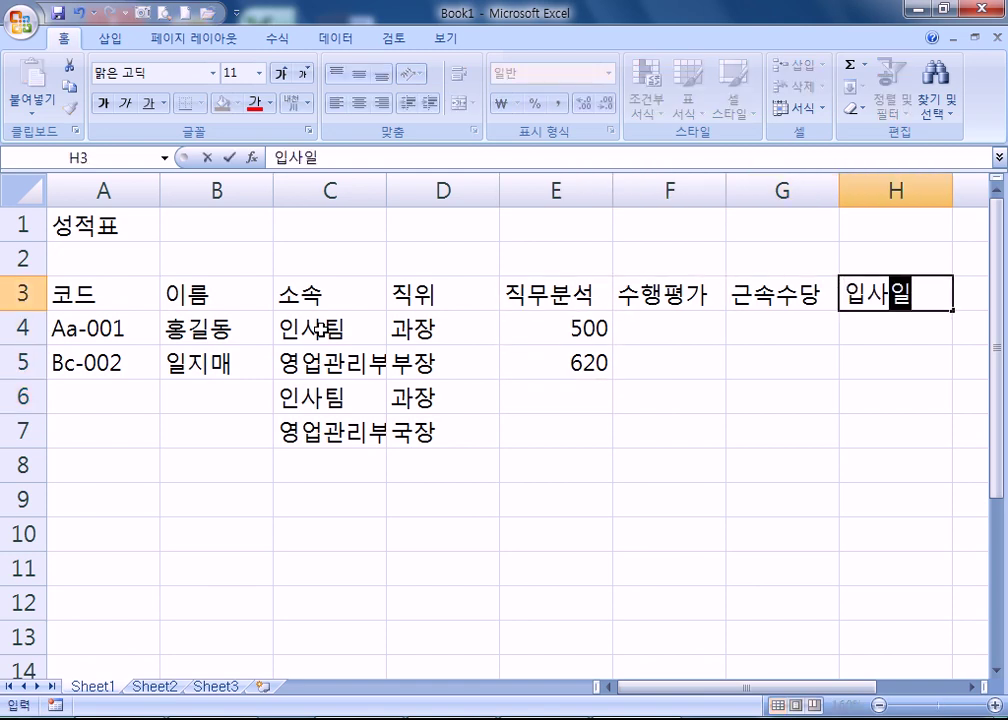
key("Return")
key("Right")
key("Right")
key("Right")
key("Left")
key("Left")
key("Left")
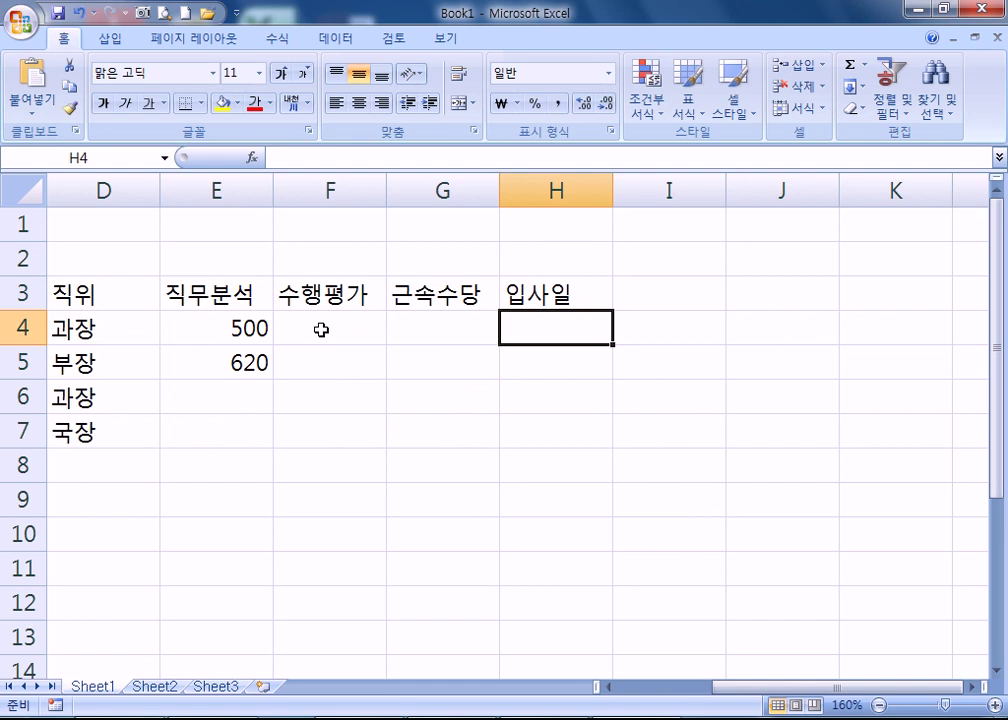
type("5월")
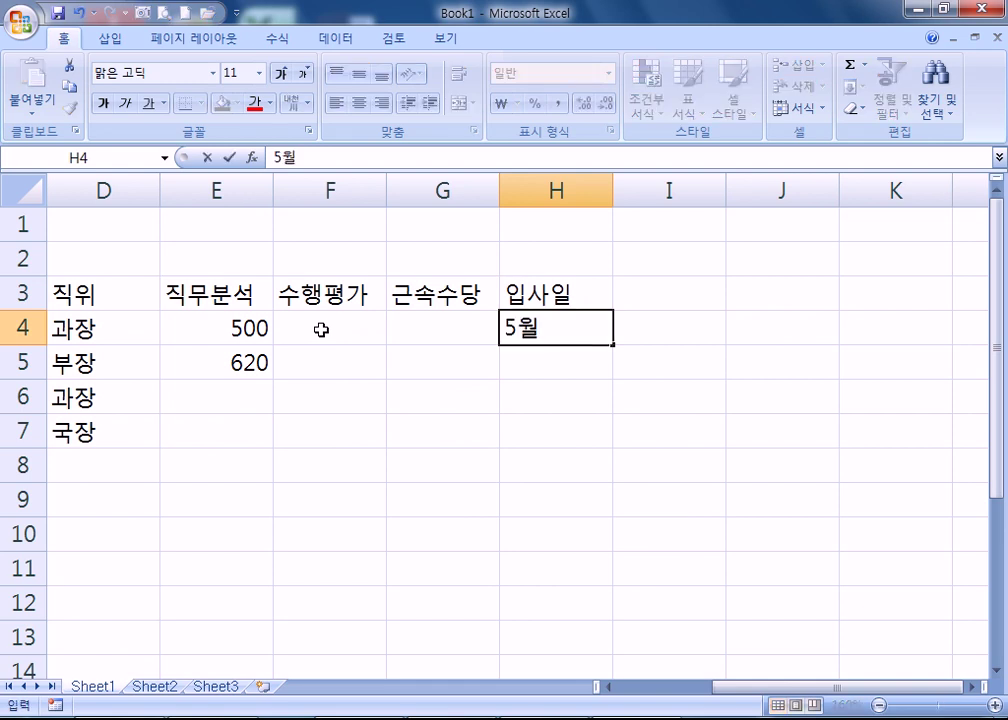
type(" 3일")
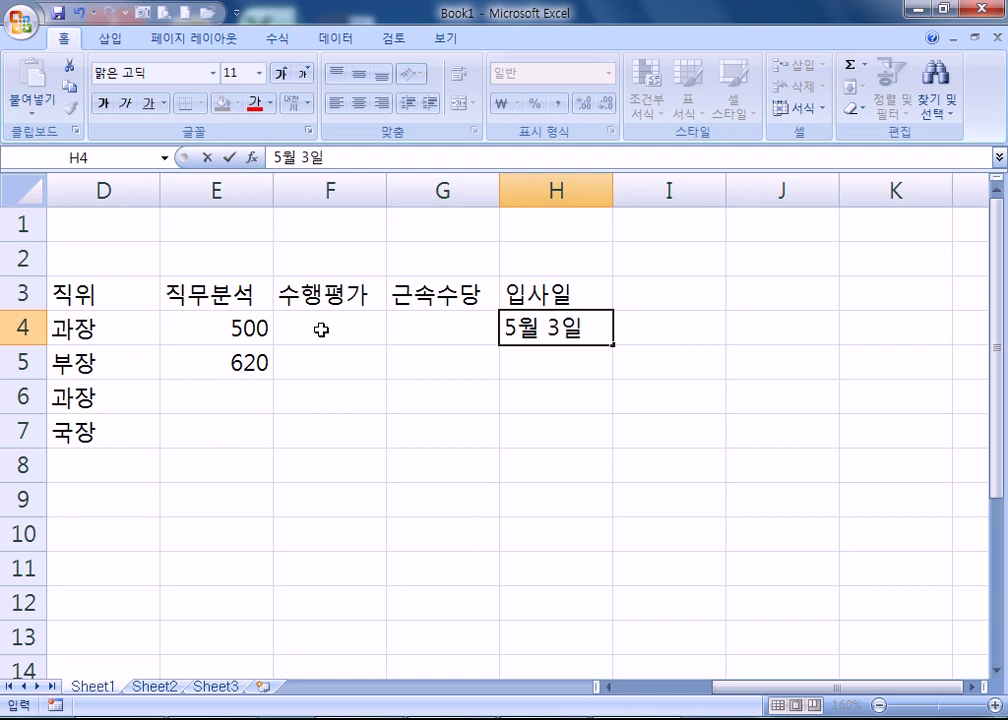
key("Return")
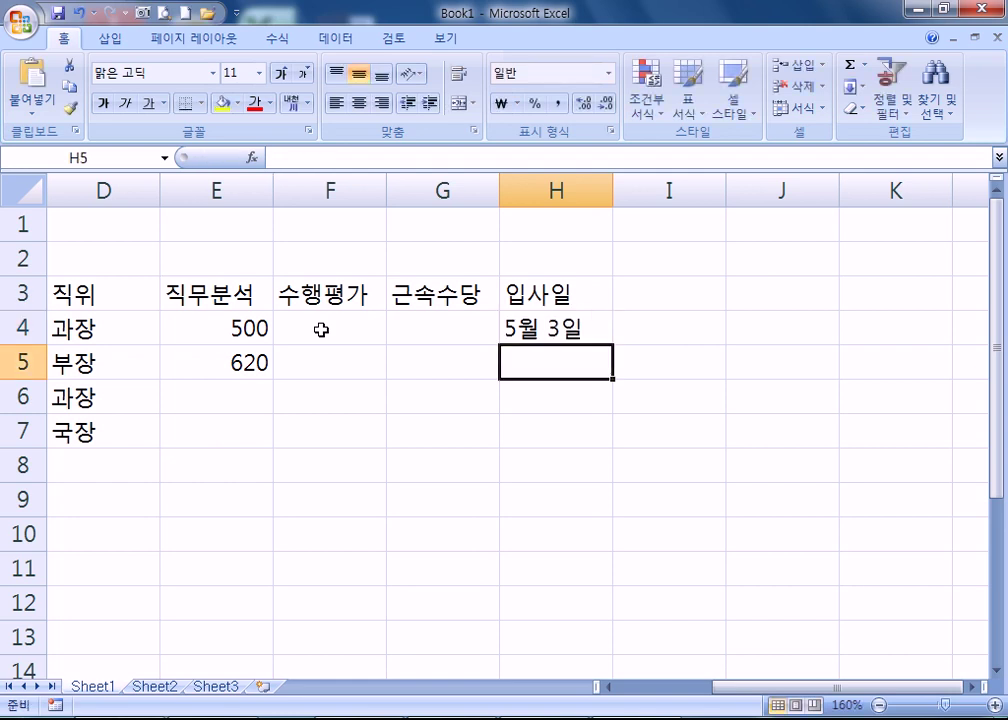
- Enter 11월 20일 in H5 and 모름 in H6, correcting mistyped entries
type("5-3")
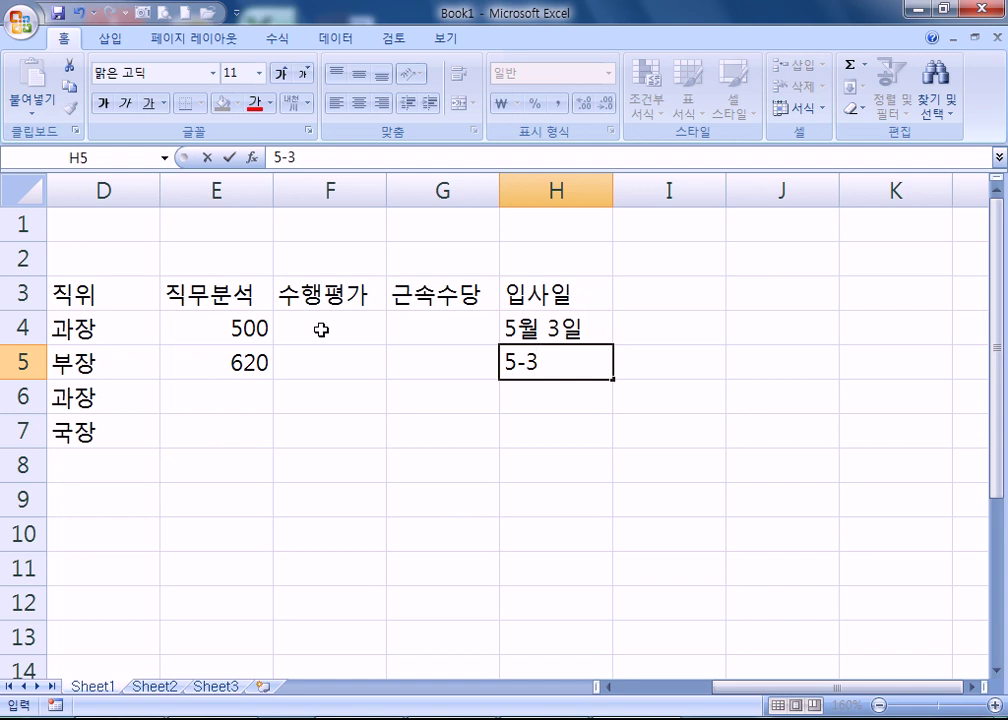
key("Escape")
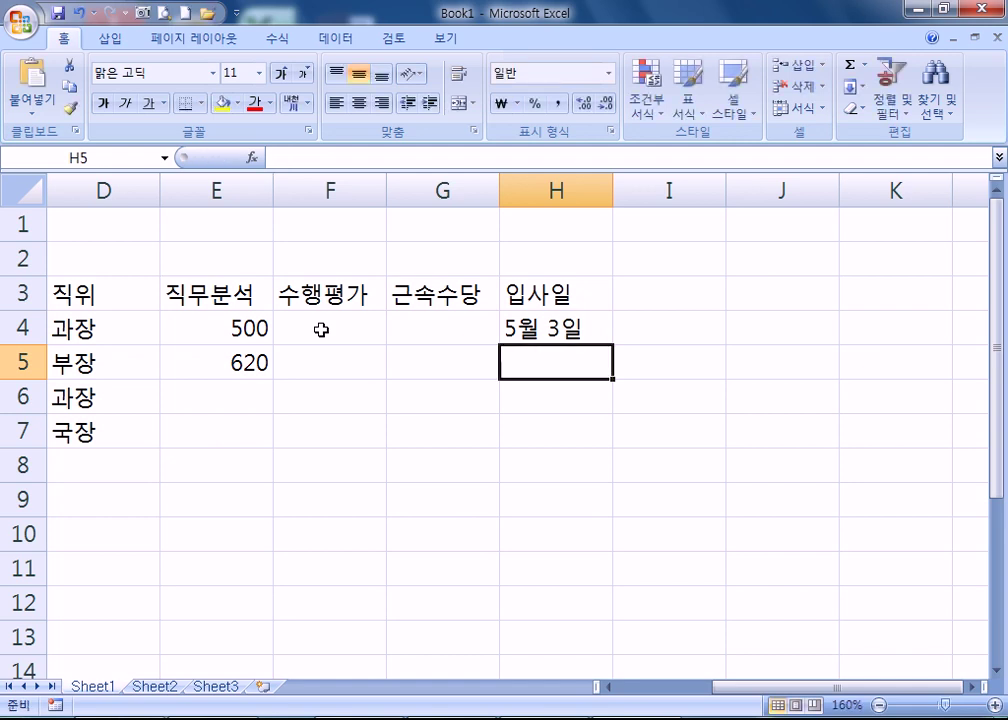
type("11월 20ㅇ")
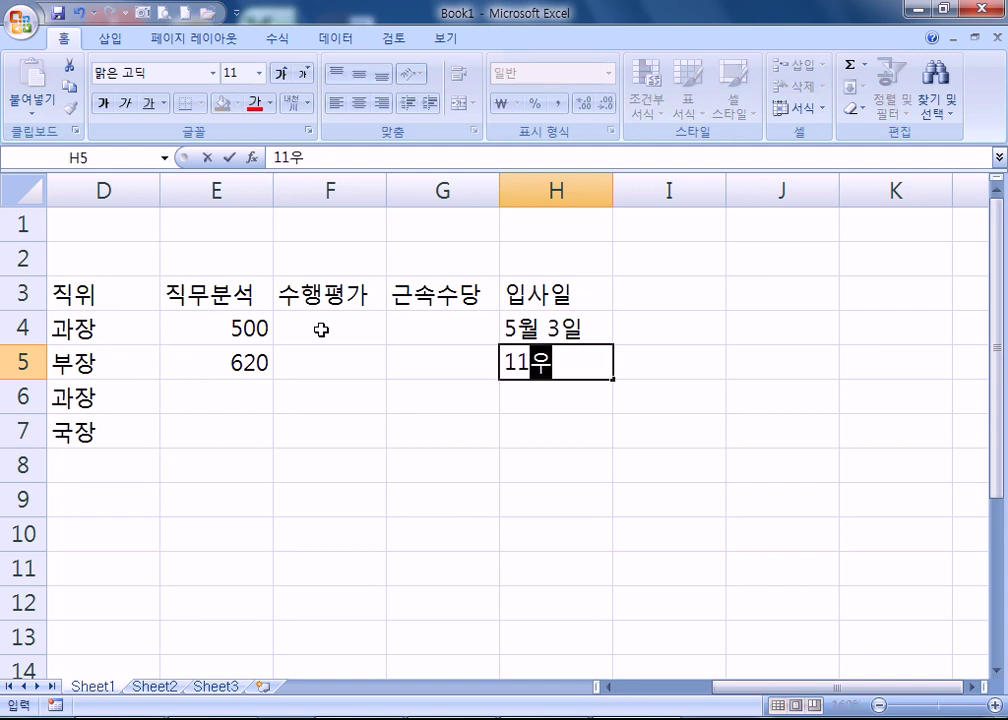
type("ㅣㄹ")
key("Return")
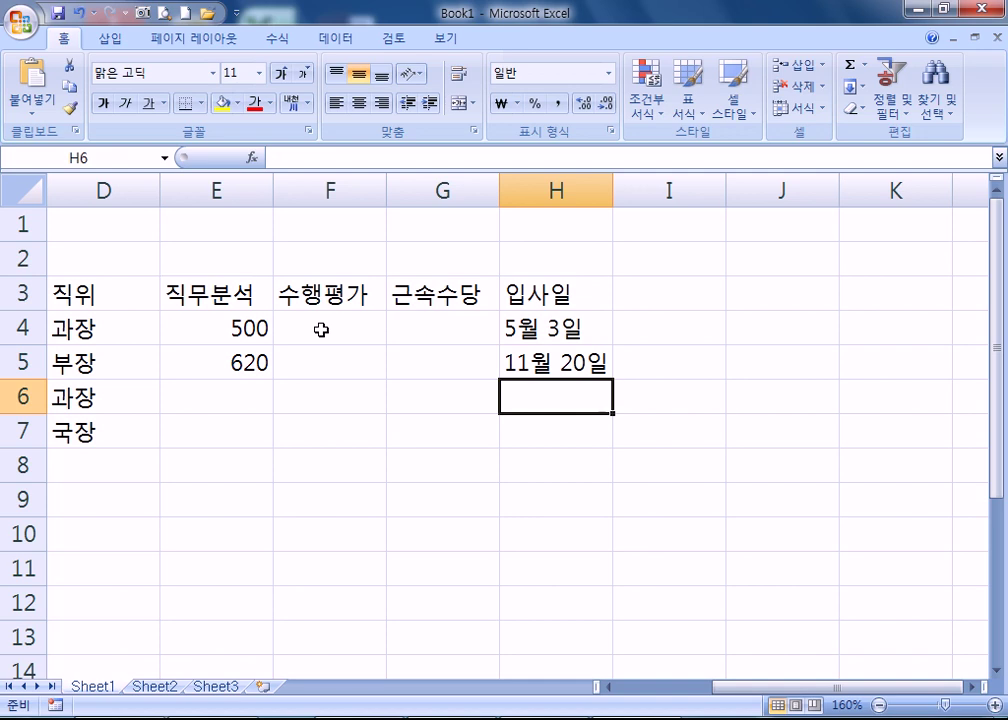
type("모음")
key("Return")
key("Up")
type("모룸")
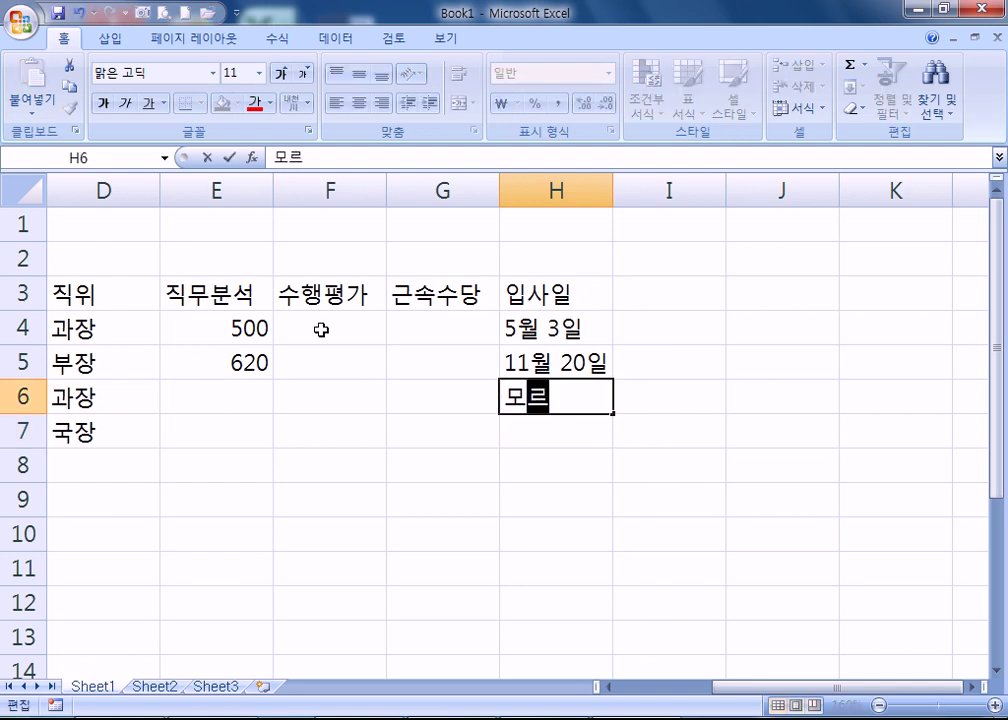
key("Return")
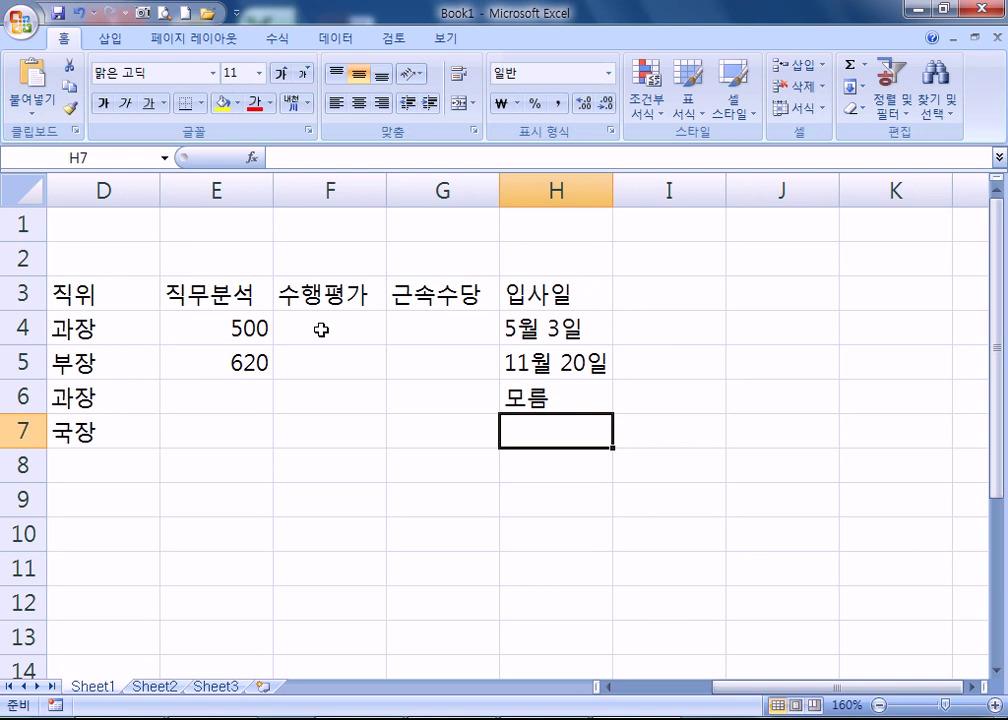
- Begin the 출근시간 header in cell I3
key("Up")
key("Up")
key("Up")
key("Right")
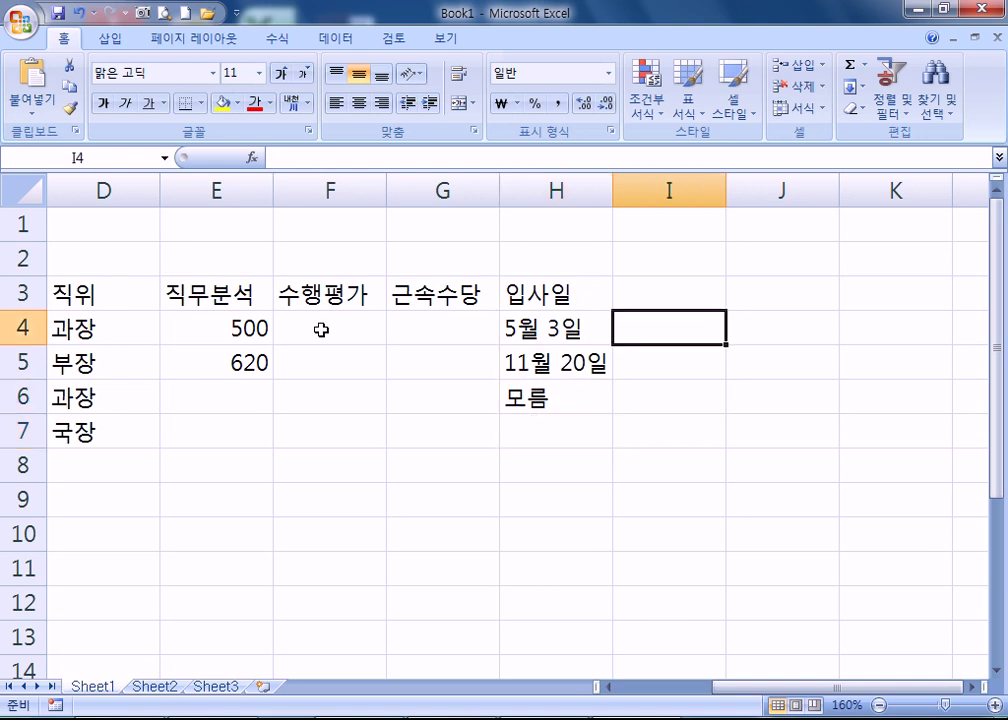
key("Up")
type("출근시간")
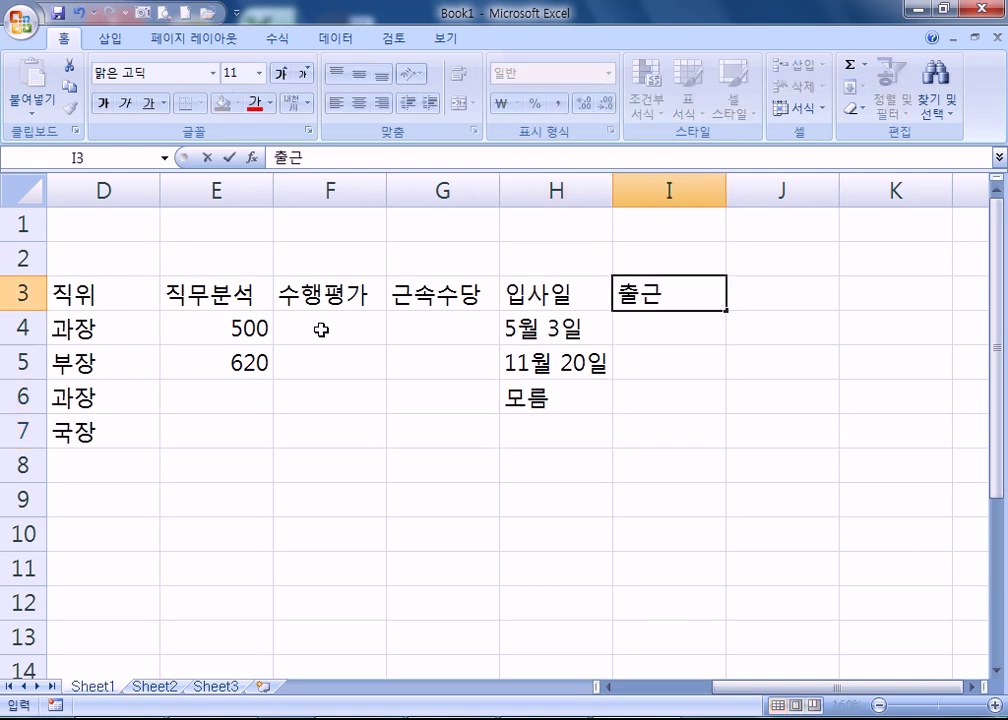
- Commit the 출근시간 header and enter clock-in times 09:30 in I4 and 7:40 in I5
key("Return")
type("09")
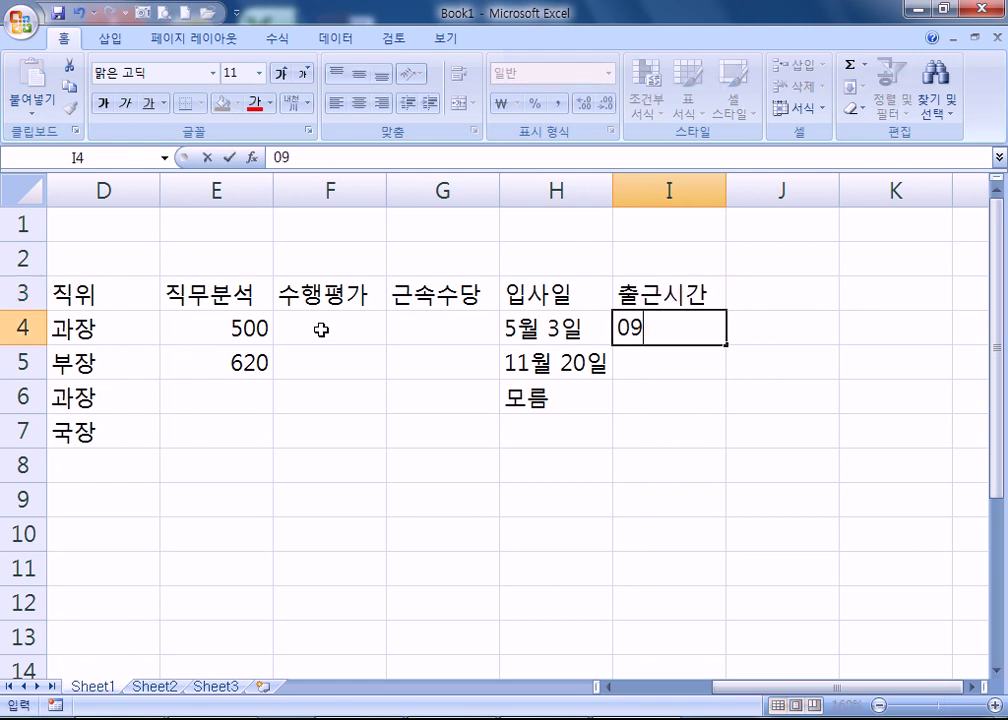
type(":30")
key("Return")
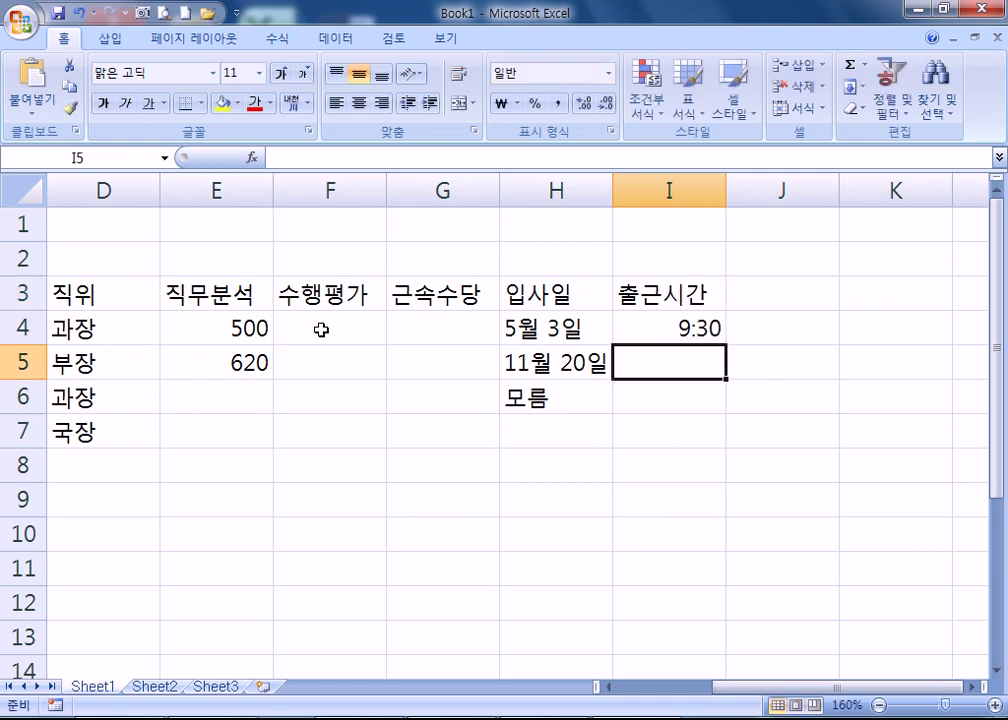
type("7:40")
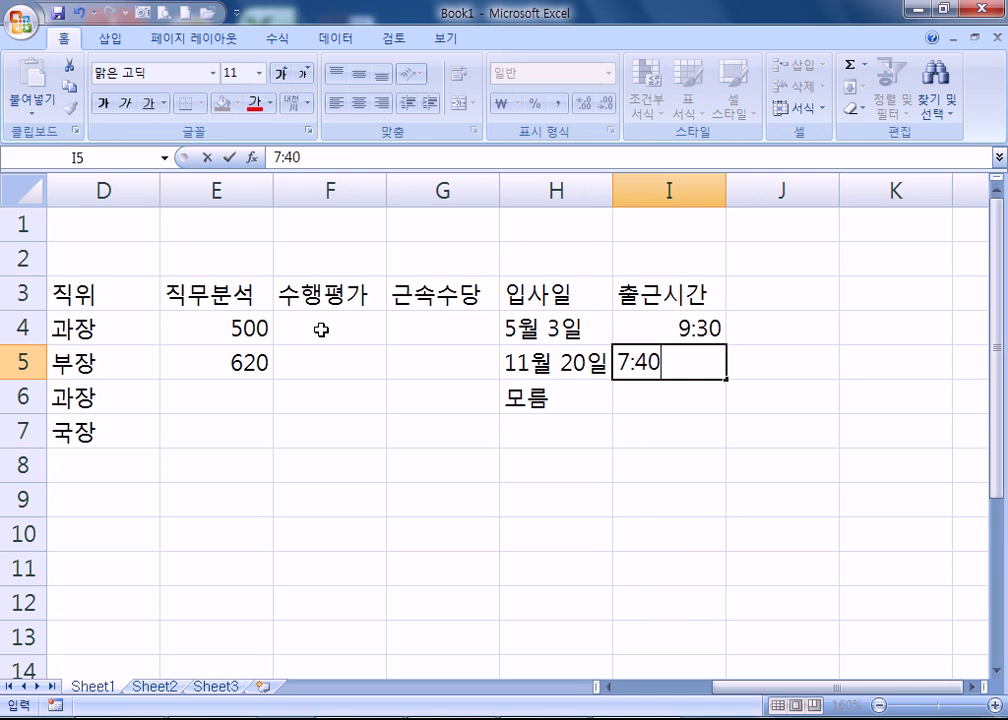
key("Return")
key("Up")
key("F2")
key("Escape")
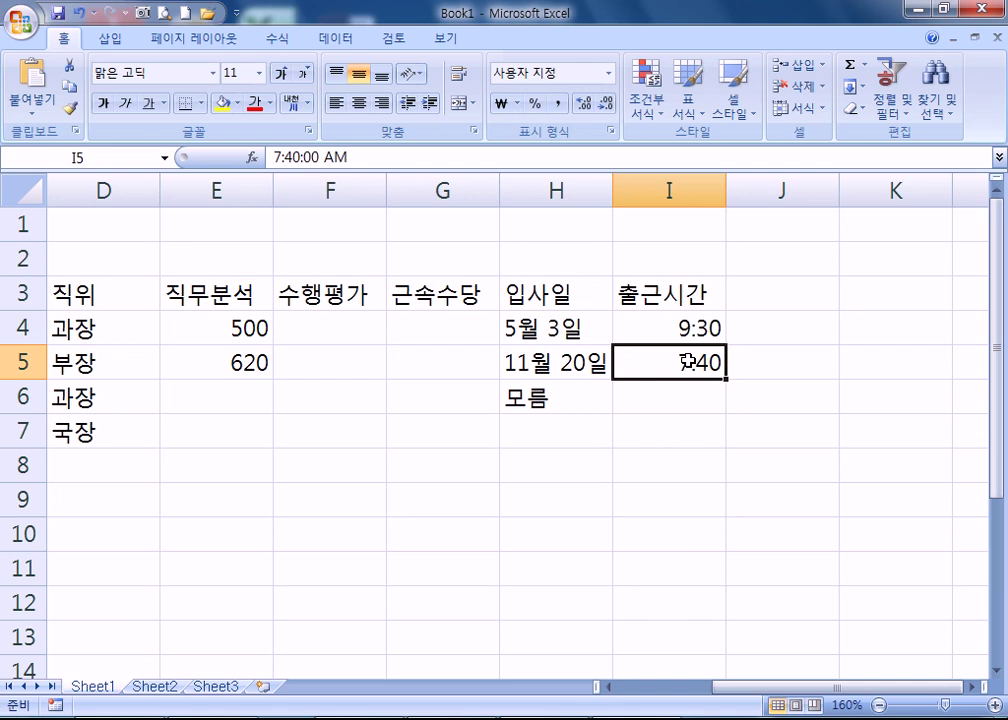
scroll(678, 356, "up", 4)
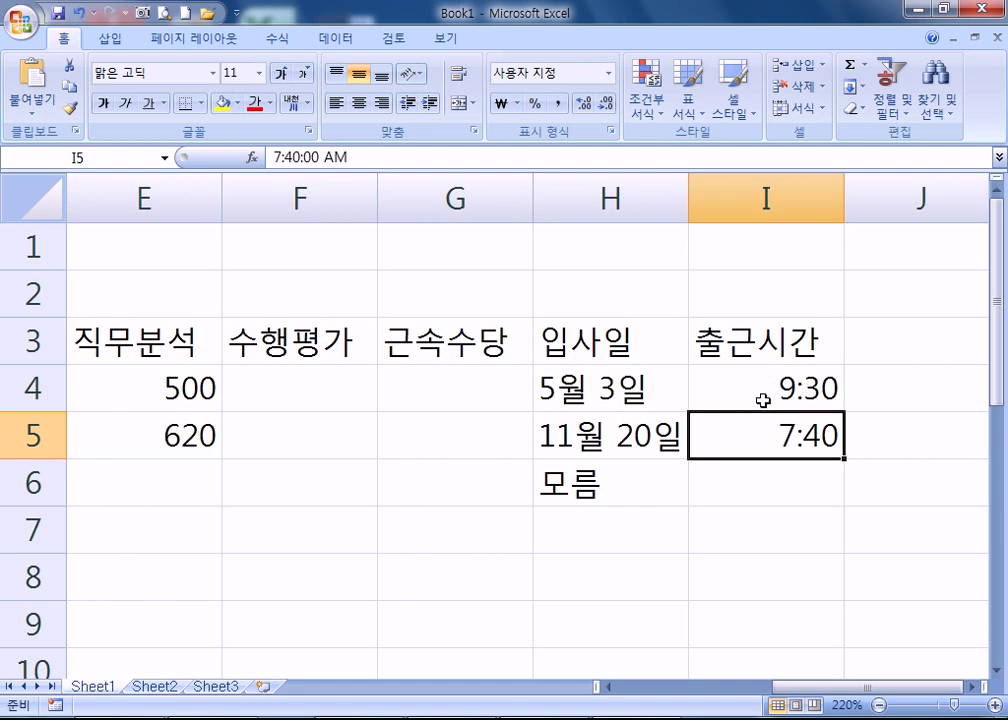
- Enter the date 5-3 in H7, shown as 05월 03일
left_click(542, 524)
scroll(644, 484, "down", 1)
type("5-3")
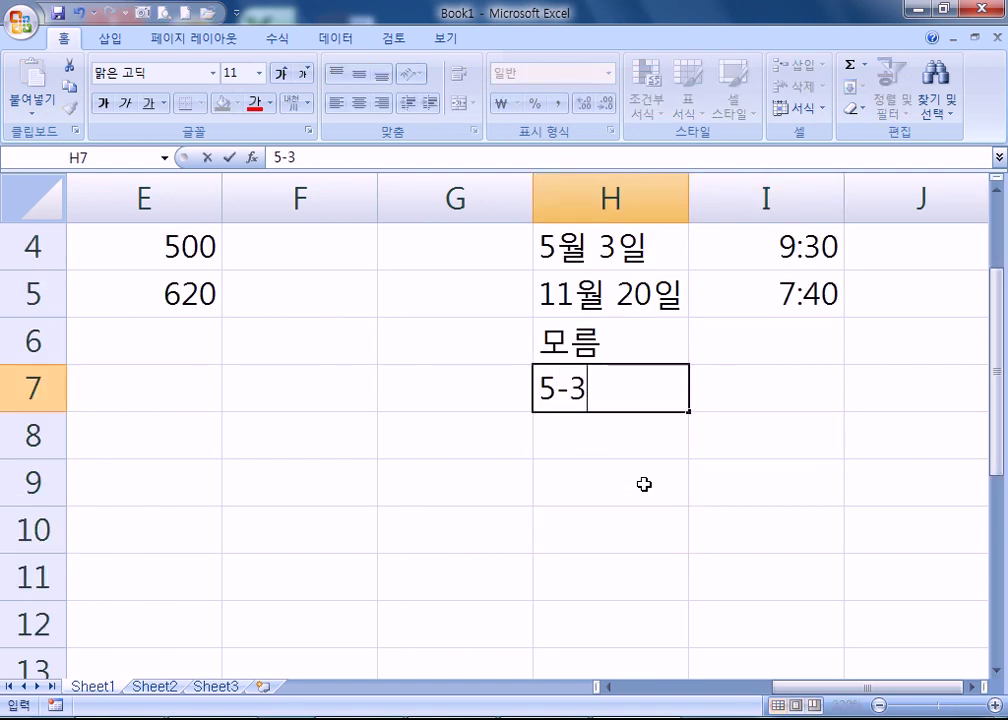
key("Return")
key("Up")
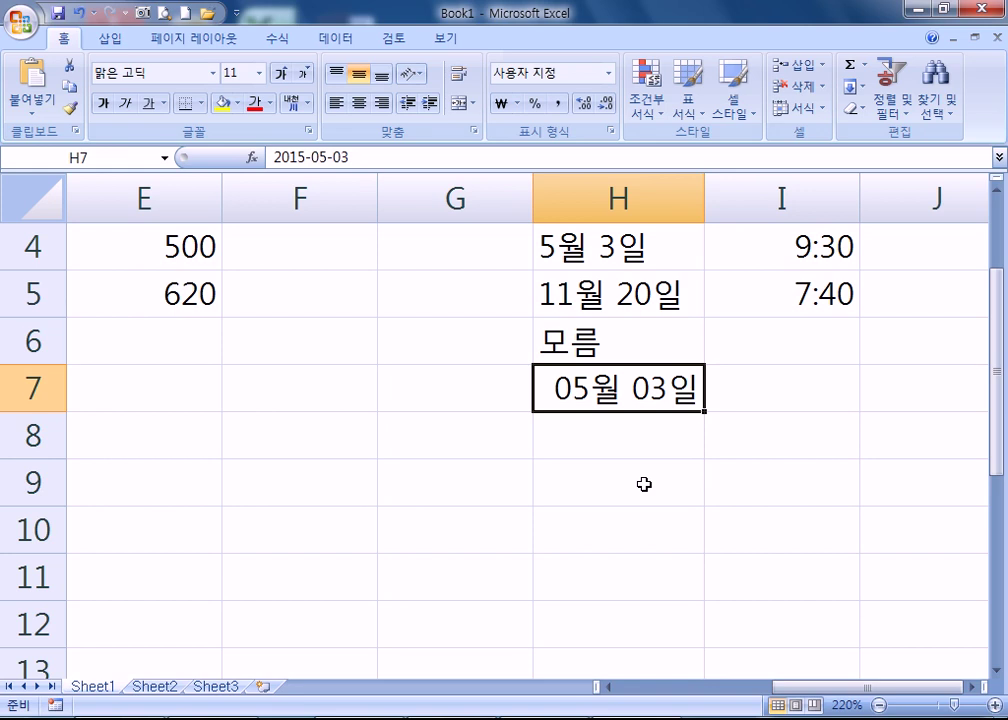
scroll(644, 484, "up", 1)
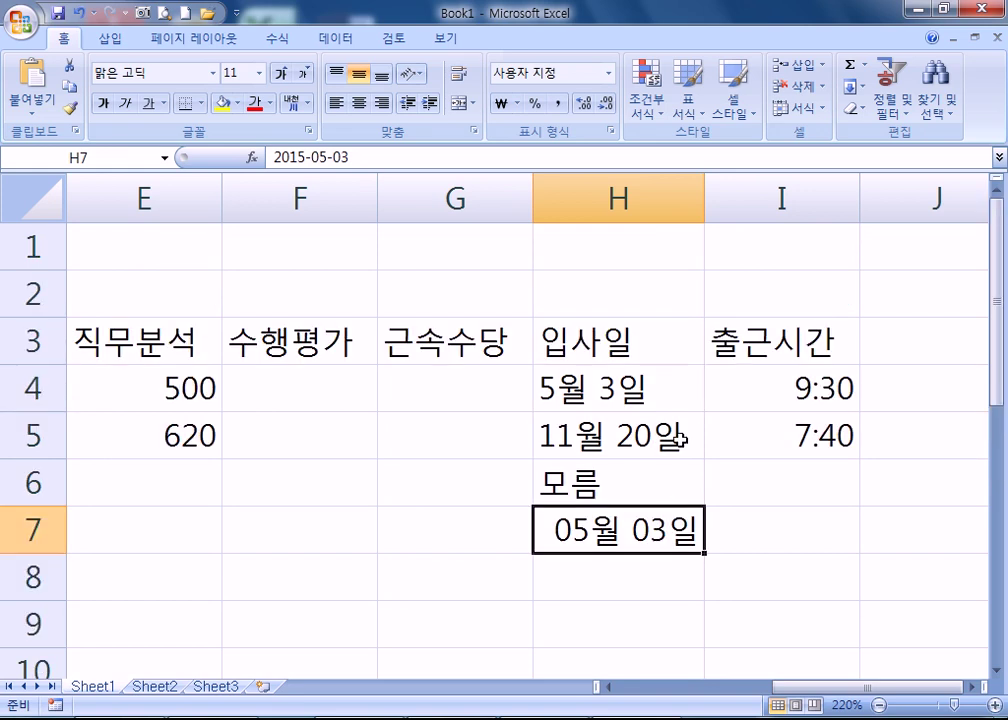
- Widen column H to fit the date, then compare values in I5, E4, H7 and H4
left_click_drag(705, 212, 760, 200)
scroll(700, 380, "down", 1)
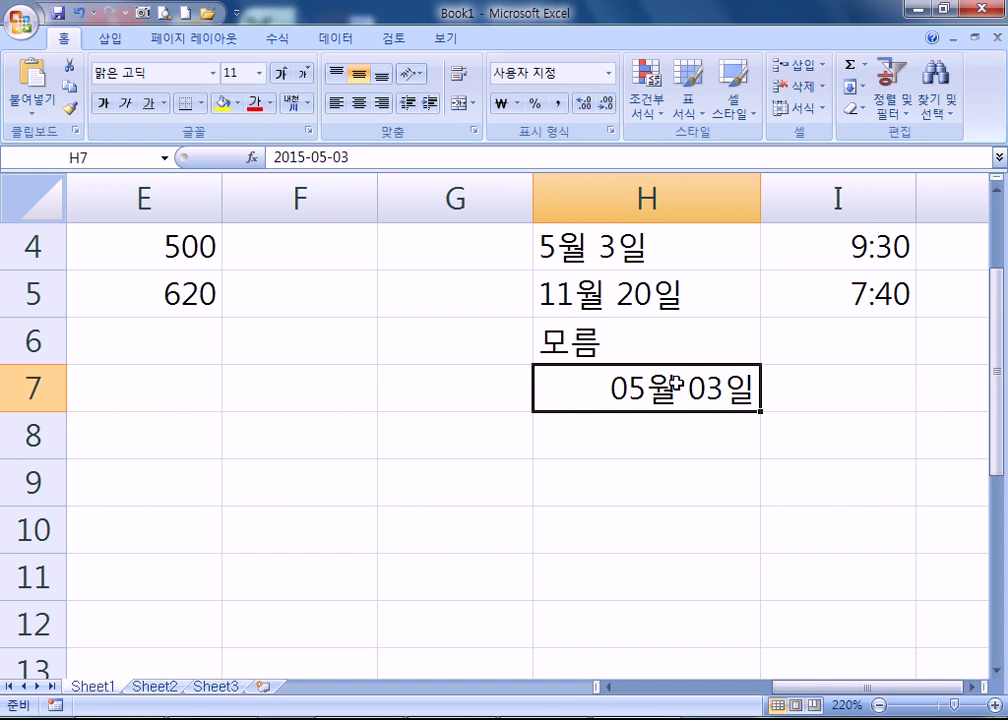
left_click(832, 297)
scroll(891, 302, "up", 1)
left_click(145, 380)
left_click(648, 532)
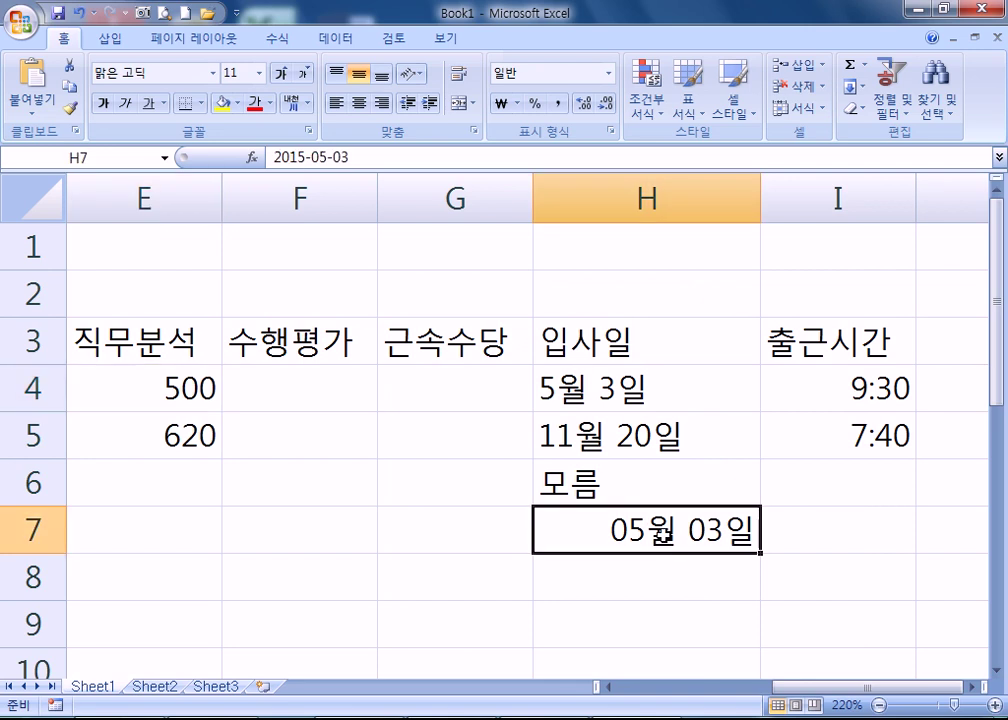
left_click(607, 391)
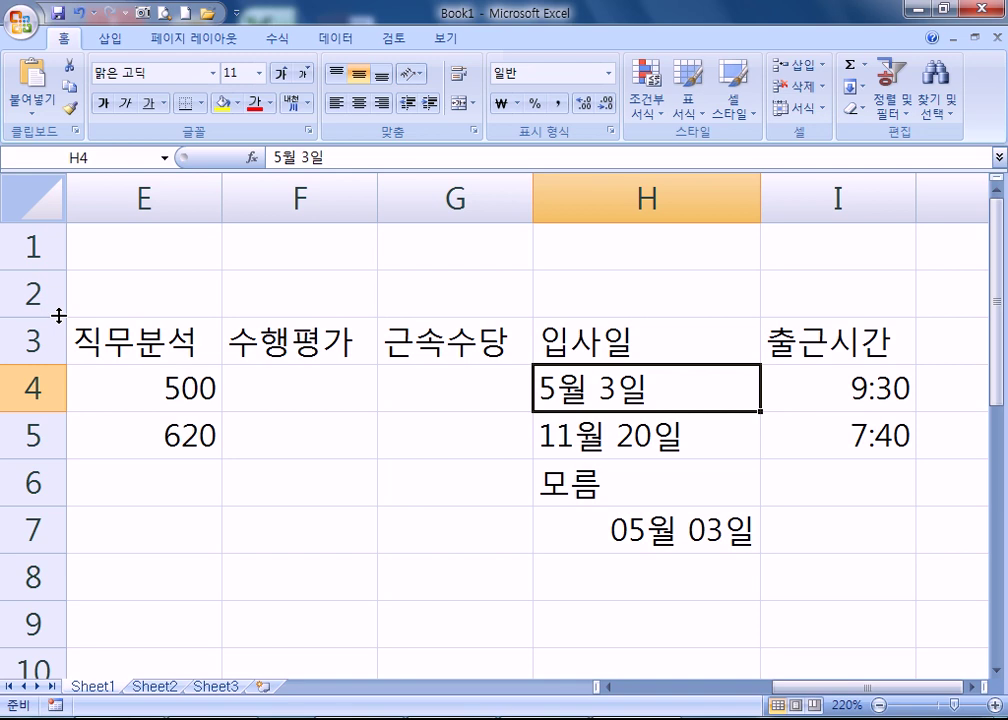
- Select the 직무분석 score cells E4 to E7
left_click(146, 388)
scroll(155, 396, "down", 3)
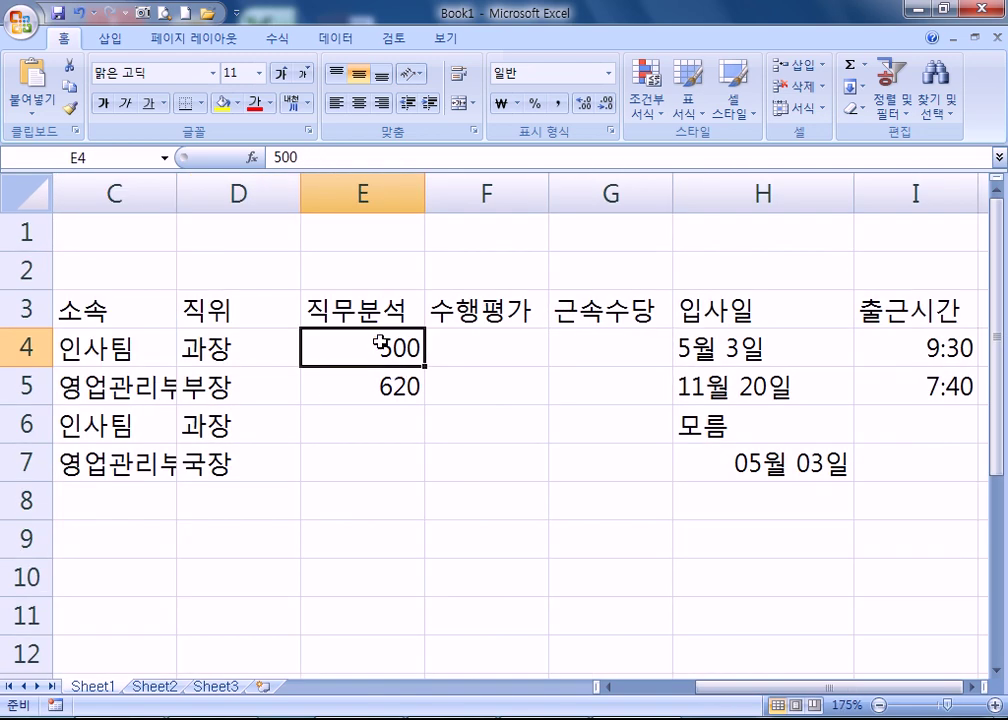
left_click_drag(380, 342, 385, 452)
- Enter 근속수당 amounts 120000, 150000, 160000 and 170000 in G4 through G7
left_click(573, 337)
mouse_move(573, 337)
left_mouse_down()
mouse_move(580, 396)
mouse_move(580, 346)
left_mouse_up()
type("120000")
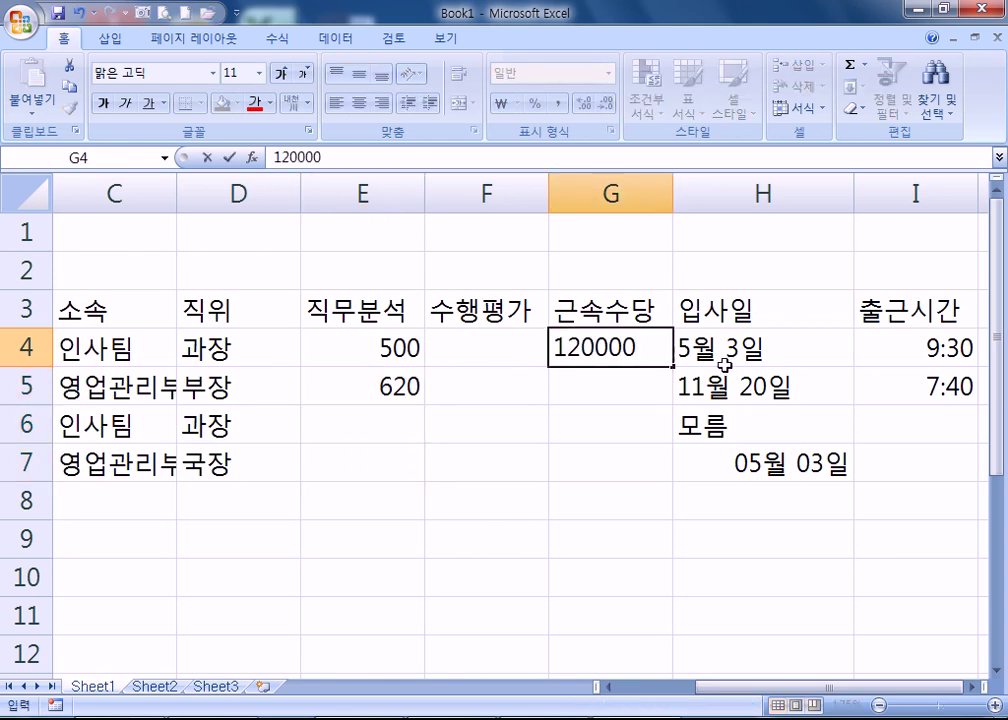
key("Return")
type("150000")
key("Return")
type("160000")
key("Return")
type("170000")
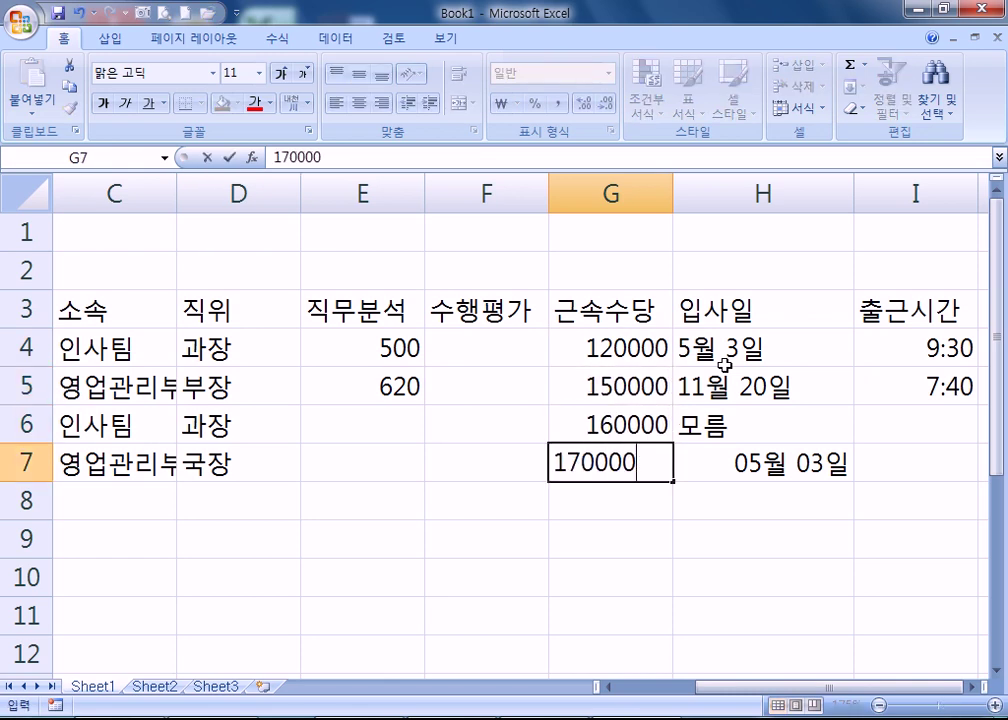
key("Return")
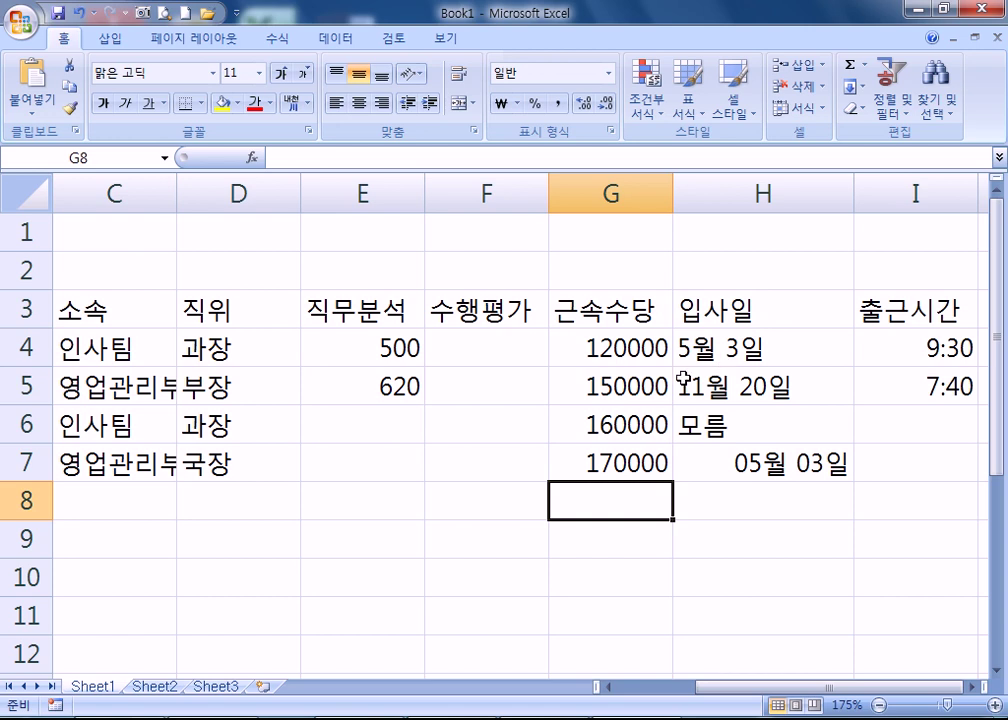
left_click(640, 348)
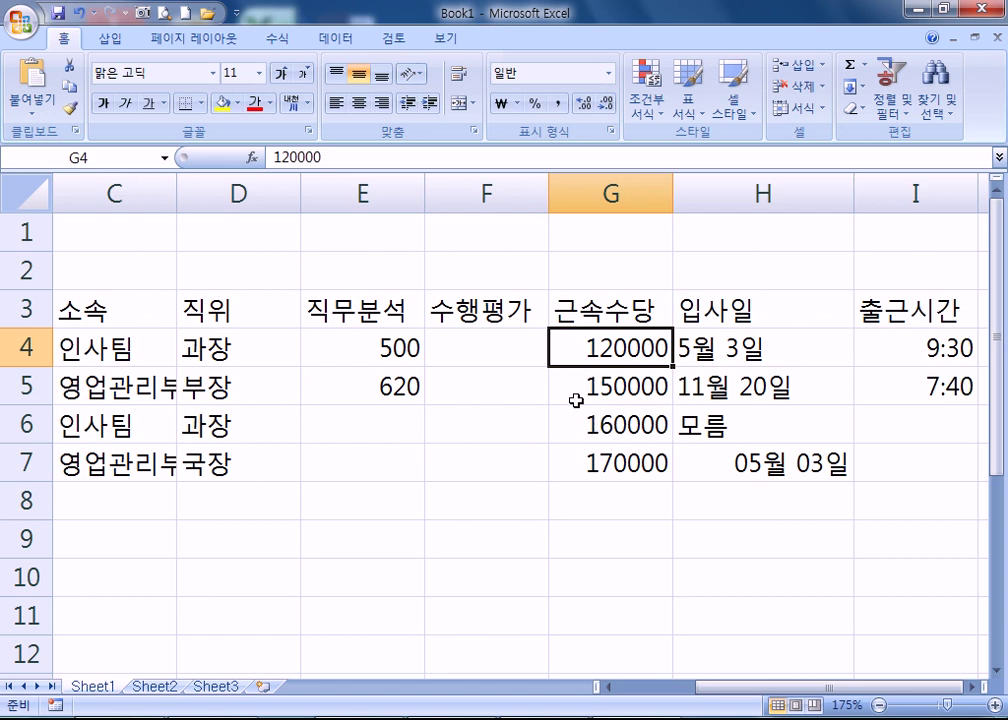
- Apply Comma Style to G4:G7 so the allowances read 120,000 to 170,000
left_click_drag(584, 351, 590, 468)
left_click_drag(581, 344, 591, 462)
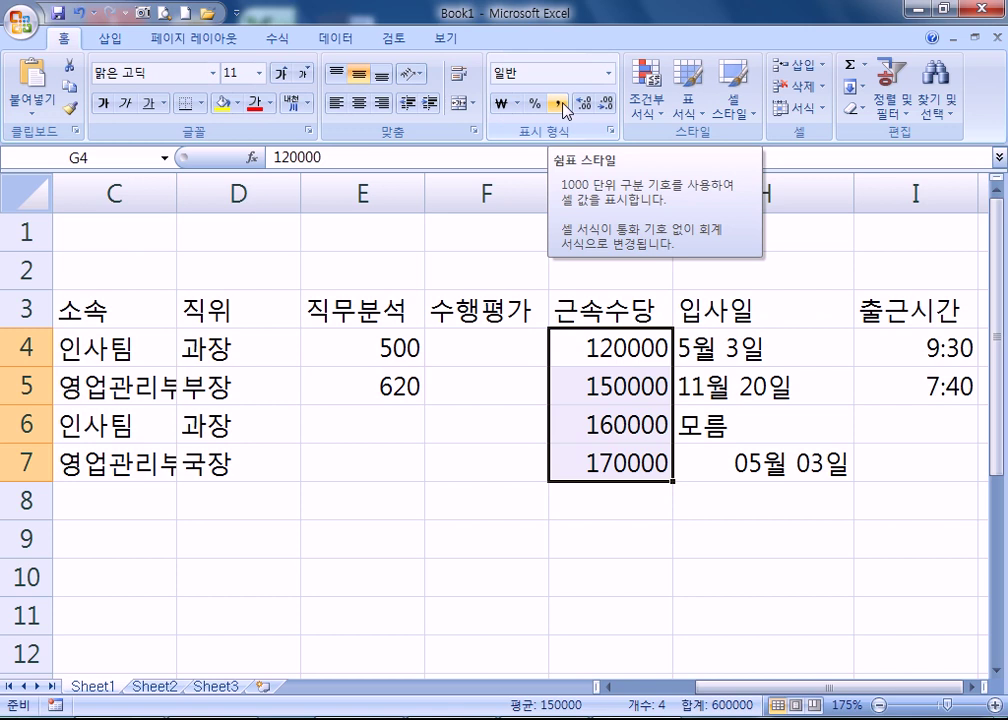
left_click(559, 103)
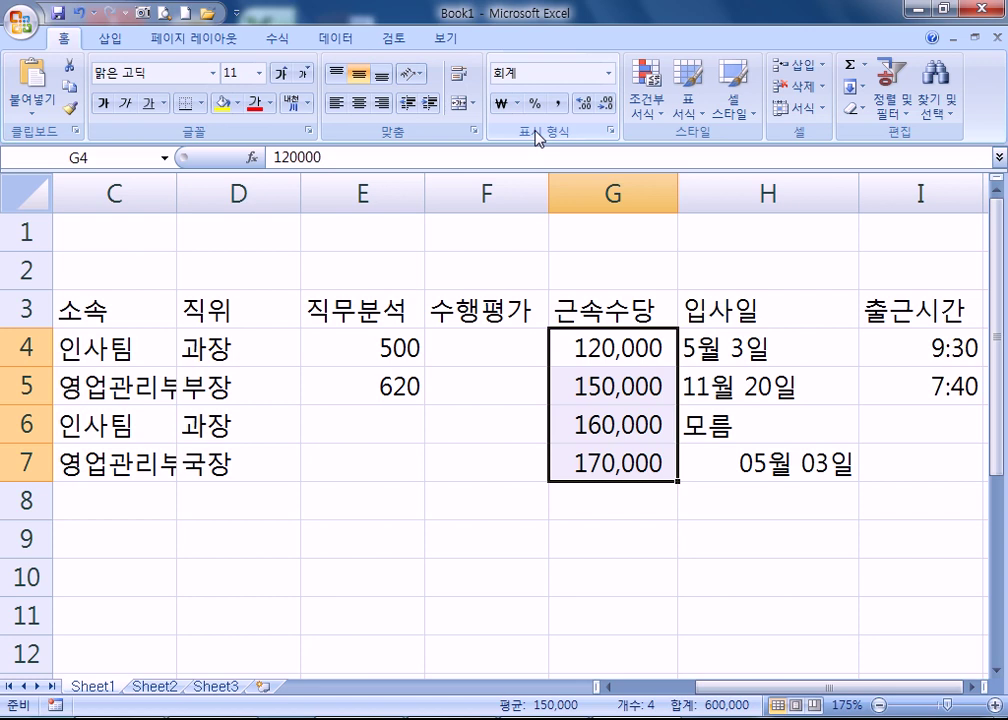
- Try won currency and percent formats on the allowances, then return to comma style
left_click(500, 104)
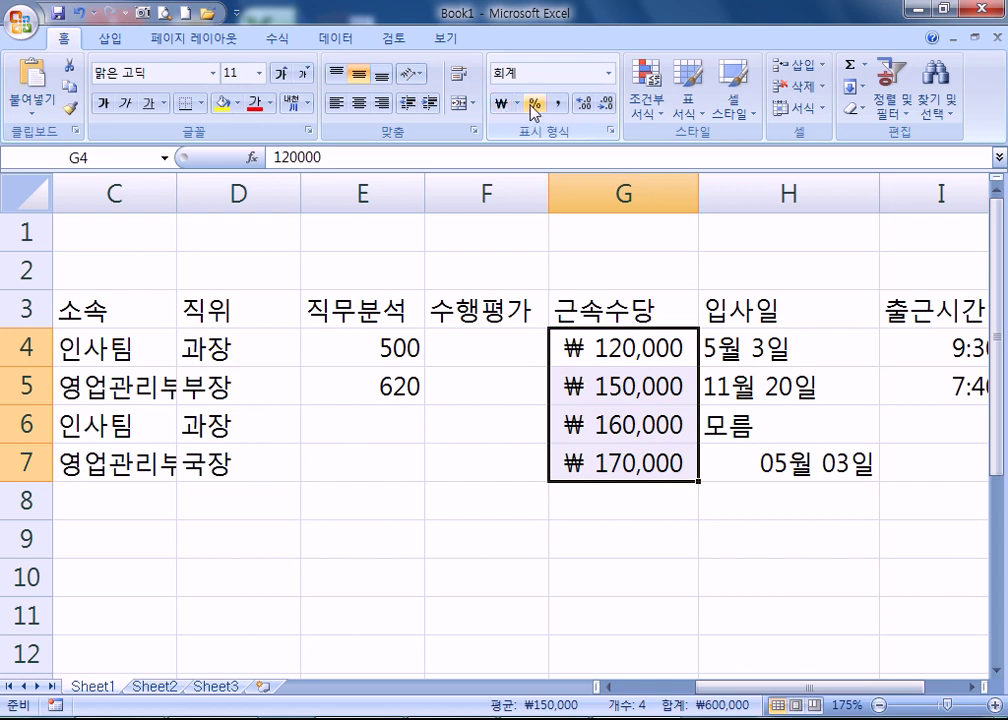
left_click(533, 104)
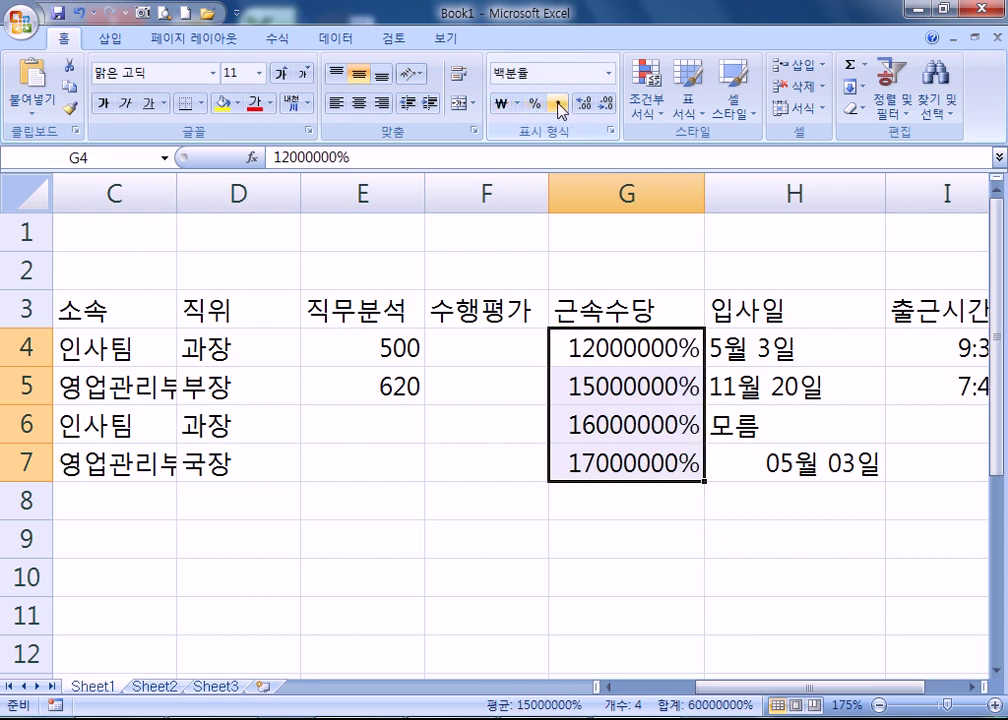
left_click(557, 104)
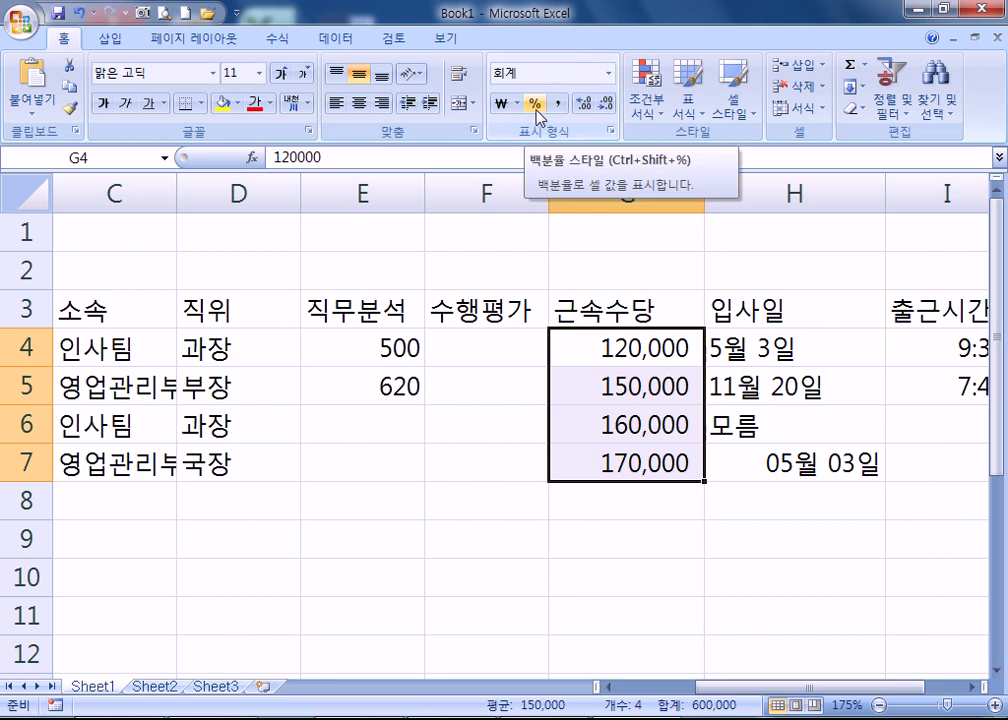
- Widen column G and keep the allowances in comma style after retesting percent
left_click_drag(704, 193, 680, 191)
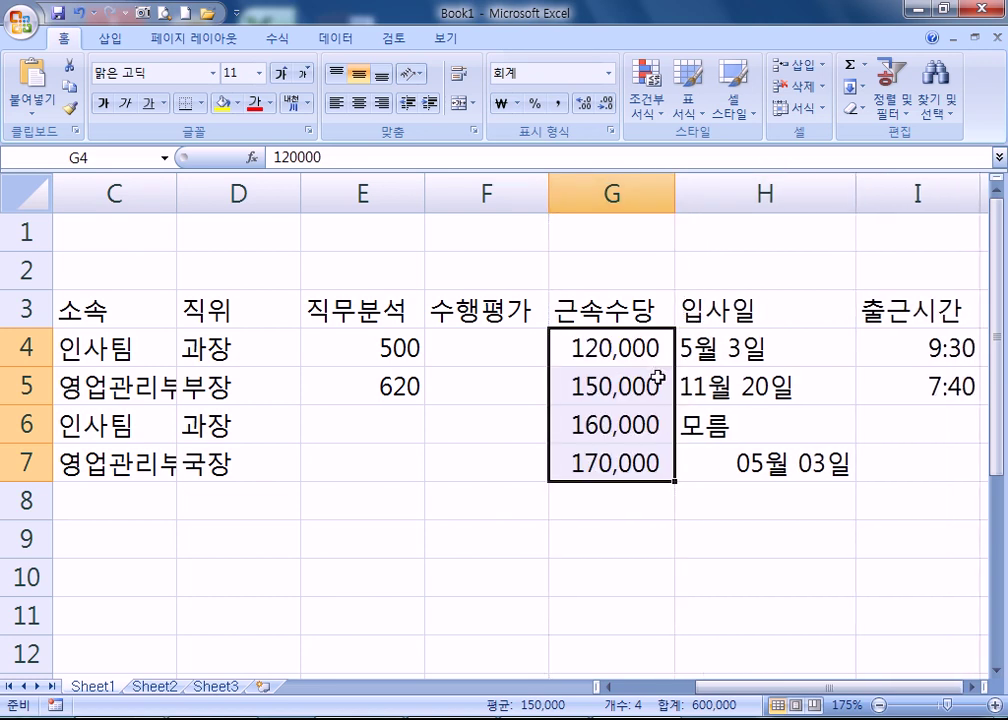
left_click(536, 105)
left_click_drag(676, 181, 706, 181)
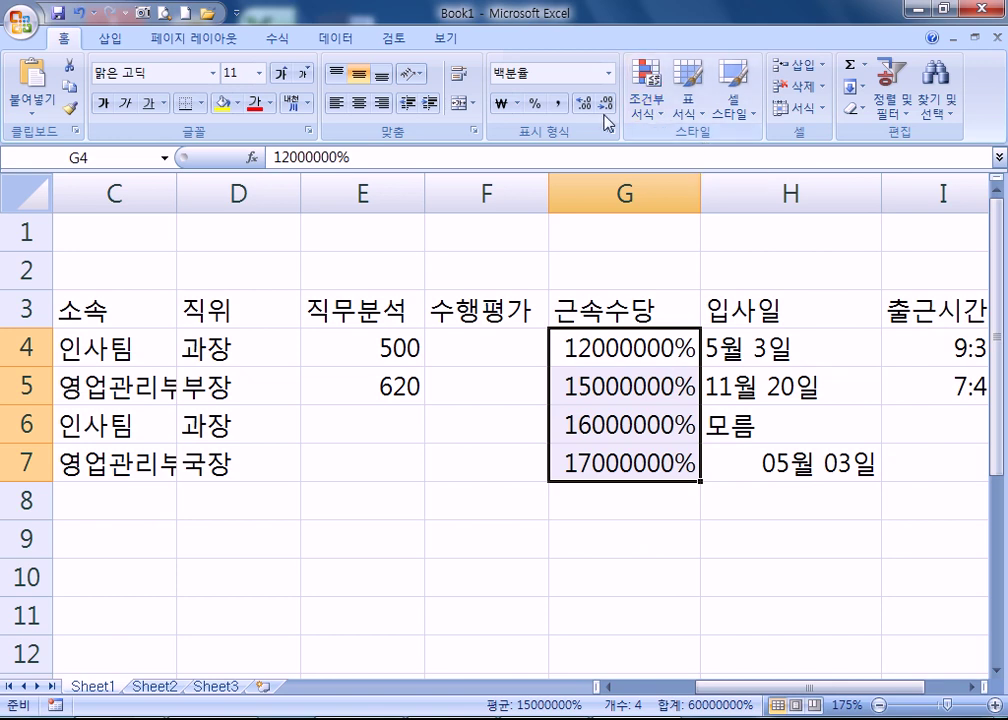
left_click(557, 103)
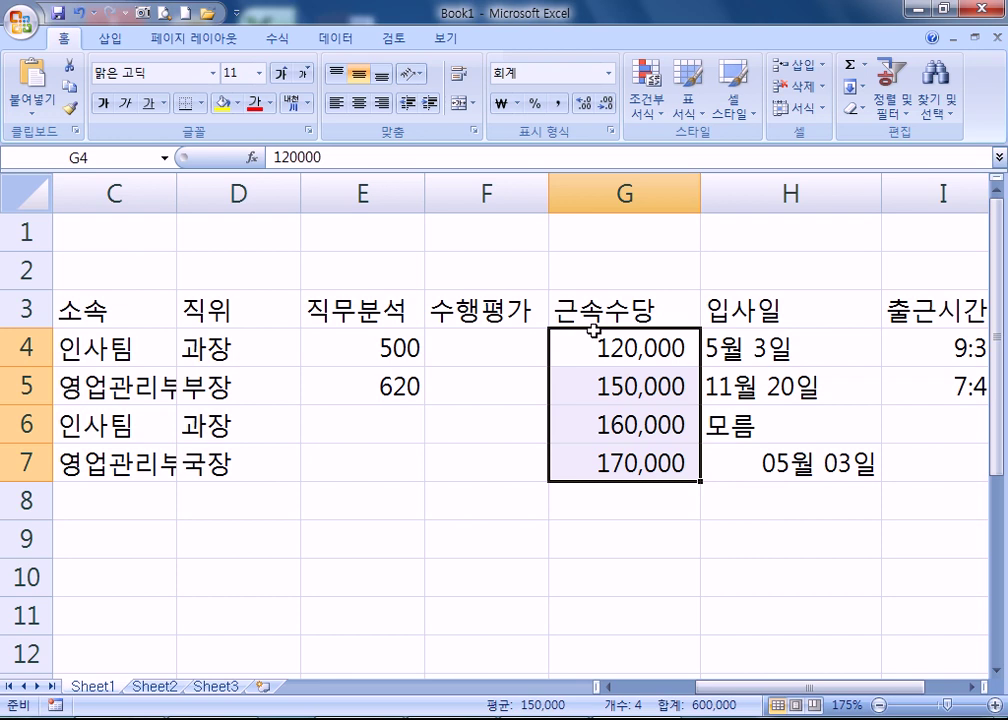
left_click(535, 104)
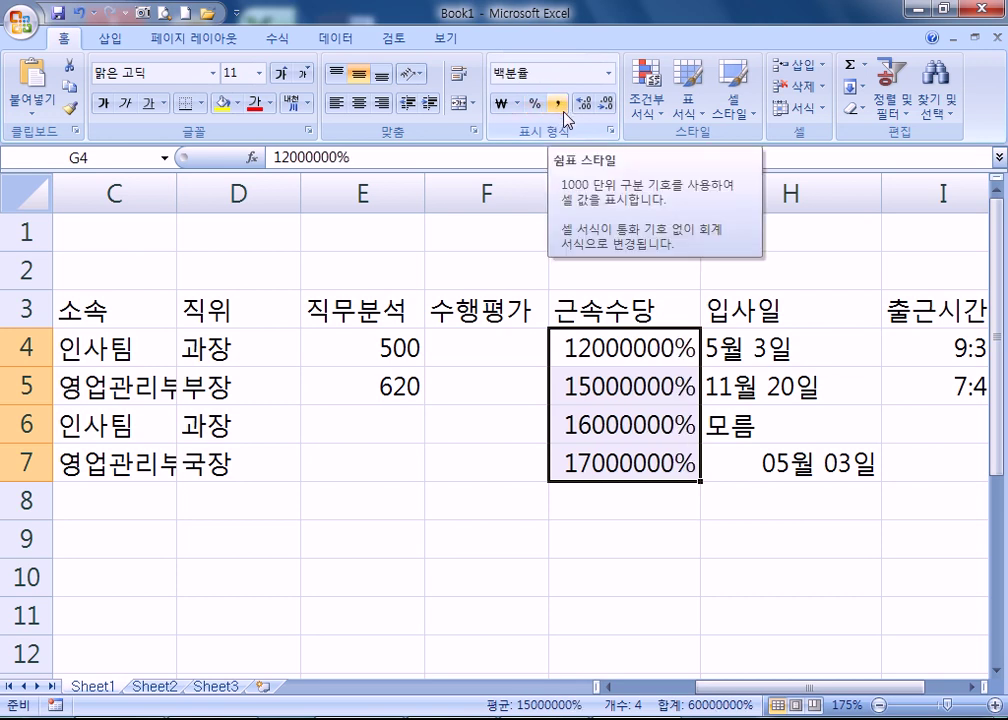
left_click(560, 106)
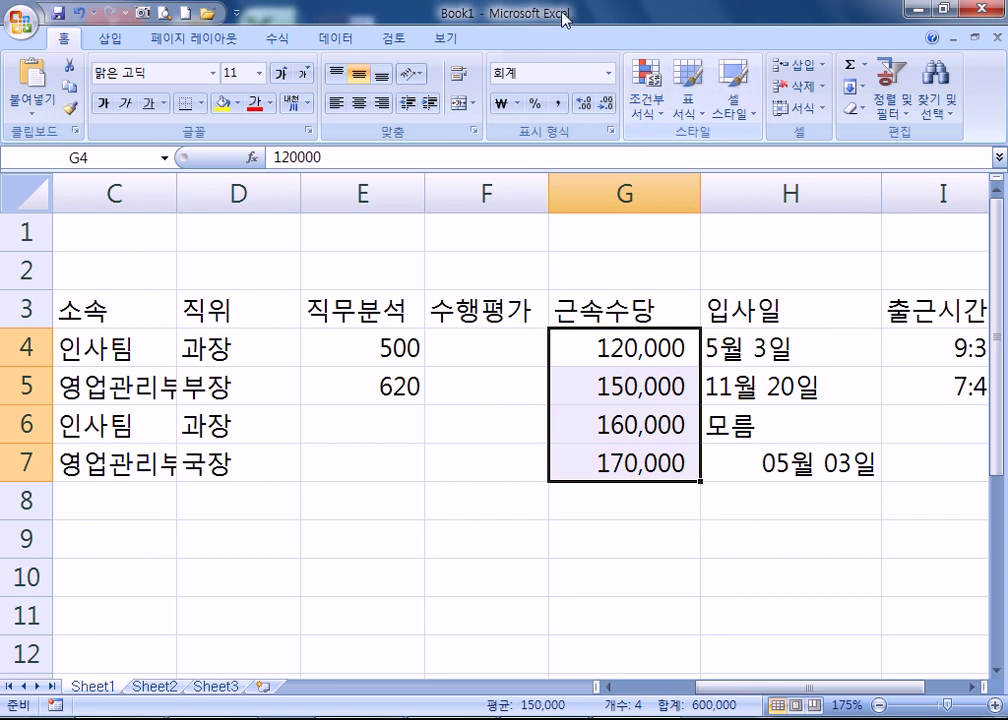
mouse_move(423, 196)
left_mouse_down()
mouse_move(402, 203)
mouse_move(400, 191)
mouse_move(440, 195)
left_mouse_up()
- Deselect the allowances and select the 직무분석 heading in E3
left_click(395, 235)
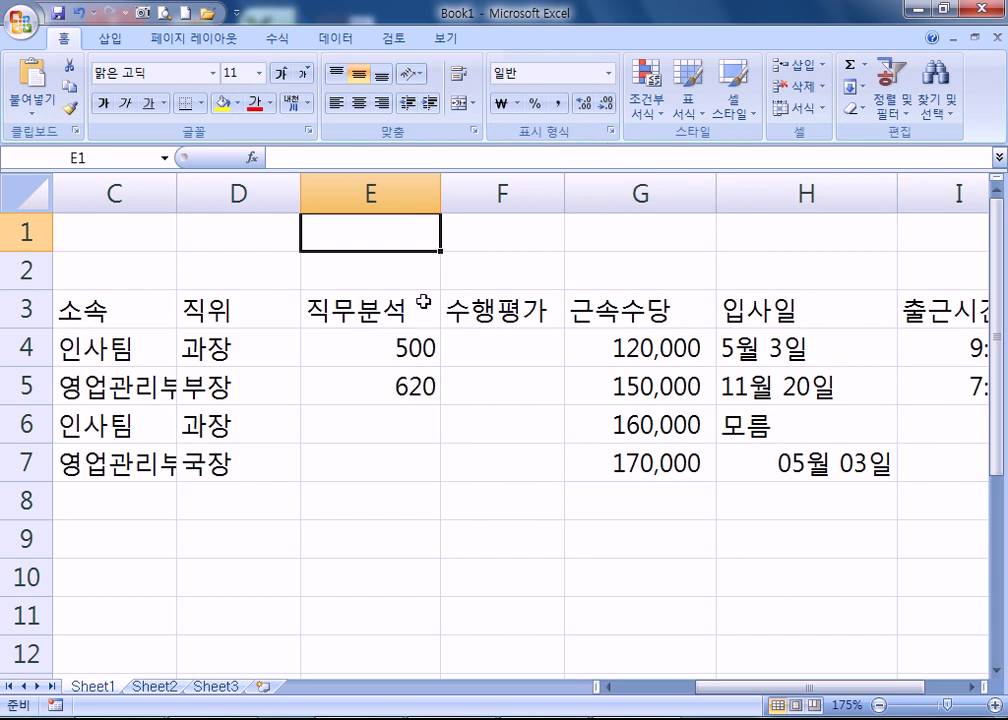
left_click(367, 308)
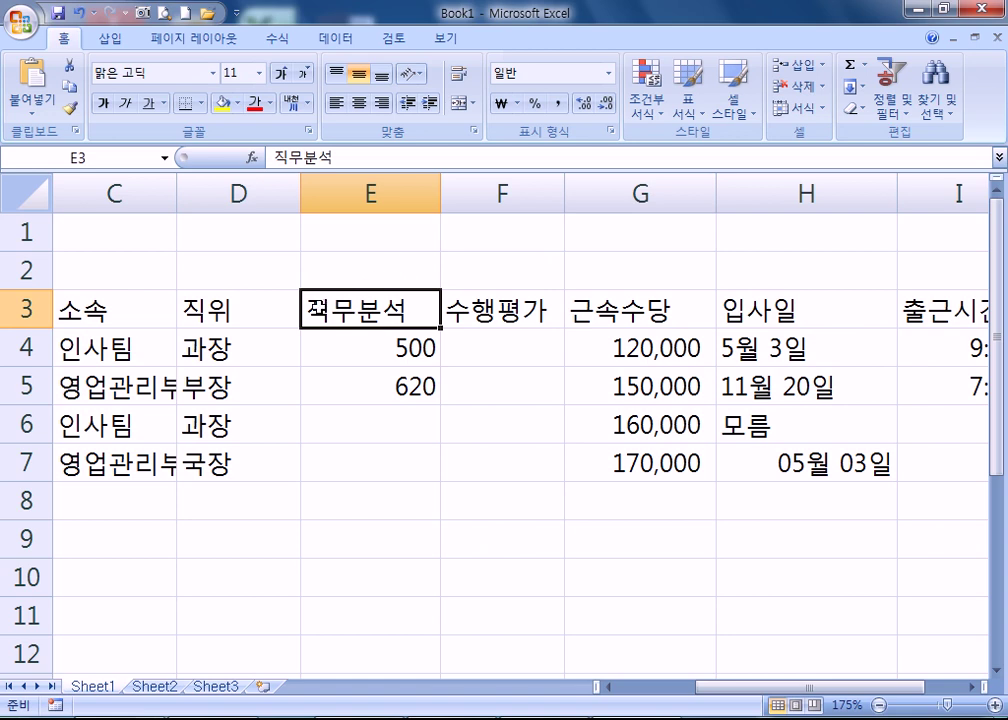
- Center the 직위 entries in D3:D7 and right-align the 입사일 dates in H4:H7
left_click_drag(237, 311, 241, 460)
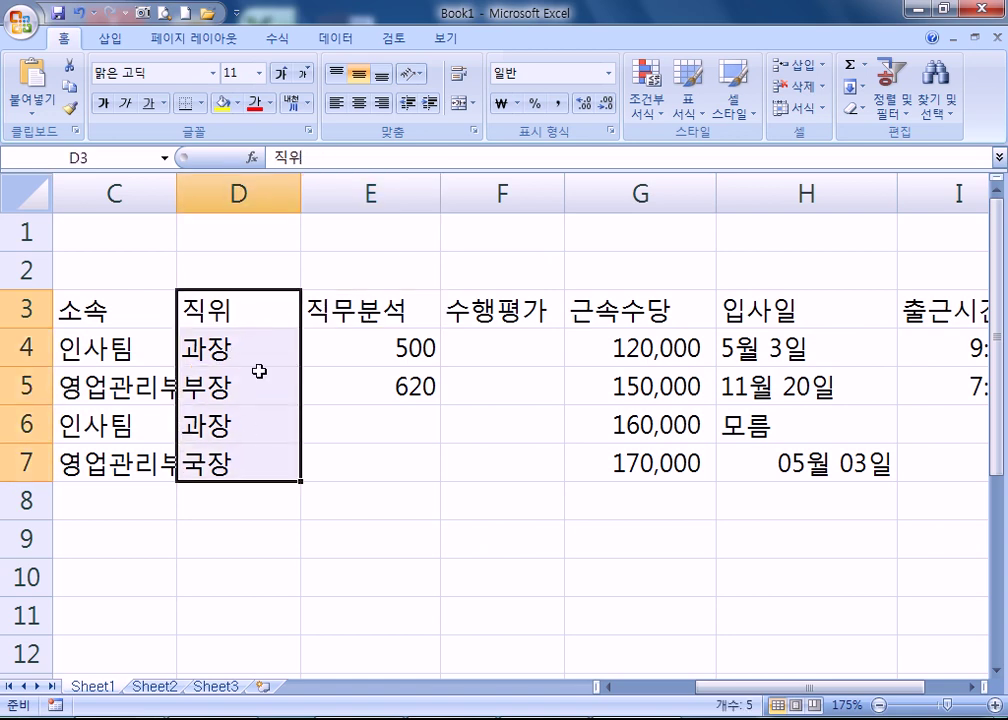
left_click(359, 103)
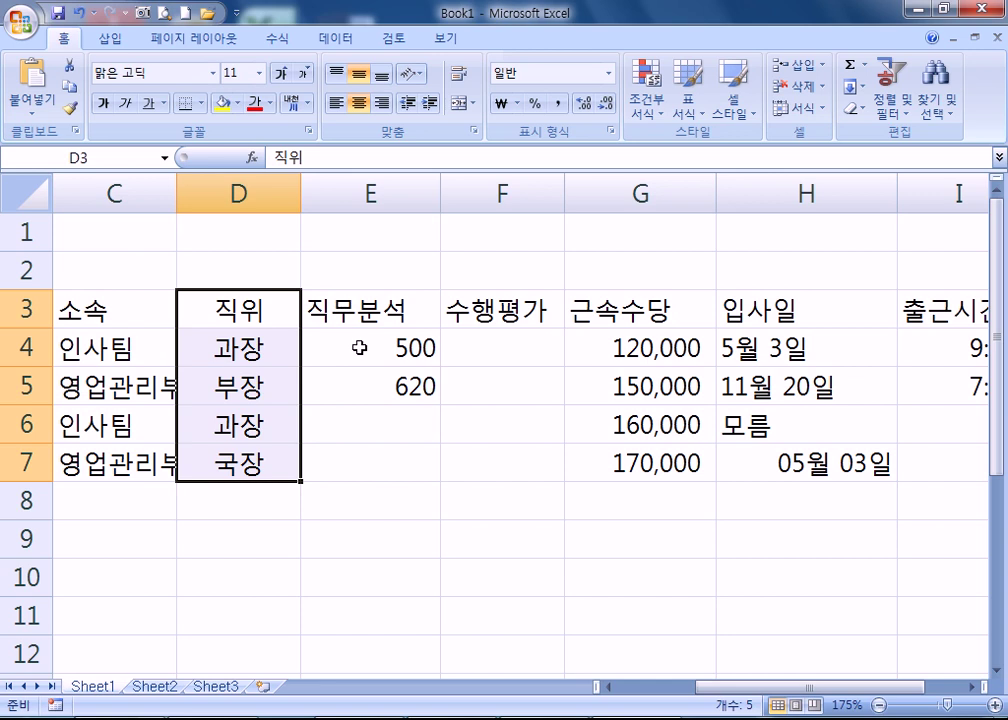
left_click_drag(772, 349, 833, 466)
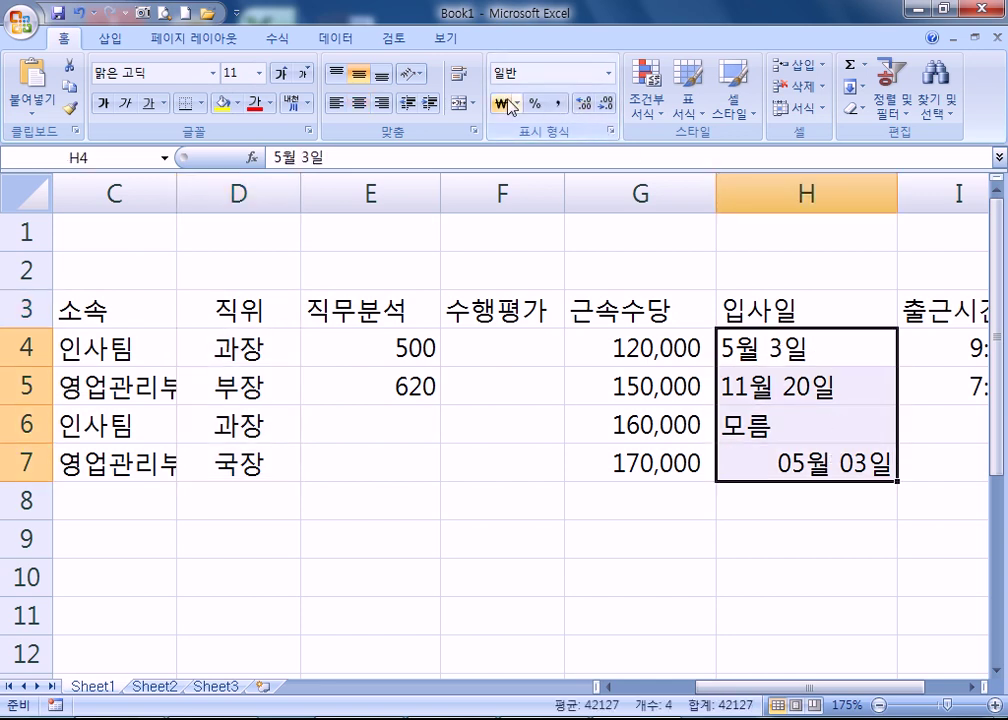
left_click(381, 103)
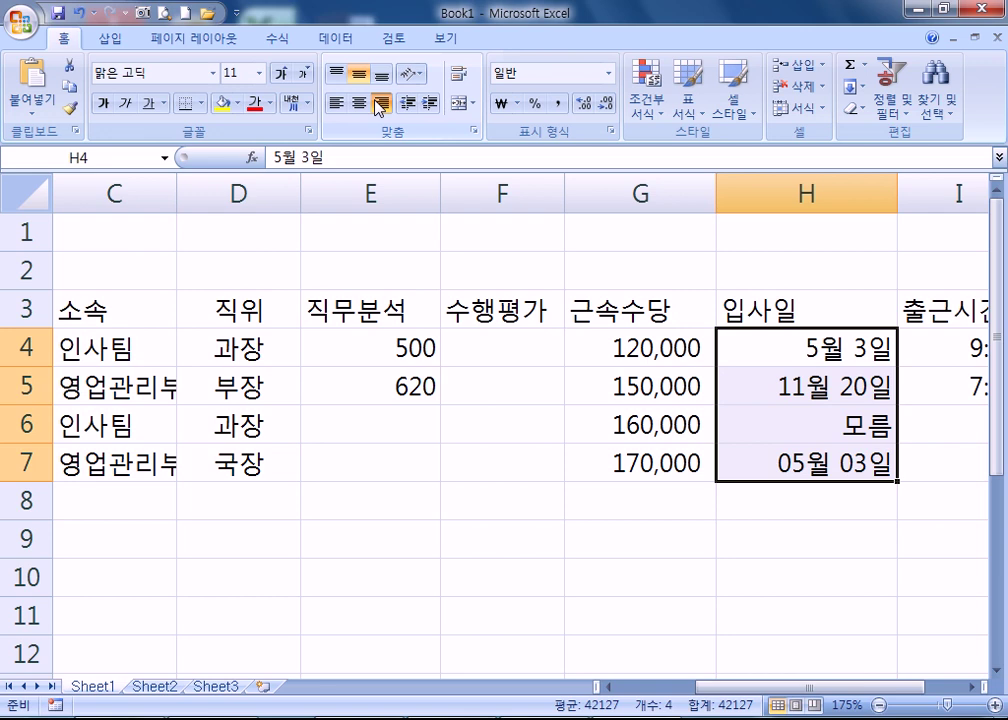
left_click(357, 104)
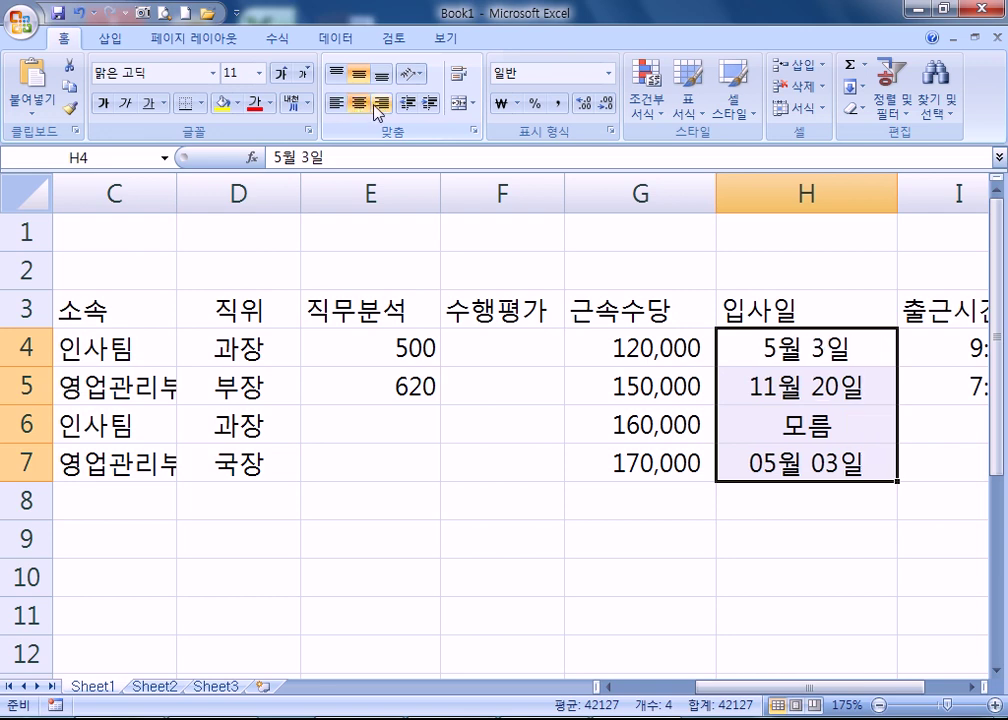
left_click(381, 104)
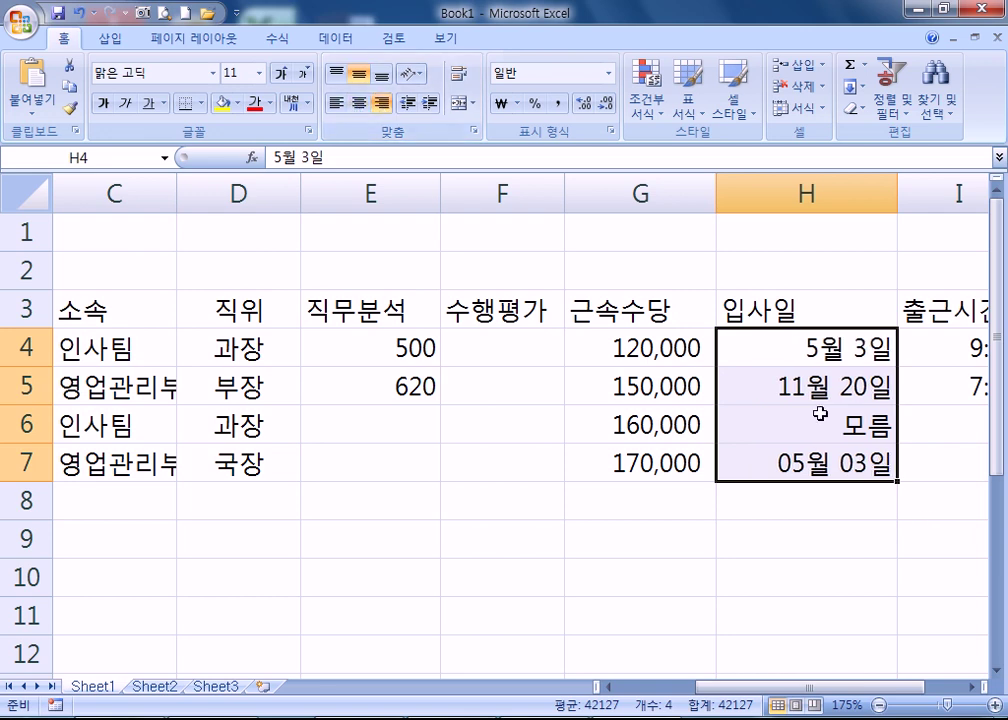
left_click(334, 358)
left_click_drag(757, 690, 650, 690)
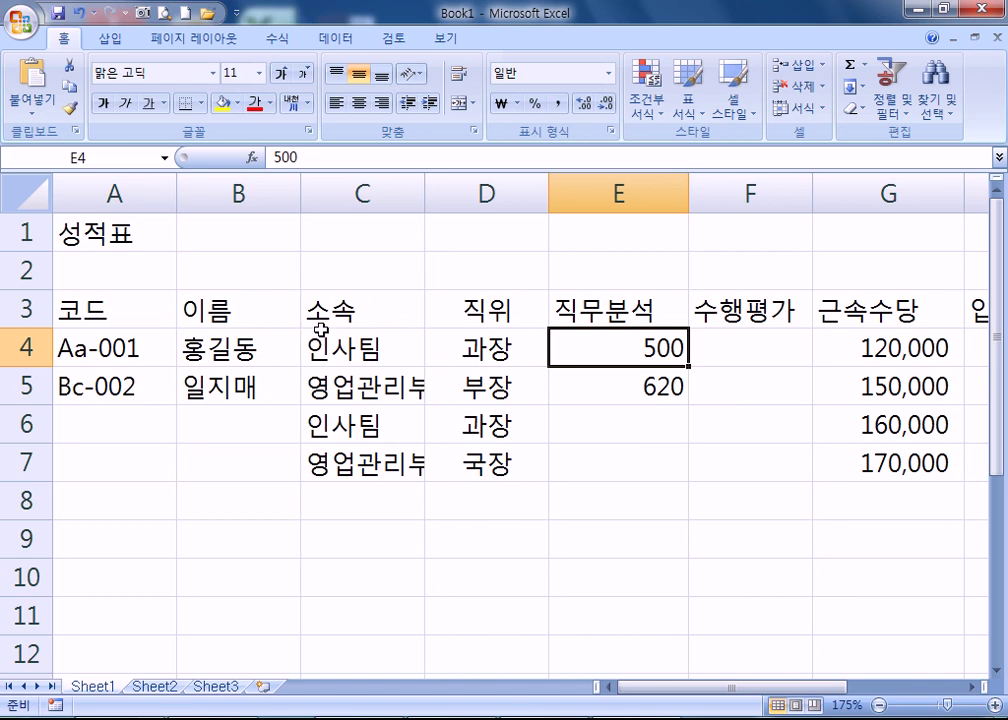
scroll(335, 327, "down", 3)
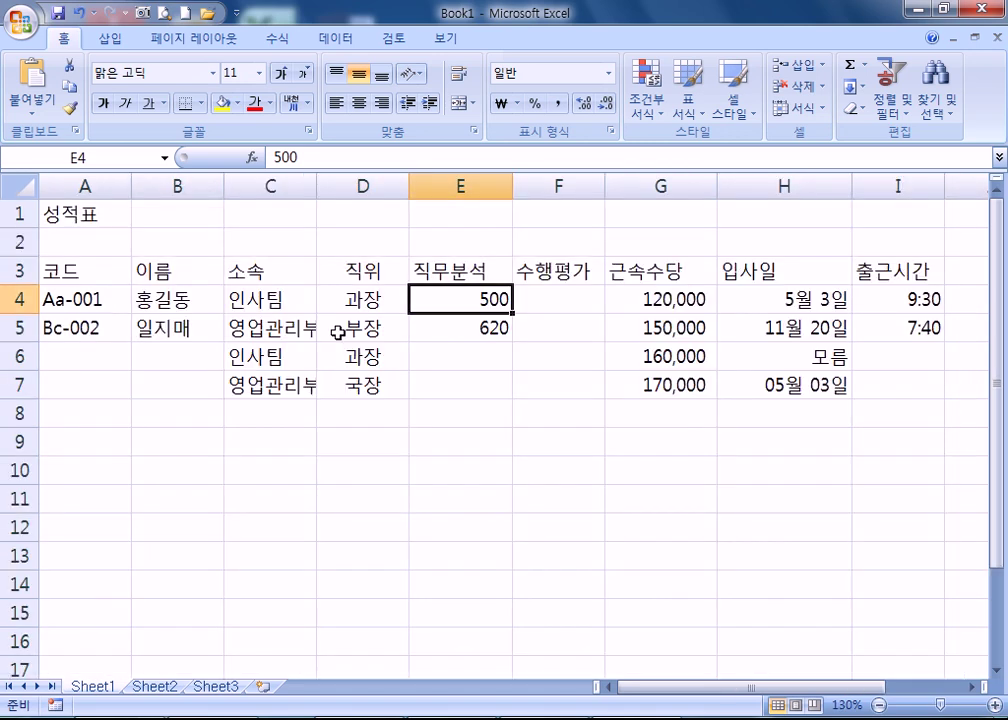
left_click(78, 214)
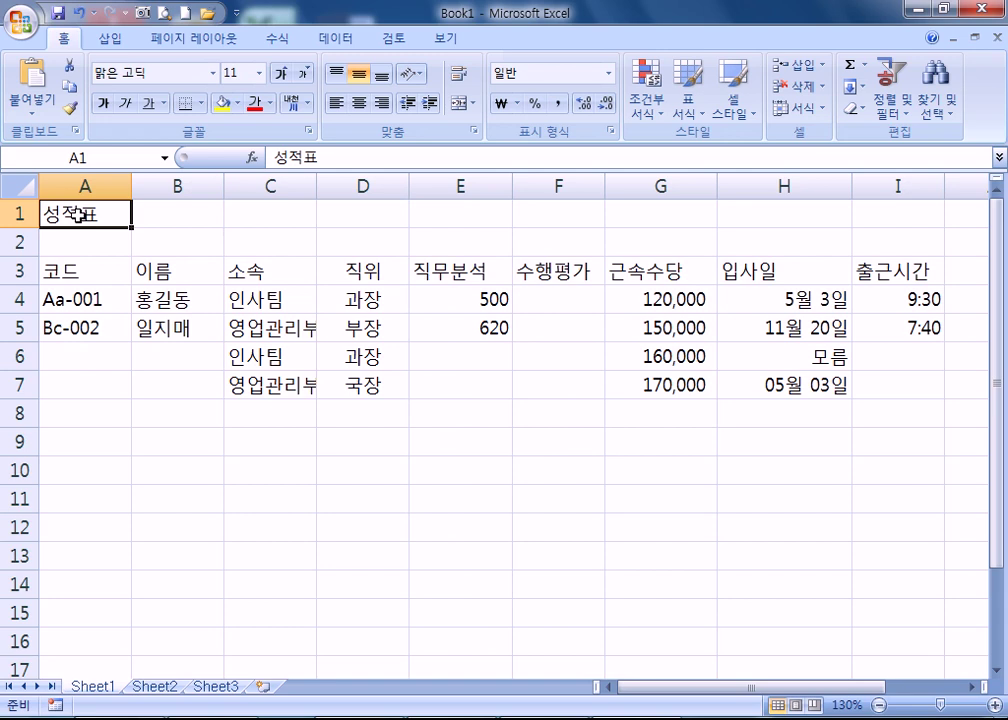
left_click_drag(104, 212, 870, 212)
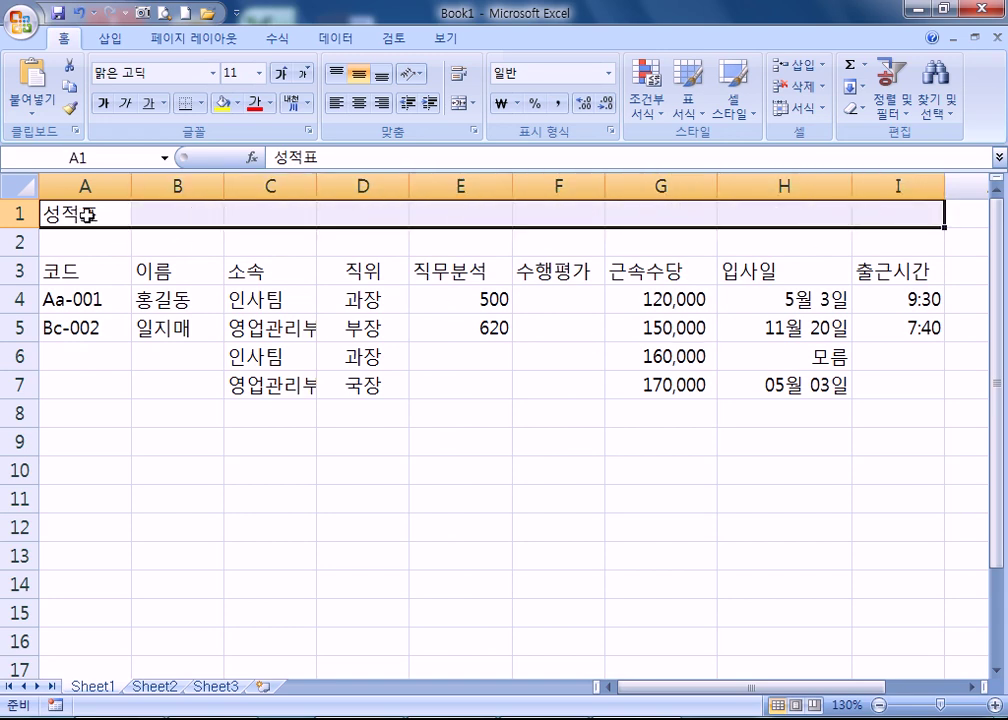
left_click(72, 212)
left_click(900, 212)
left_click_drag(95, 216, 864, 214)
left_click(400, 418)
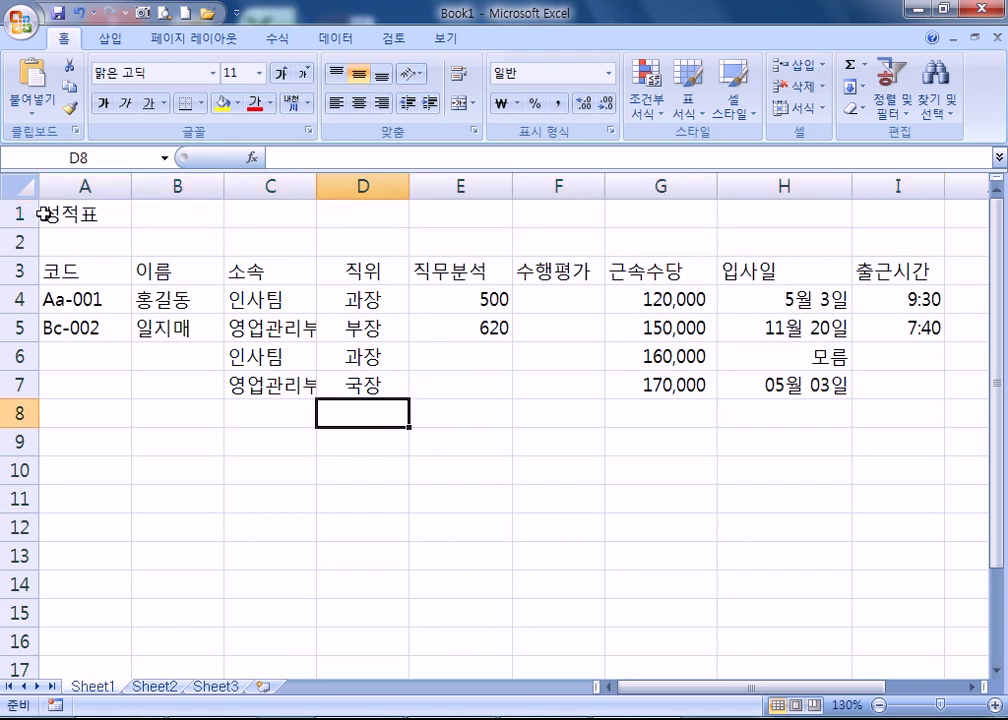
left_click_drag(47, 216, 864, 209)
left_click_drag(66, 218, 900, 216)
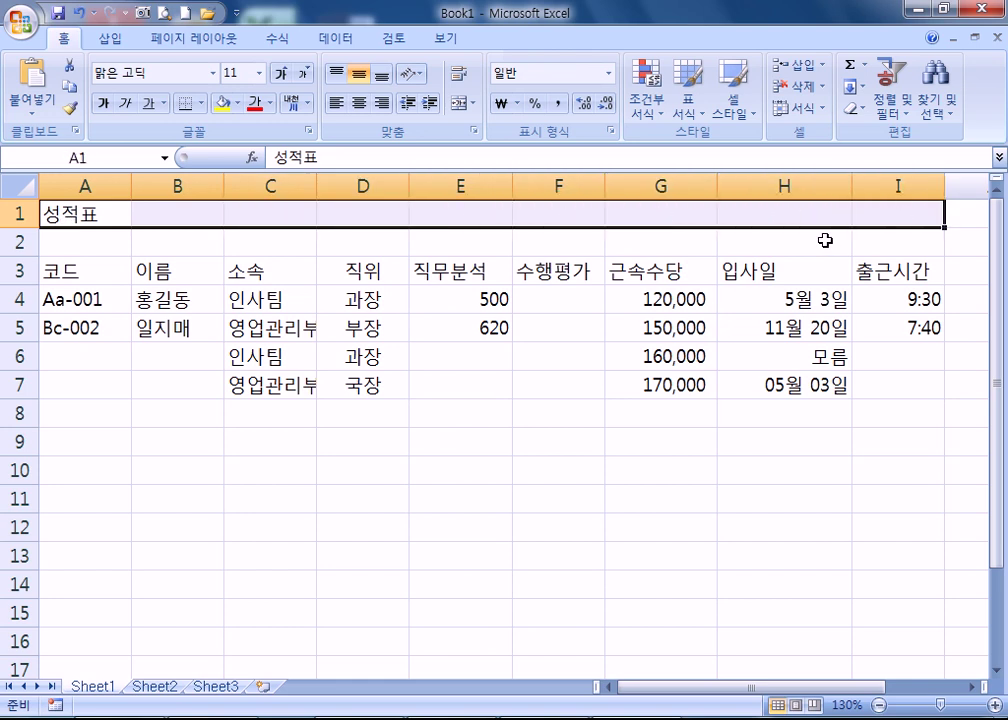
left_click(232, 352)
left_click_drag(83, 214, 900, 212)
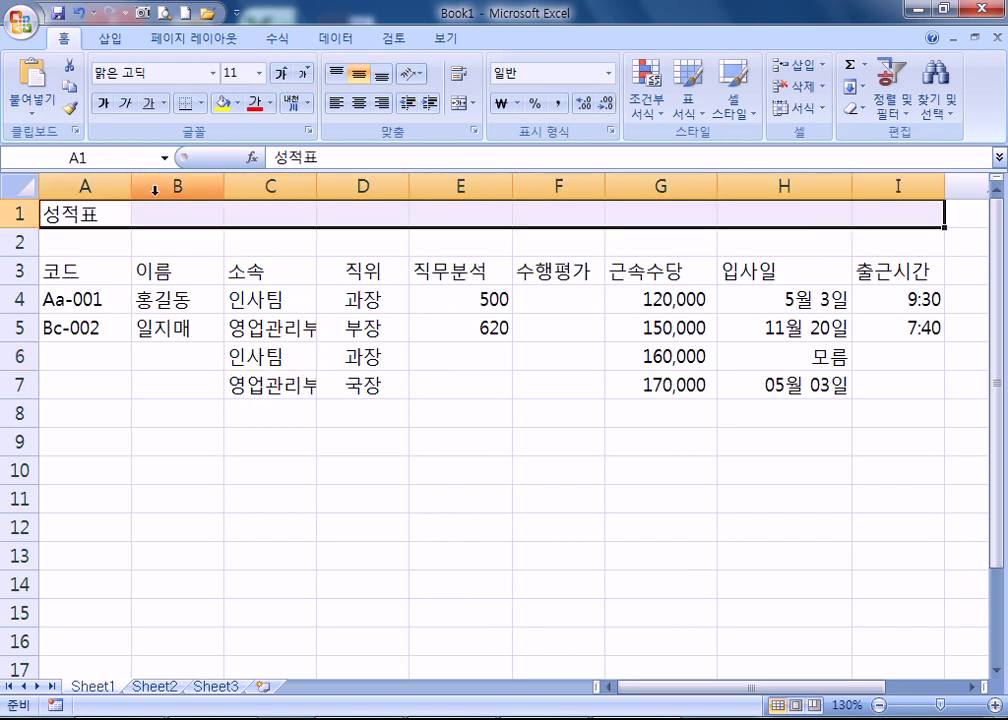
left_click(103, 217)
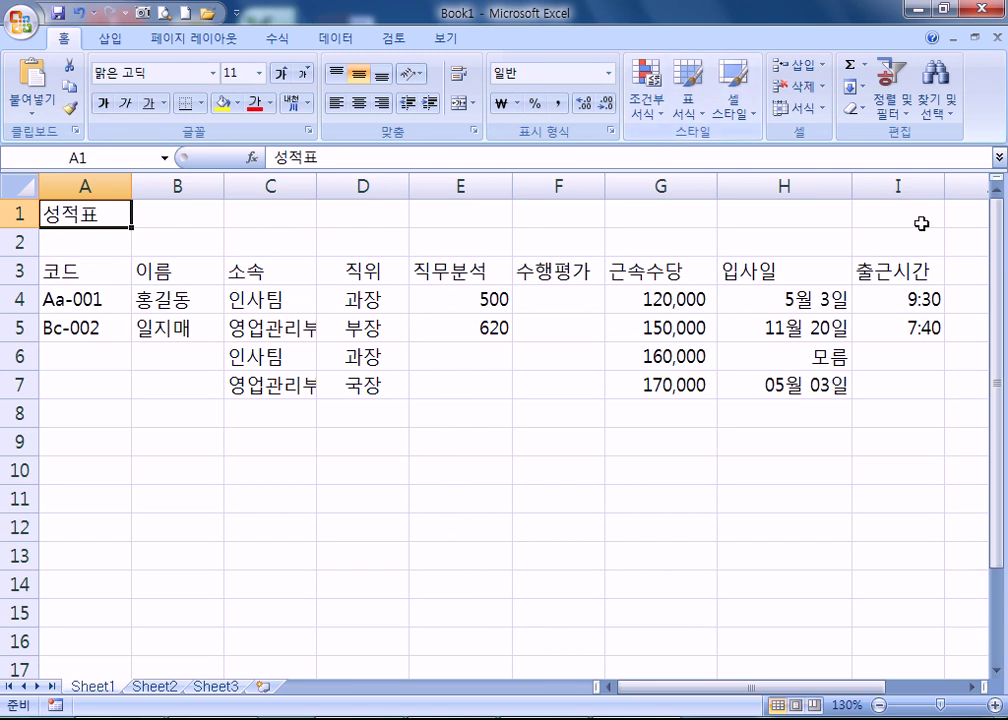
key("Right")
key("Right")
key("Right")
key("Right")
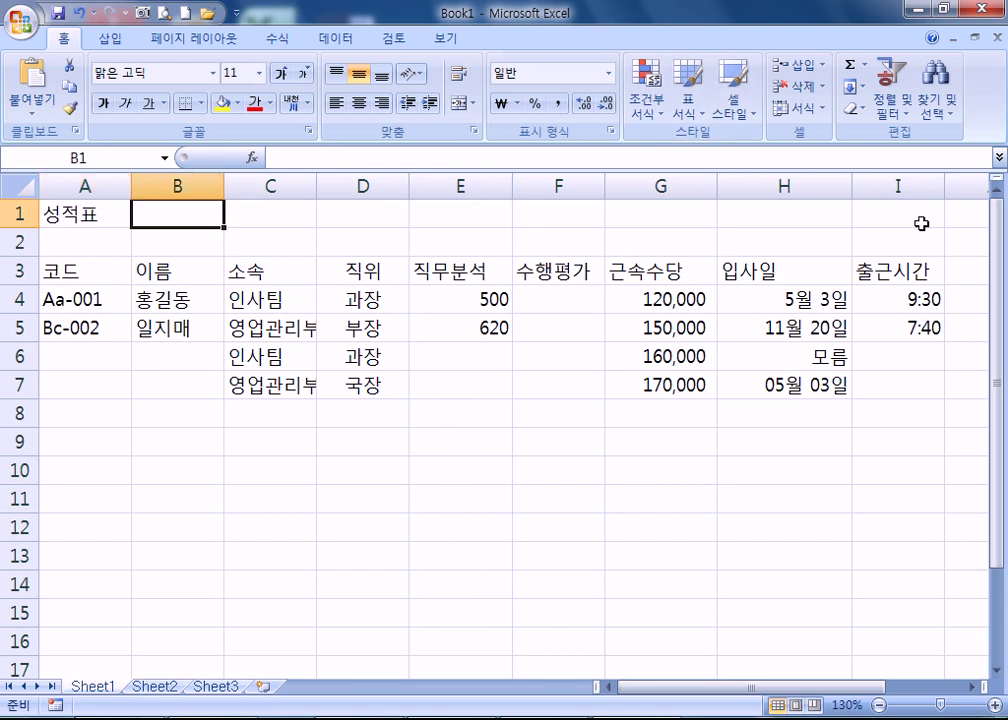
key("Left")
key("Left")
key("Left")
key("Right")
key("Right")
key("Right")
key("Left")
key("Left")
key("Left")
key("Left")
key("Down")
key("Down")
key("Up")
key("Up")
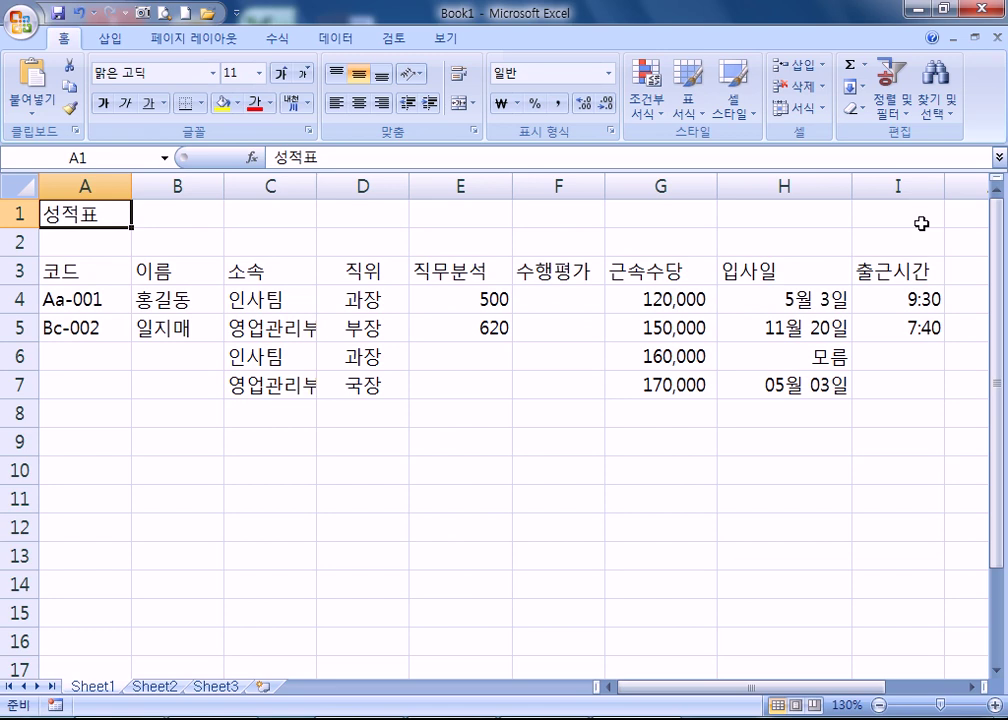
key("shift+Right")
key("shift+Right")
key("shift+Right")
key("shift+Right")
key("shift+Right")
key("shift+Right")
key("shift+Right")
key("shift+Right")
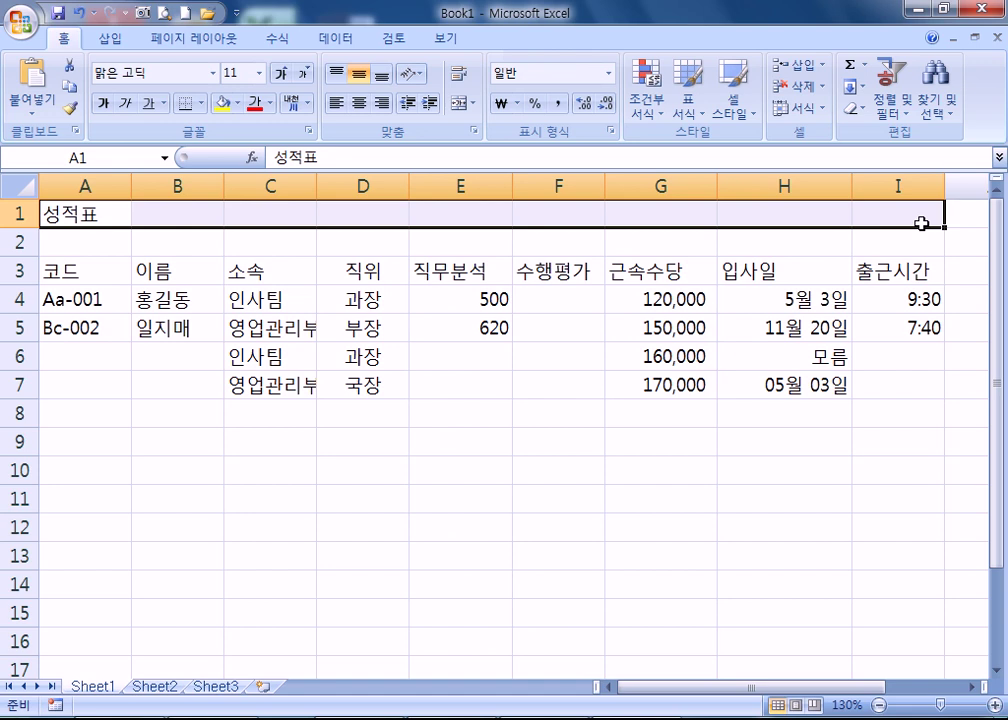
left_click(58, 213)
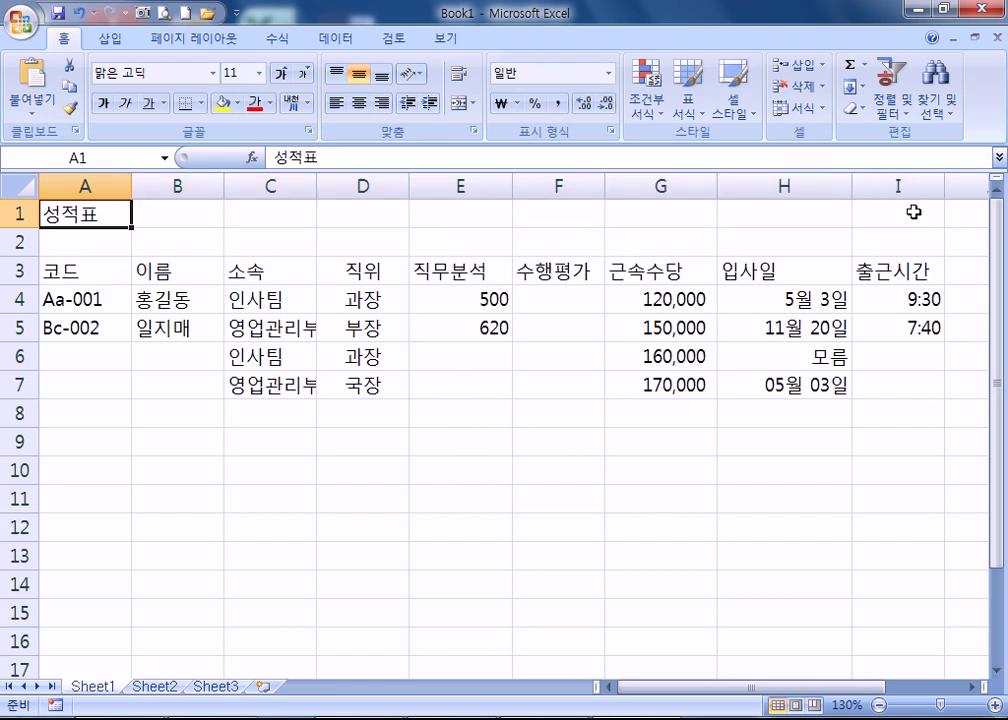
left_click(913, 212, "shift")
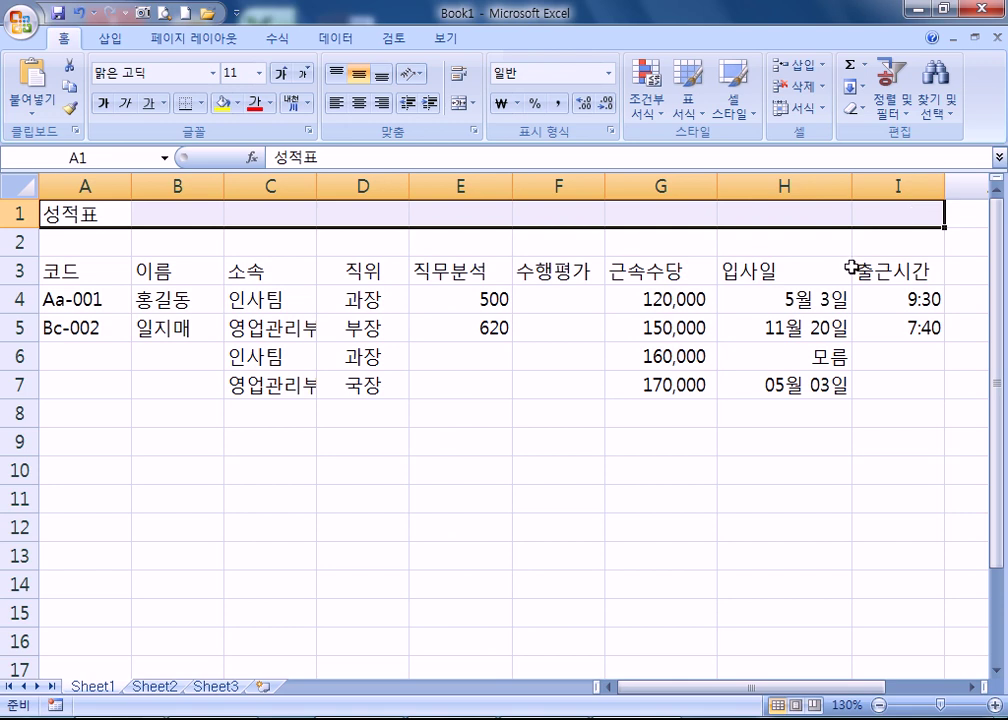
left_click_drag(94, 214, 912, 206)
scroll(898, 358, "down", 15)
scroll(832, 425, "down", 14)
scroll(720, 403, "up", 14)
scroll(486, 504, "up", 15)
left_click_drag(107, 216, 879, 408)
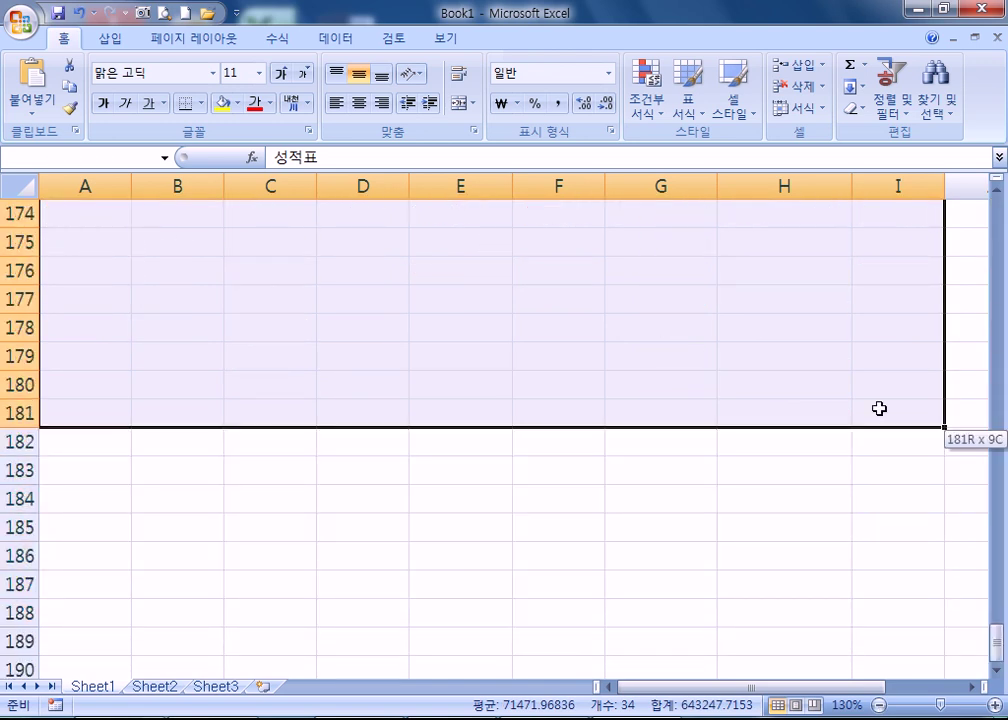
left_click_drag(879, 408, 879, 408)
scroll(619, 353, "up", 6)
key("ctrl+Home")
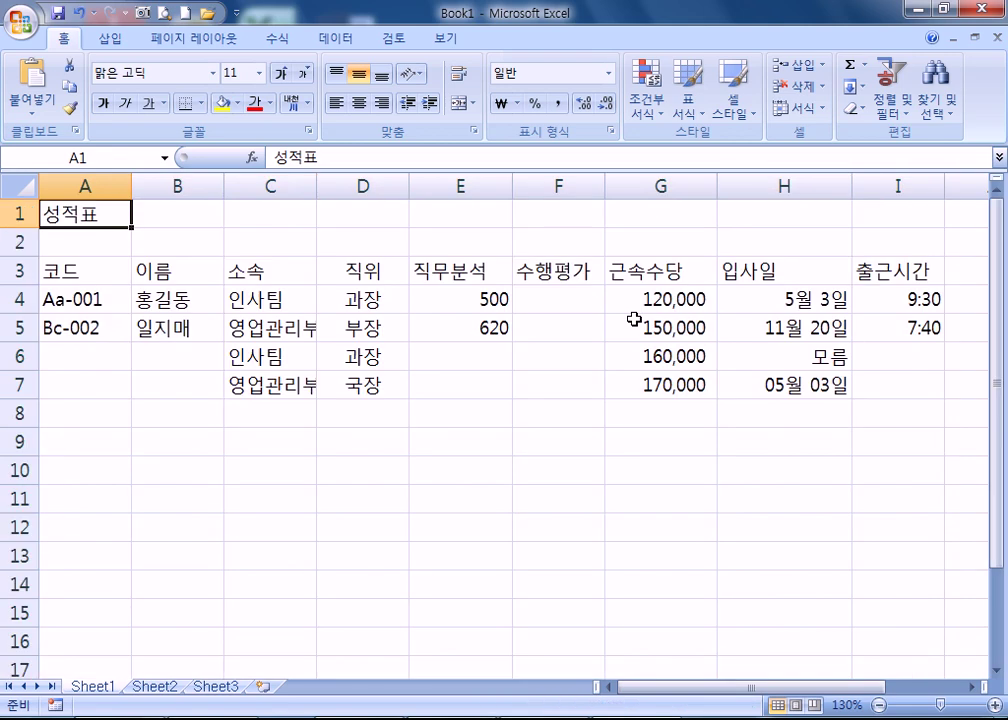
left_click(150, 214)
key("Left")
scroll(497, 296, "down", 8)
scroll(497, 296, "down", 20)
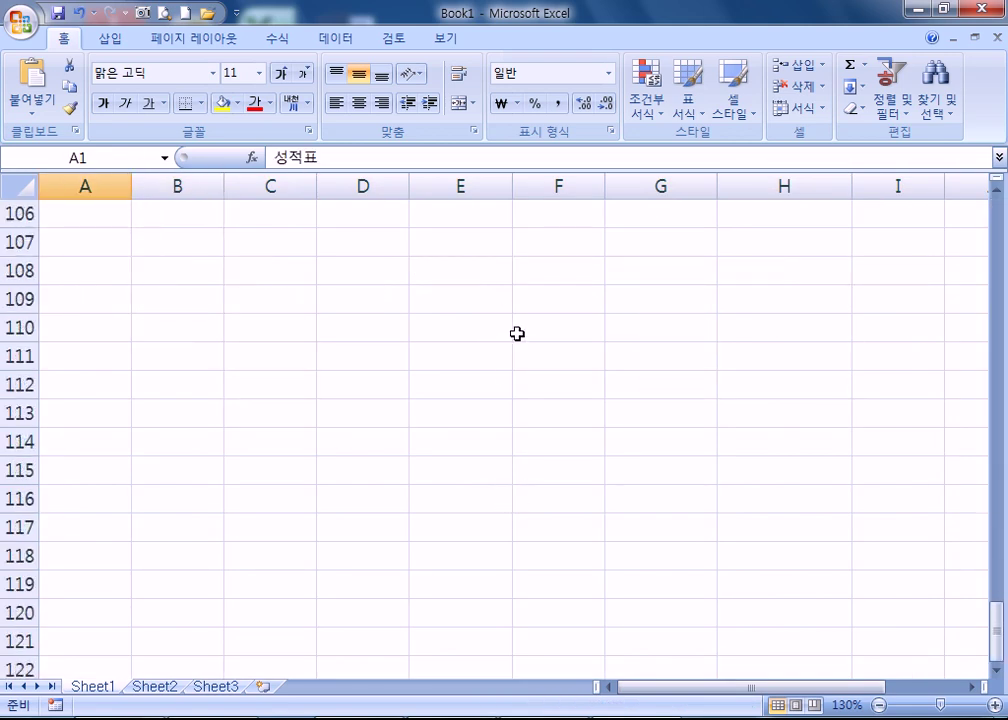
left_click(895, 329, "shift")
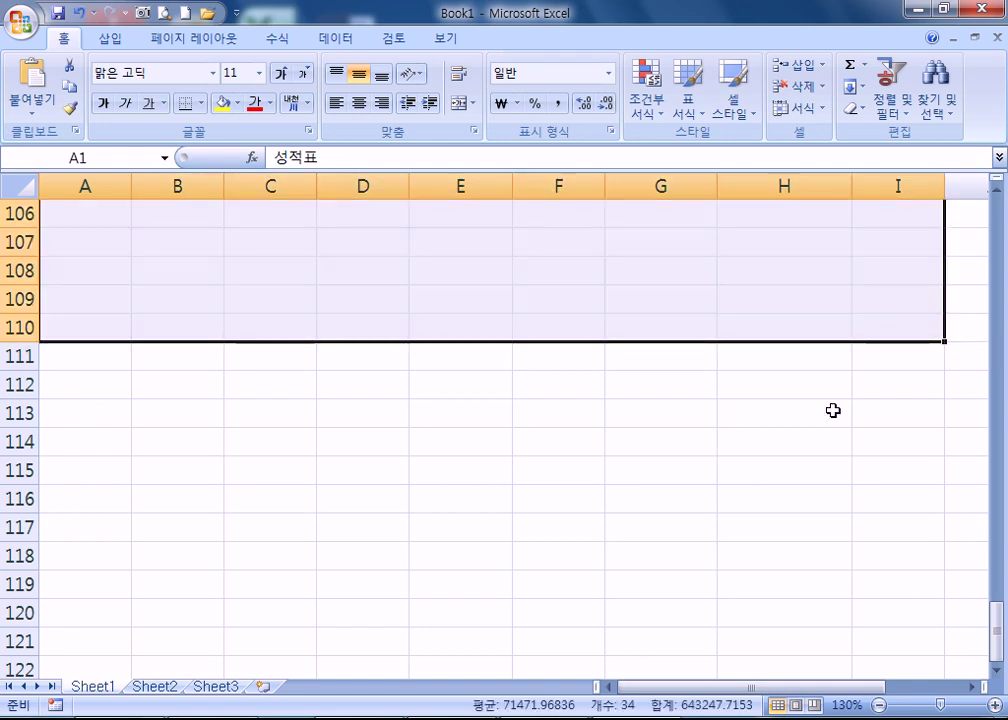
scroll(783, 387, "up", 20)
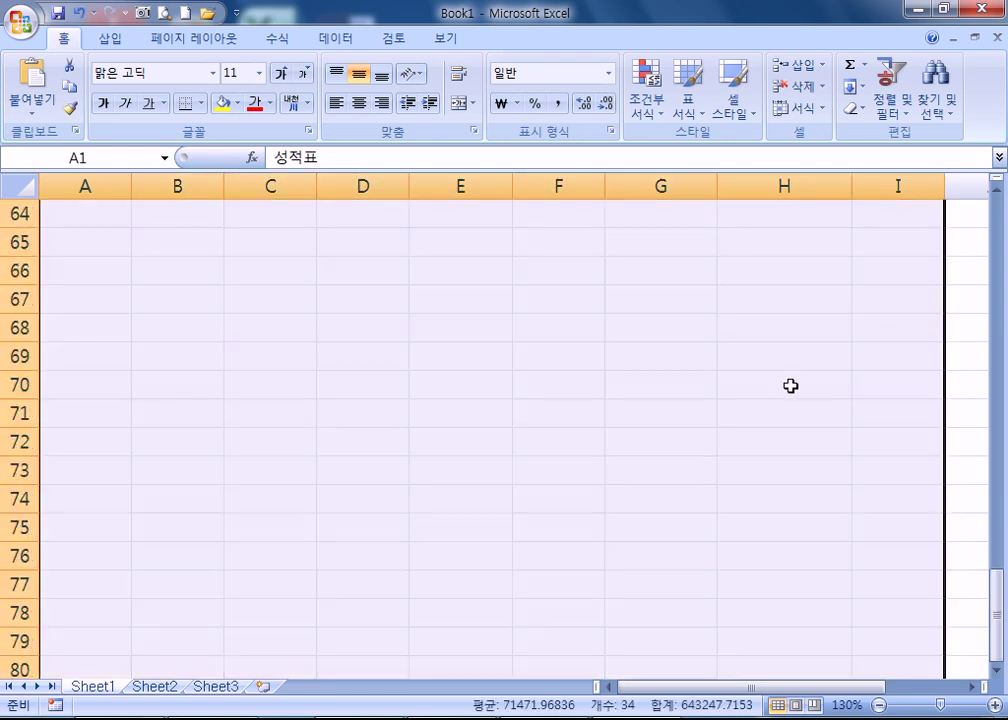
scroll(783, 375, "up", 1)
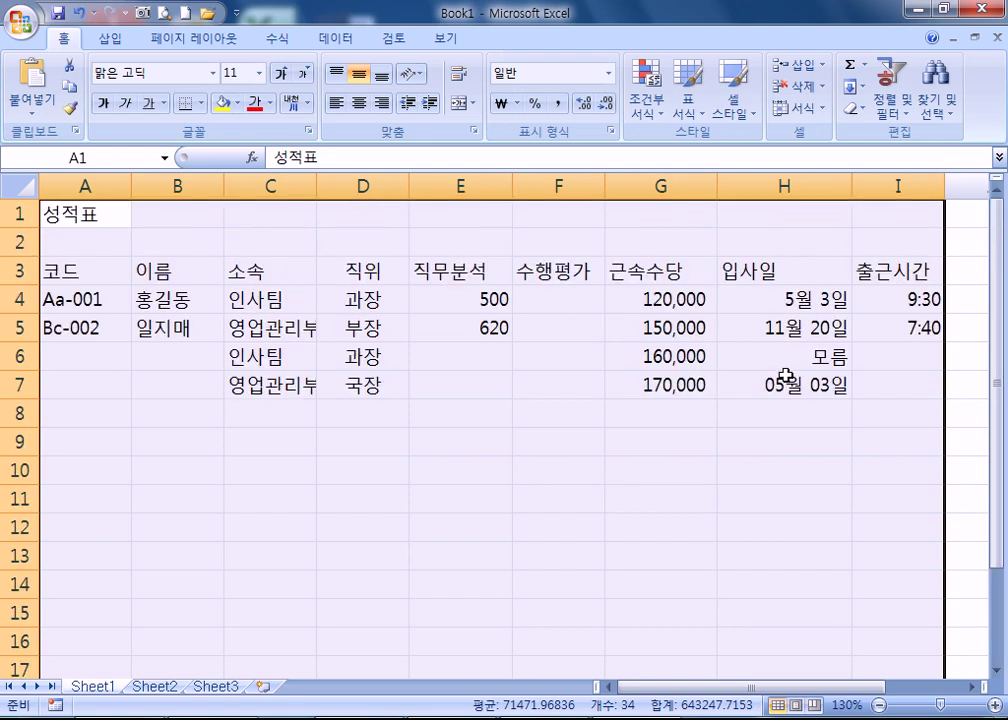
left_click(440, 381)
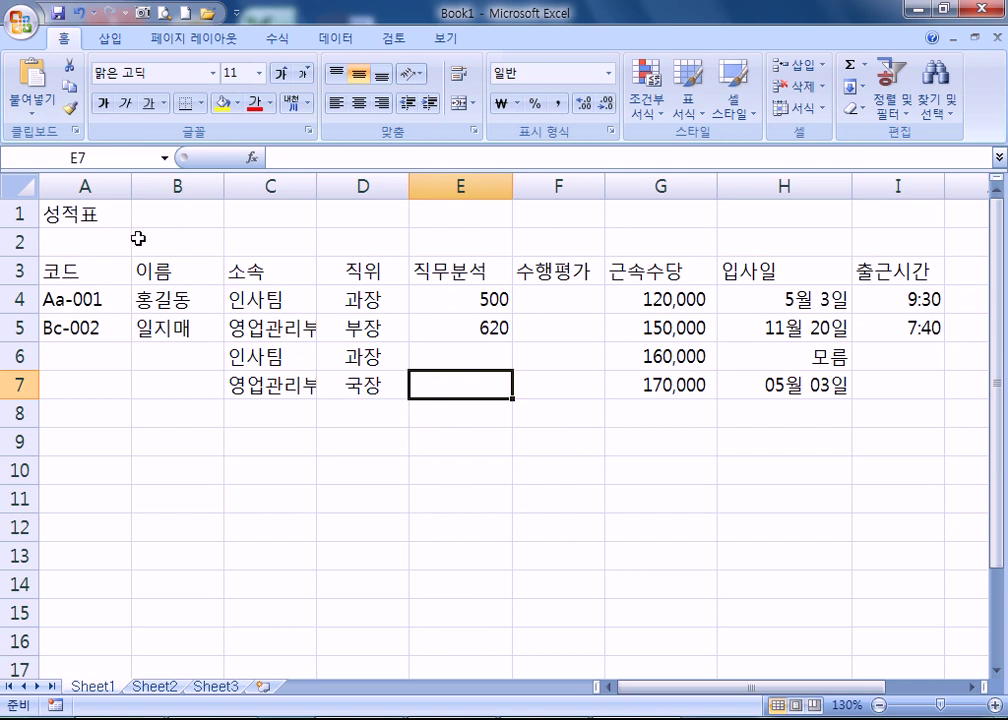
left_click_drag(54, 209, 870, 207)
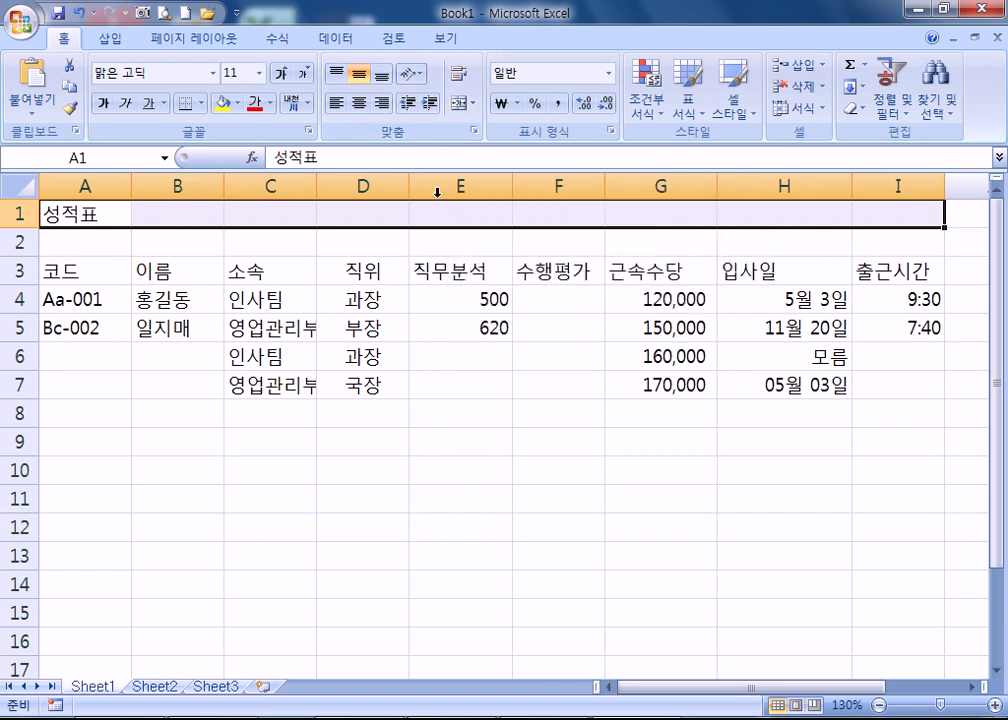
left_click(461, 110)
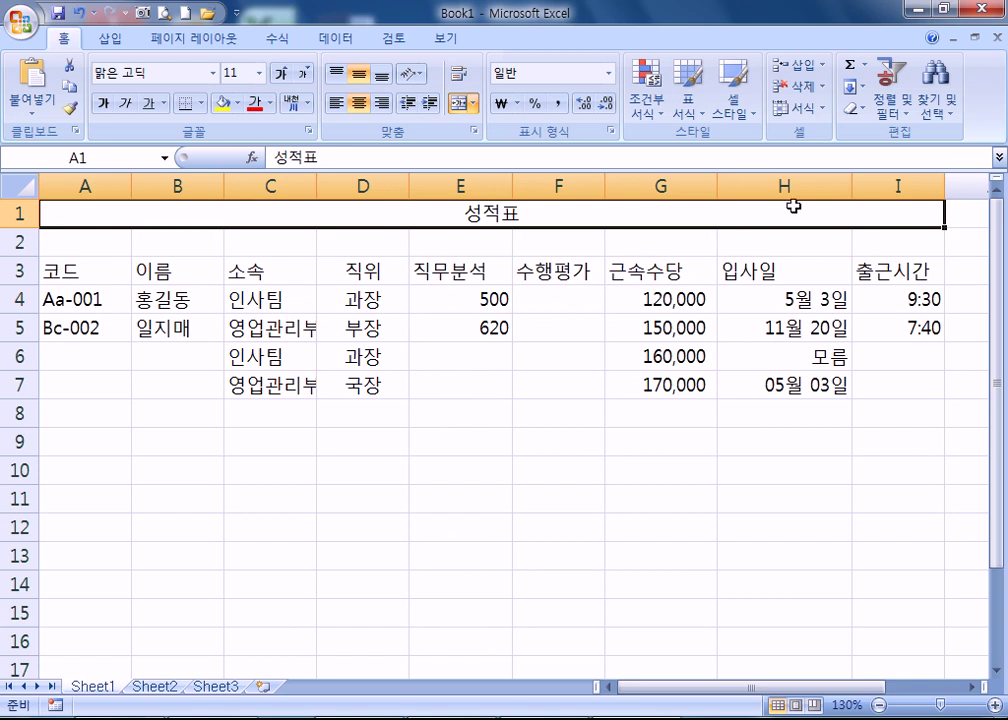
left_click(559, 385)
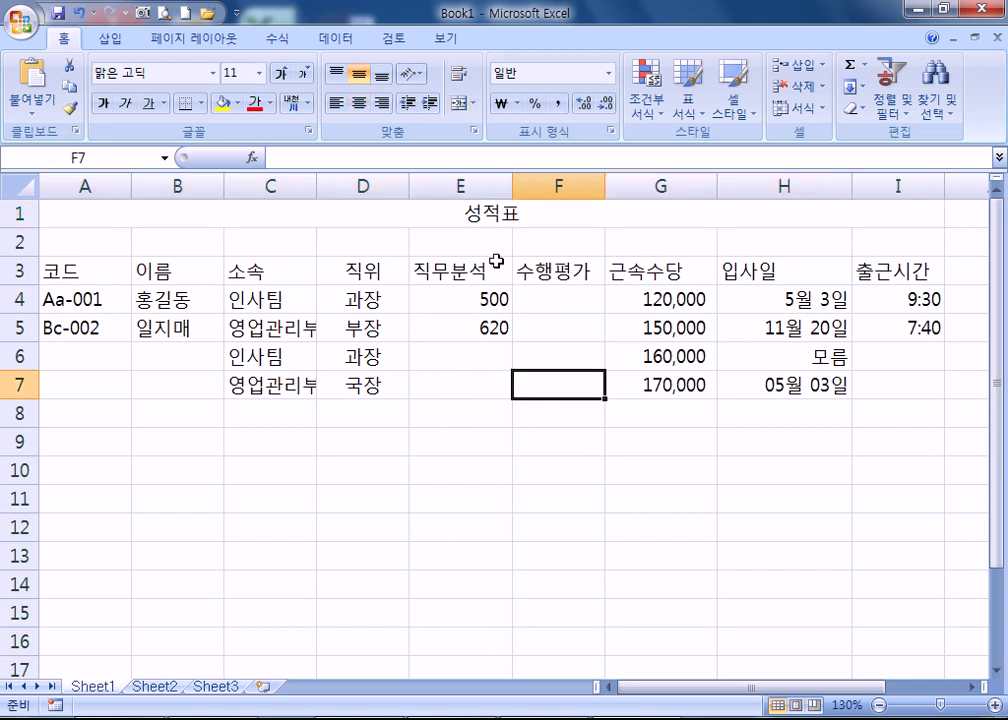
left_click(464, 212)
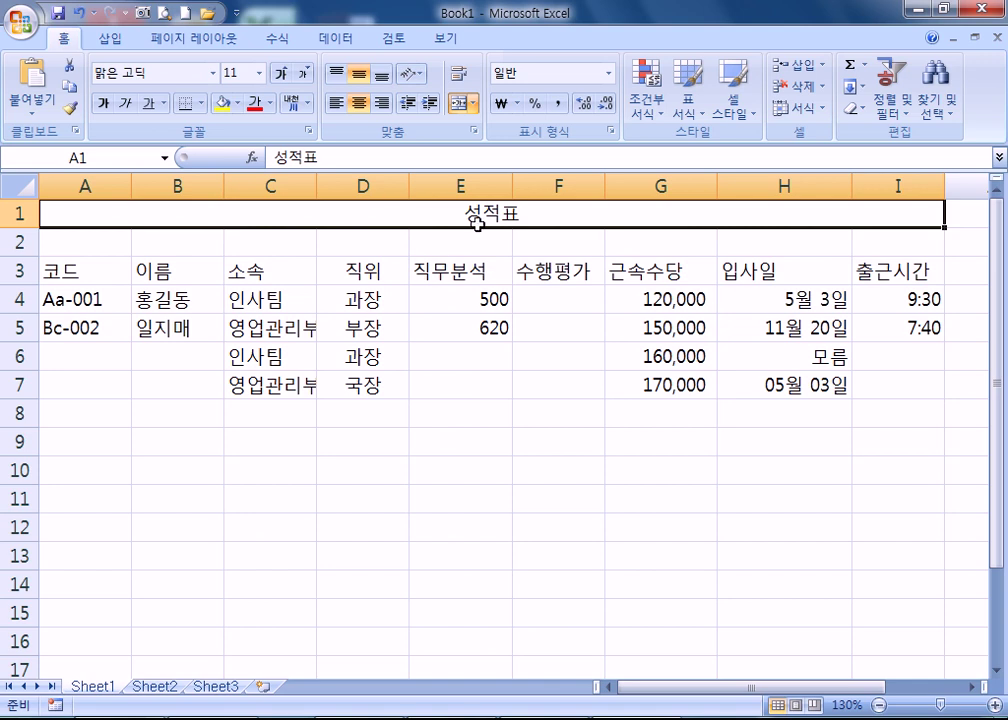
left_click(460, 103)
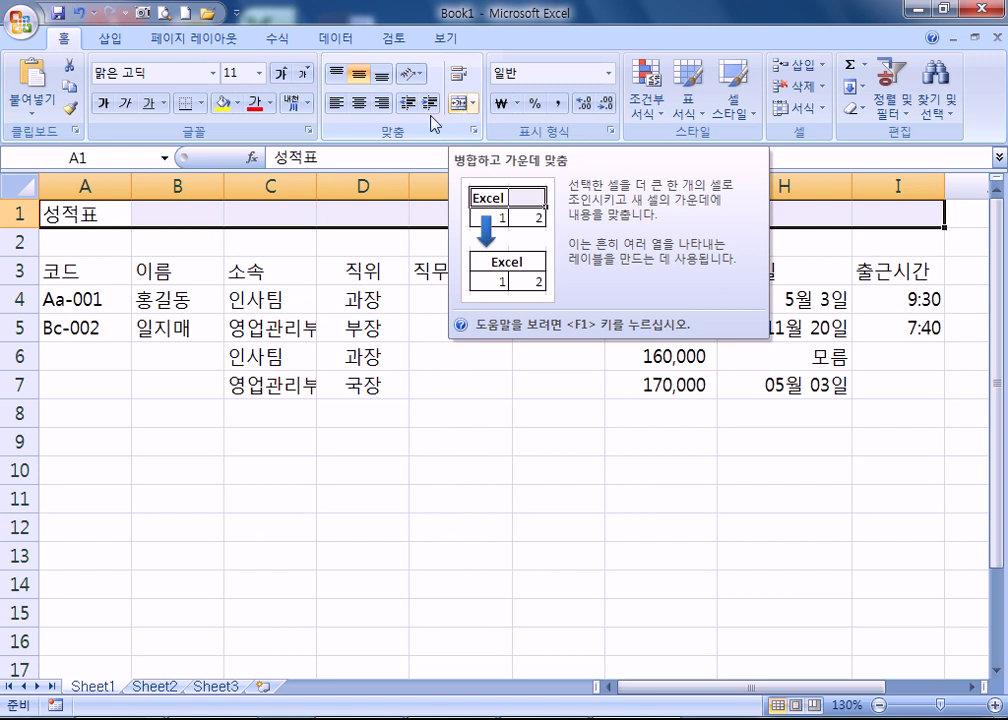
- Enter 중간 in cell B1 beside the title
left_click(169, 218)
type("중간")
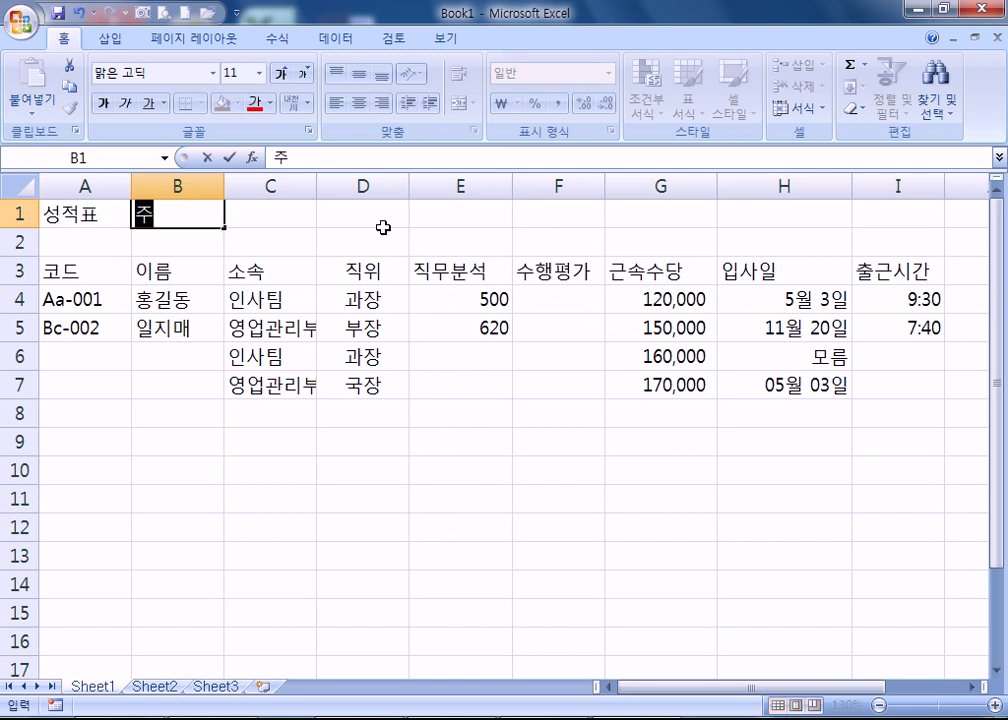
key("Return")
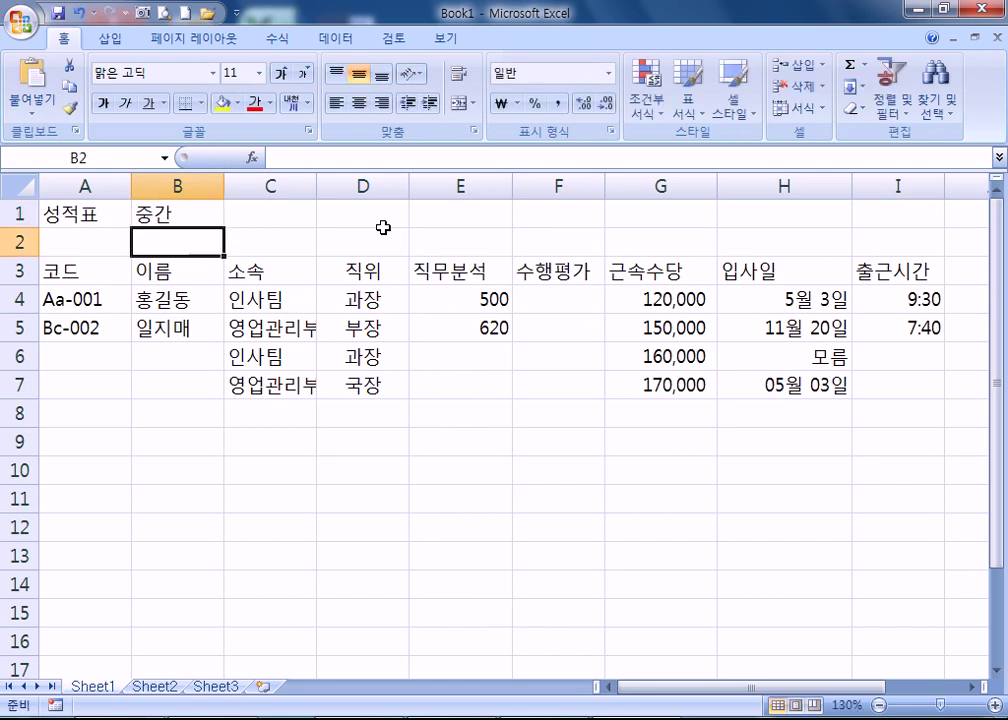
- Merge and center A1:I1, keeping only the 성적표 title after redoing the merge
left_click(74, 214)
left_click_drag(74, 214, 893, 214)
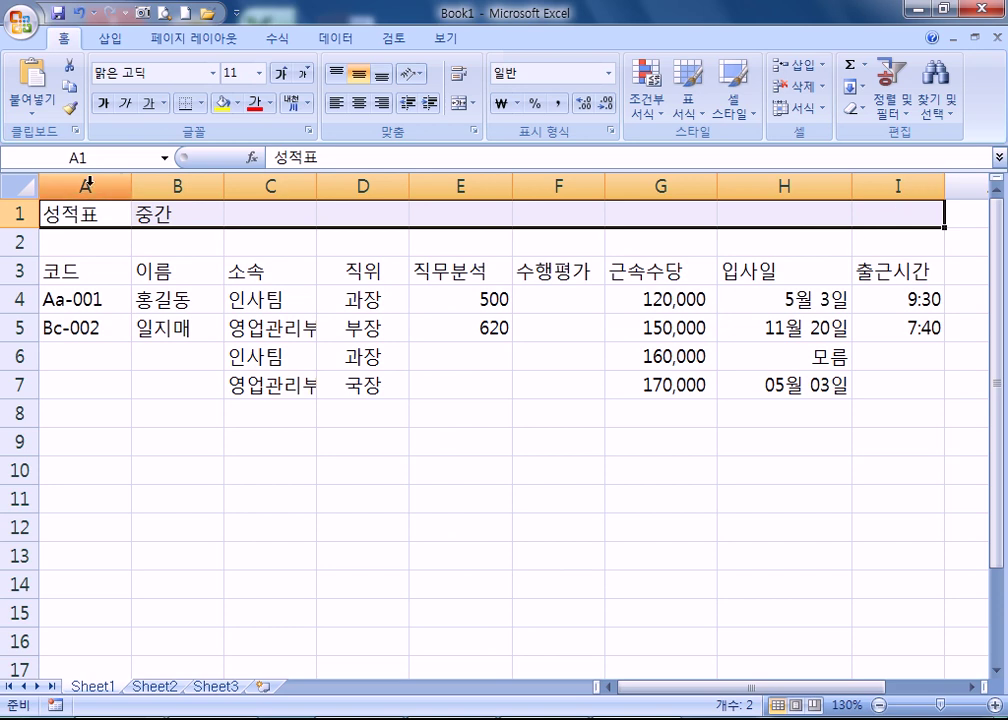
left_click(461, 104)
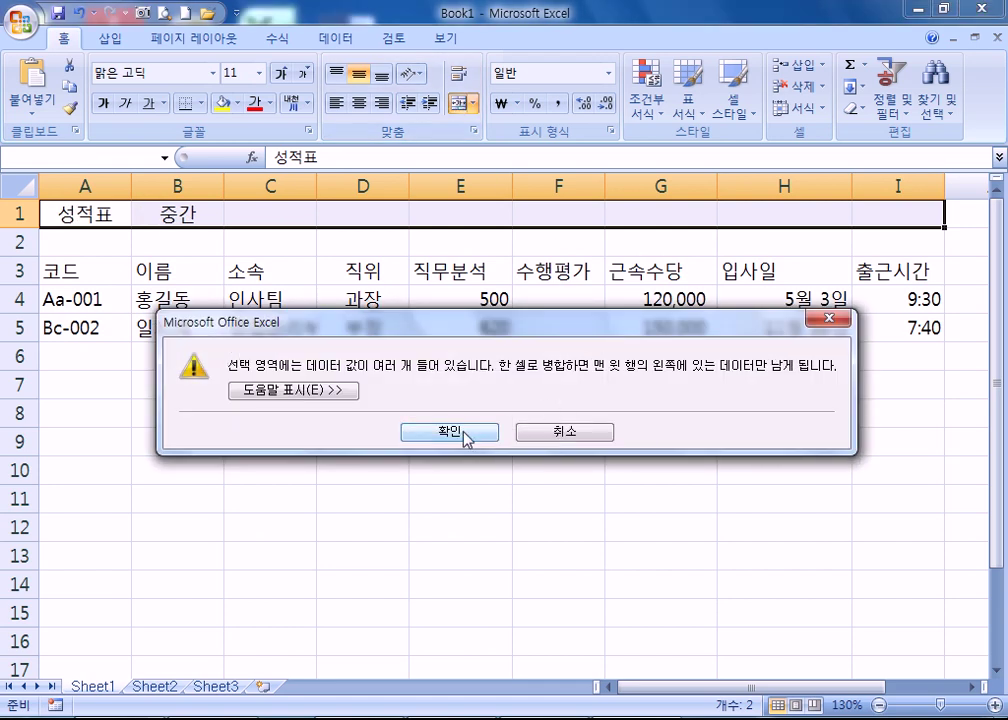
left_click(465, 435)
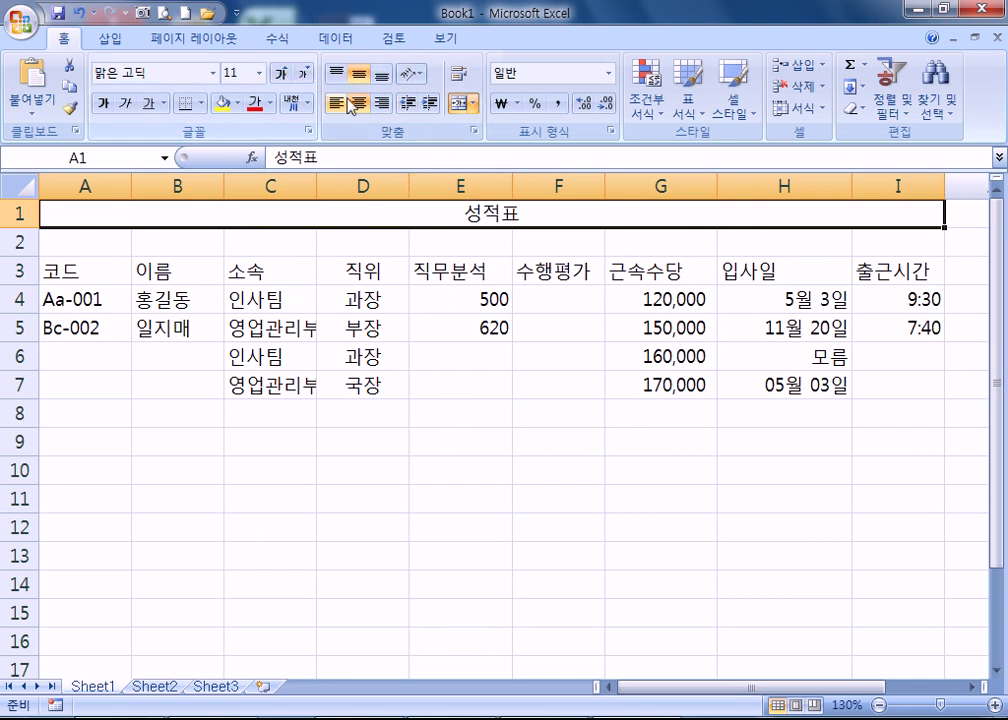
left_click(457, 103)
left_click(457, 105)
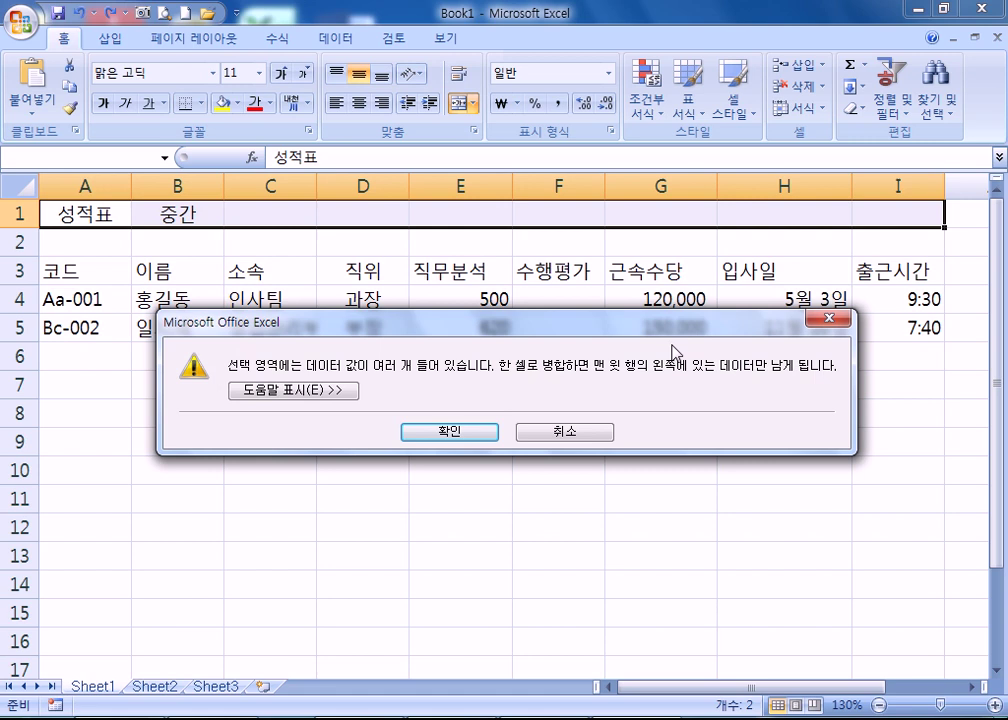
left_click_drag(541, 322, 596, 246)
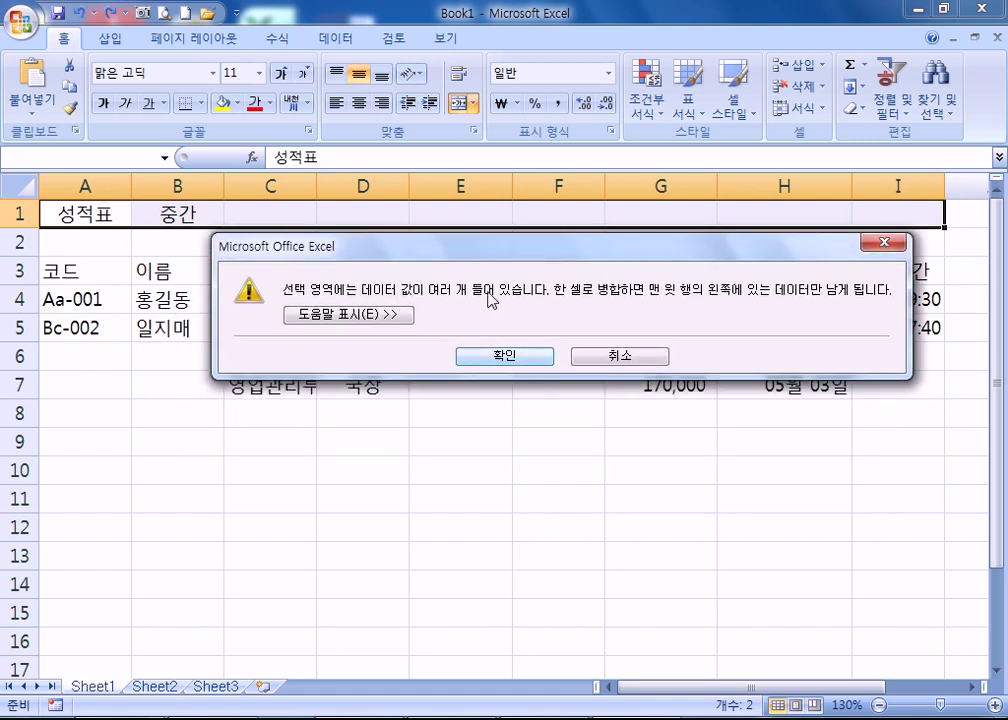
left_click(505, 356)
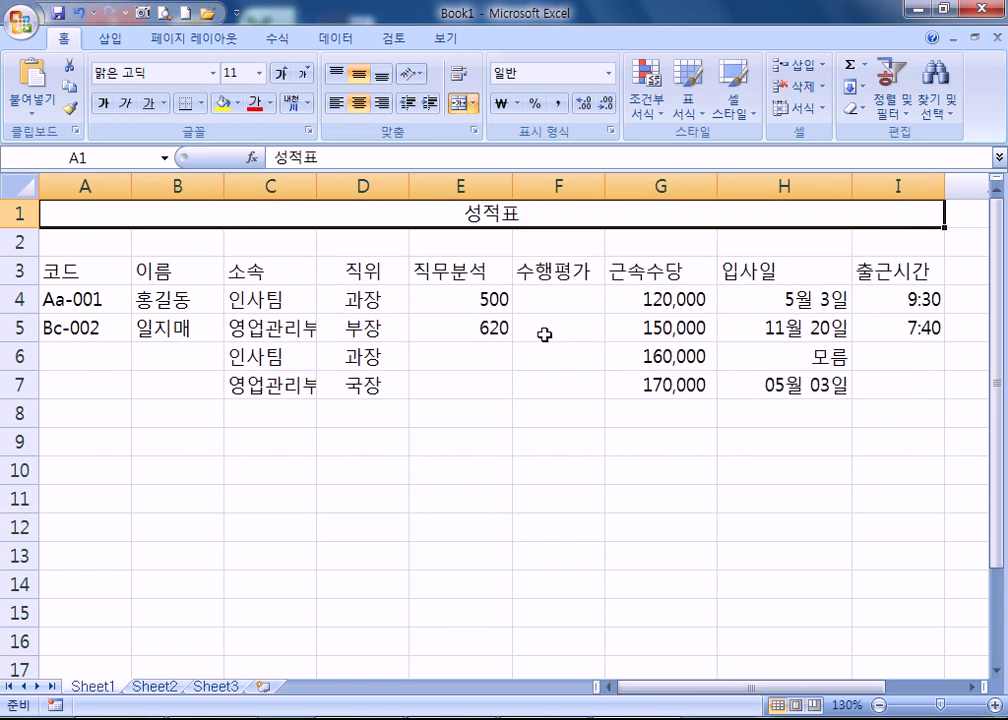
- Try font sizes 20 and then 17 on the 성적표 title
left_click(259, 73)
left_click(234, 264)
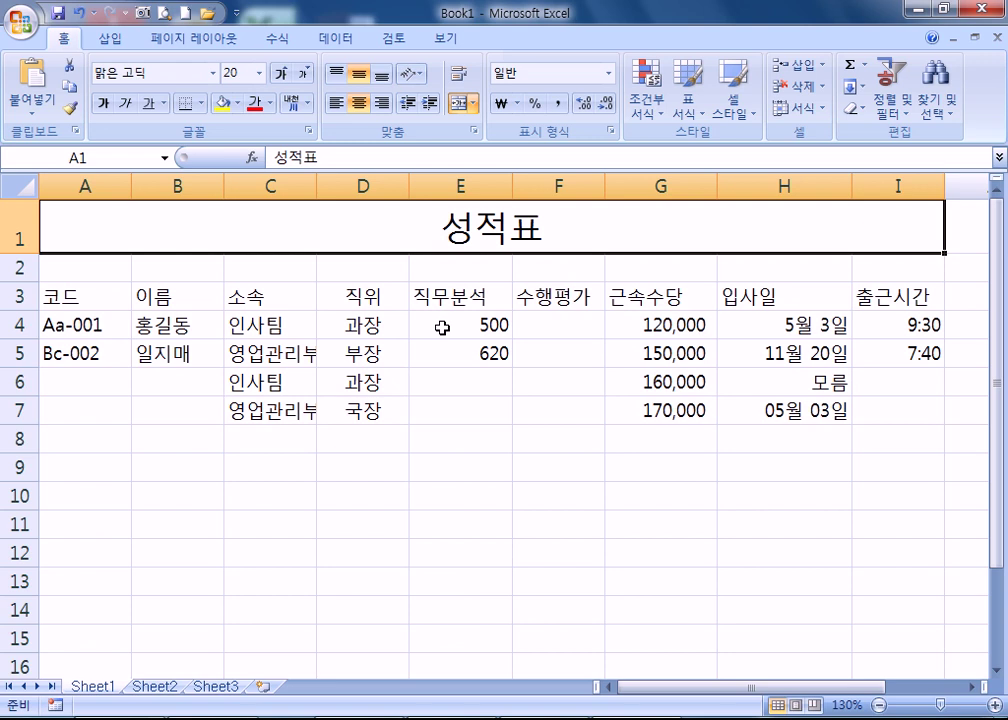
left_click(259, 73)
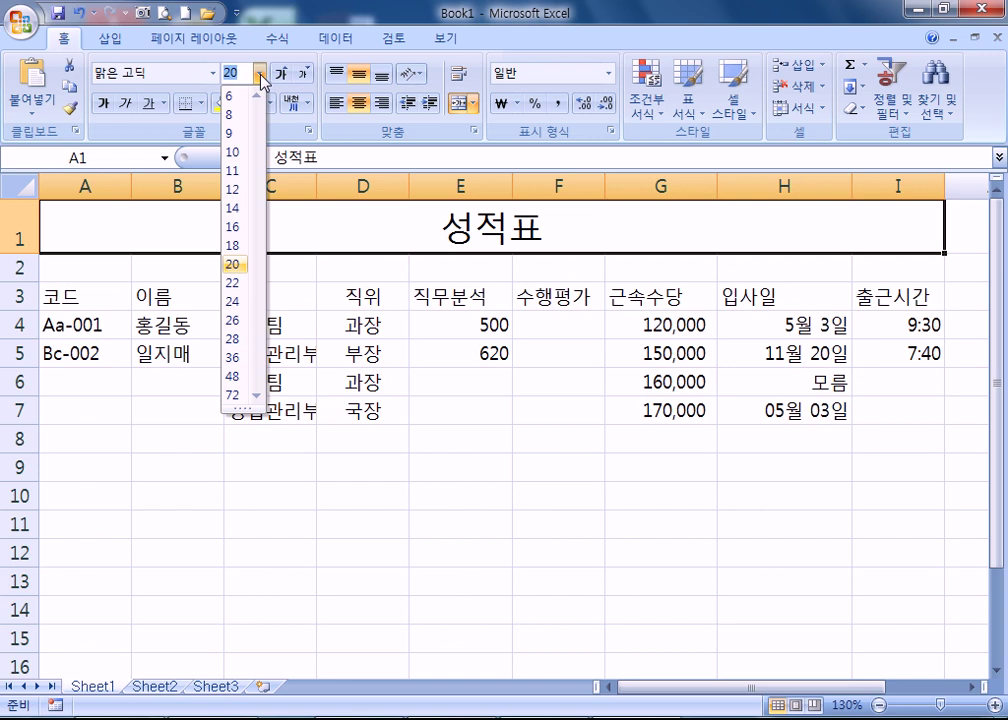
left_click(562, 242)
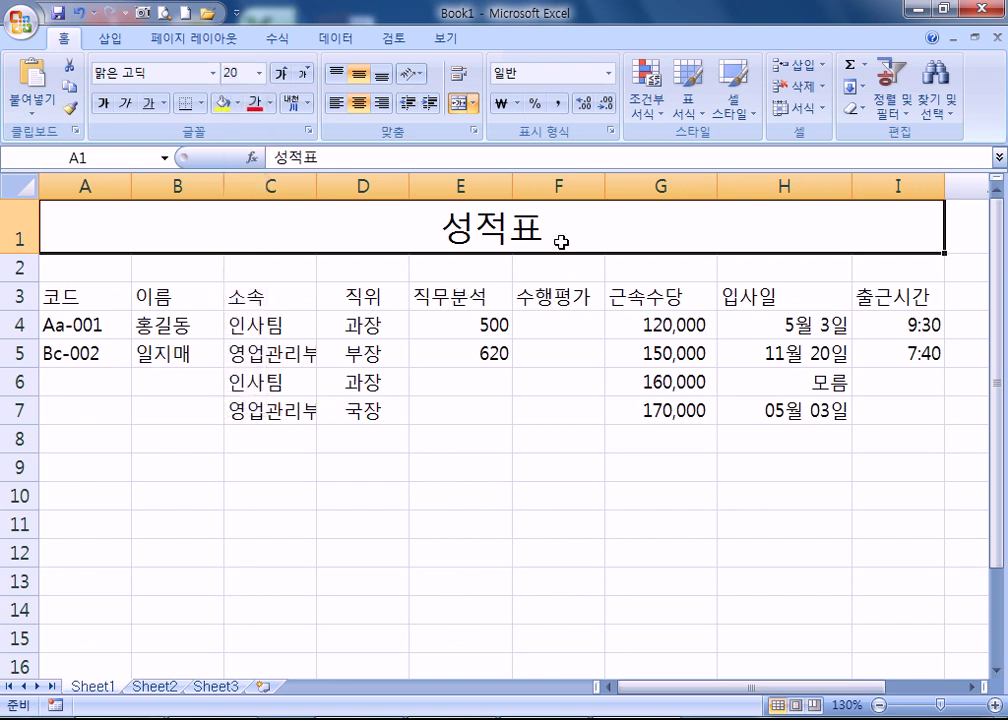
left_click(260, 75)
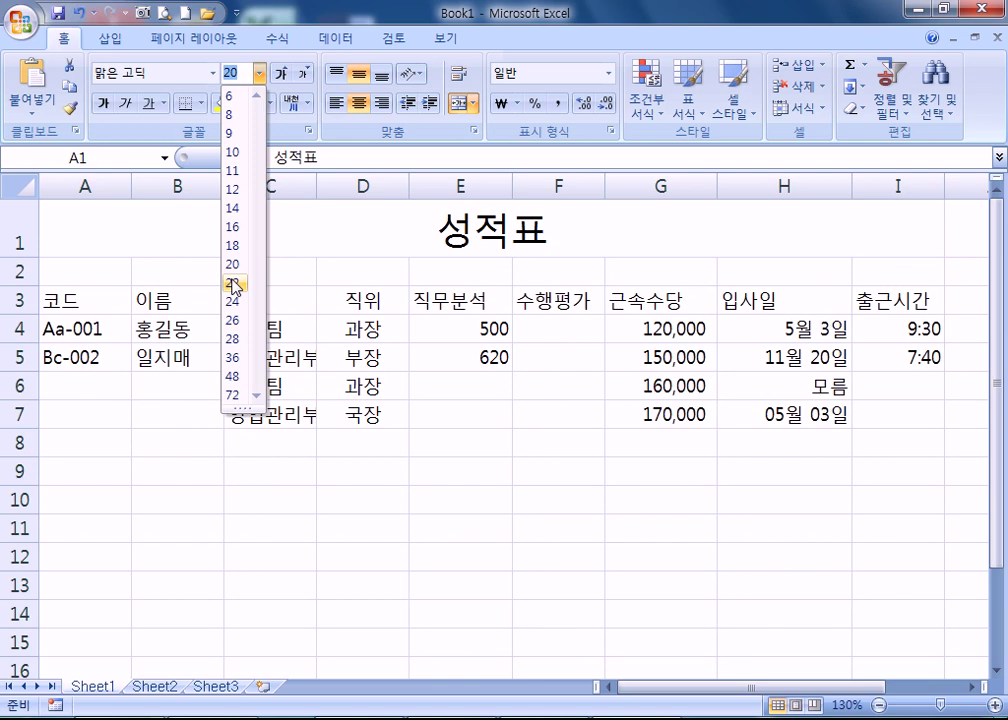
type("17")
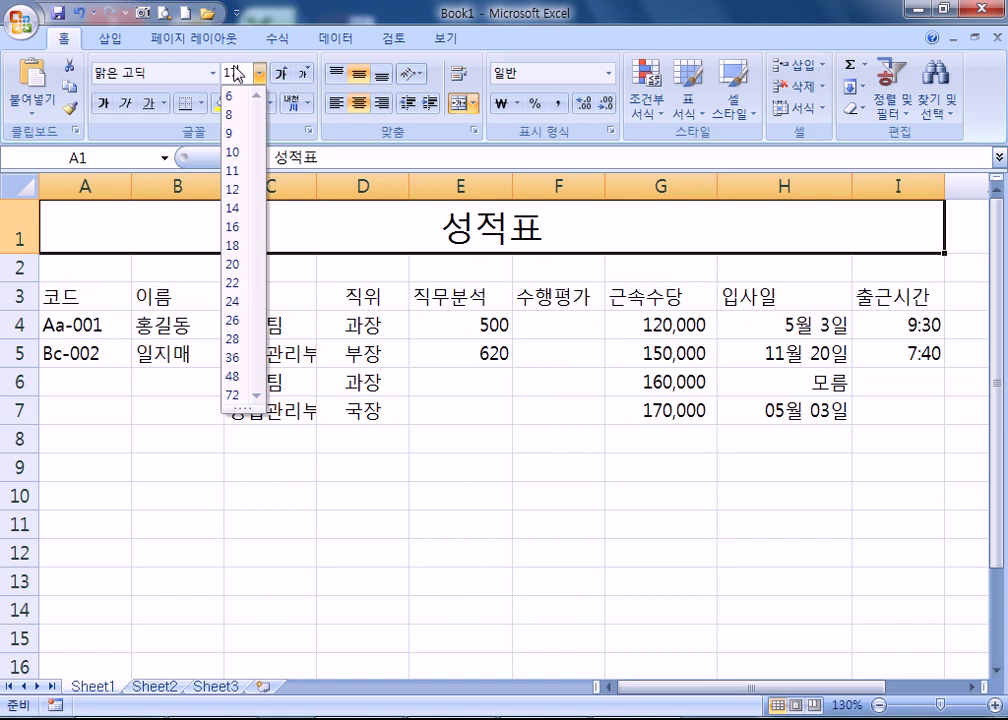
key("Return")
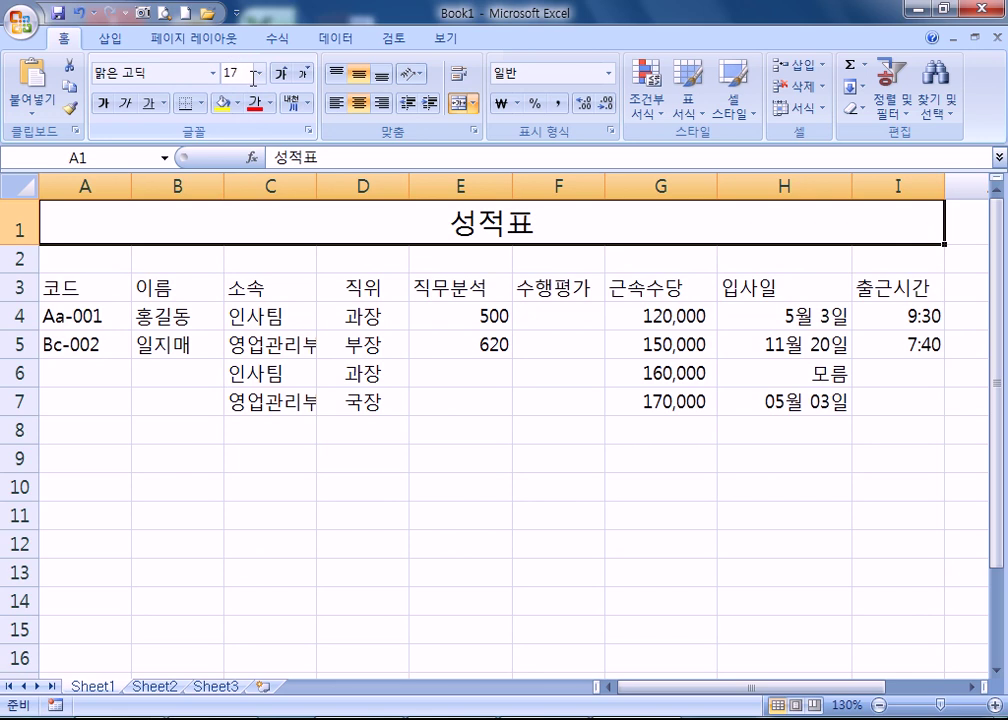
- Set the title font size to 24, then to 25
left_click(259, 73)
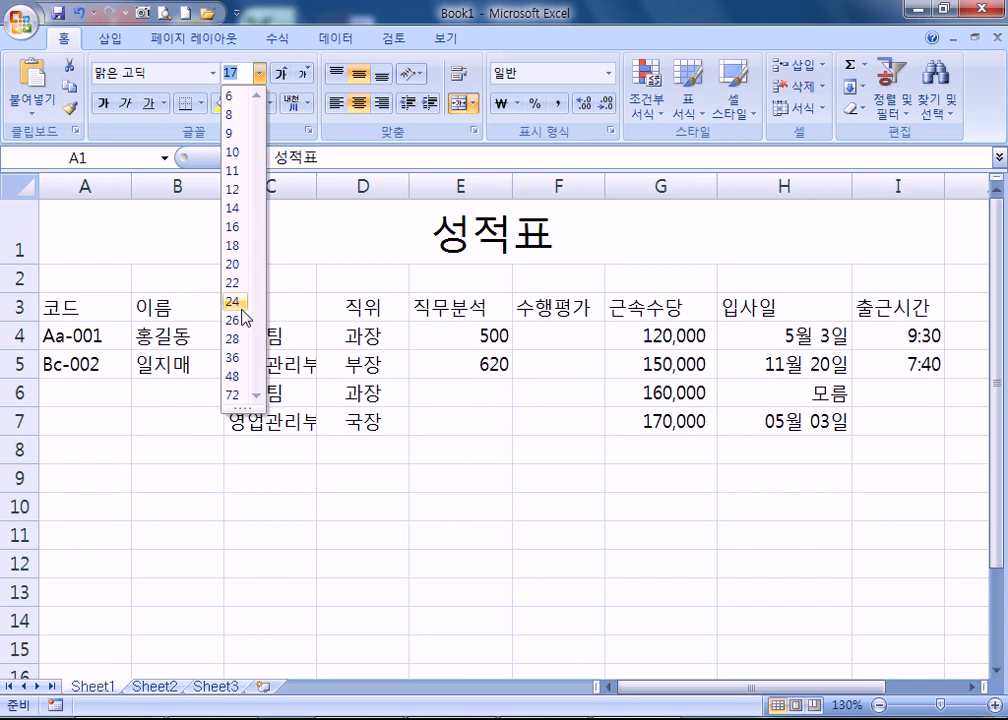
left_click(237, 303)
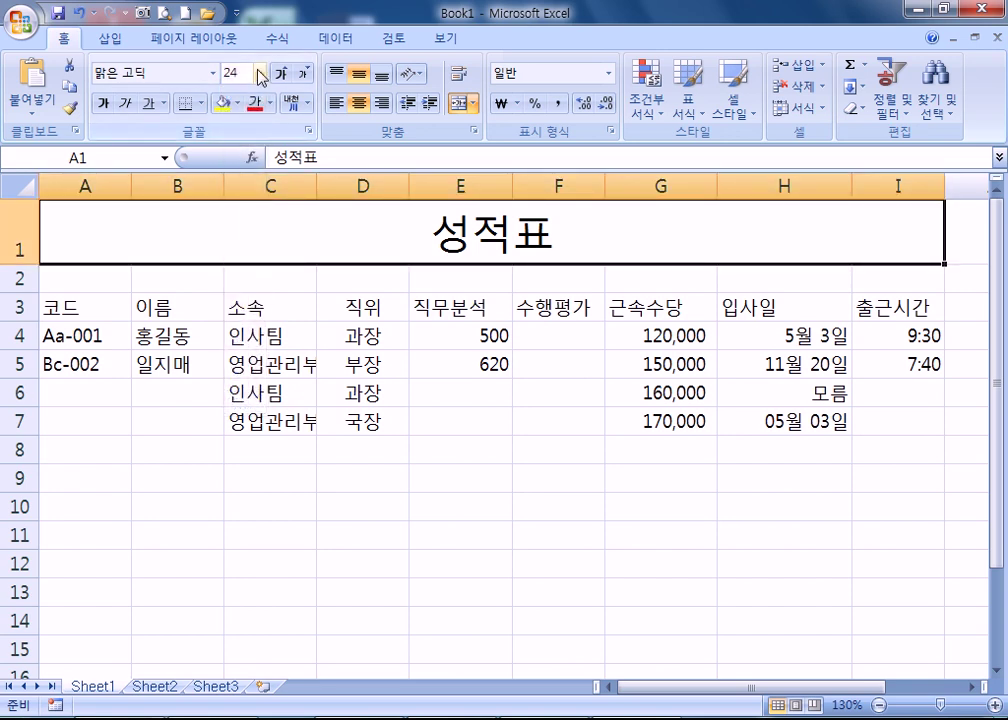
left_click(259, 73)
type("25")
key("Return")
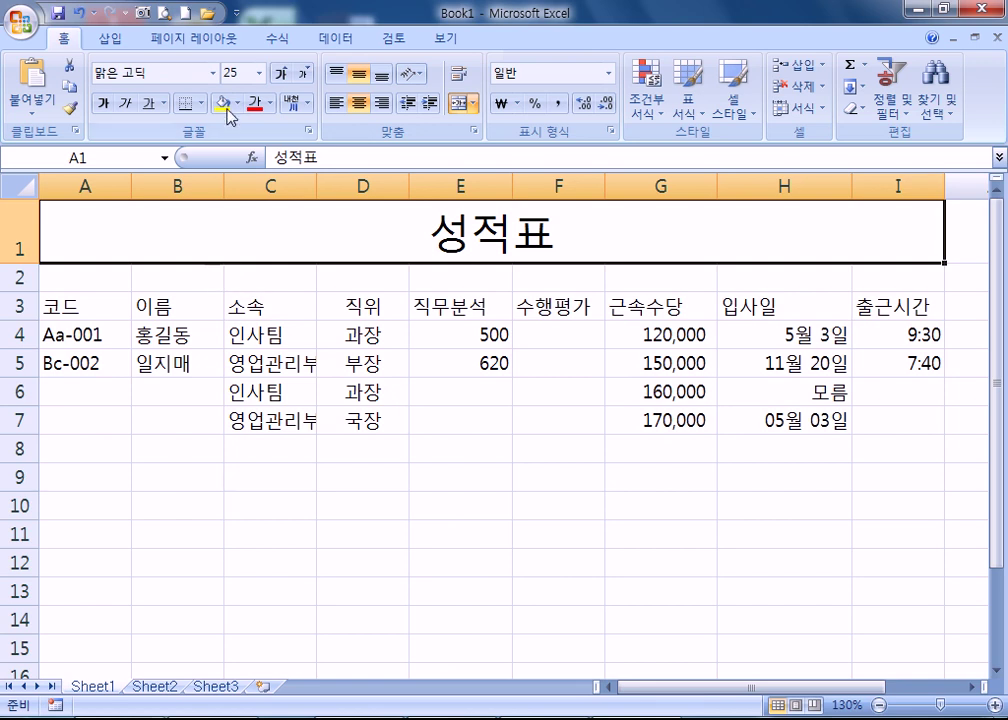
- Format the 성적표 title in 궁서 font, bold and underlined
left_click(213, 76)
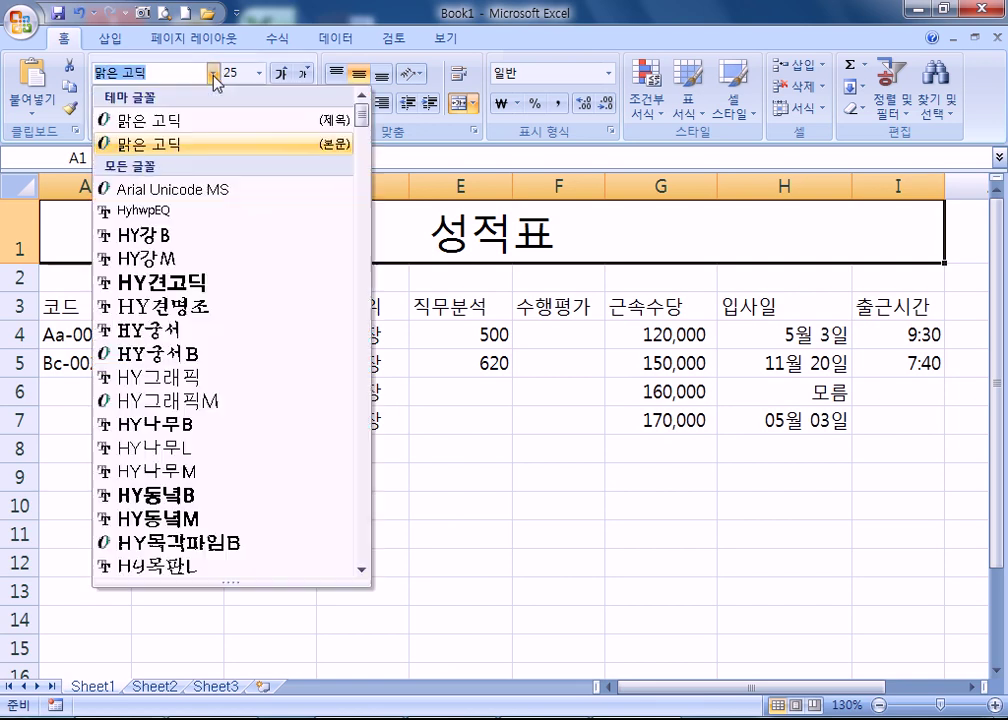
scroll(190, 358, "down", 1)
scroll(190, 358, "down", 11)
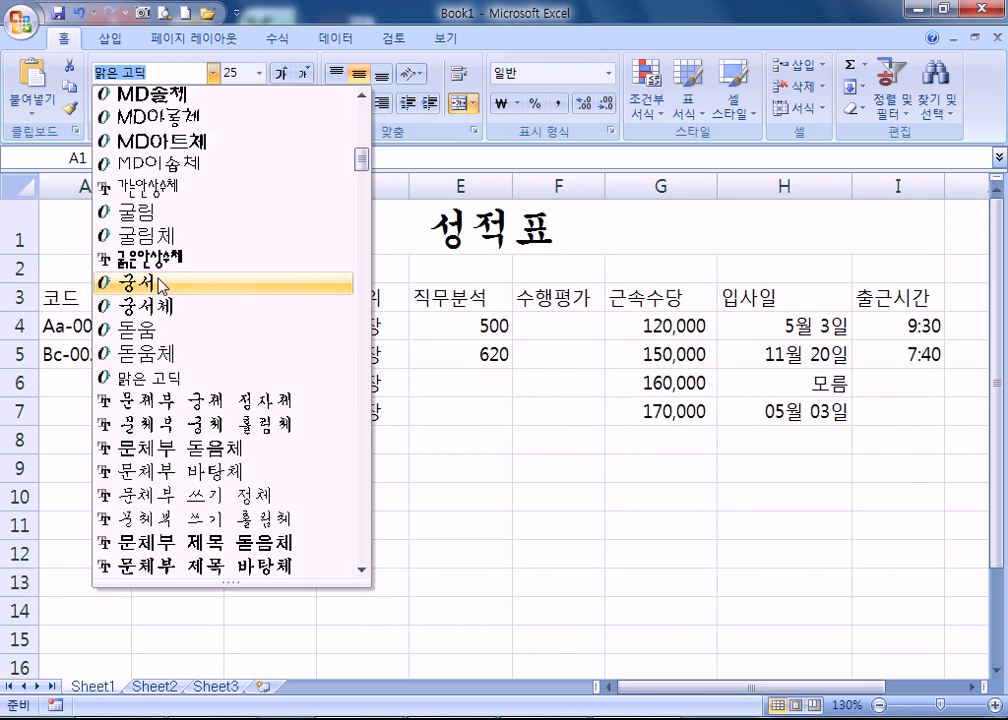
left_click(163, 285)
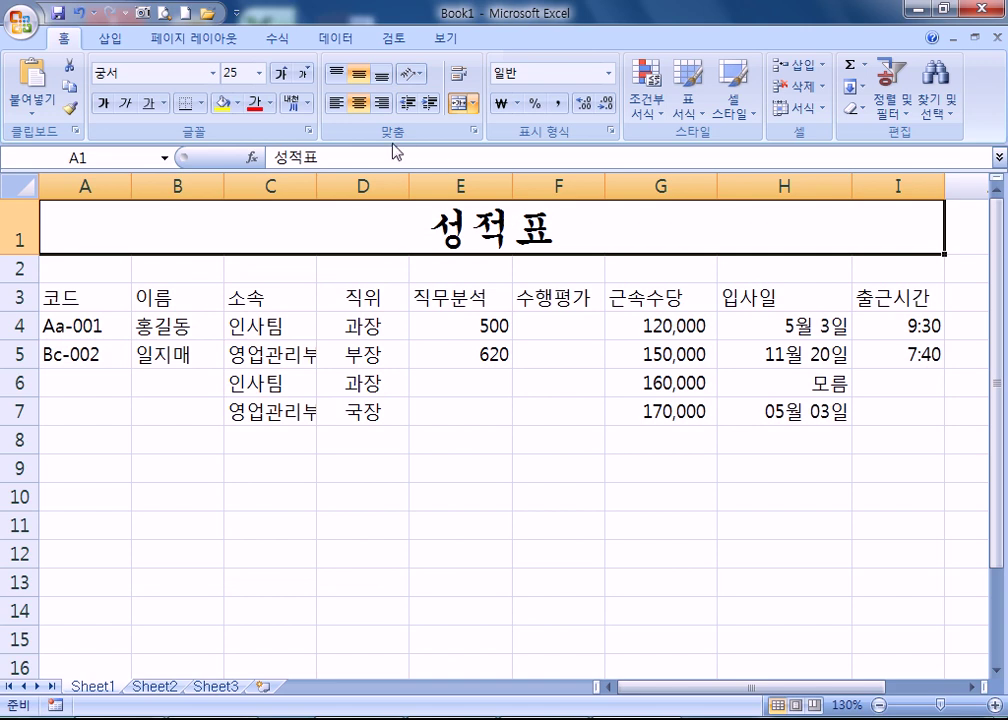
left_click(103, 106)
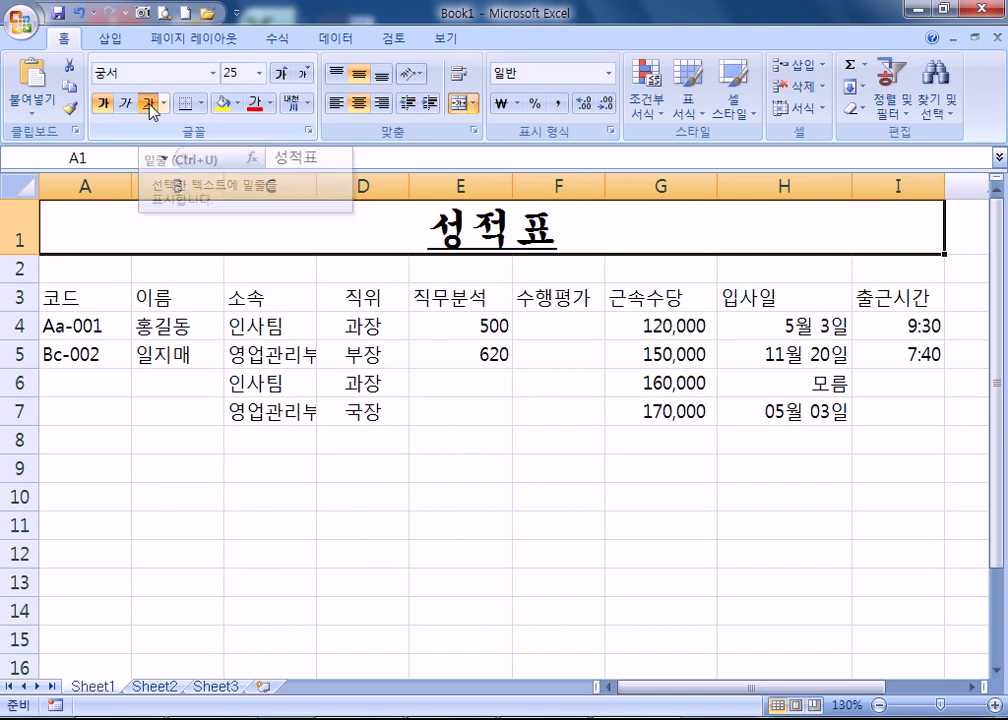
left_click(148, 104)
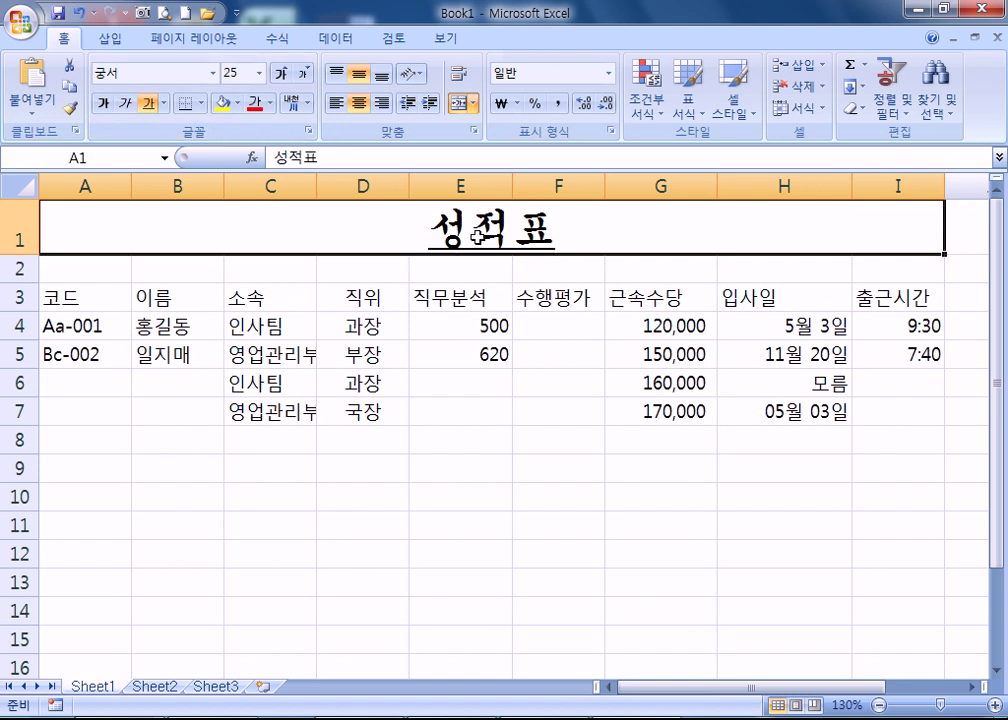
- Try a double underline on the title, then remove all underlining
left_click(164, 105)
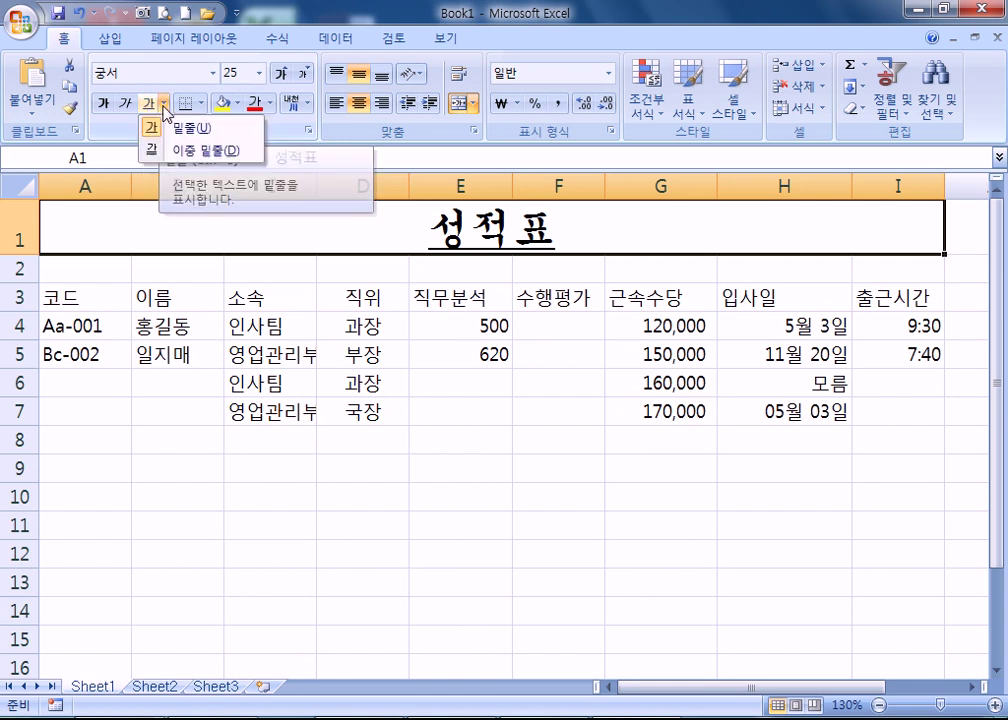
left_click(190, 151)
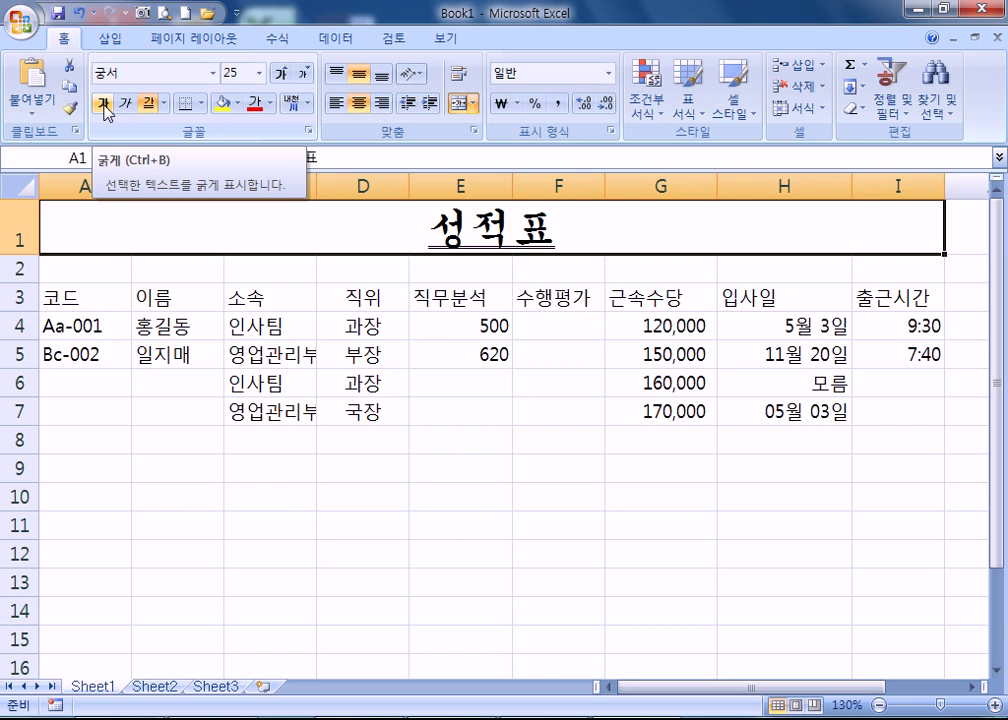
left_click(104, 106)
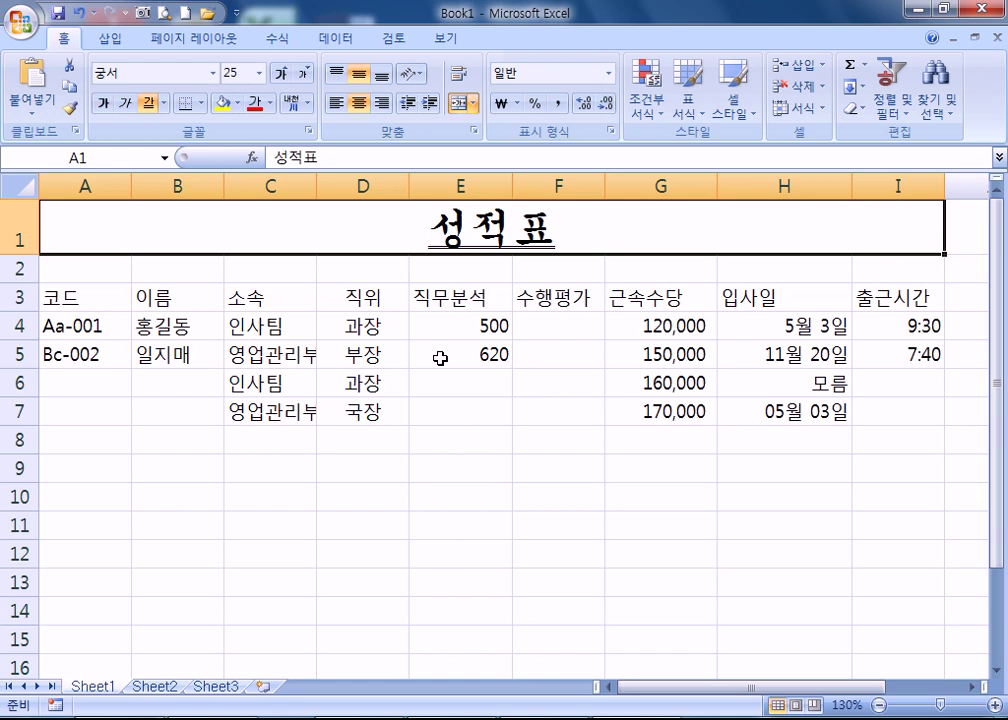
left_click(148, 108)
left_click(148, 108)
left_click(148, 108)
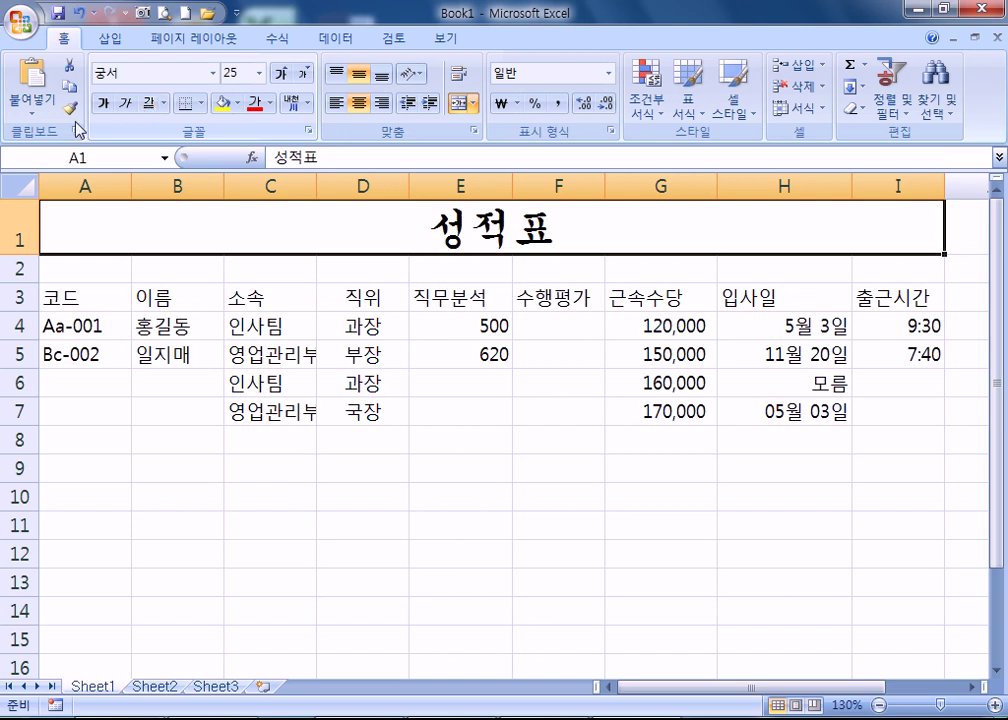
- Toggle italic on and off, leaving the title upright
left_click(126, 104)
left_click(126, 104)
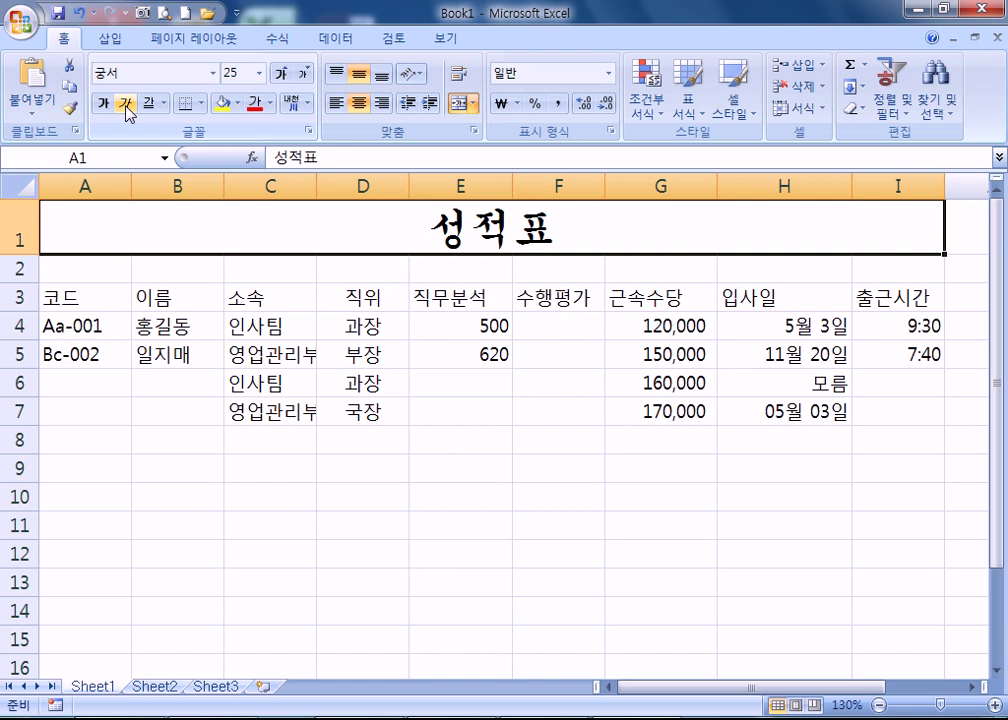
right_click(411, 232)
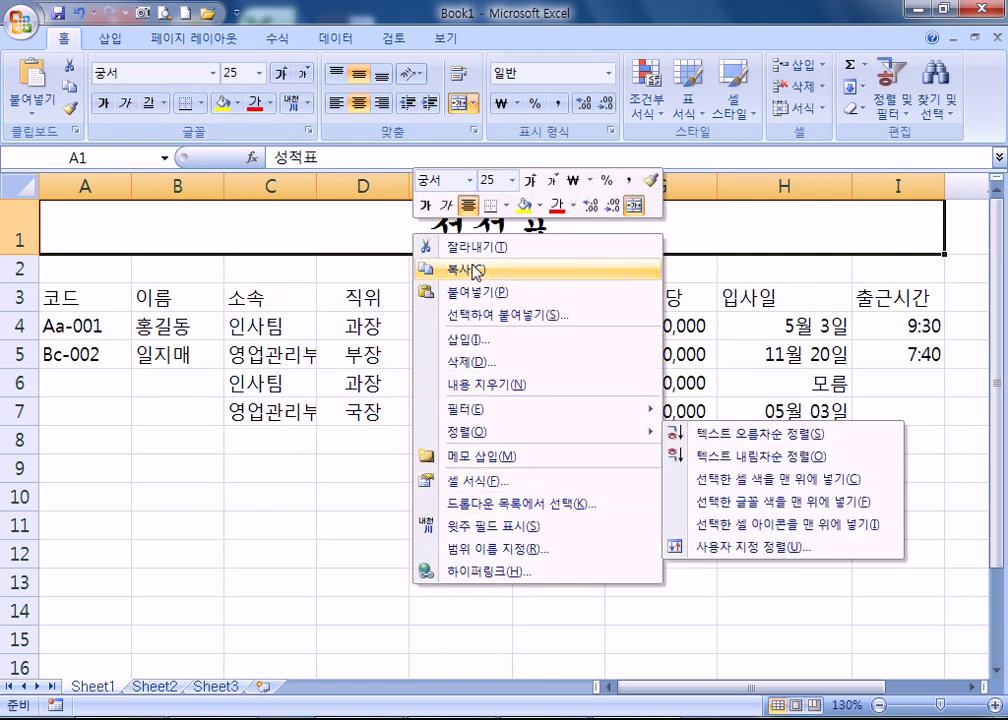
left_click(359, 225)
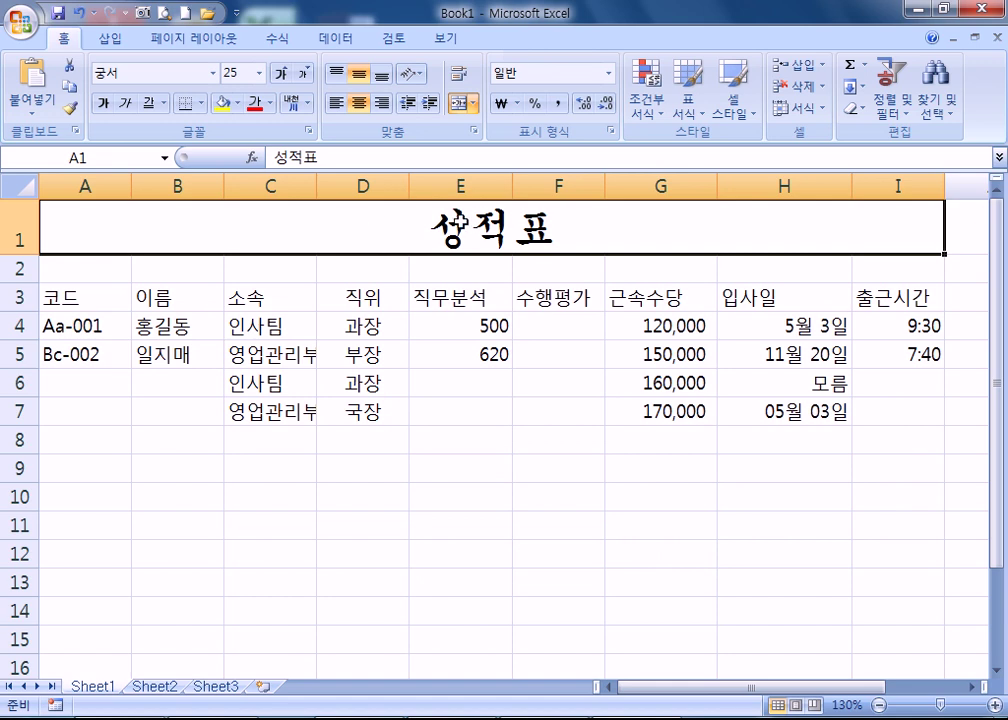
- Give the merged 성적표 title cell A1 a yellow background fill
left_click(238, 104)
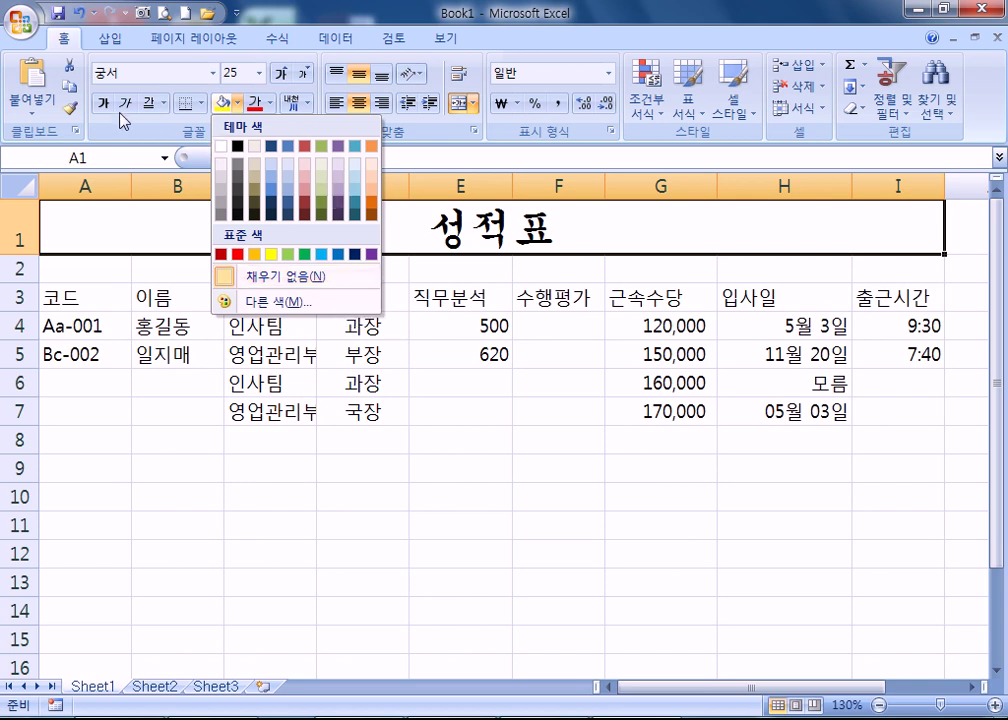
left_click(237, 103)
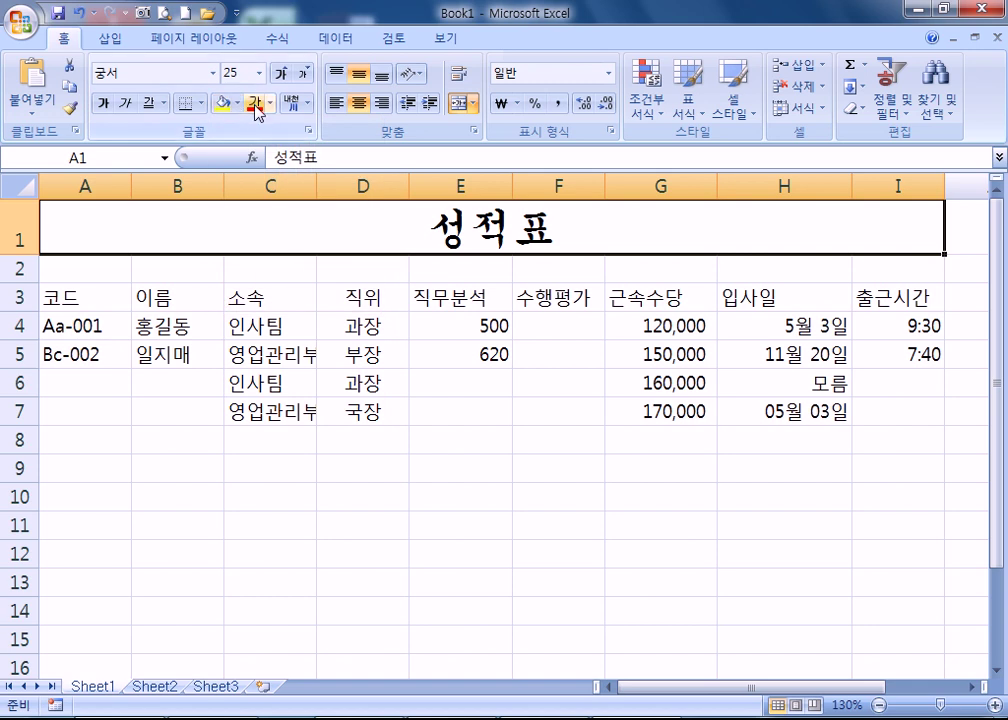
left_click(222, 103)
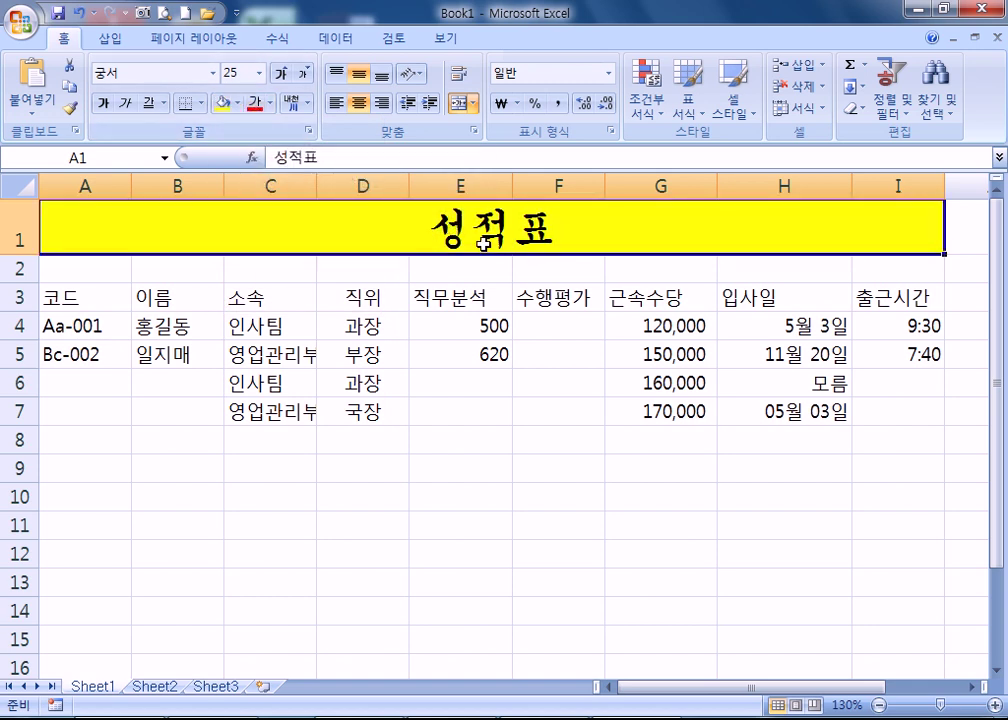
left_click(239, 104)
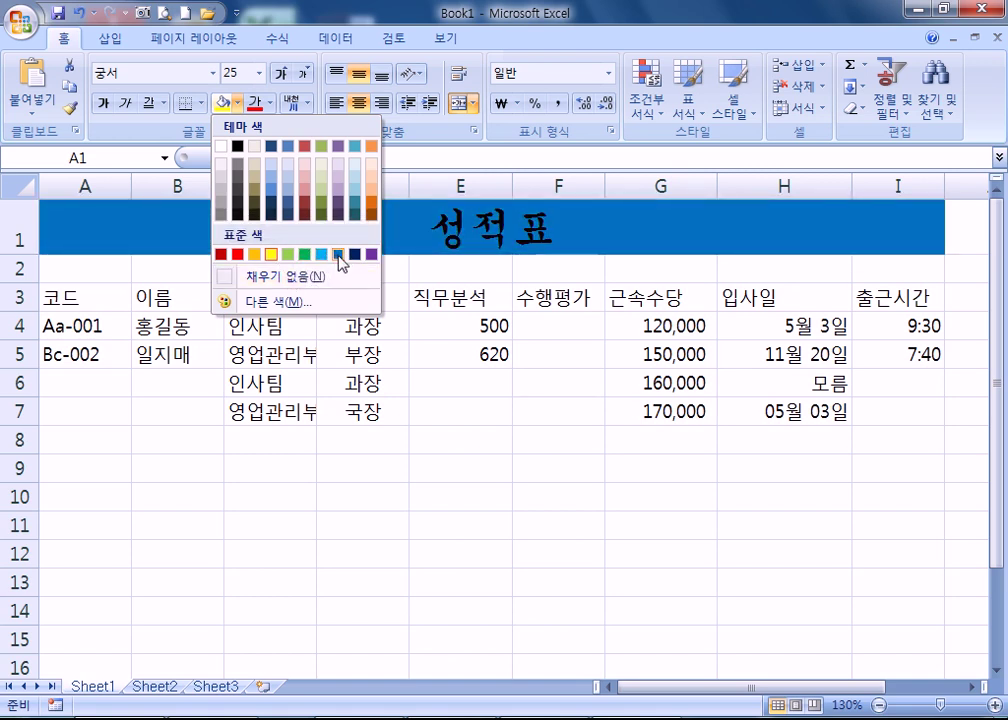
- Fill the title row yellow and make the 성적표 title text blue, then select E4
left_click(271, 254)
left_click(269, 103)
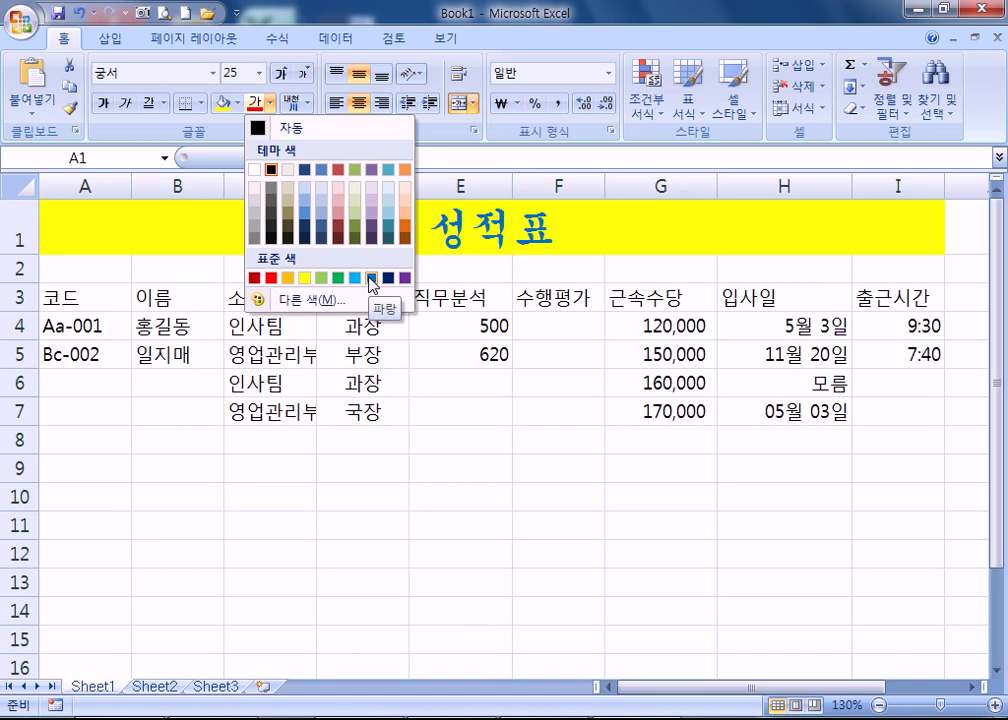
left_click(371, 280)
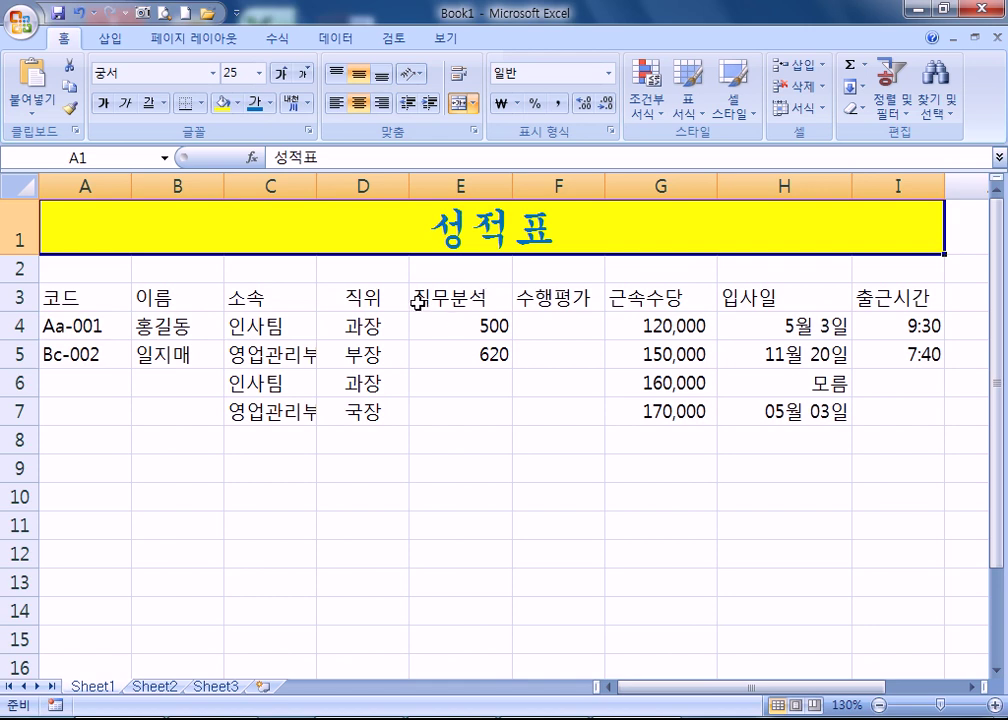
left_click(450, 323)
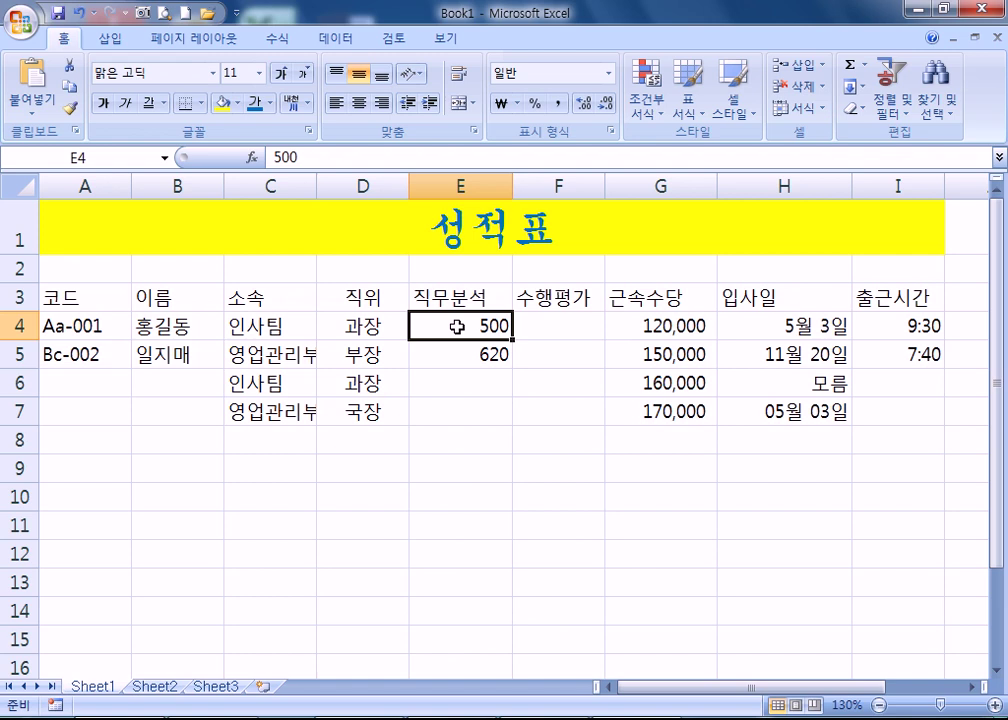
left_click_drag(456, 326, 461, 412)
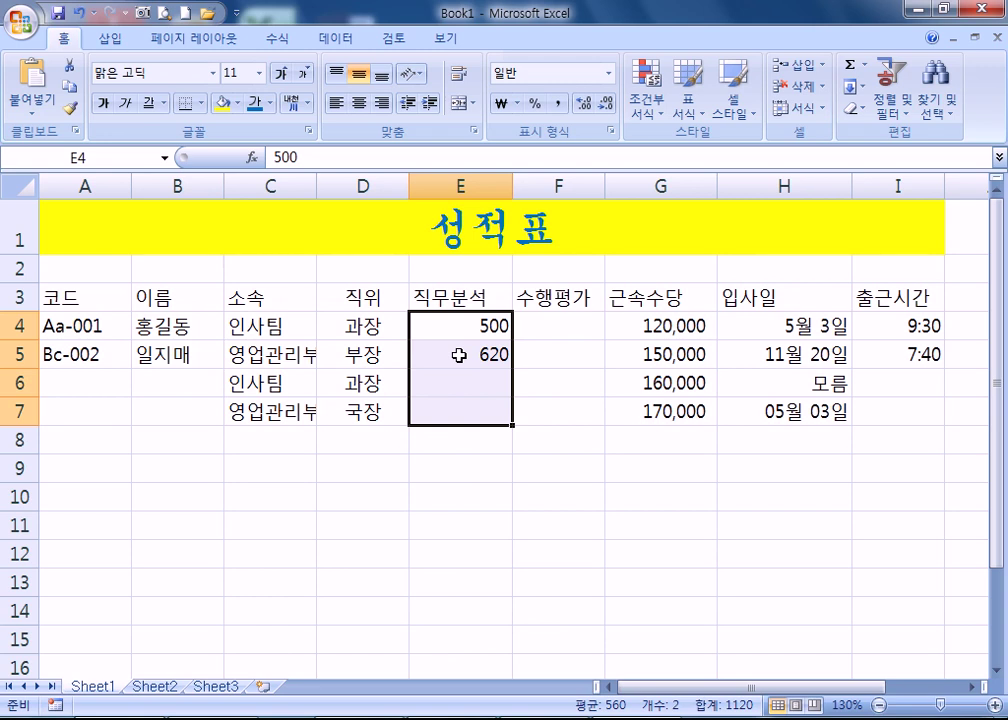
type("5")
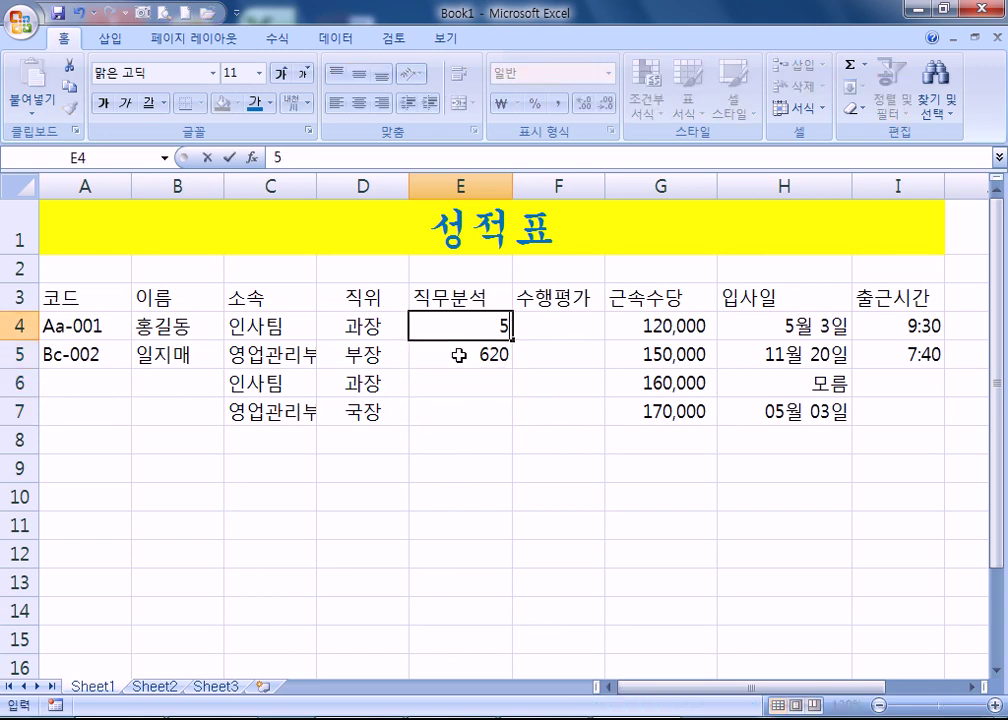
type("00ㅈㅓㅁ")
key("Return")
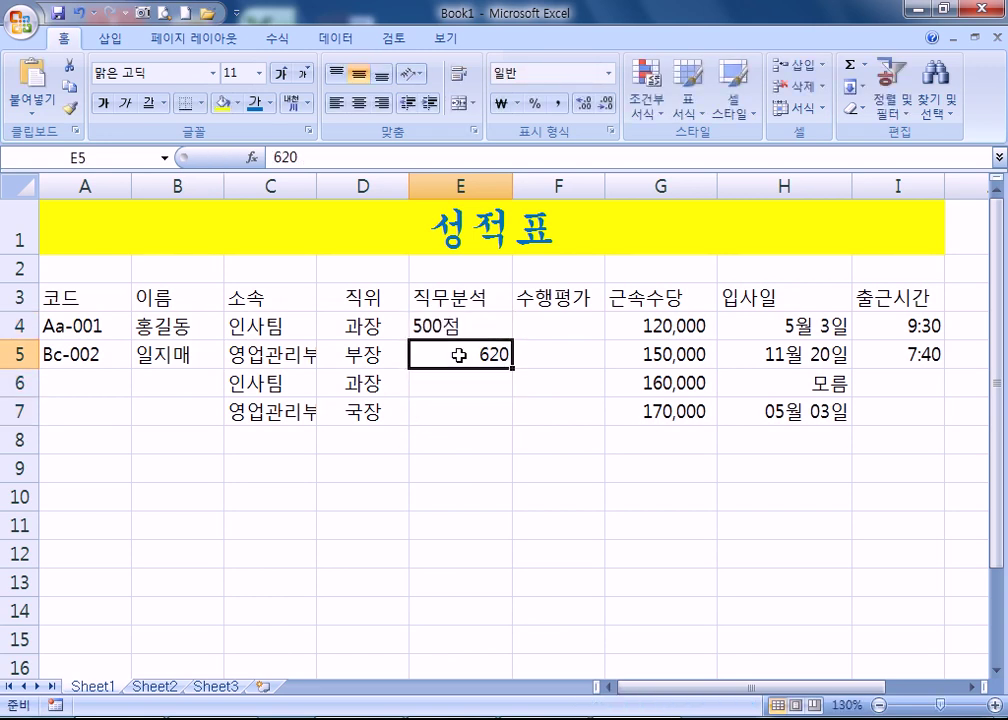
left_click(455, 325)
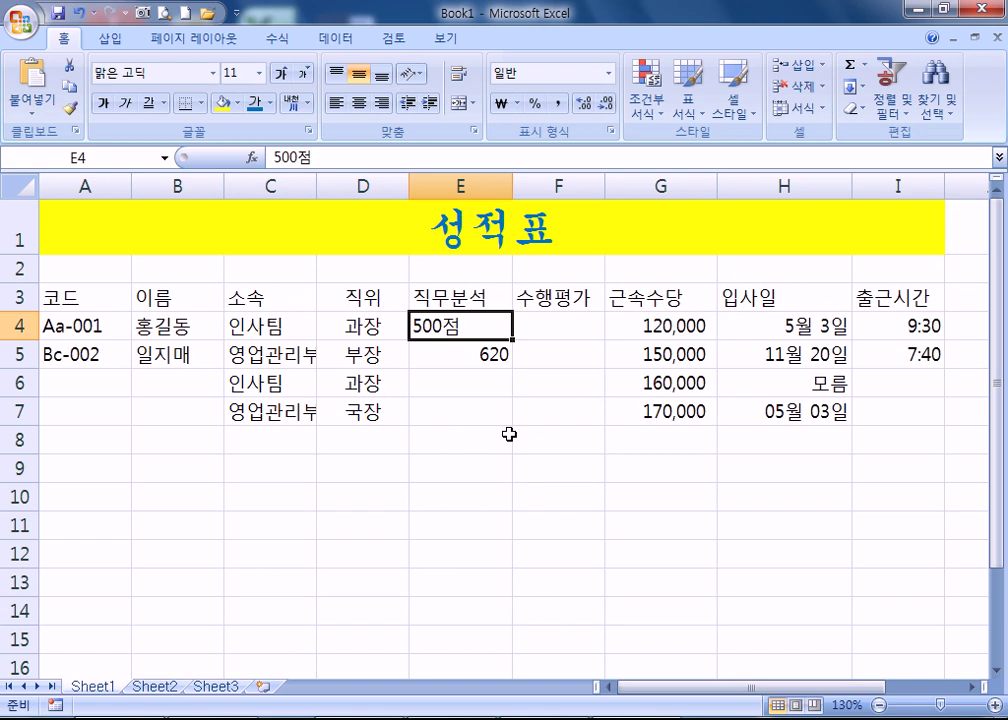
double_click(500, 333)
key("BackSpace")
key("Return")
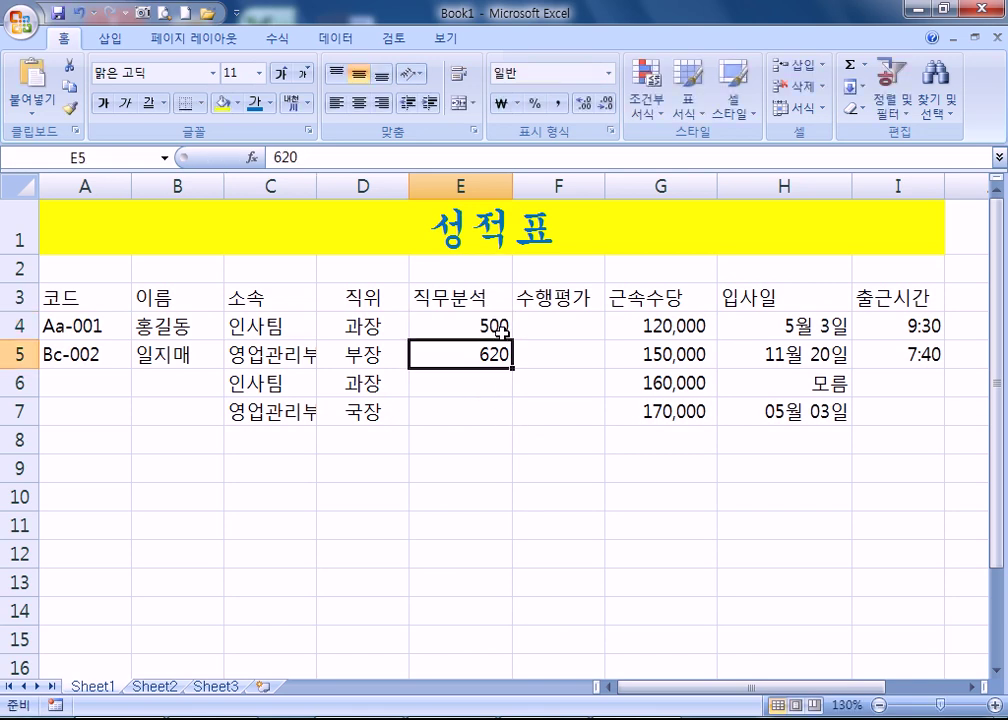
left_click(498, 327)
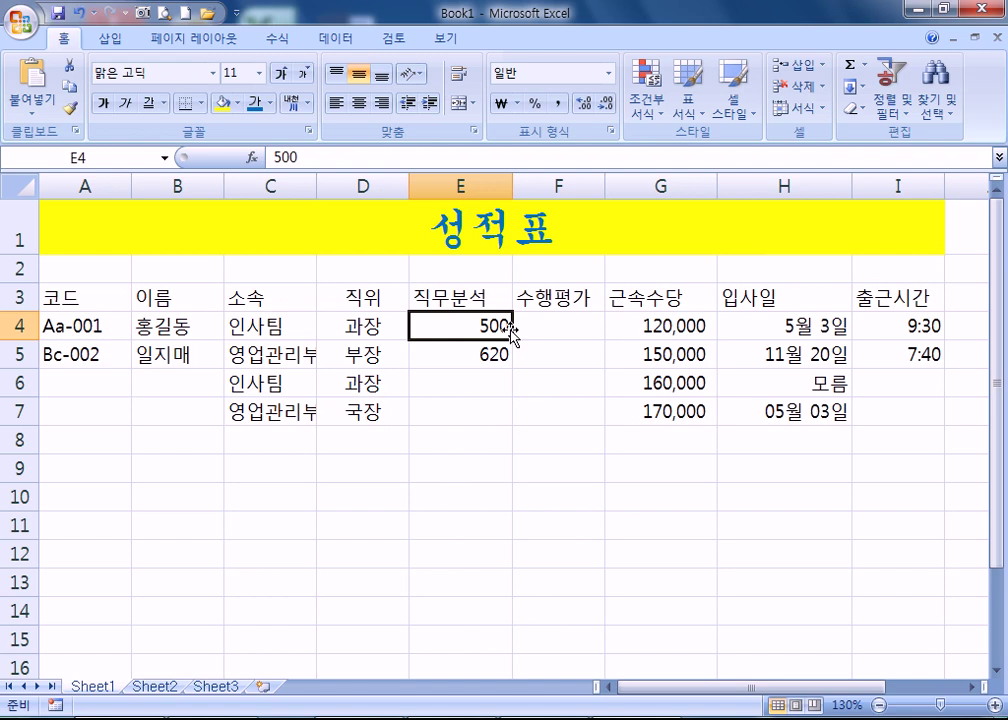
- Select the score range E4:F7 and open Format Cells for it with Ctrl+1
left_click_drag(443, 326, 530, 410)
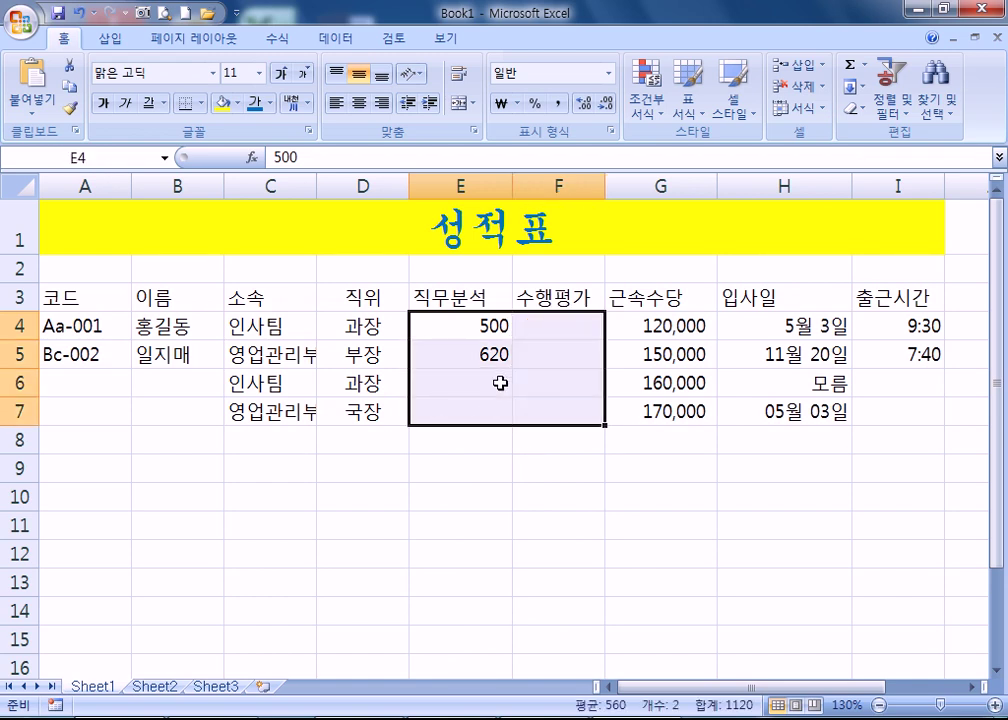
left_click_drag(470, 326, 547, 416)
right_click(542, 354)
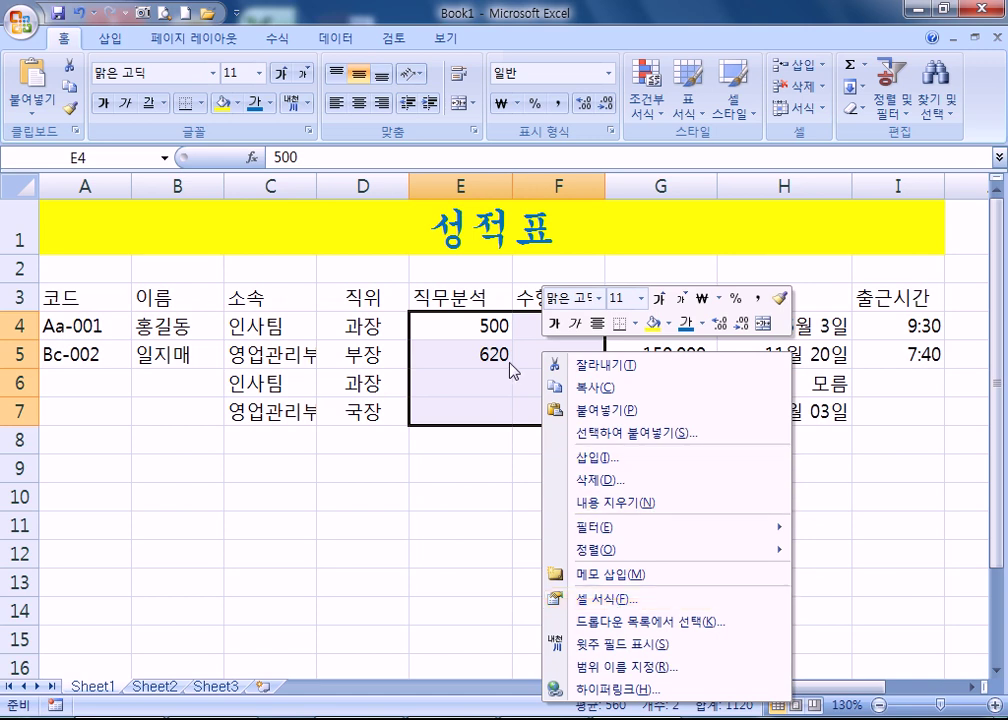
key("Escape")
key("ctrl+1")
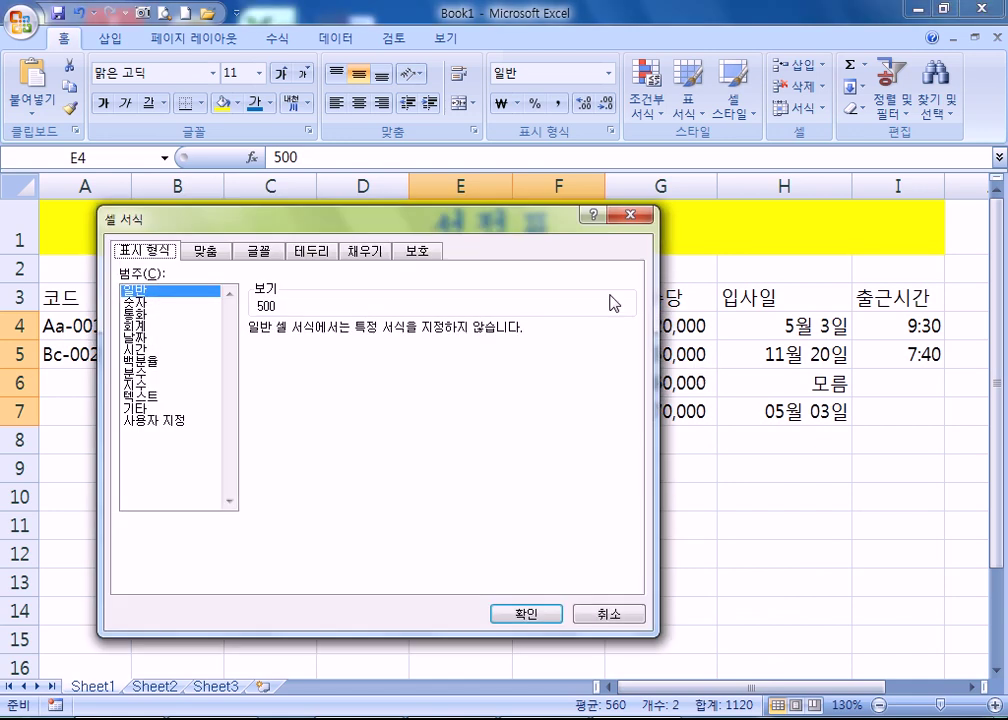
- Reposition the Format Cells dialog, then close it without changes and select E4
left_click_drag(552, 224, 842, 32)
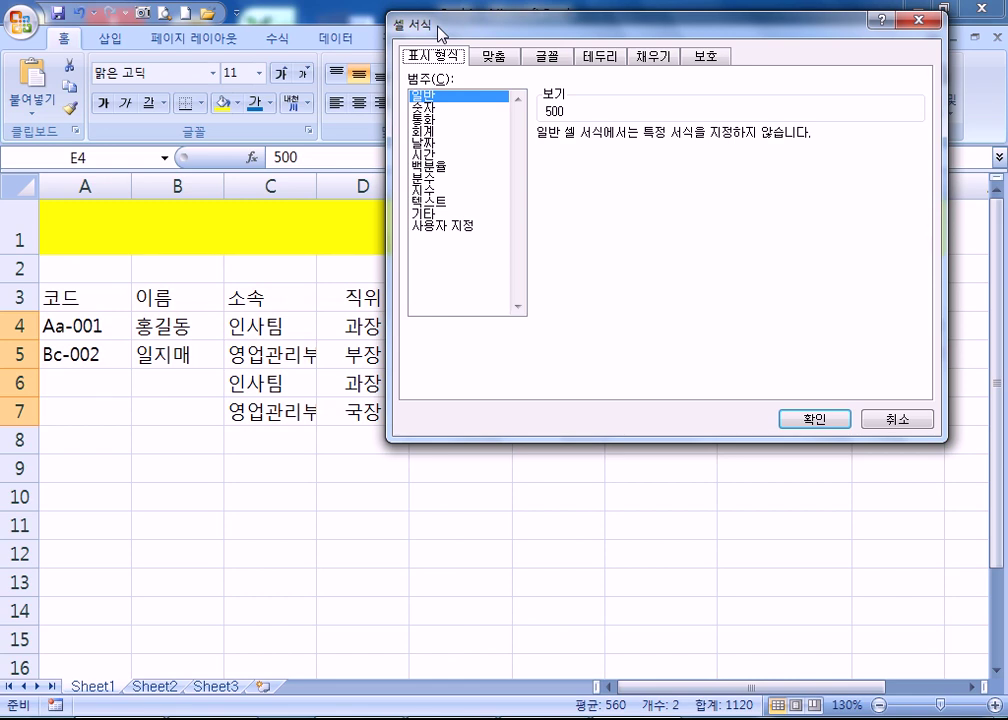
left_click_drag(475, 25, 329, 257)
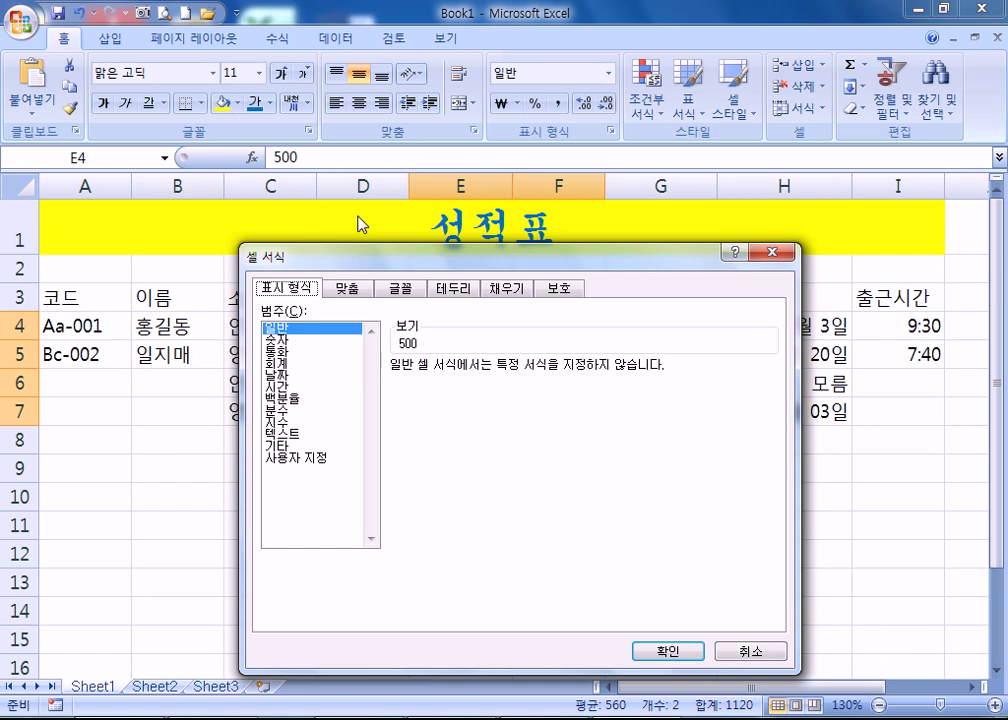
left_click_drag(503, 266, 660, 82)
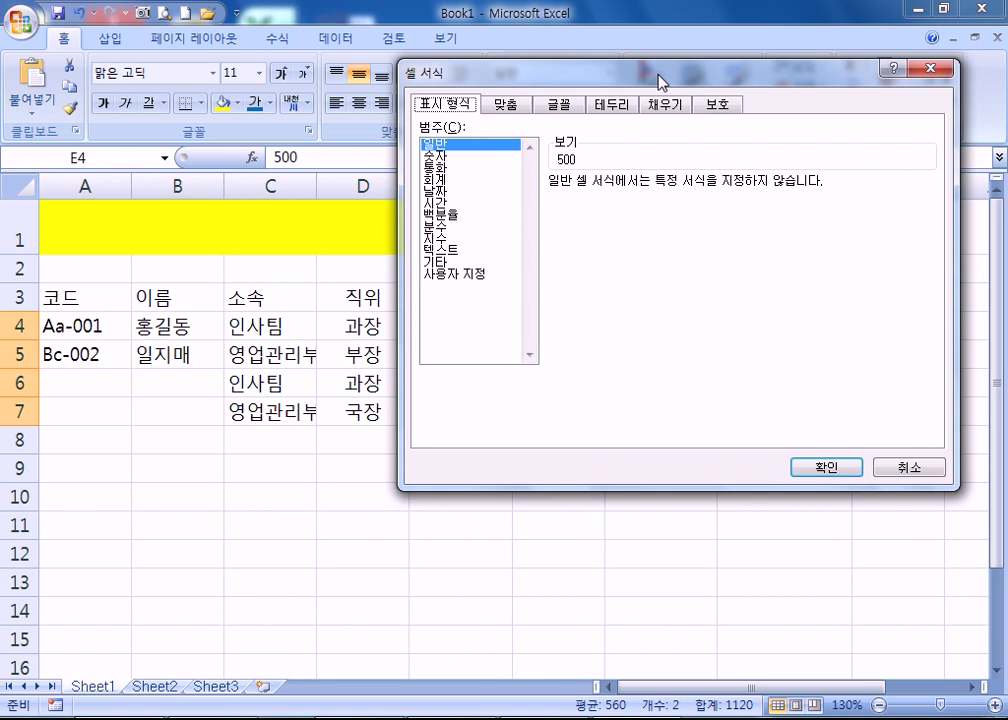
key("Escape")
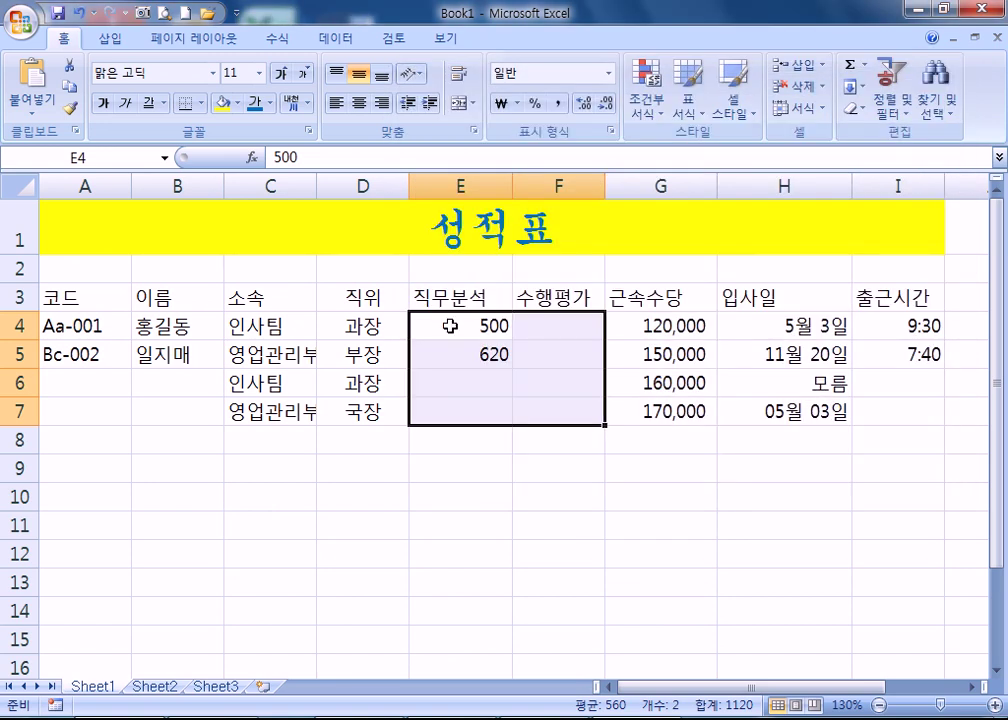
key("ctrl+1")
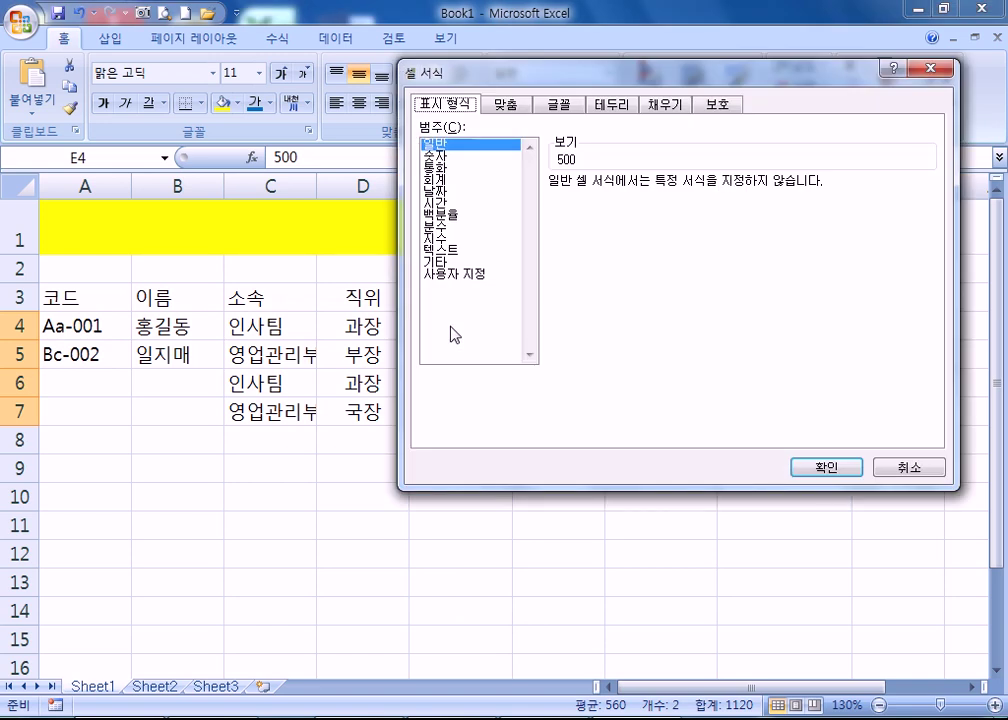
key("Escape")
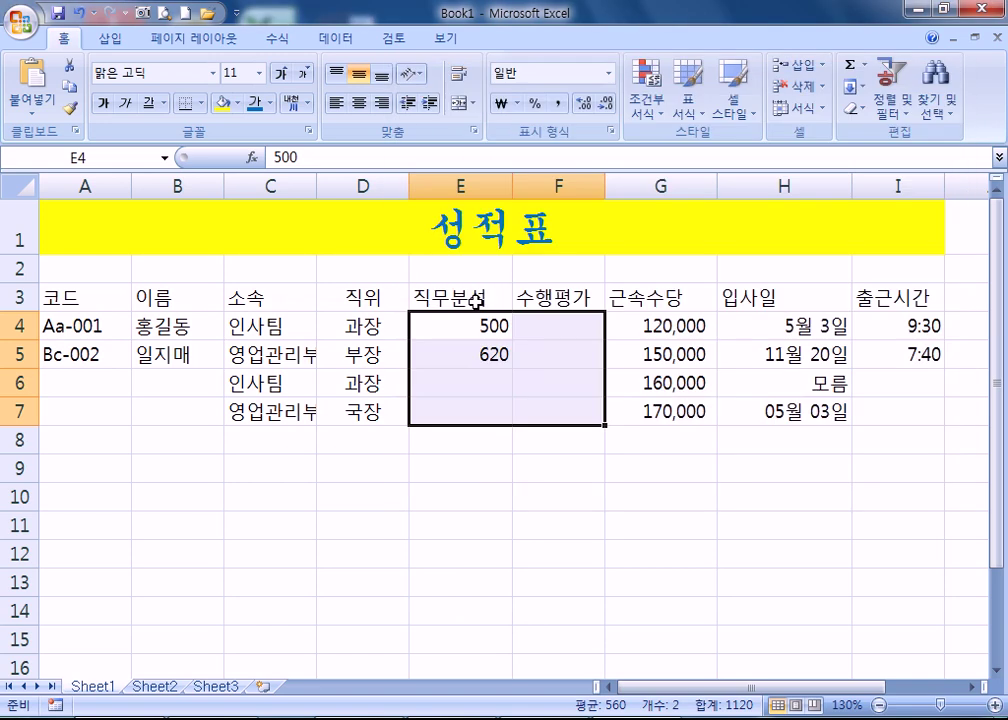
left_click(457, 327)
- Abandon the edit of E4 and select the score range E4:F7
key("F2")
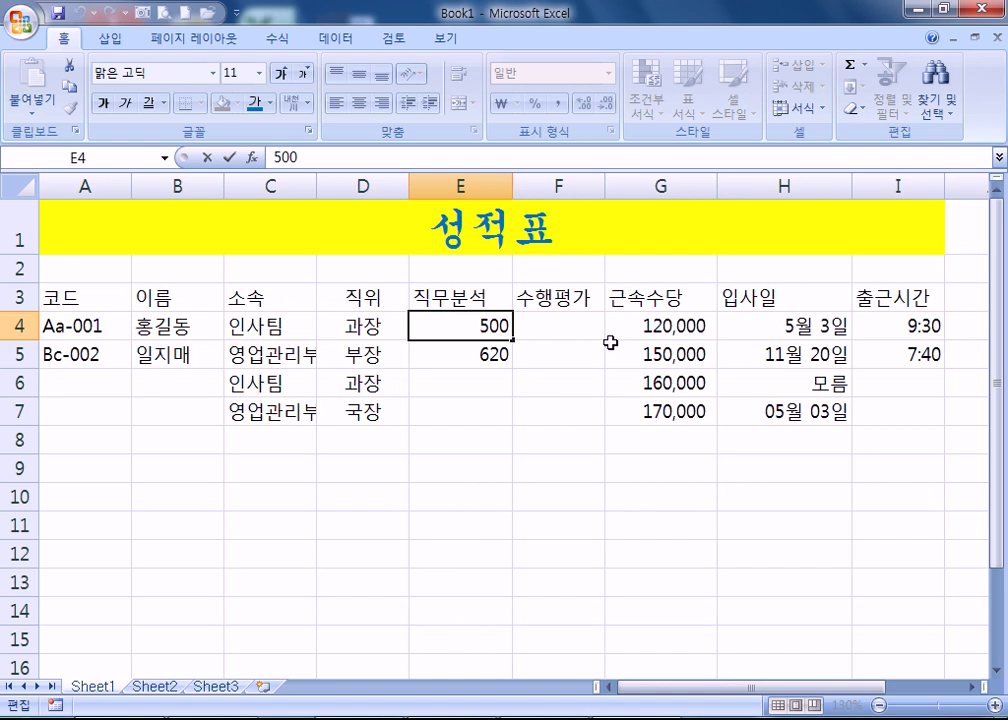
key("ctrl+1")
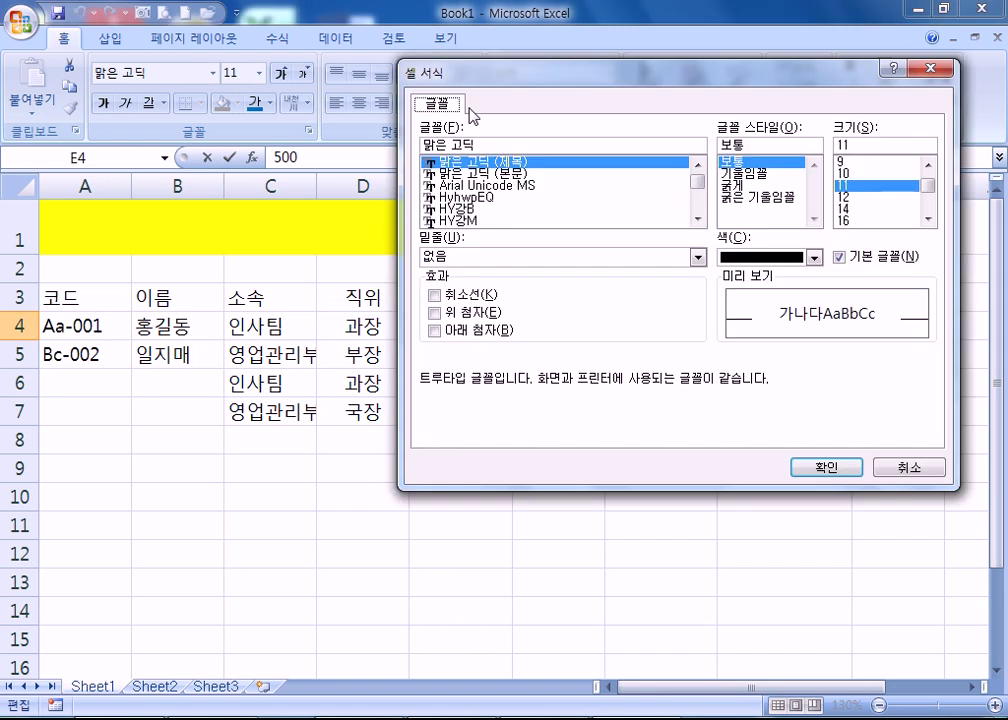
key("Escape")
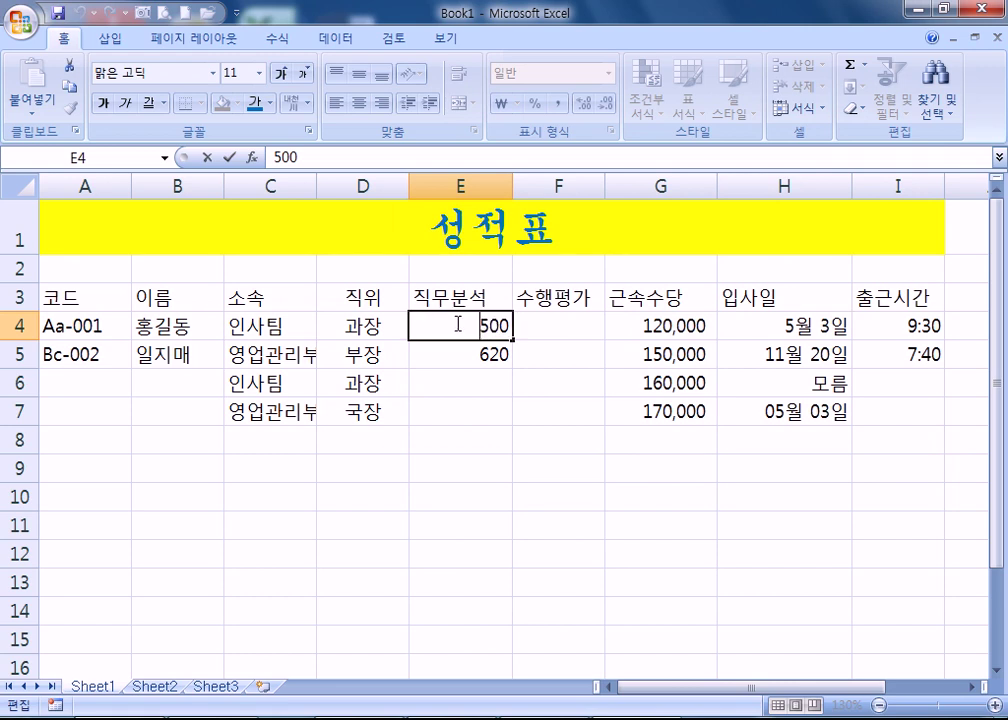
left_click(486, 378)
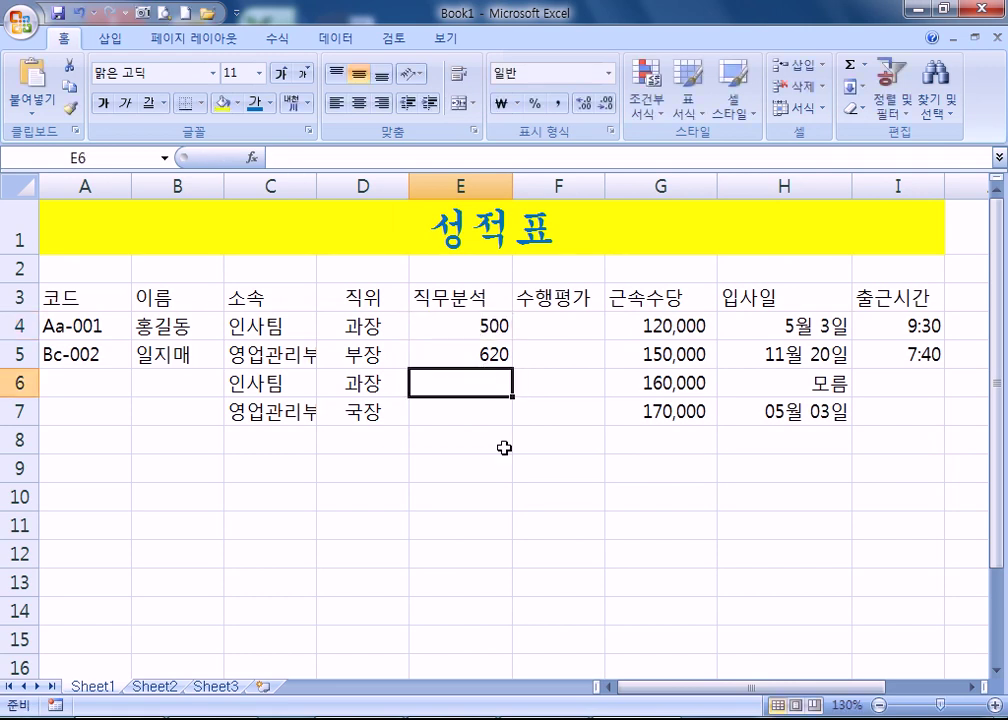
left_click(461, 330)
left_click_drag(466, 326, 574, 421)
- Open Format Cells, review alignment and underline options unchanged, and return to 표시 형식
key("ctrl+1")
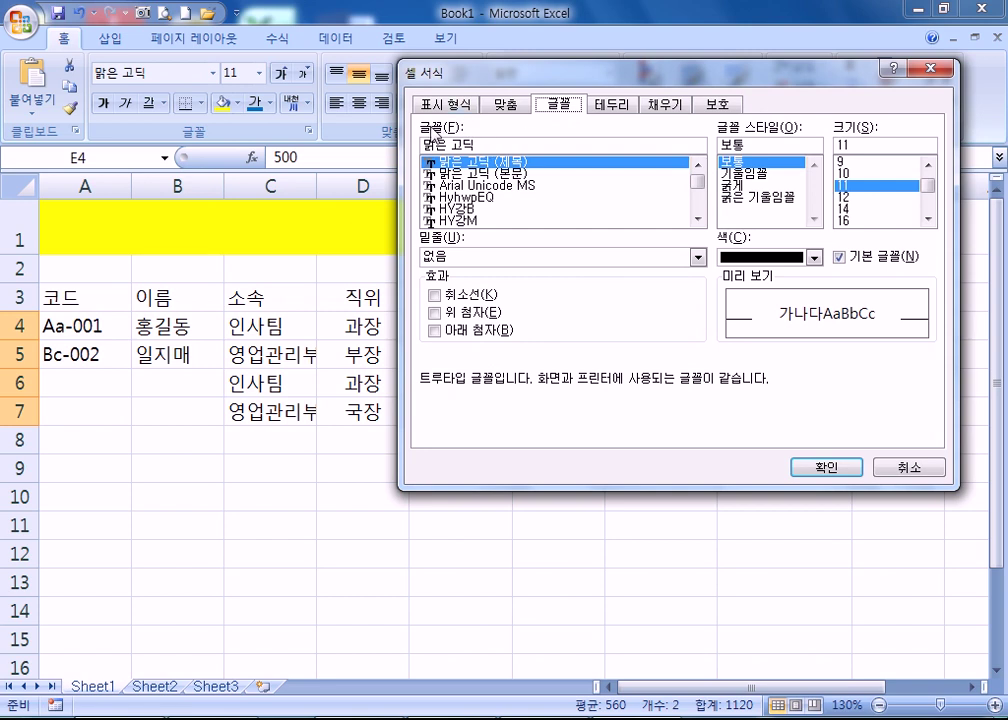
left_click(504, 108)
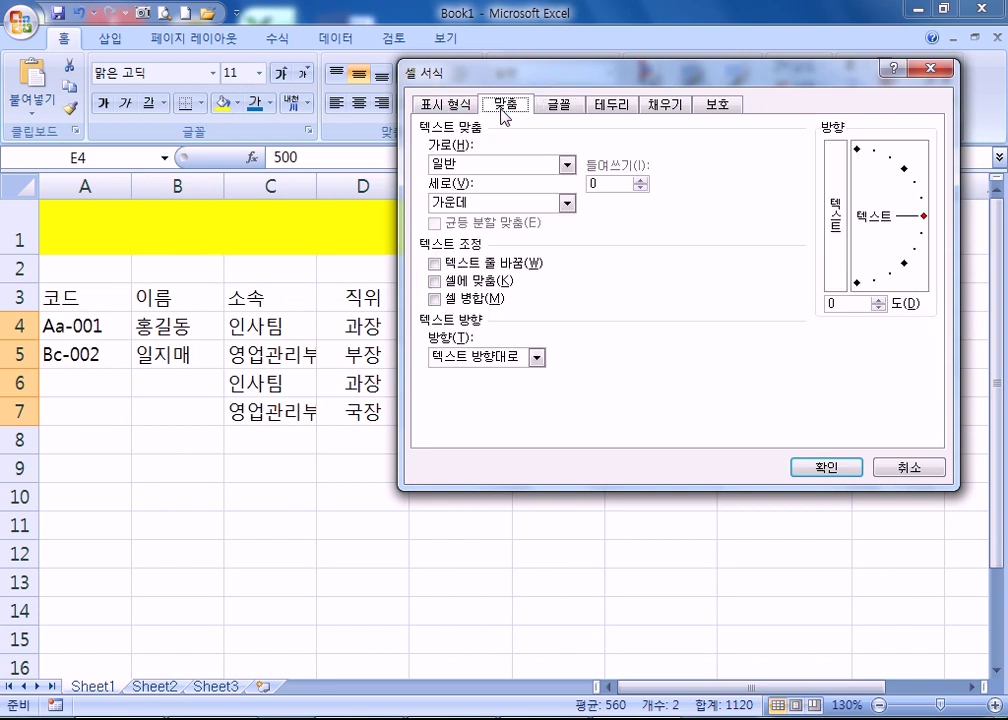
left_click(513, 173)
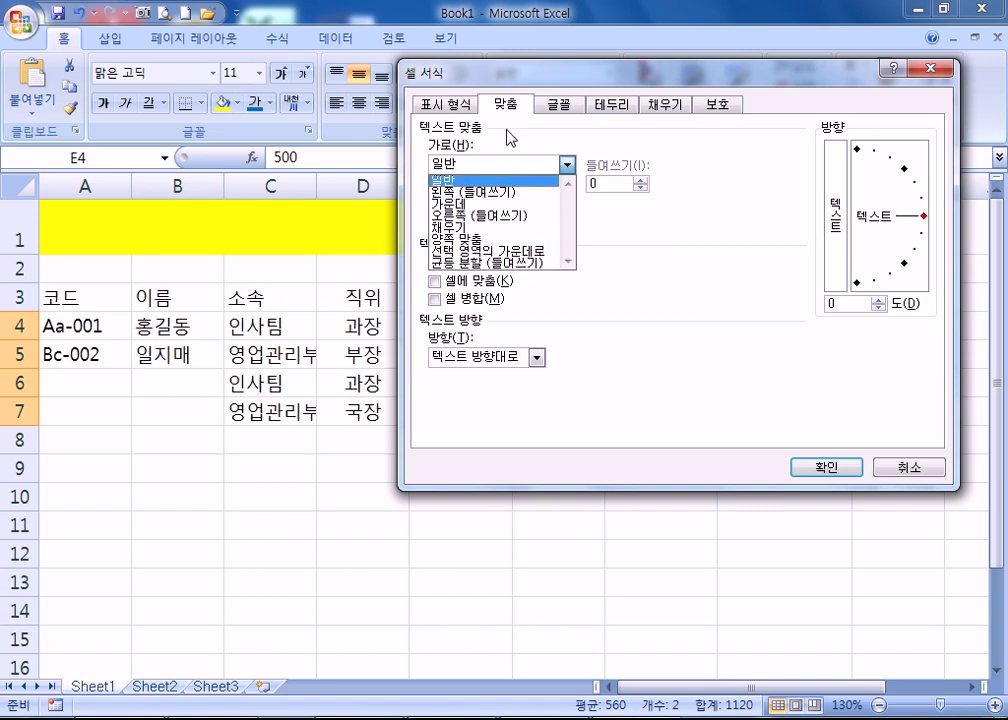
left_click(706, 291)
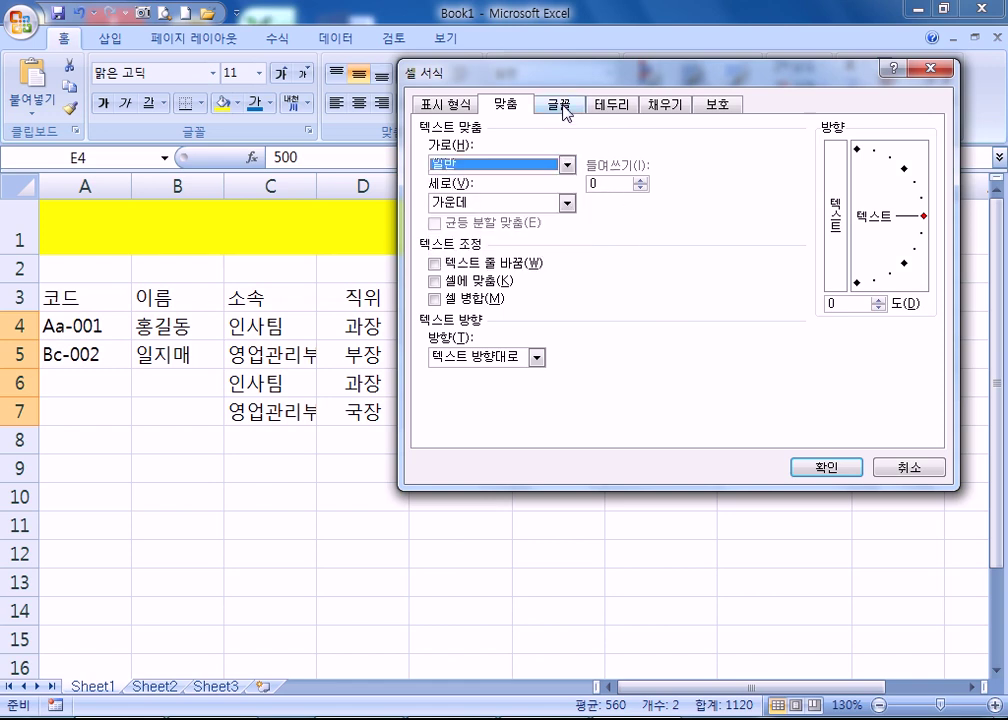
left_click(563, 106)
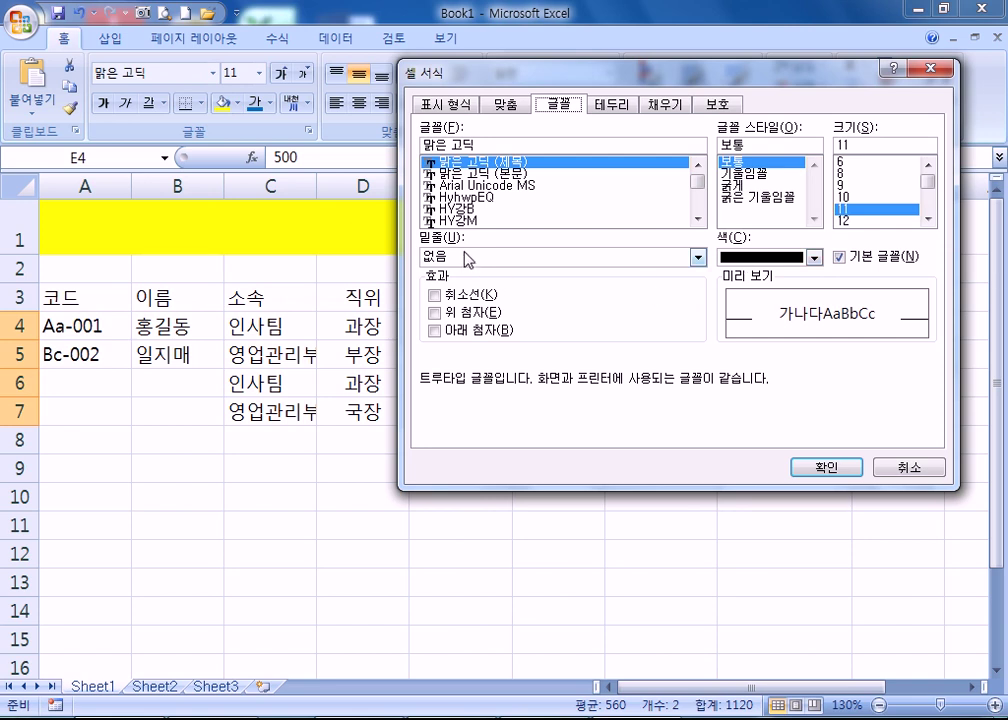
left_click(468, 258)
left_click(485, 271)
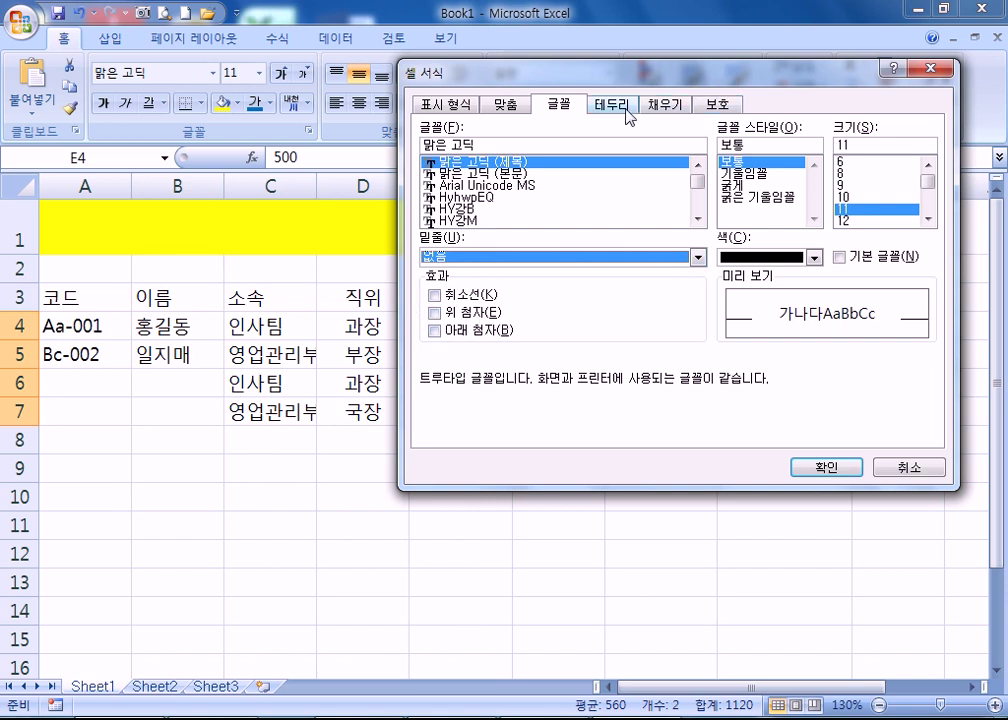
left_click(460, 108)
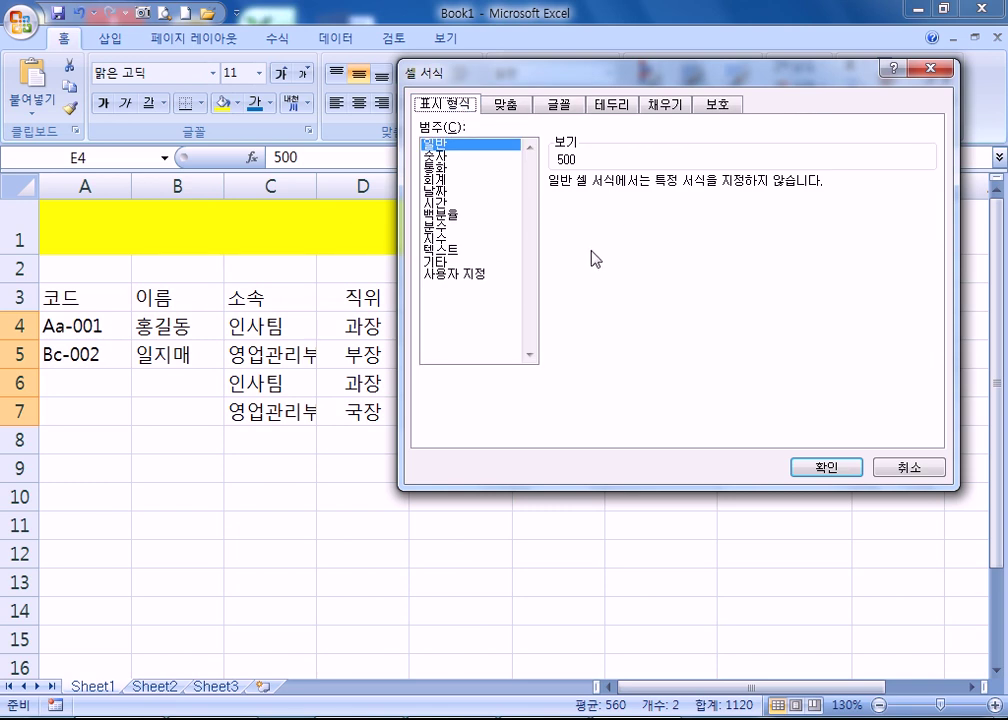
left_click_drag(606, 75, 735, 236)
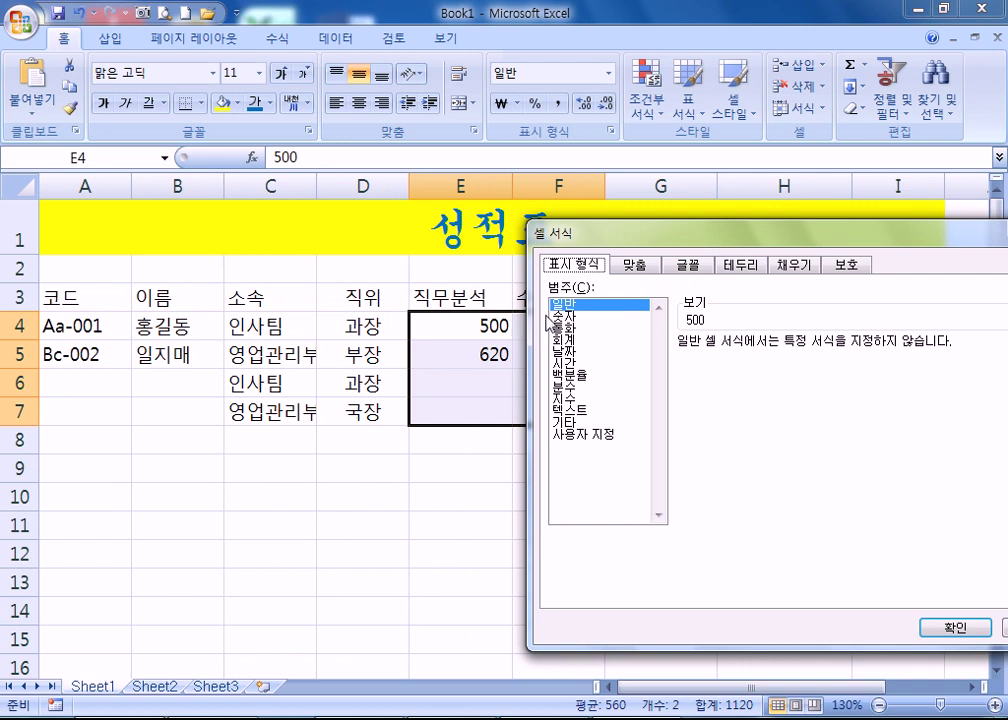
- In the Custom category, preview the 0, 0.00, #,##0, #,##0.00 and accounting formats
left_click_drag(688, 233, 616, 34)
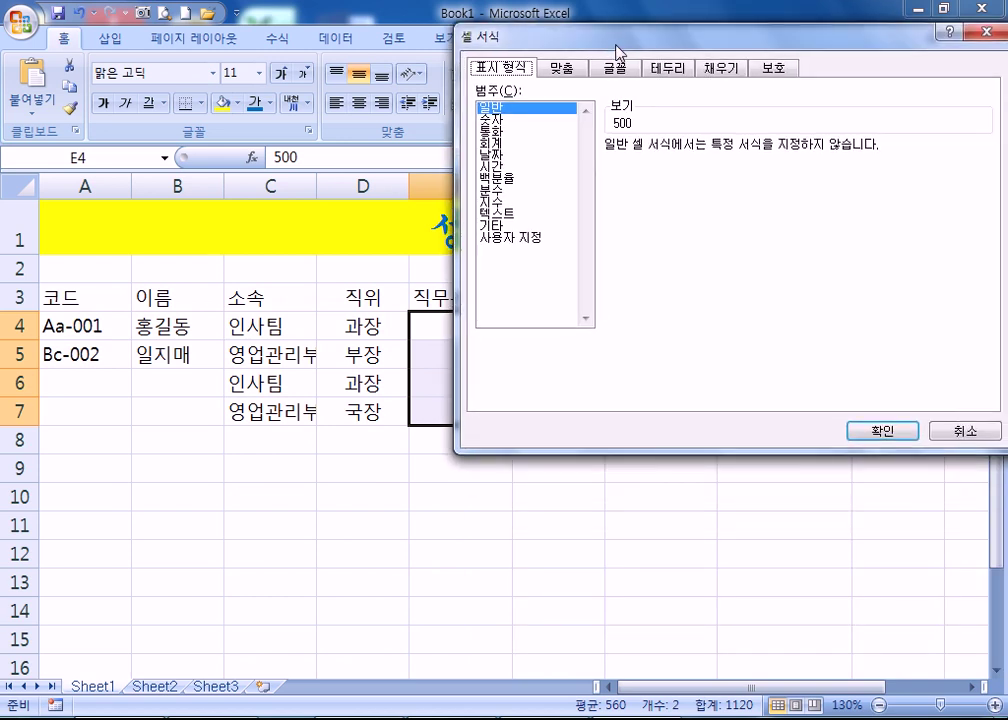
left_click(520, 240)
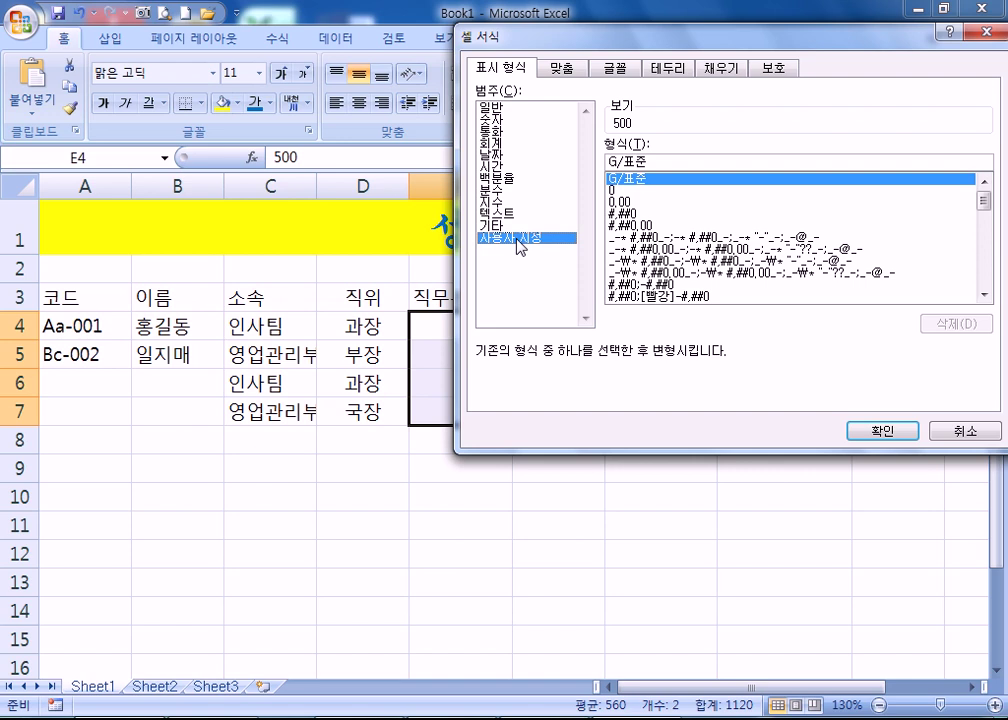
left_click(640, 191)
left_click(637, 203)
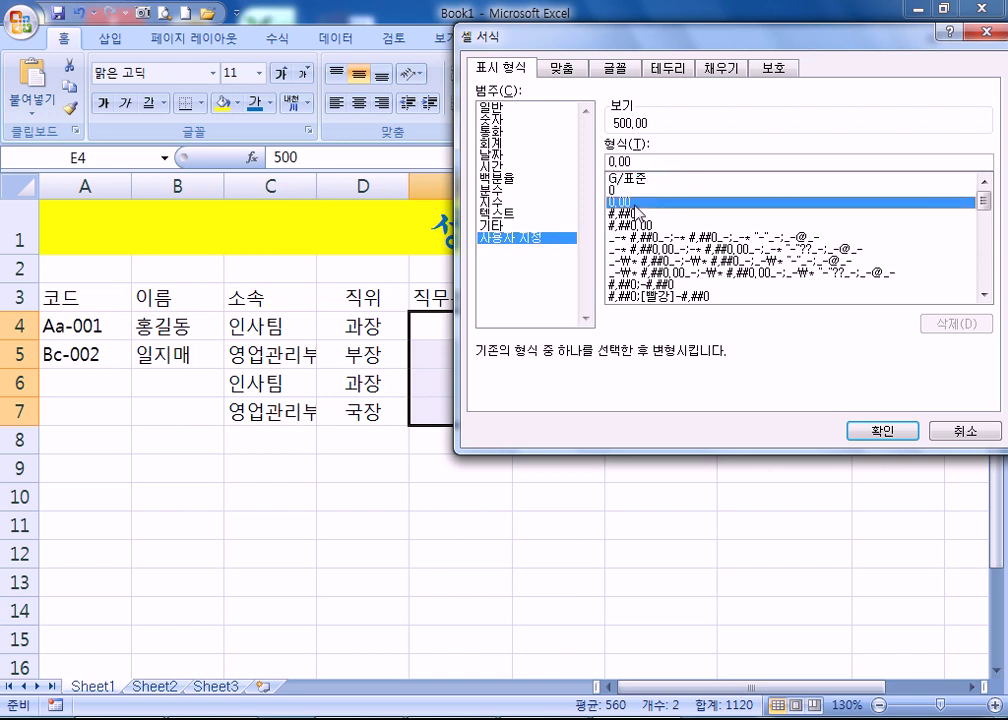
left_click(642, 214)
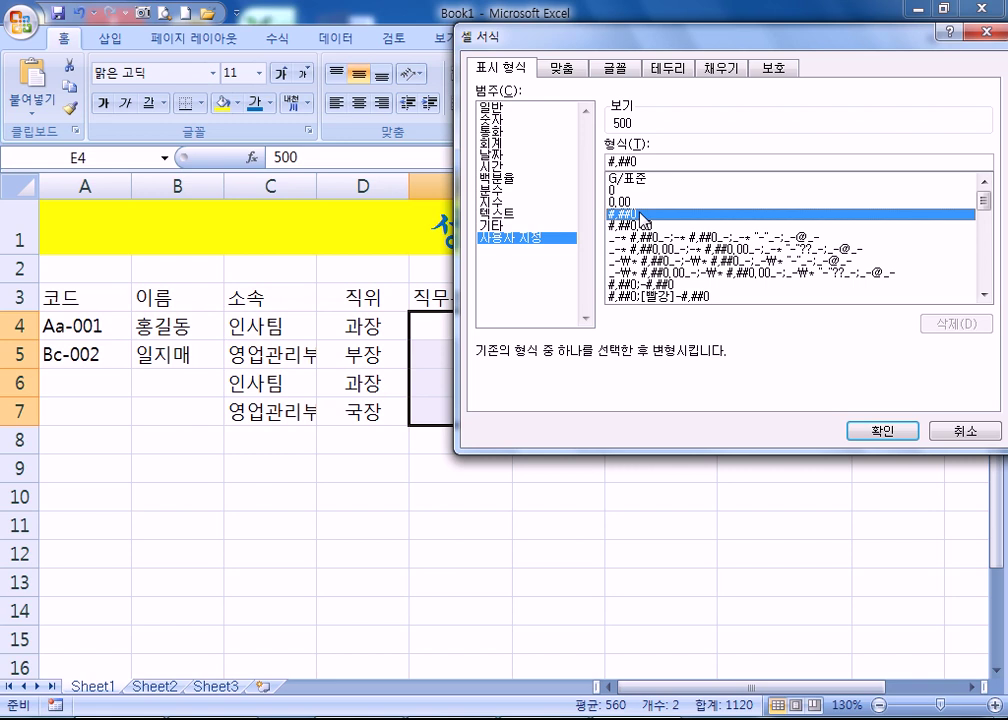
left_click(652, 226)
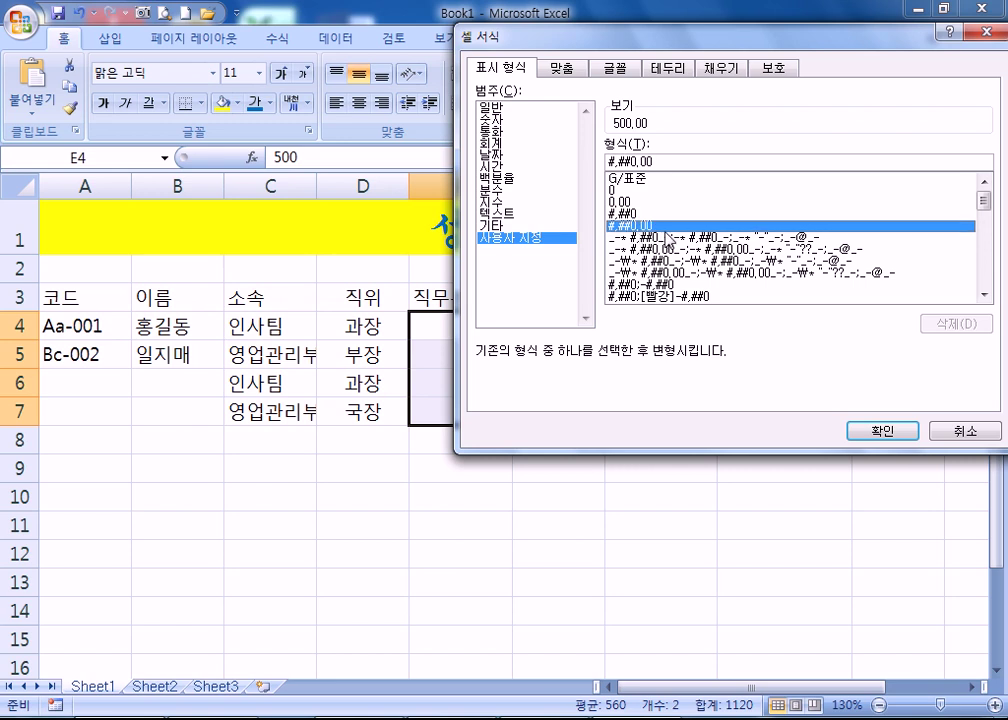
left_click(636, 238)
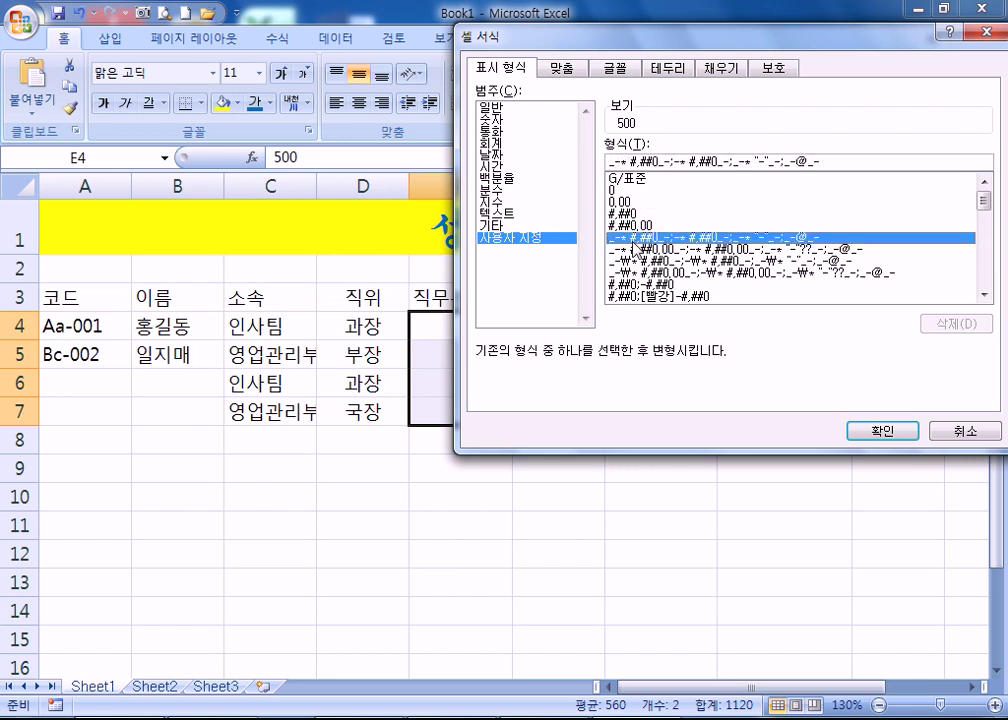
- Preview the won currency, yyyy-mm-dd, yyyy/mm/dd and h:mm AM/PM formats, ending on G/표준
scroll(770, 249, "down", 6)
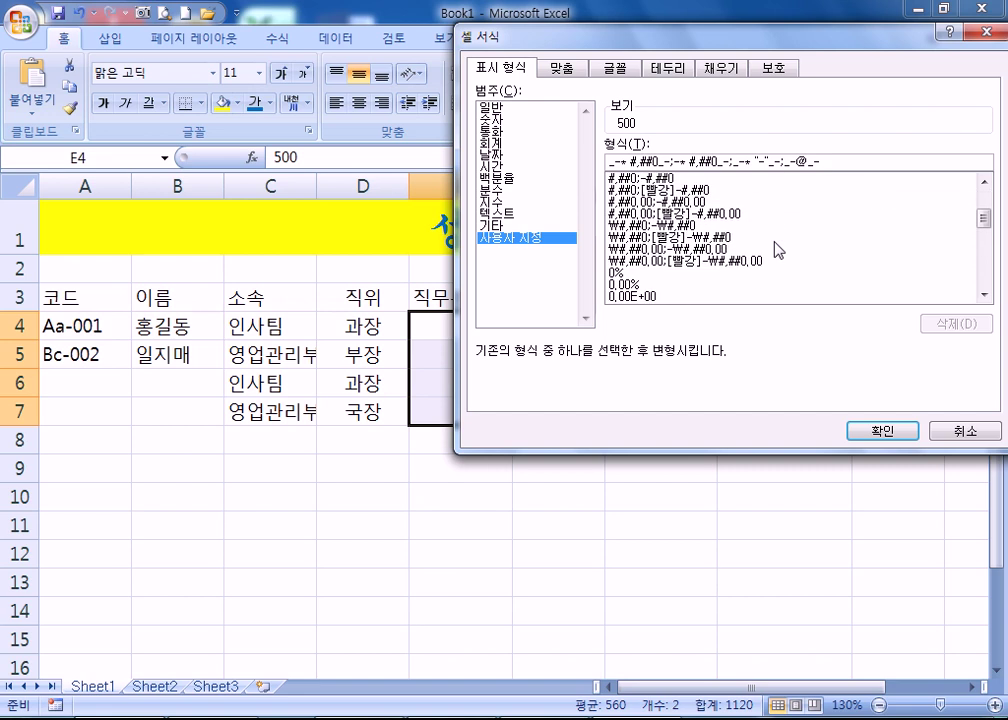
scroll(763, 248, "up", 5)
scroll(659, 243, "down", 3)
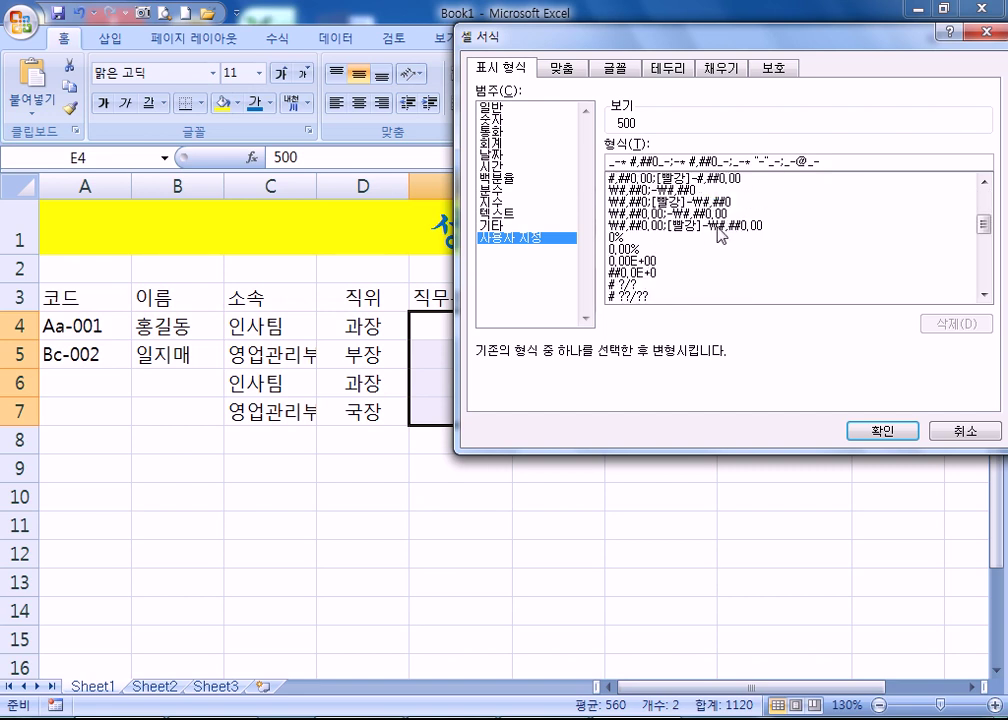
left_click(680, 202)
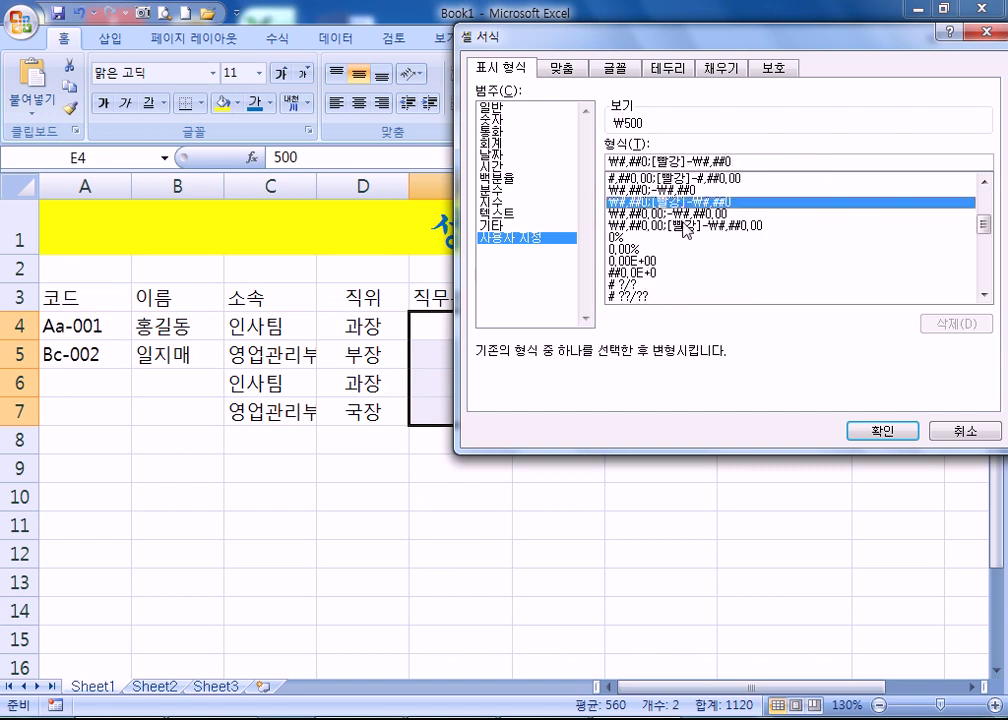
scroll(680, 238, "down", 3)
left_click(645, 249)
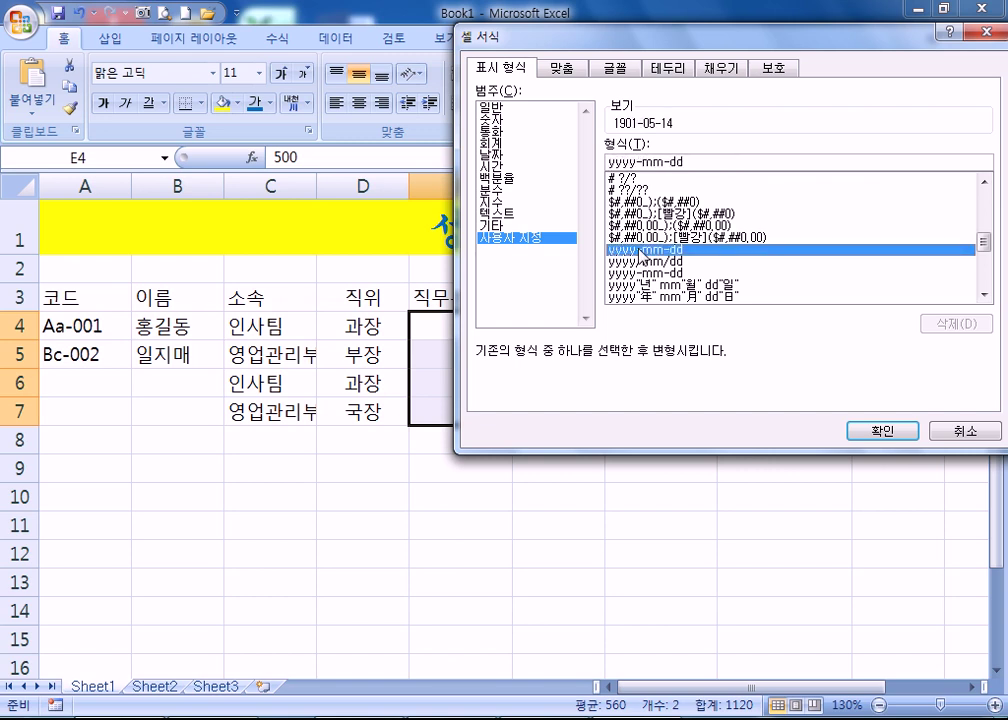
scroll(645, 258, "down", 3)
scroll(645, 250, "up", 2)
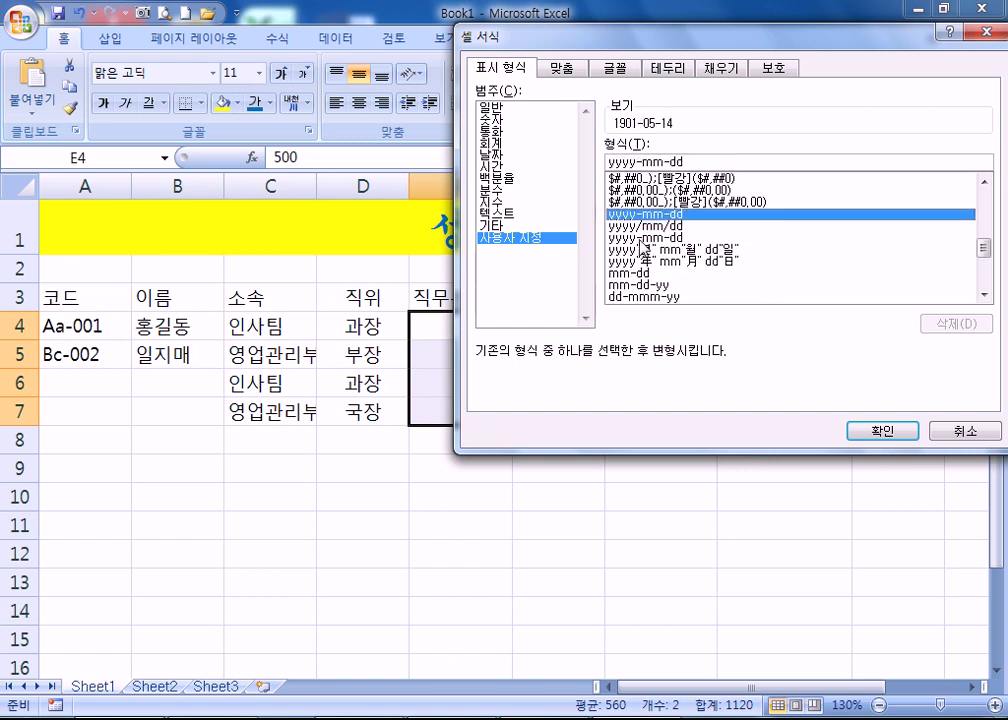
left_click(643, 226)
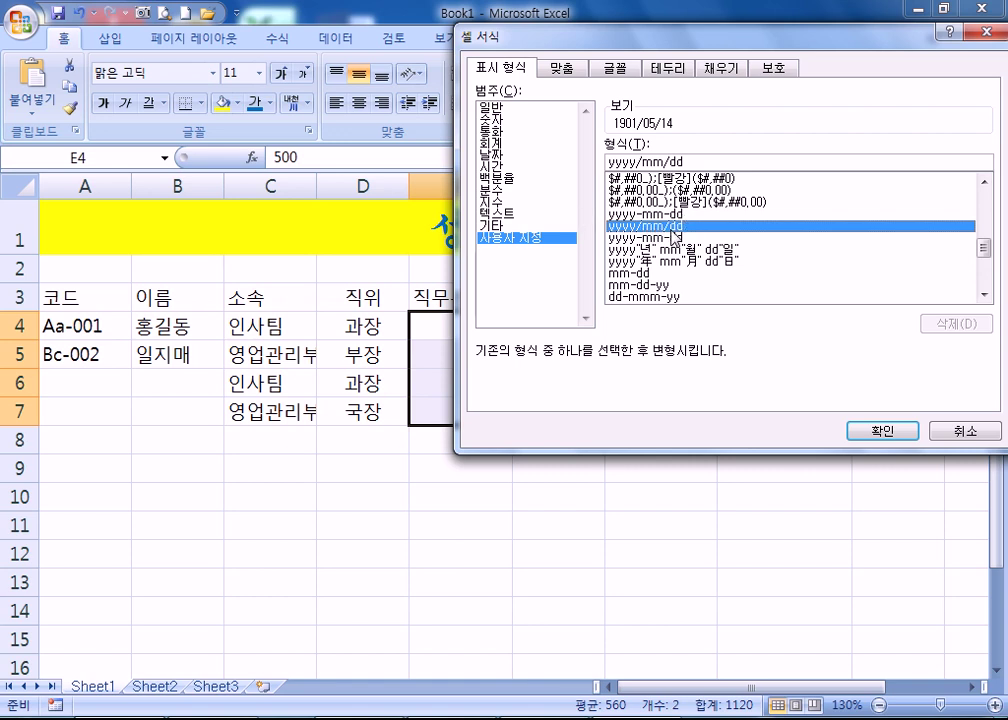
scroll(675, 240, "down", 2)
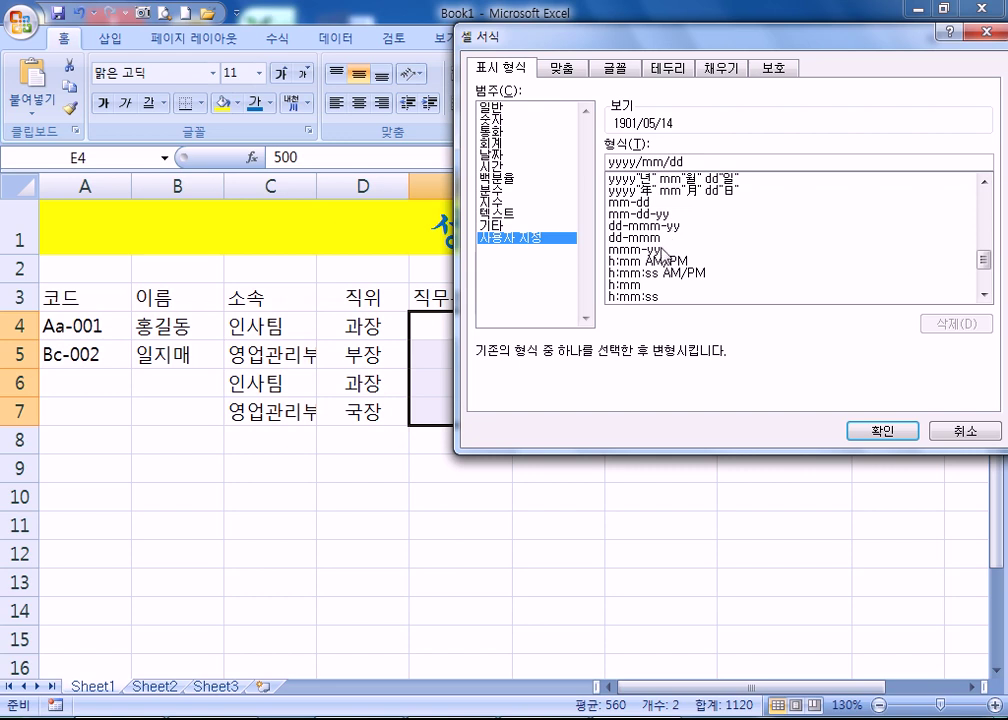
scroll(662, 255, "down", 2)
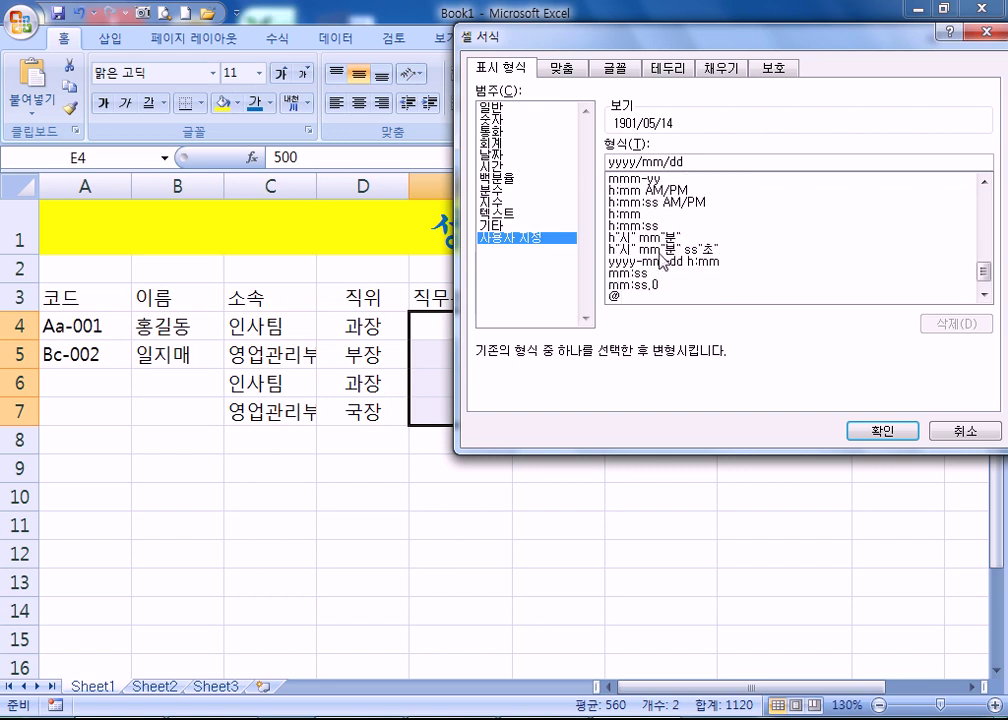
left_click(627, 190)
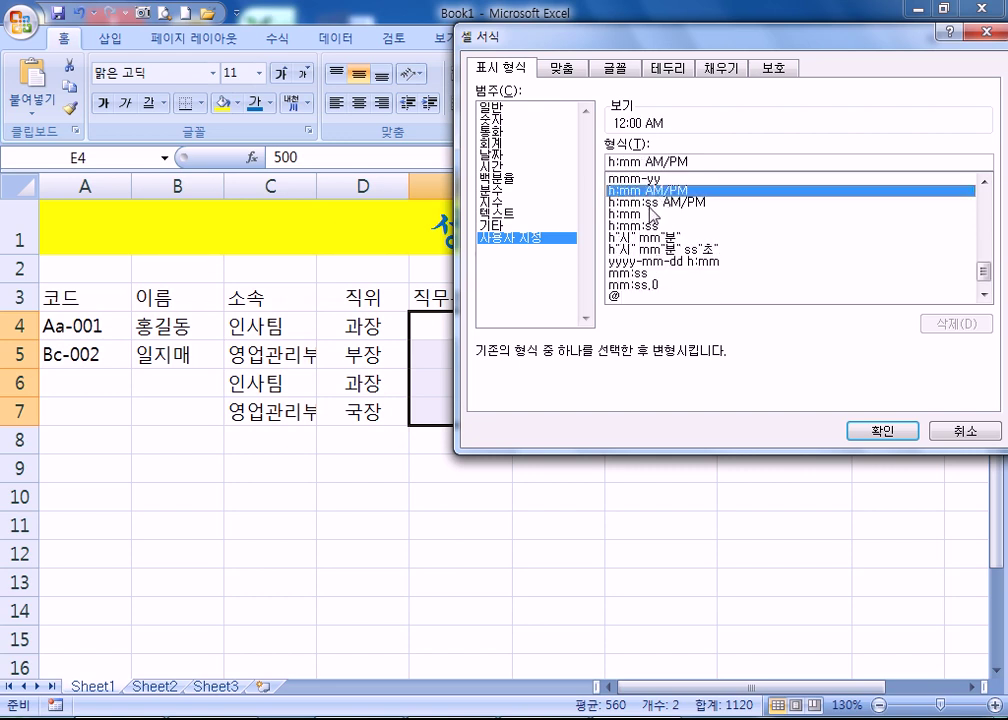
left_click(650, 203)
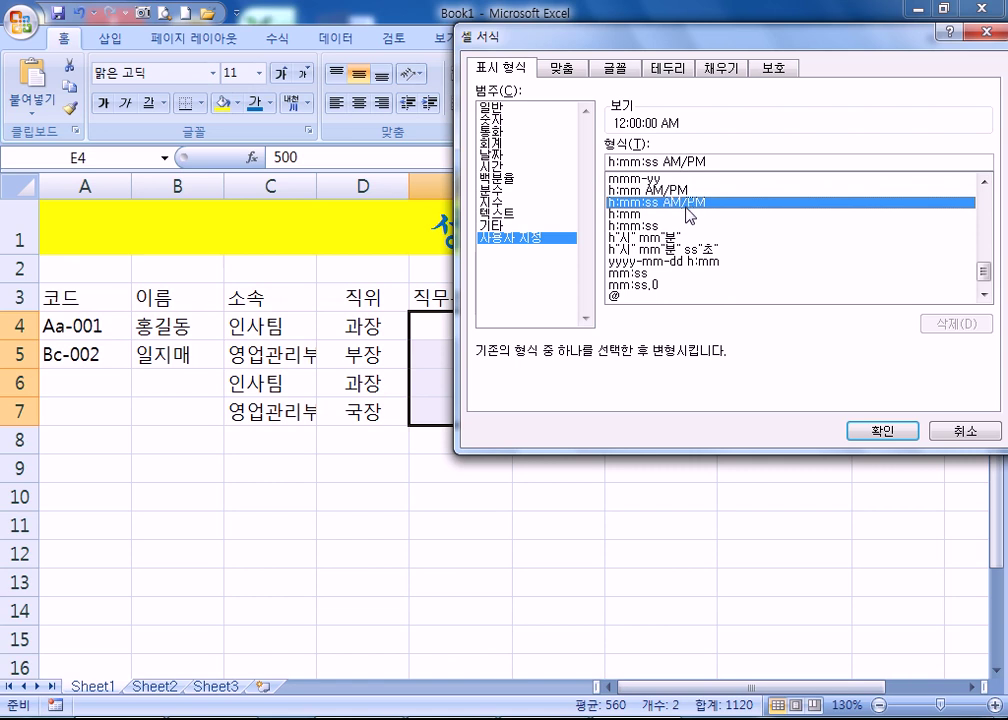
scroll(692, 210, "up", 10)
scroll(668, 224, "up", 4)
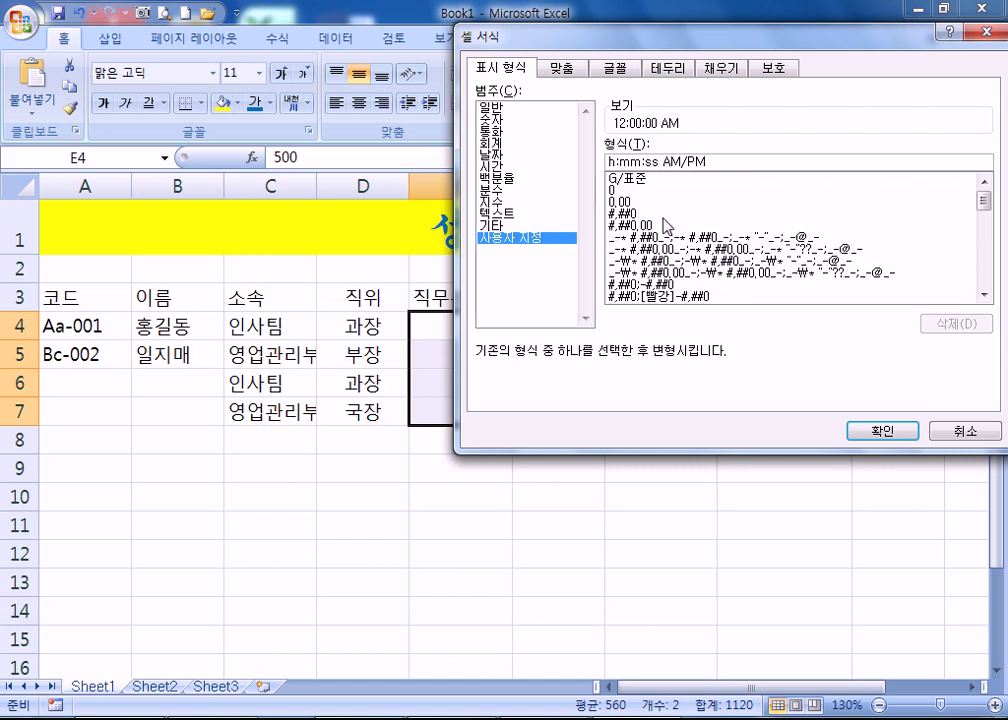
left_click(640, 178)
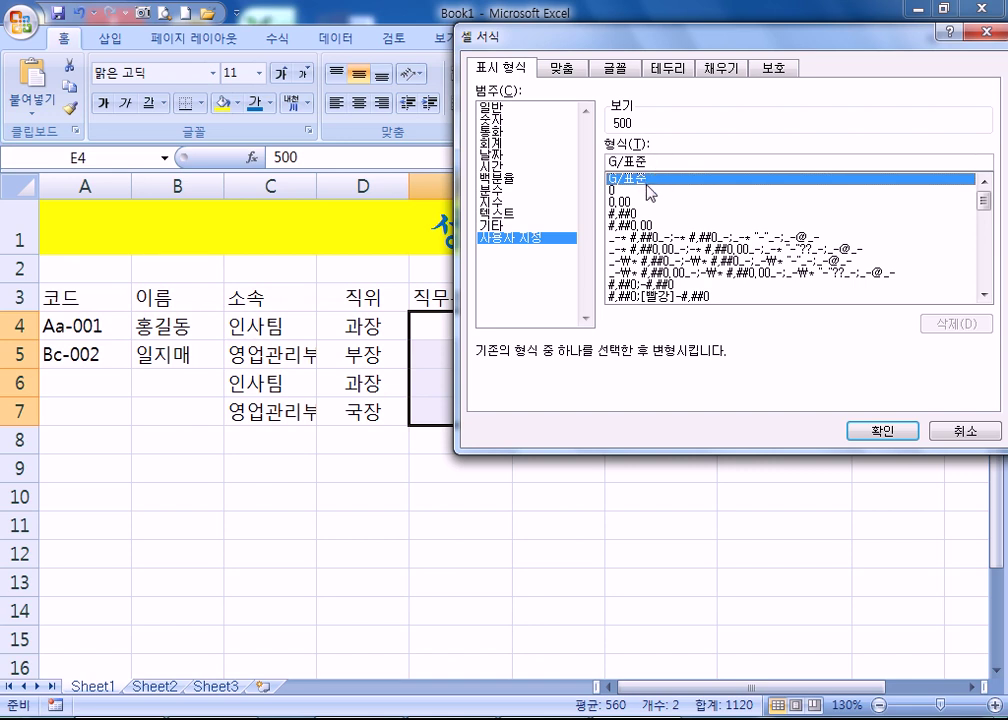
- Change the custom code to G/표준"점" so the scores display as 500점 and 620점
left_click(720, 162)
type("점")
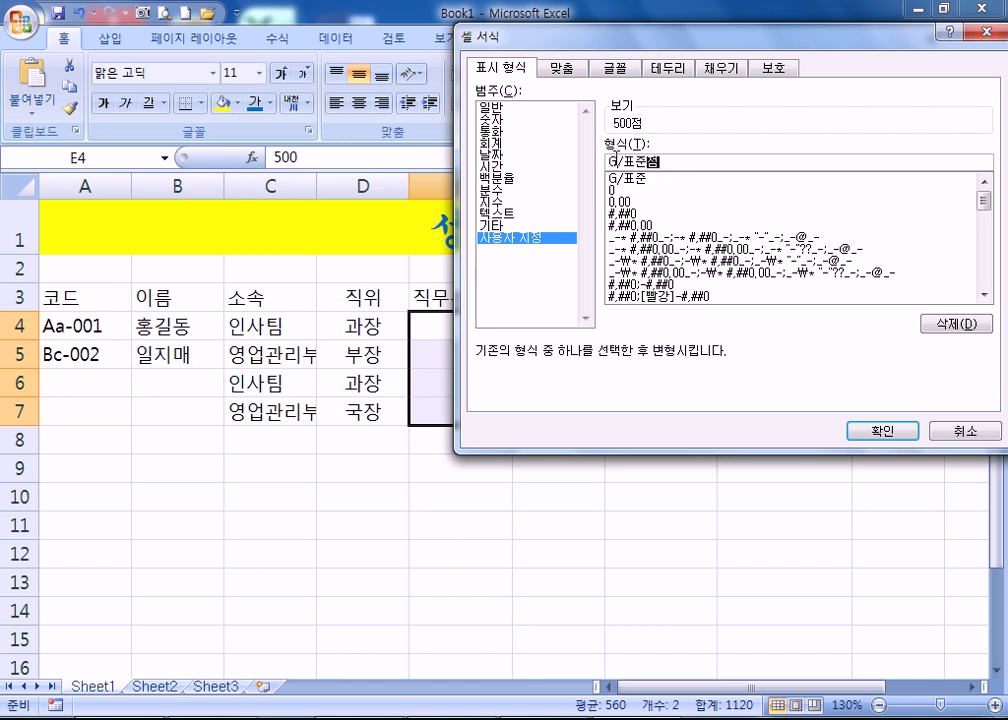
left_click(649, 163)
type("\"")
left_click(675, 160)
type("\"")
left_click(877, 431)
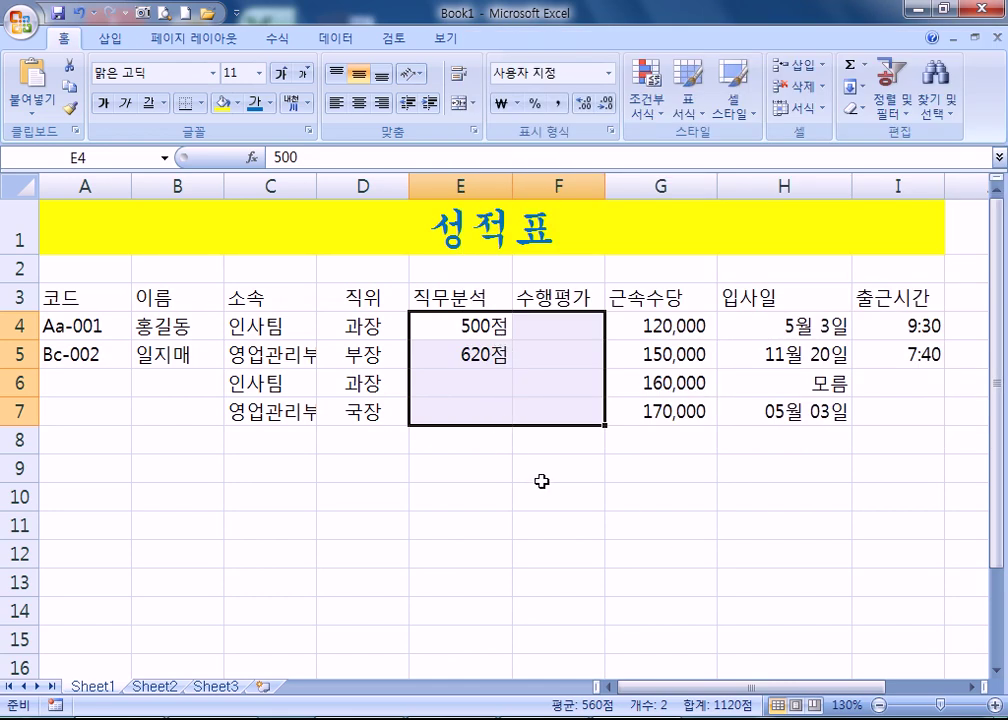
- Enter scores 456 in E6, 789 in E7 and 231 in F4
left_click(472, 380)
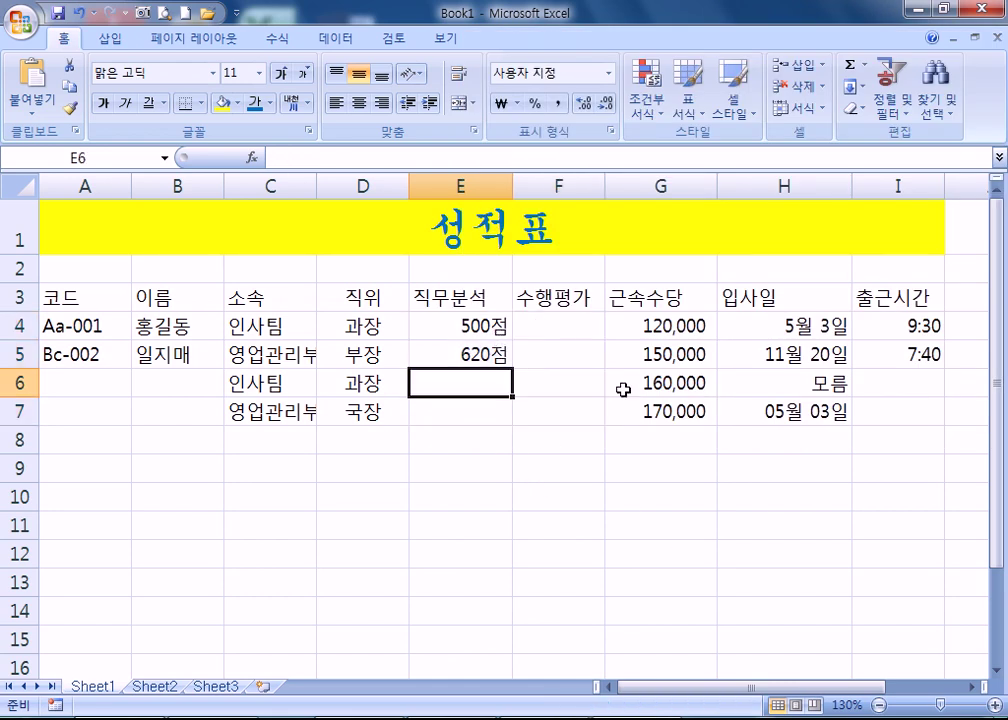
type("456")
key("Return")
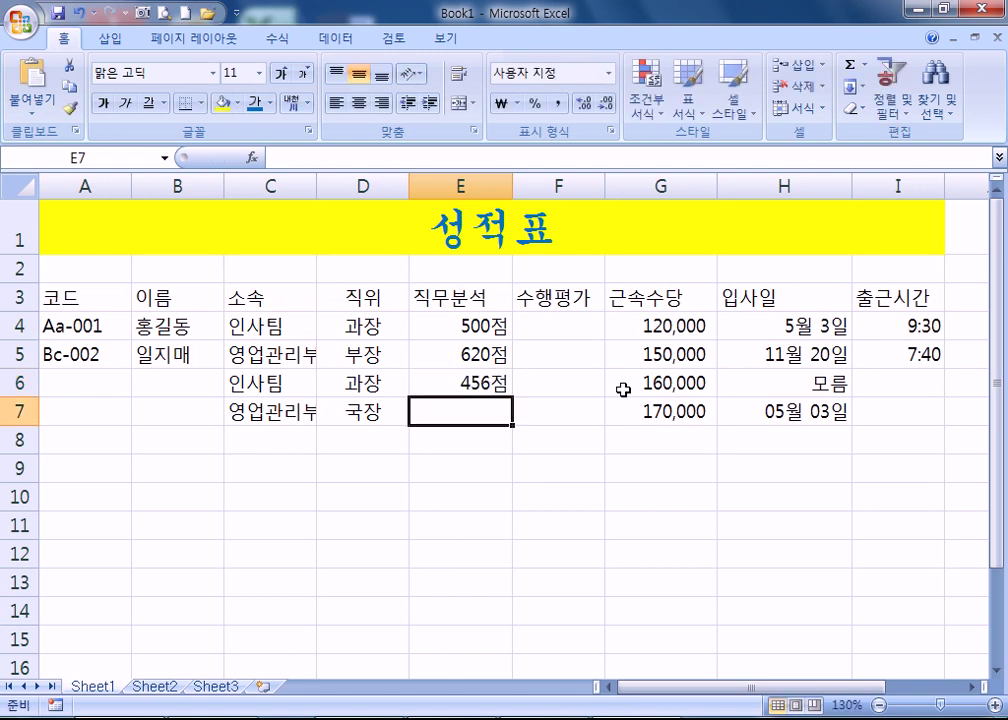
type("789")
key("Return")
key("Up")
key("Up")
key("Up")
key("Up")
key("Right")
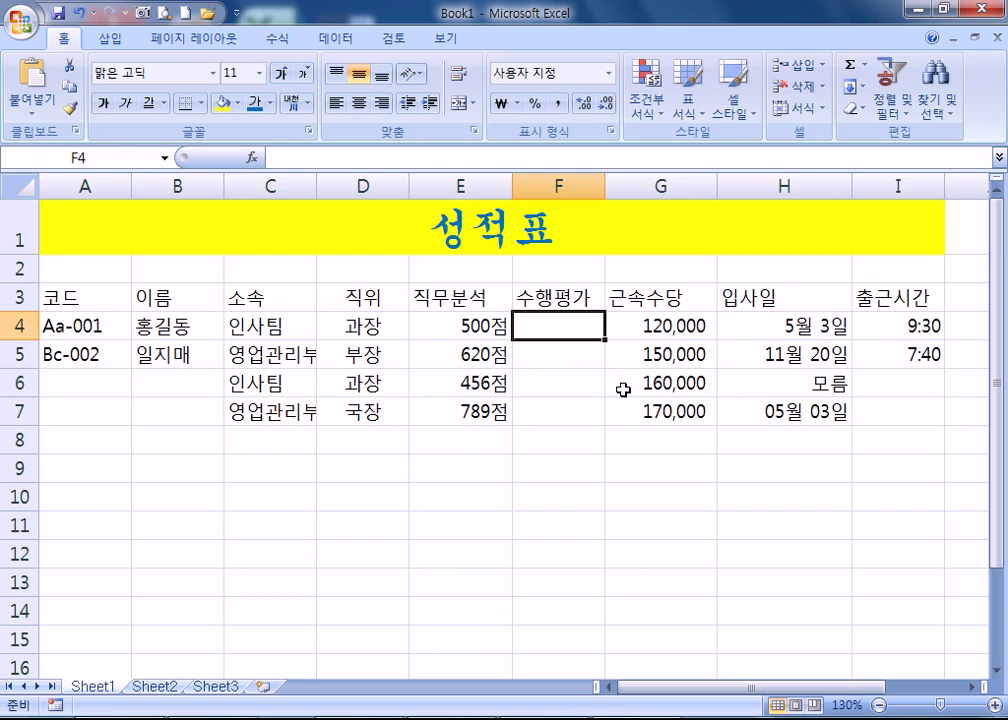
type("231")
key("Return")
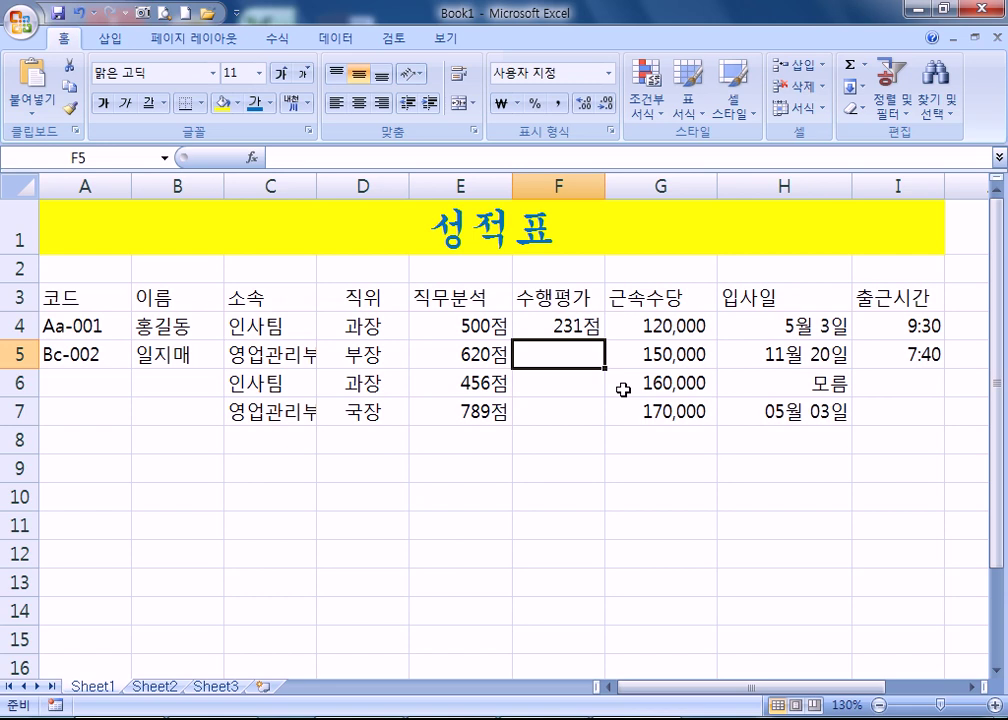
left_click(185, 326)
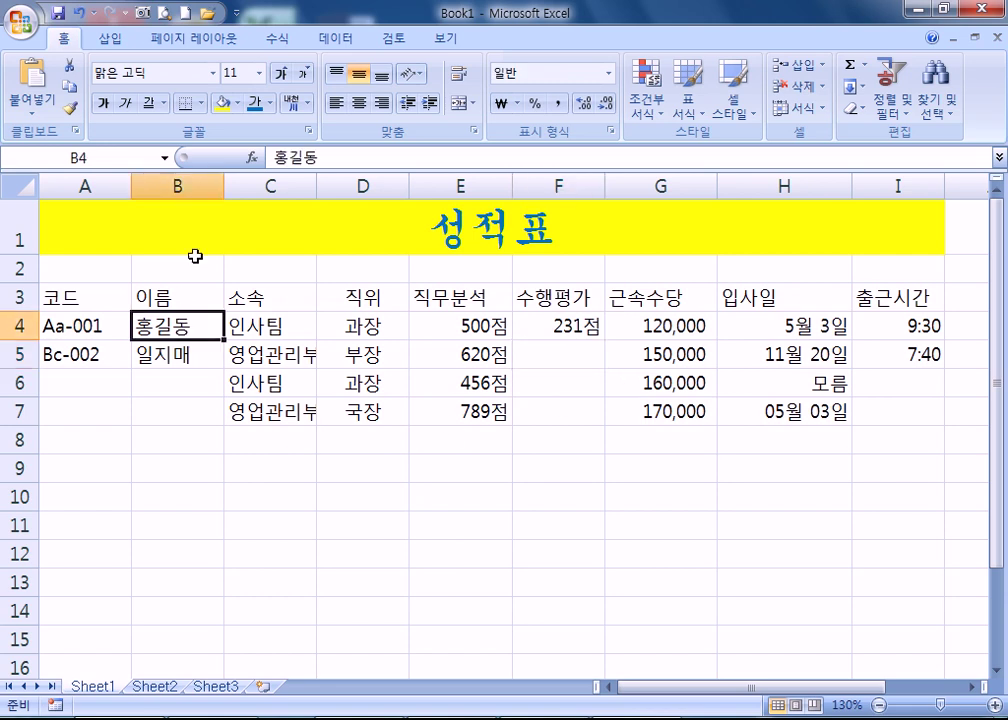
- Widen column B, cancel a trial 님 edit in B4, and select B4:B7
left_click_drag(224, 184, 249, 186)
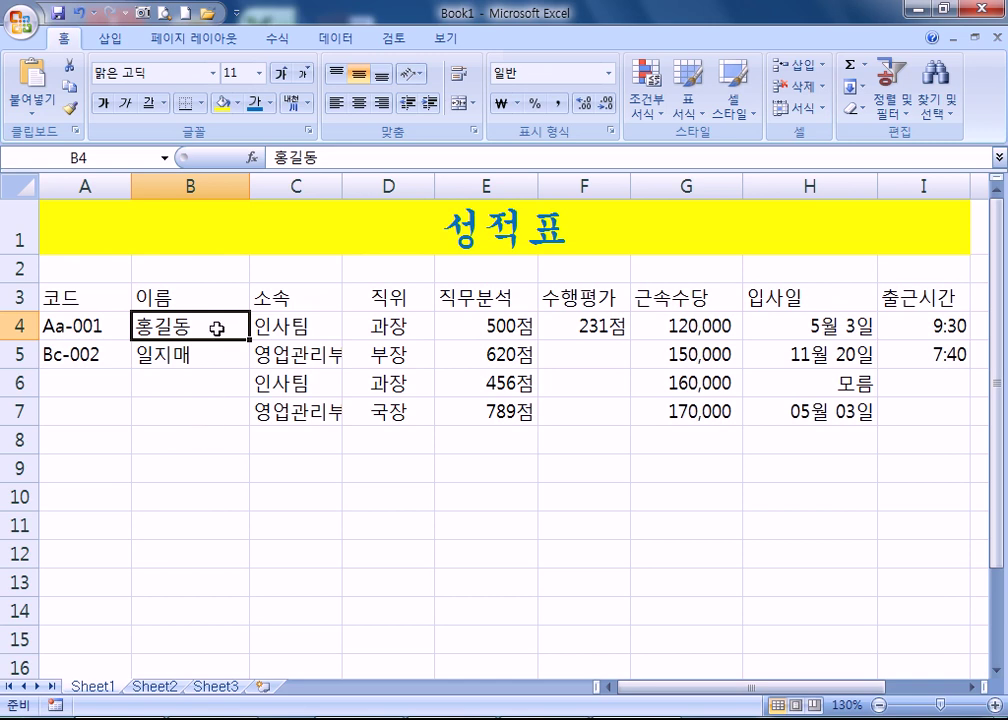
double_click(213, 326)
type("님")
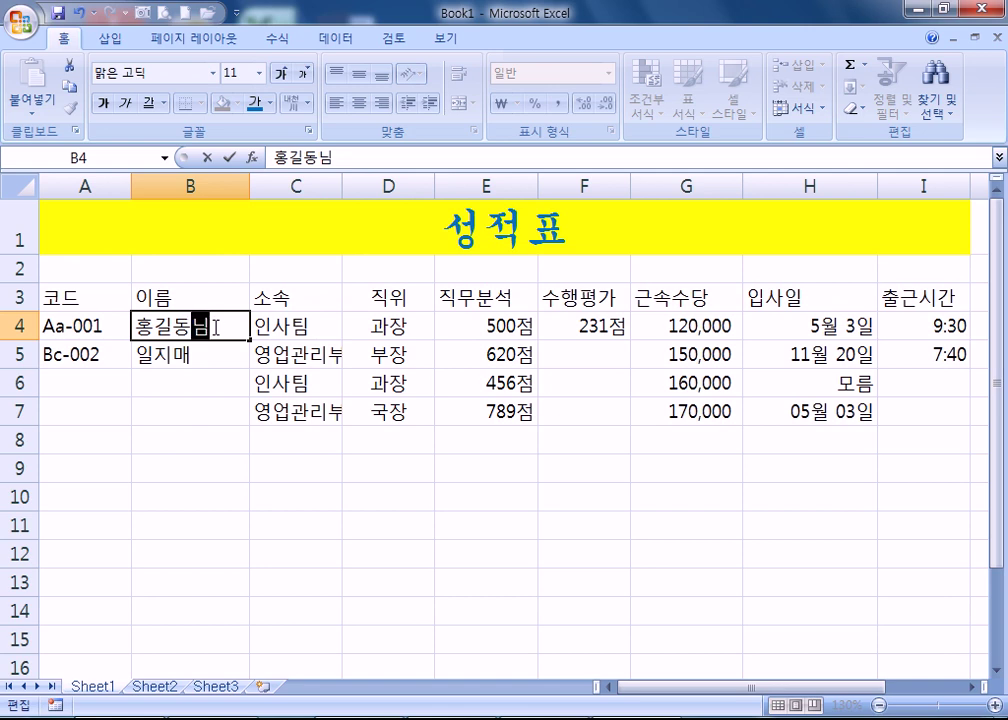
key("Escape")
left_click_drag(198, 317, 212, 412)
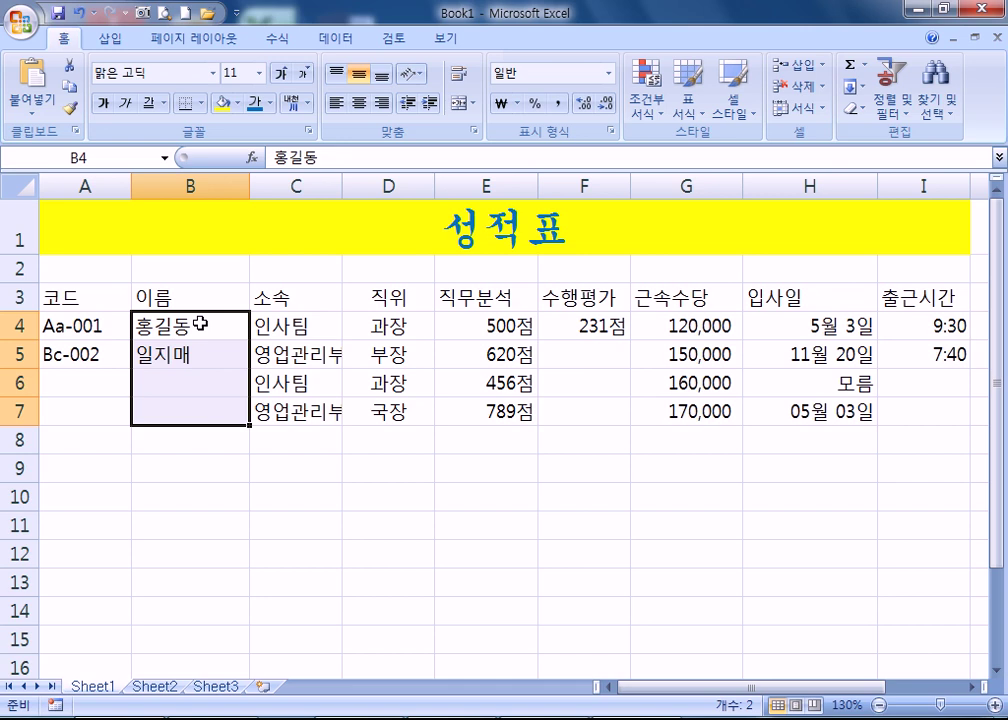
- Give the name cells B4:B7 the custom format @님 so names show a 님 suffix
key("ctrl+1")
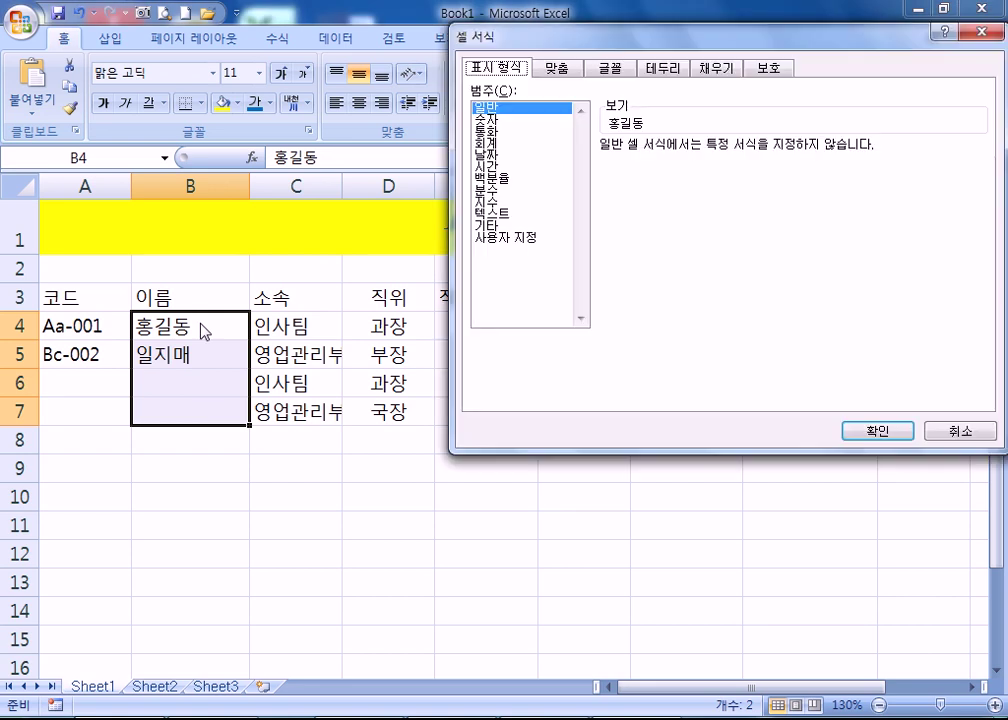
left_click(530, 238)
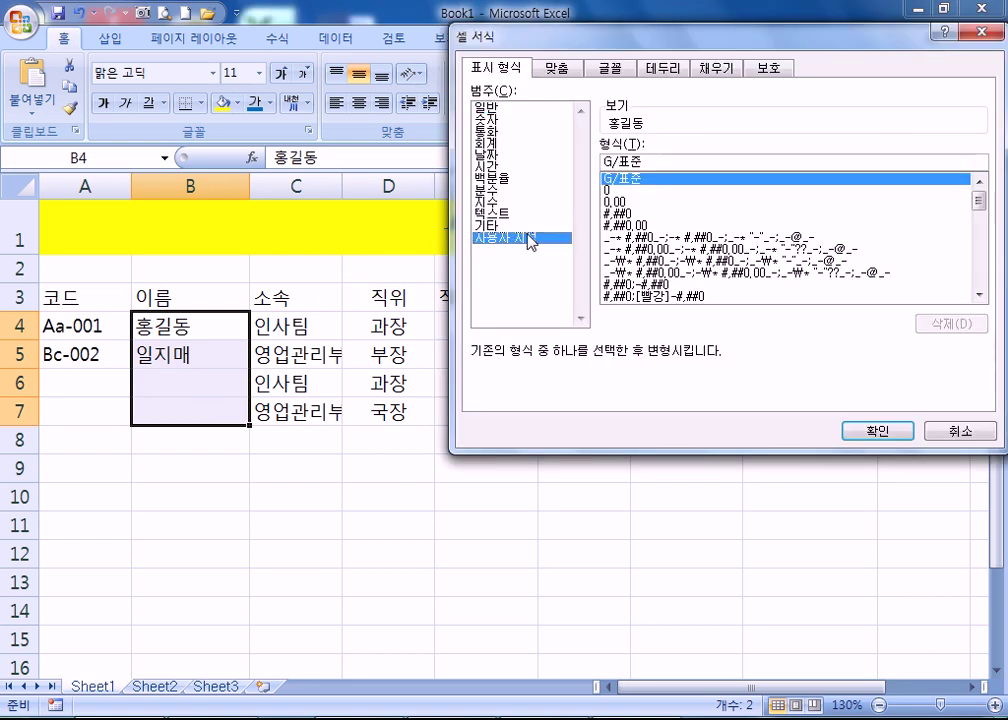
double_click(652, 161)
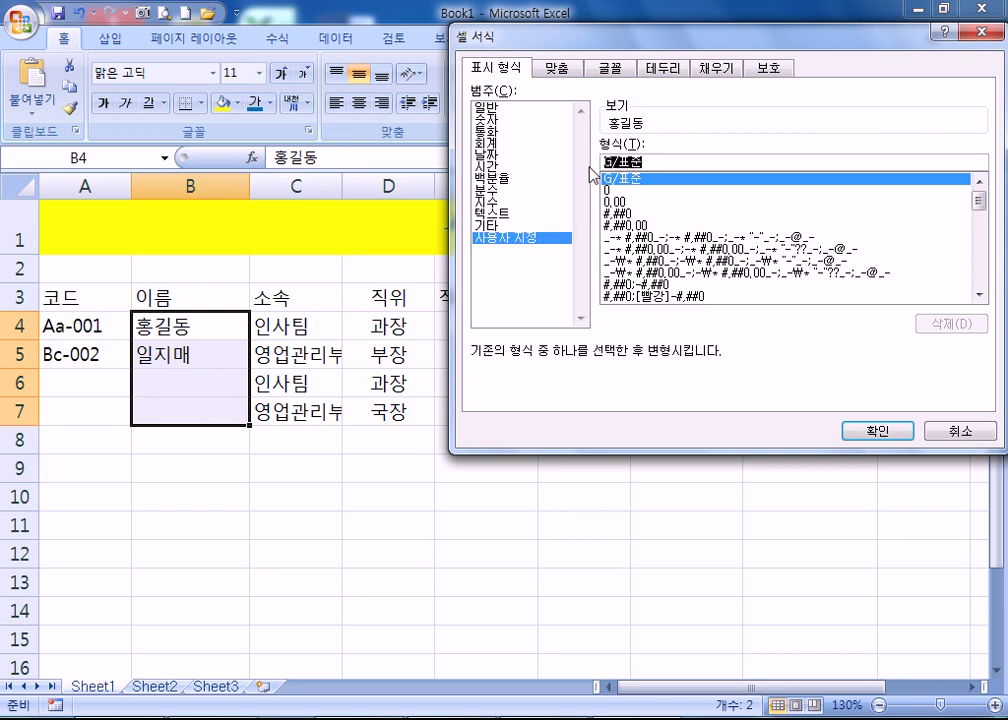
left_click(657, 160)
key("shift+Home")
key("BackSpace")
type("@")
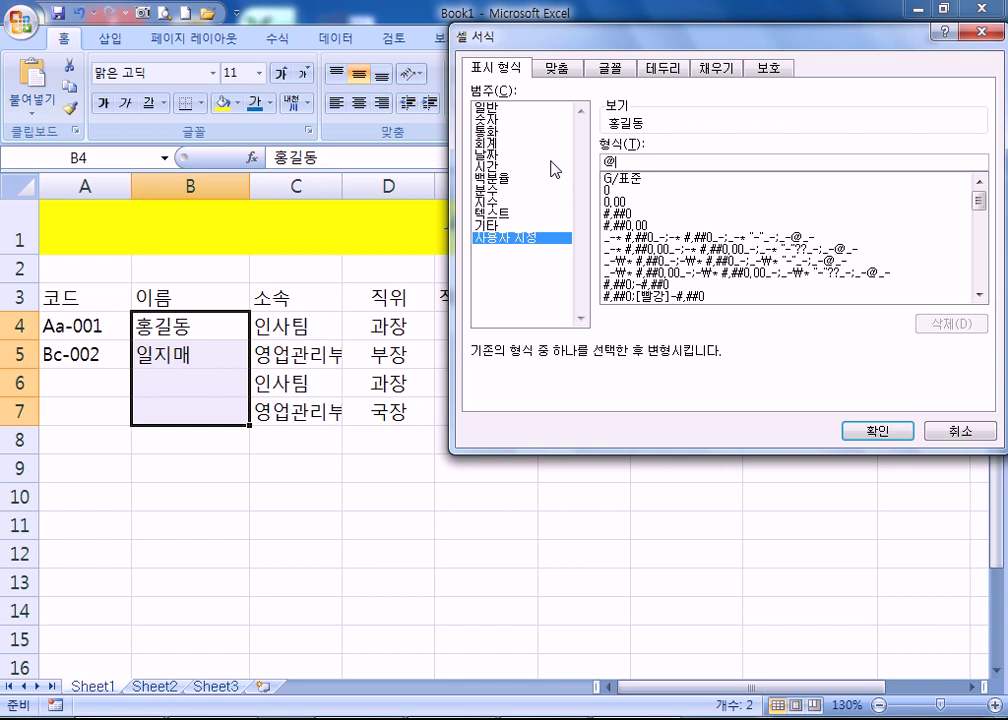
type("님")
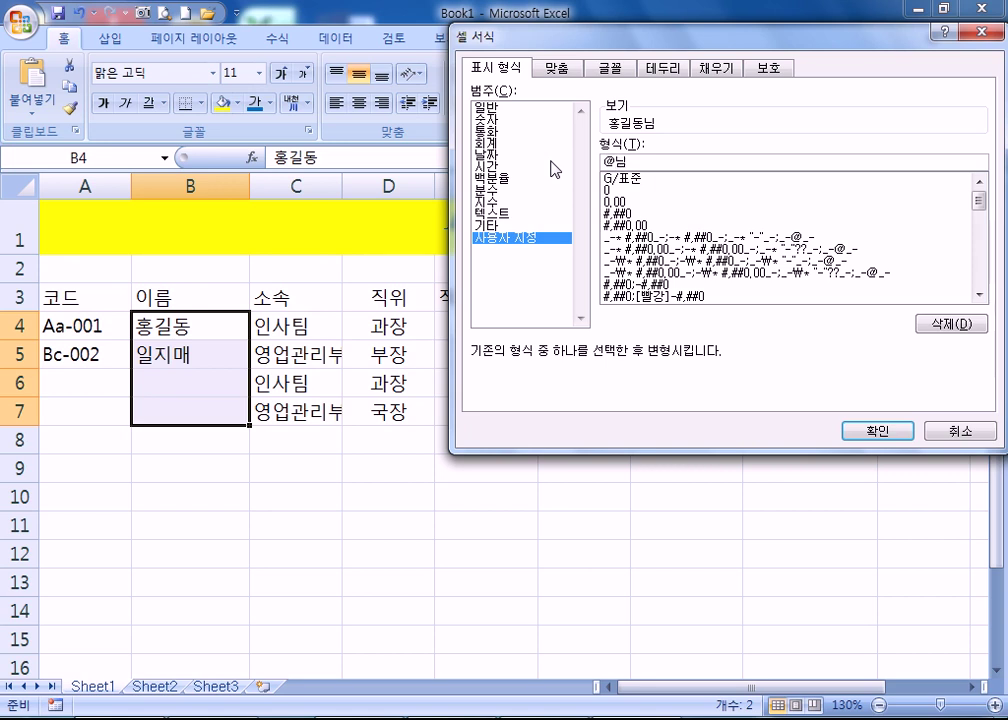
key("Return")
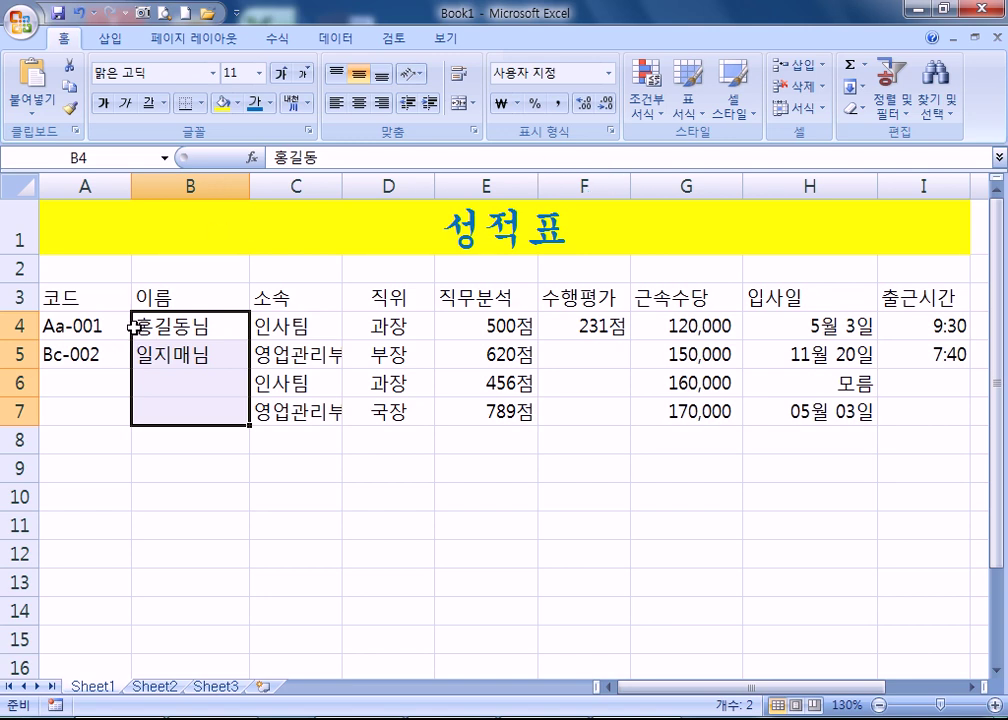
- Try entering a third name in B6, cancelling each attempt
left_click(155, 381)
type("ㅎ홍")
key("Escape")
type("잊어미")
key("Escape")
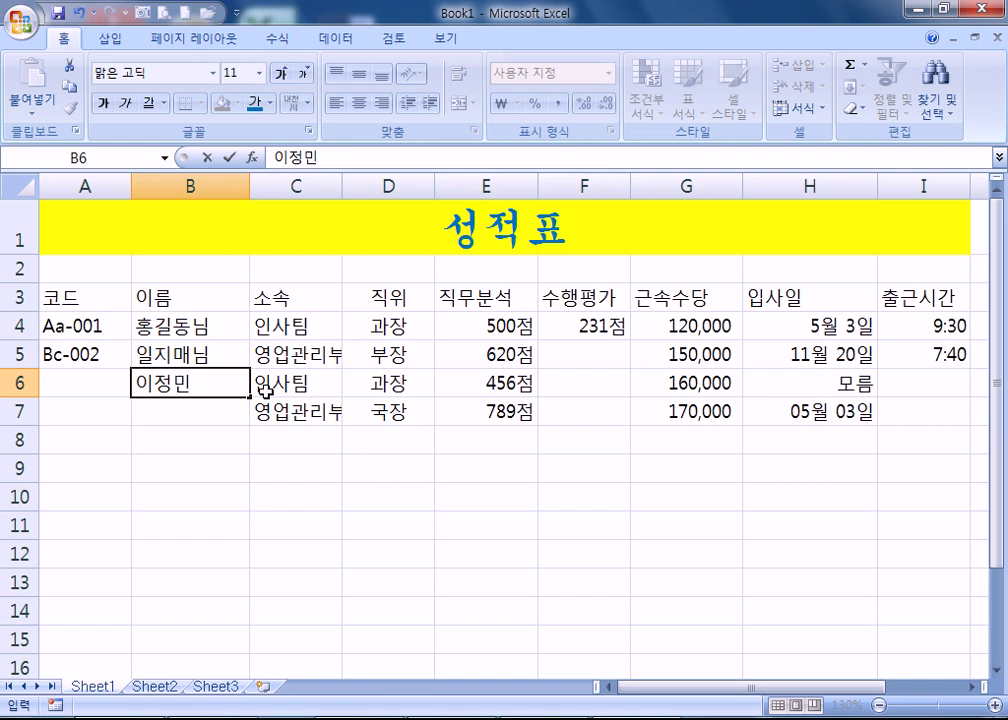
key("Escape")
- Prefix the B4:B7 name format with 멋진, making it 멋진 @"님", and widen column B
left_click_drag(146, 326, 196, 412)
key("ctrl+1")
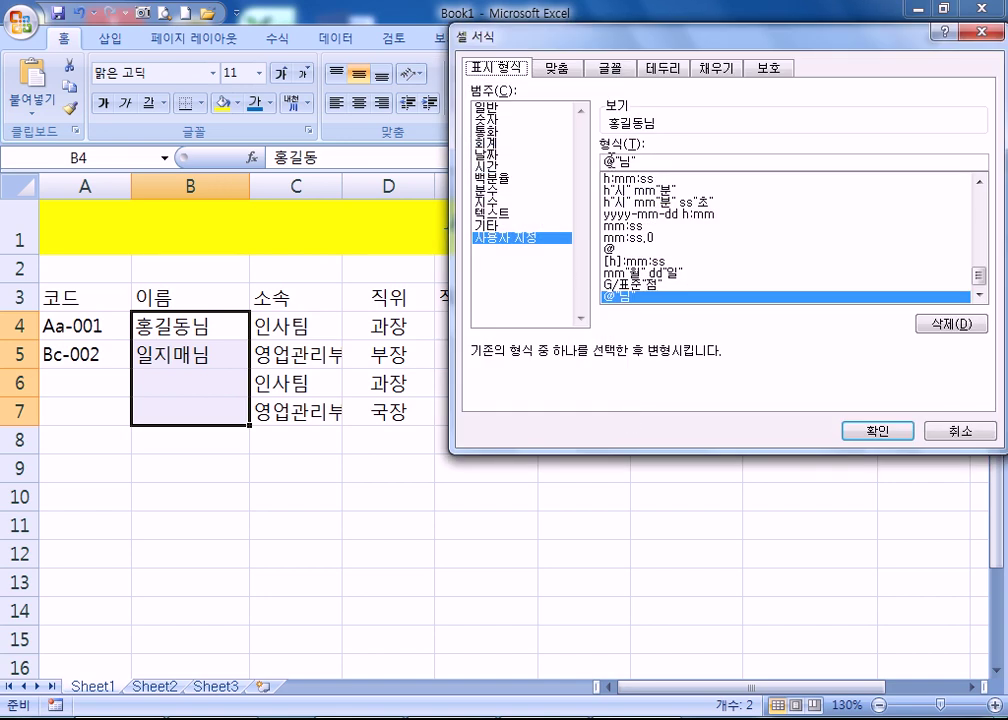
left_click(604, 162)
key("End")
key("Home")
type("멋진")
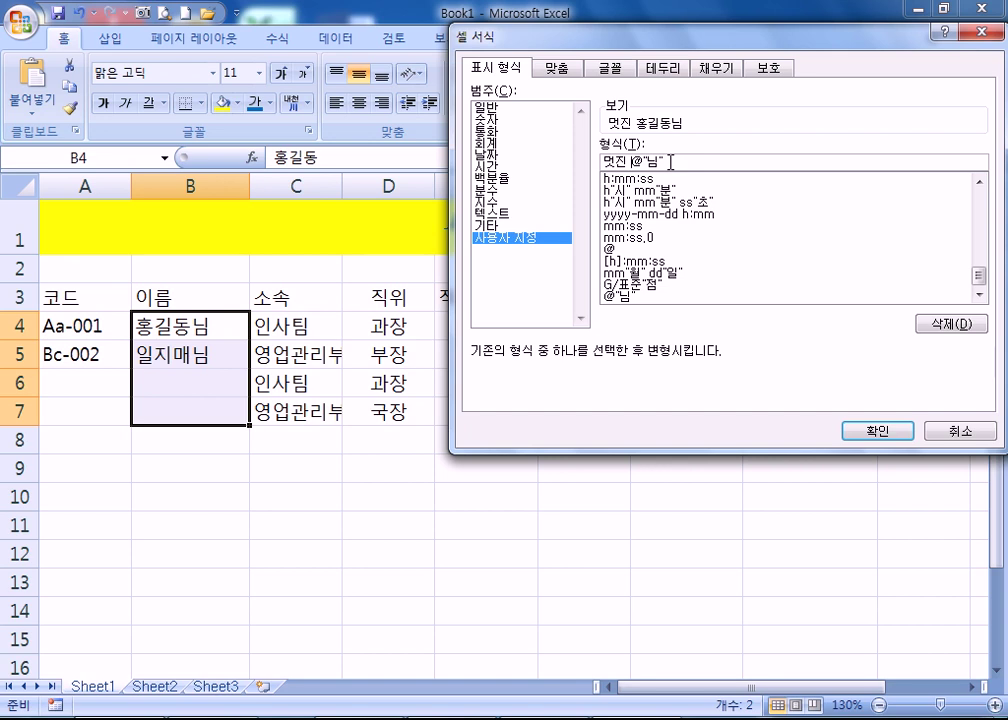
key("Return")
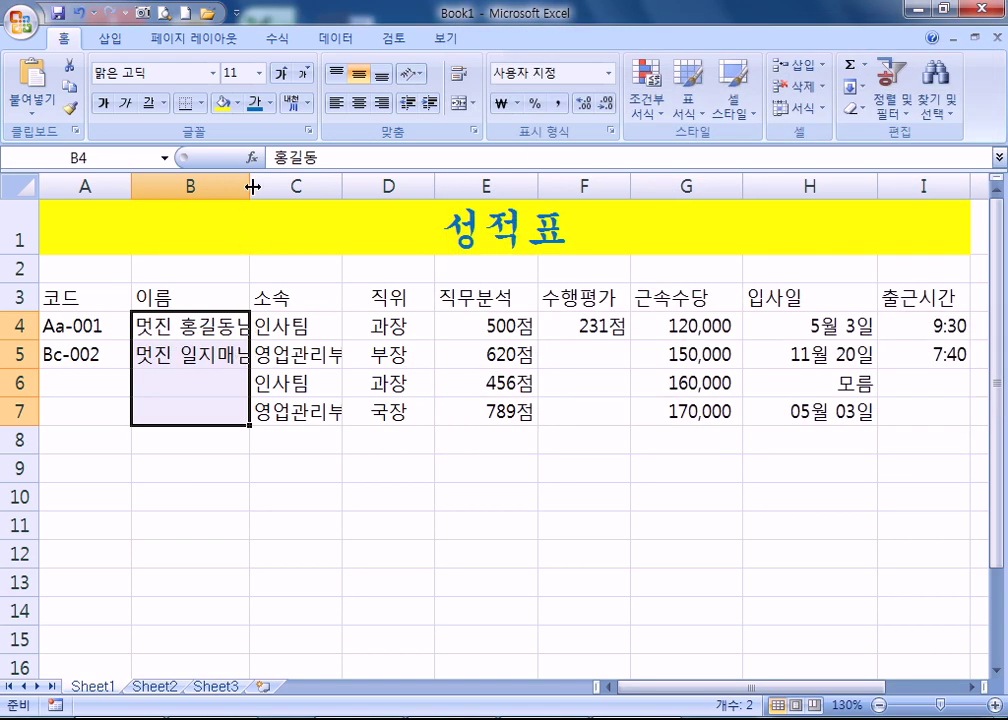
left_click_drag(250, 187, 272, 187)
- Enter a third employee name in B6, which takes the 멋진 …님 format
left_click(176, 381)
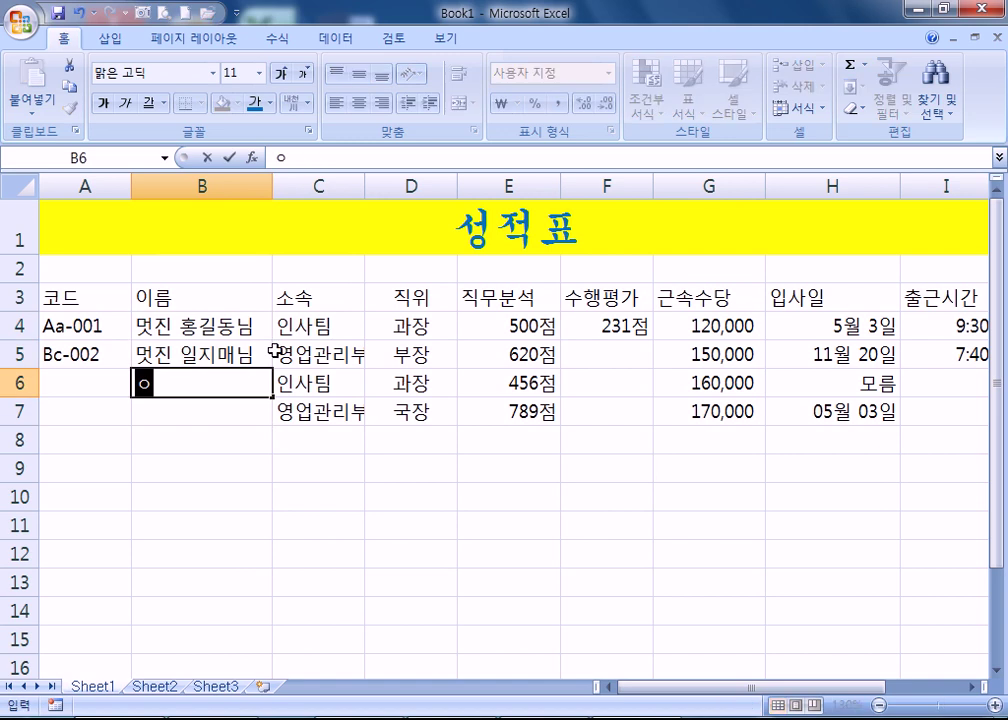
key("Return")
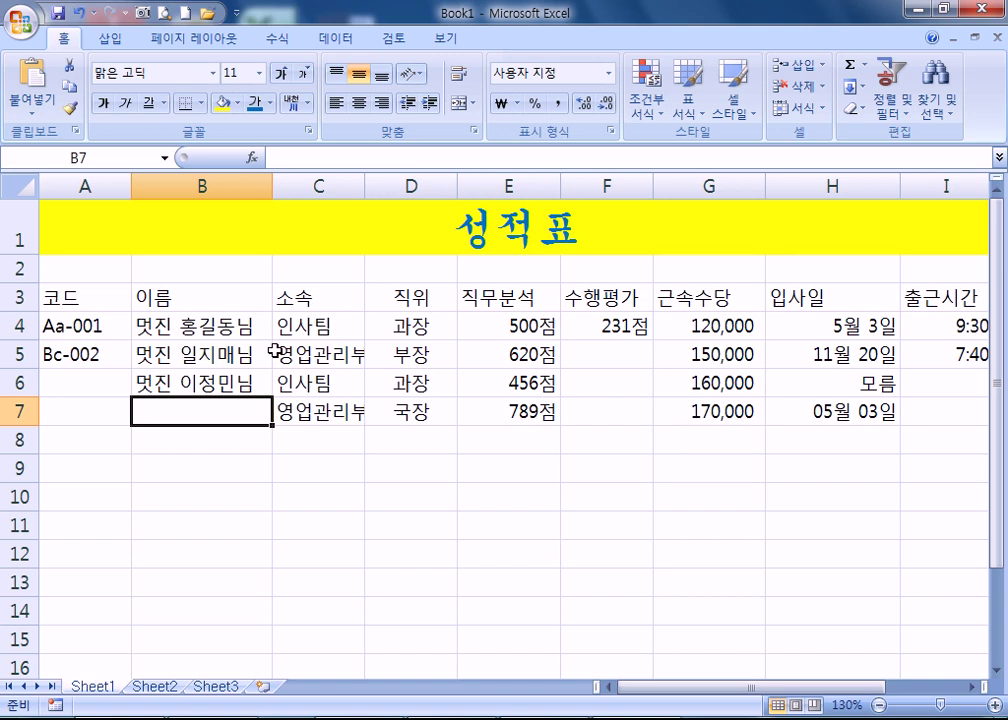
- Left-align the 성적표 title, then center it again
left_click(434, 240)
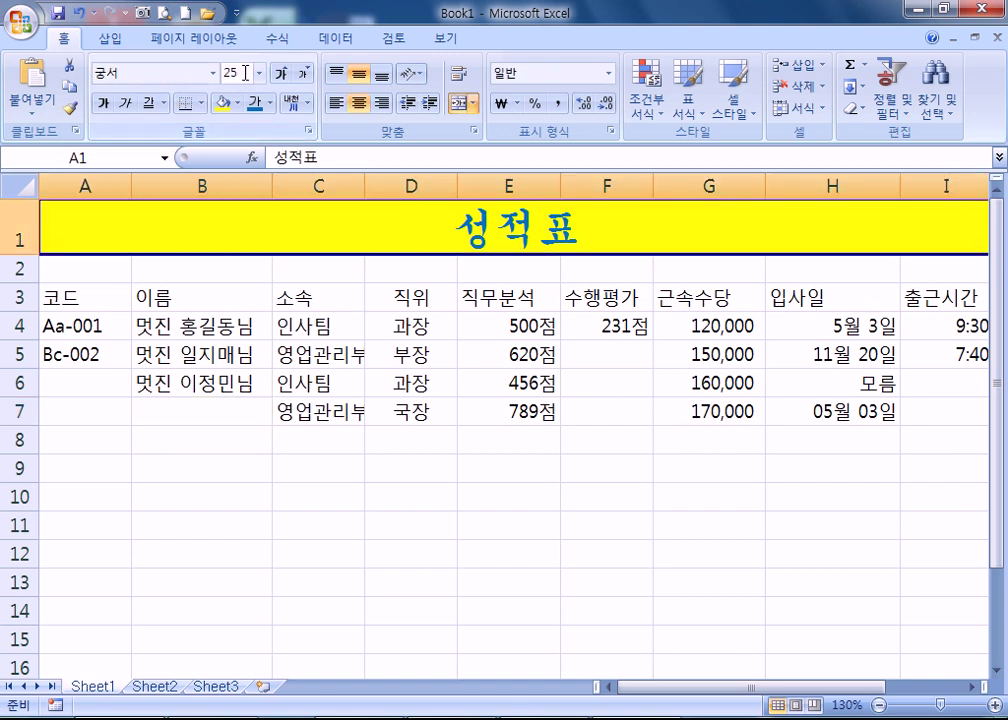
left_click(336, 103)
left_click(358, 104)
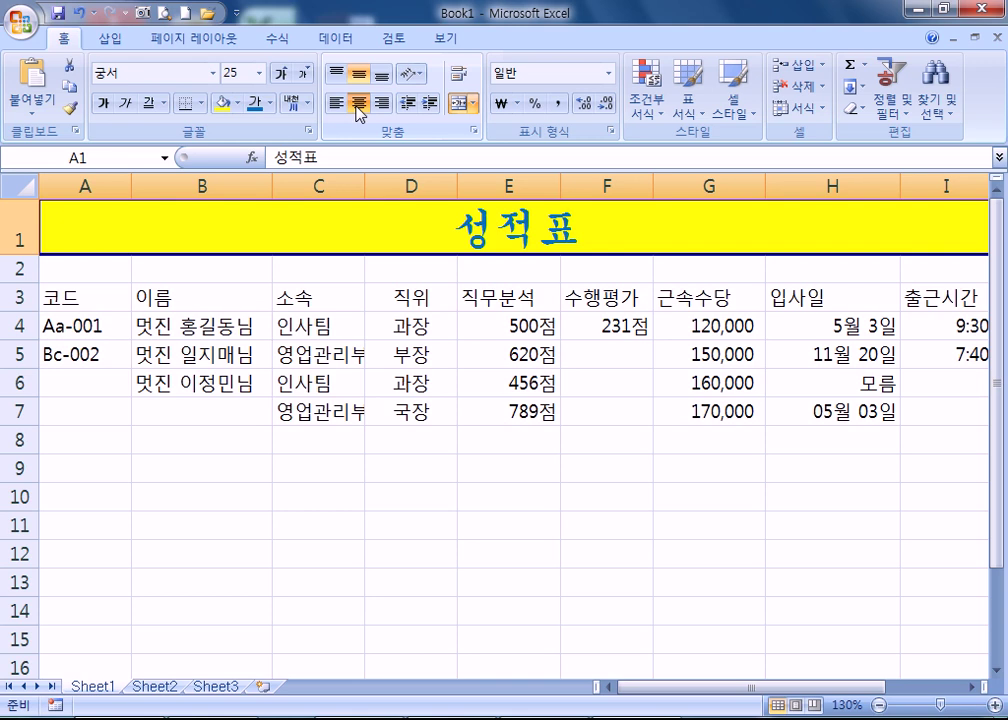
- Select the scores in E4:E7, then select the join dates in H4:H7
left_click(505, 322)
mouse_move(505, 322)
left_mouse_down()
mouse_move(495, 405)
mouse_move(468, 412)
left_mouse_up()
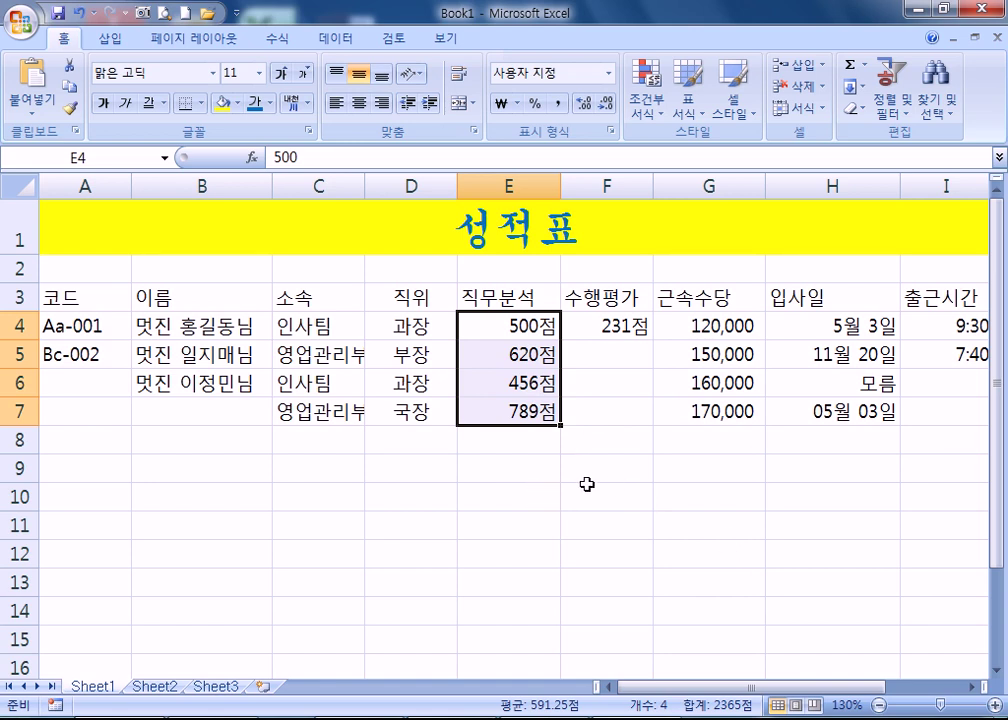
left_click(269, 456)
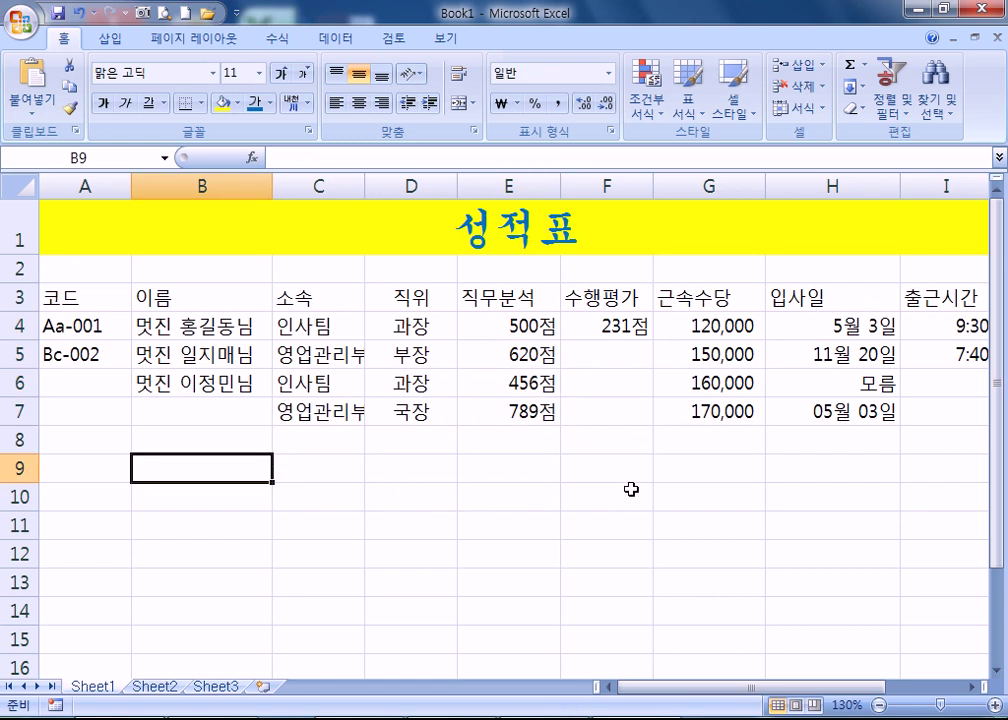
left_click_drag(770, 326, 830, 408)
- Clear H4:H7 and enter the dates 5-3, 3-8 and 12-25 in H4:H6
key("Delete")
left_click(772, 333)
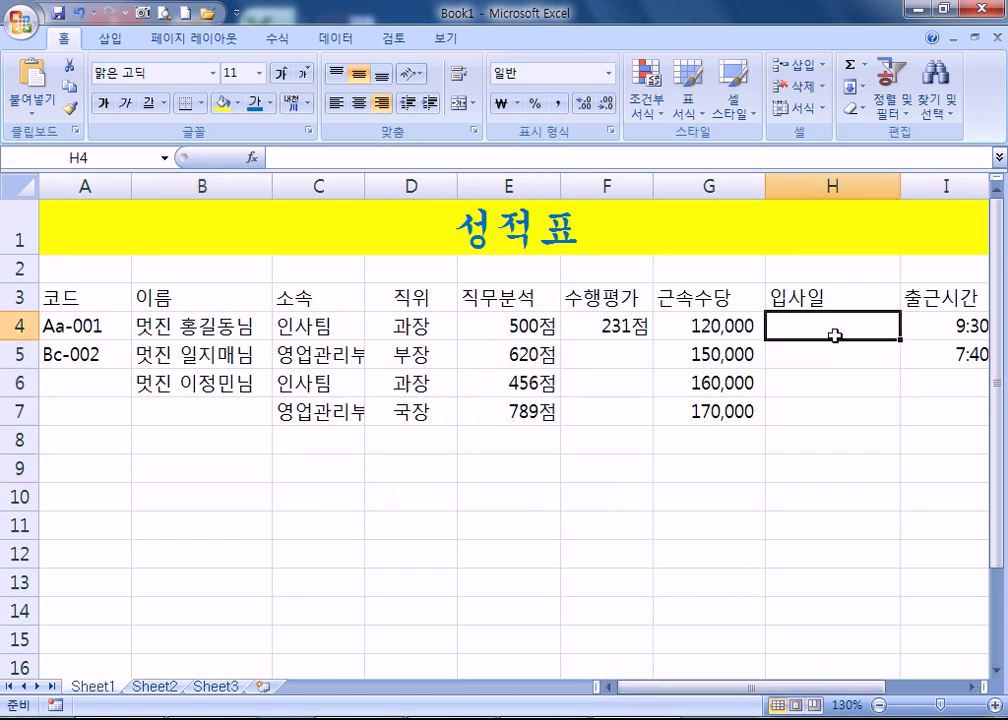
type("5-3")
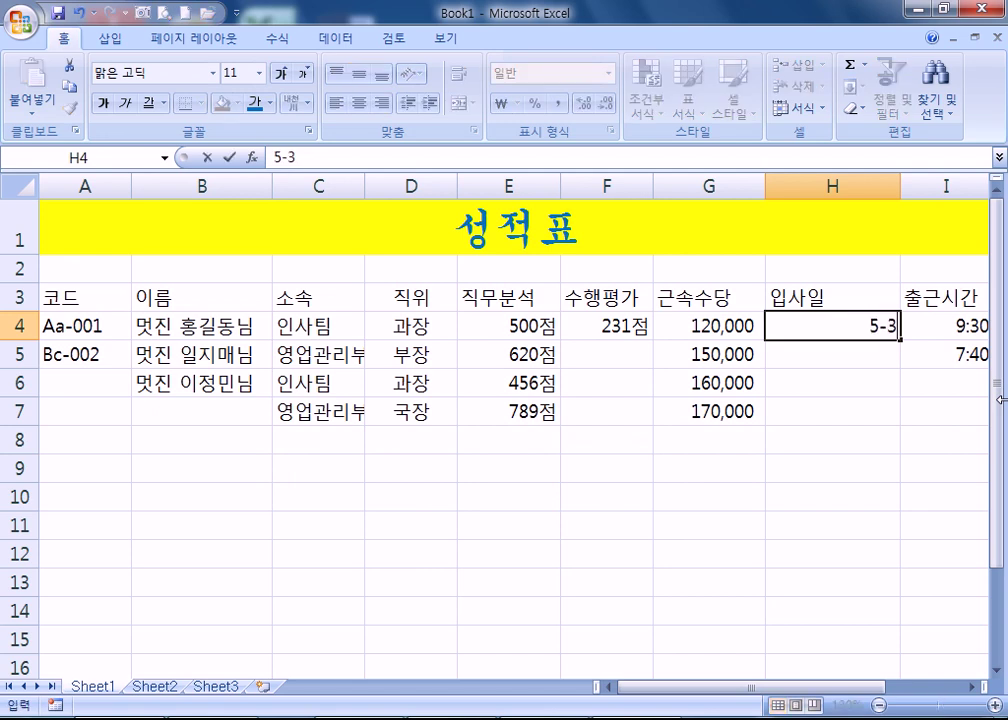
key("Return")
type("3-8")
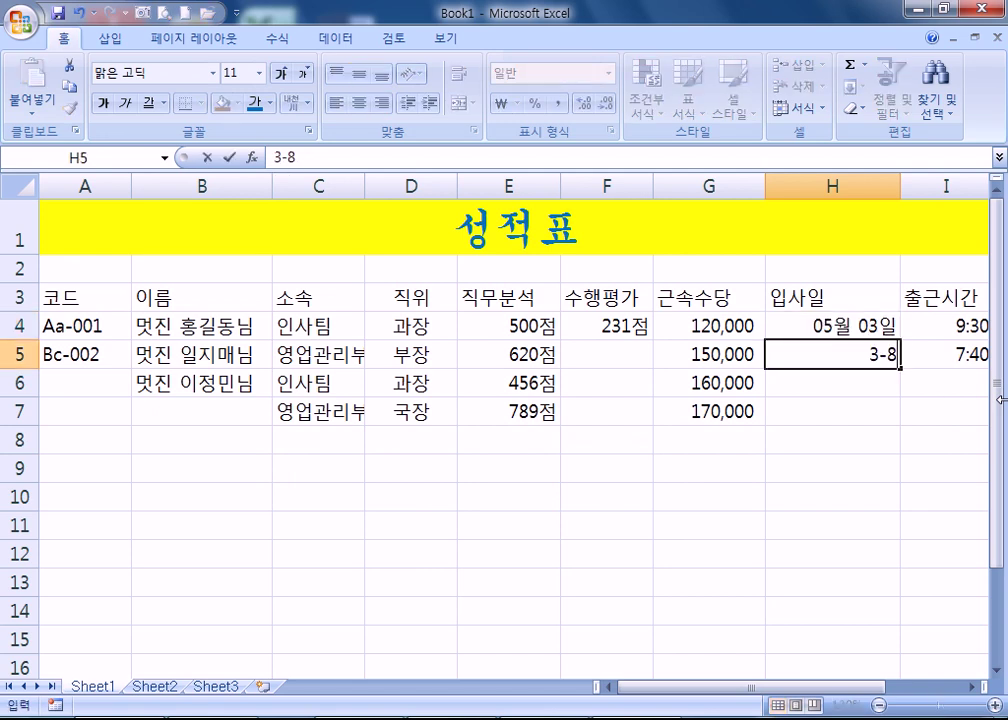
key("Return")
type("12-25")
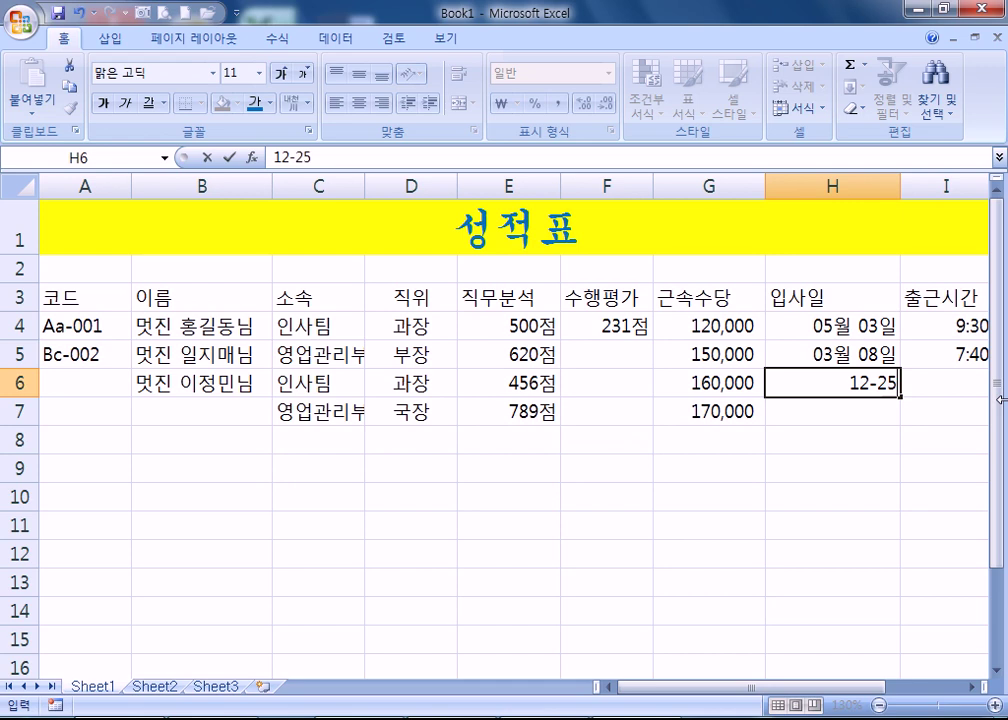
key("Return")
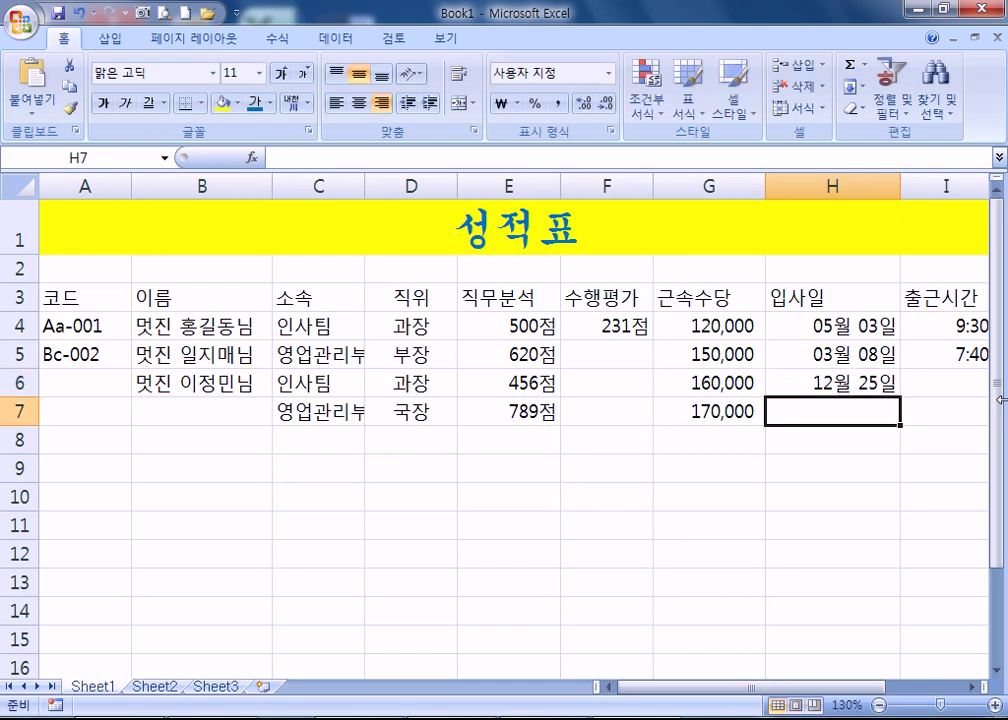
- Check the full date stored behind H4, ending on the empty cell H7
left_click(835, 326)
left_click(832, 409)
left_click_drag(855, 333, 864, 405)
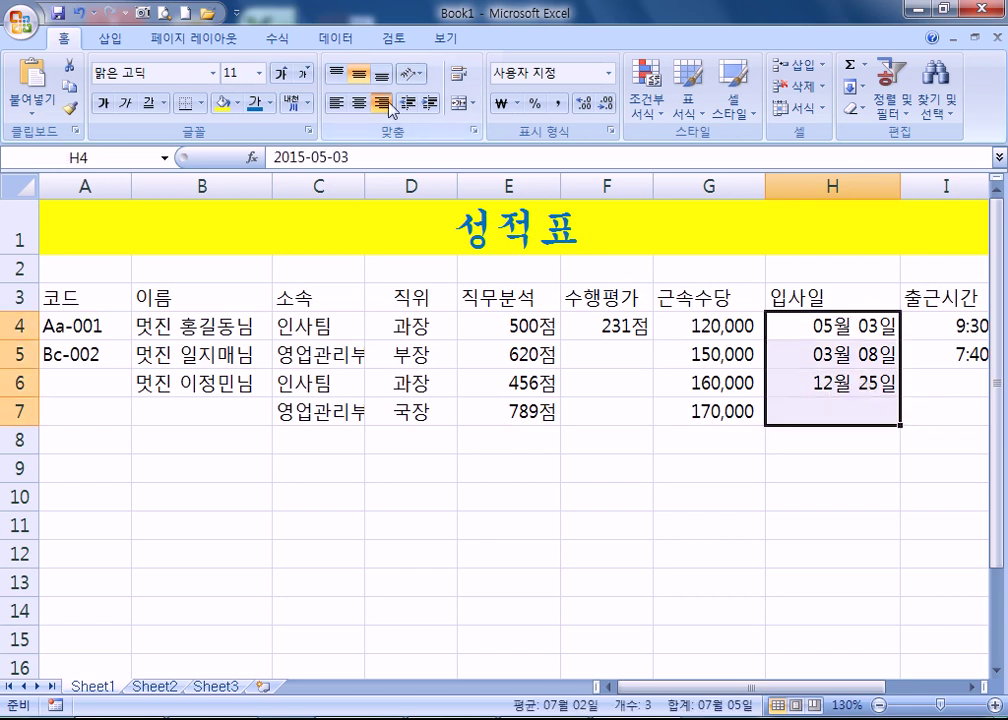
left_click(792, 326)
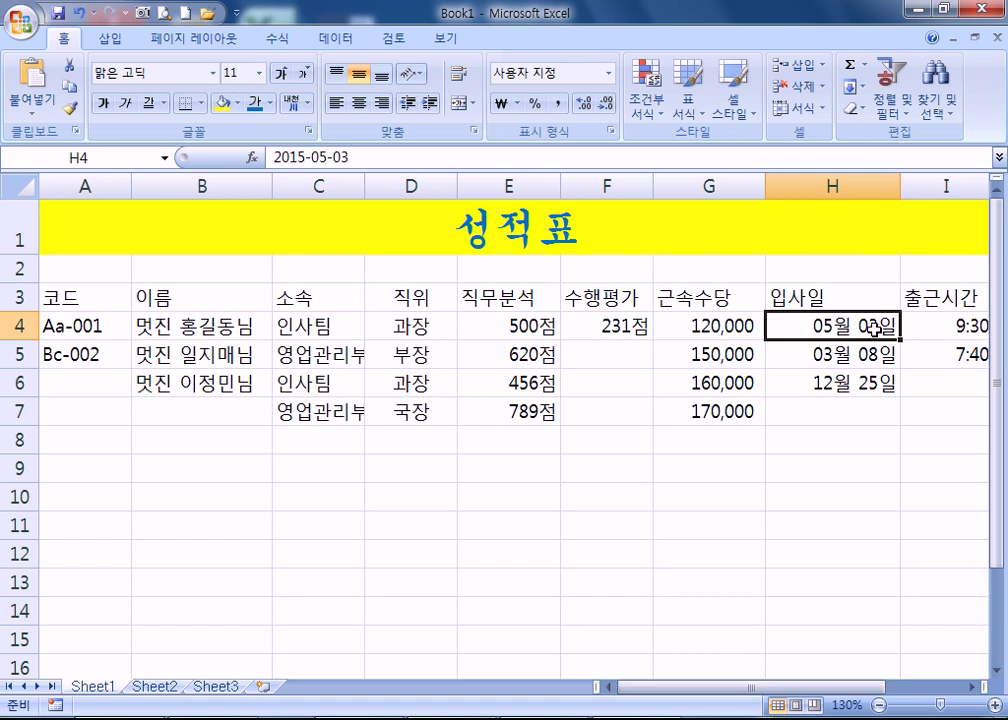
left_click(837, 407)
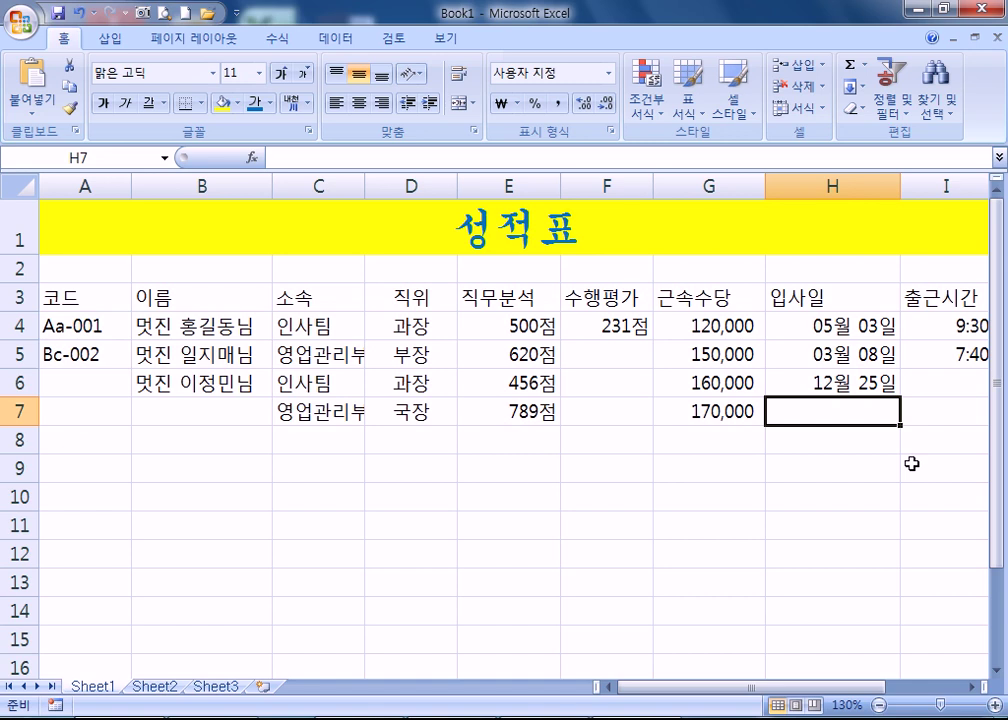
- Enter 10-5-5 in H7 so it shows 05월 05일
type("2010-5-5")
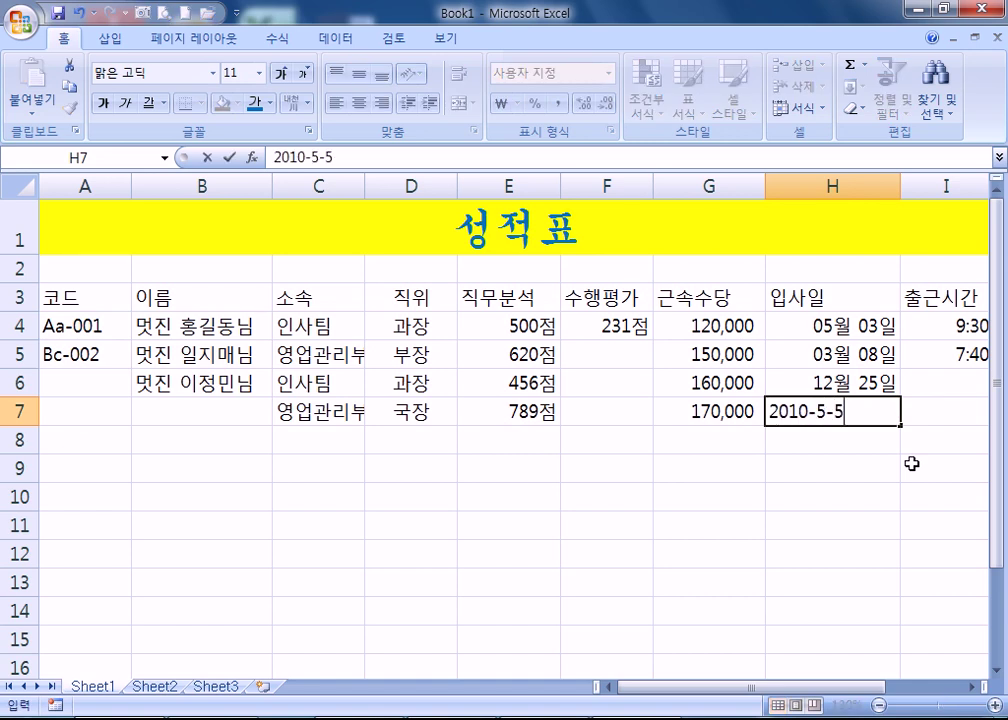
key("Escape")
type("10-5-5")
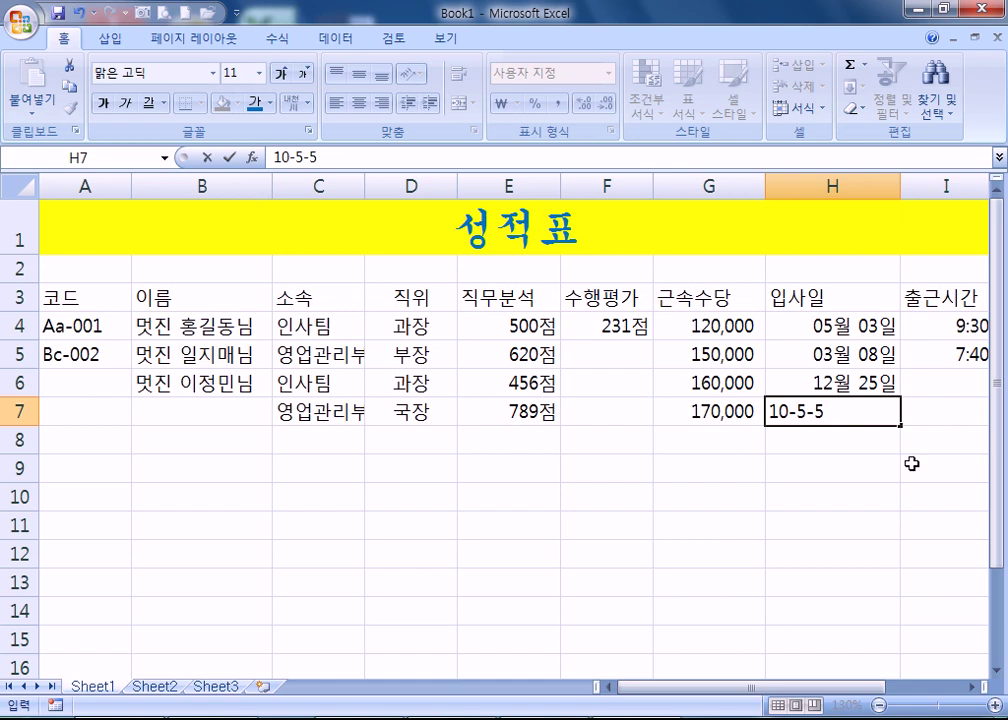
key("Return")
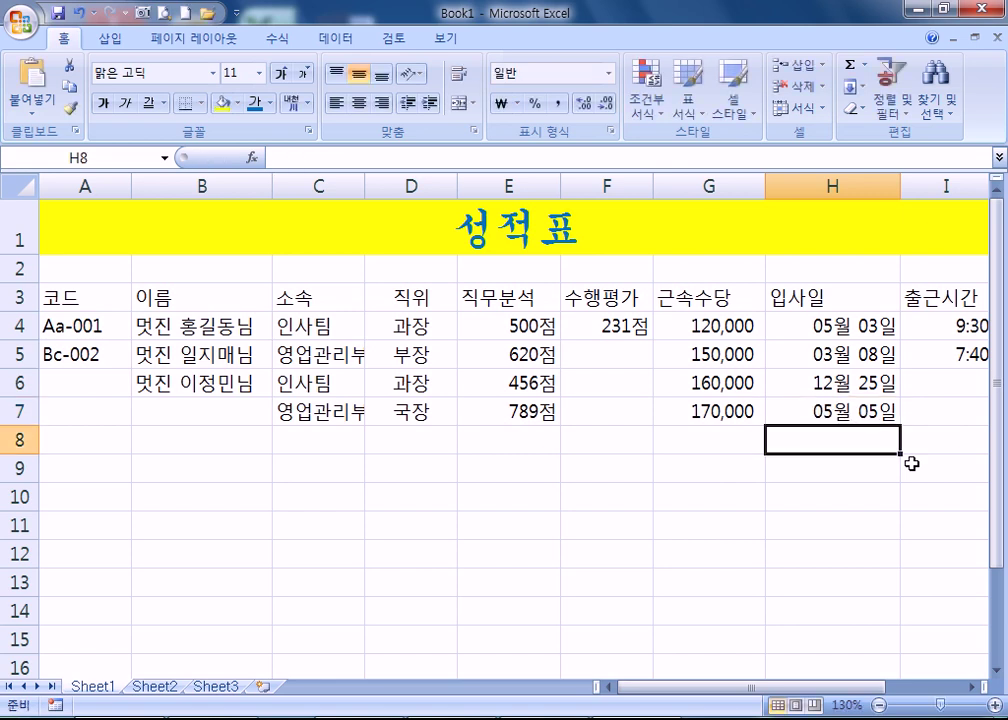
key("Up")
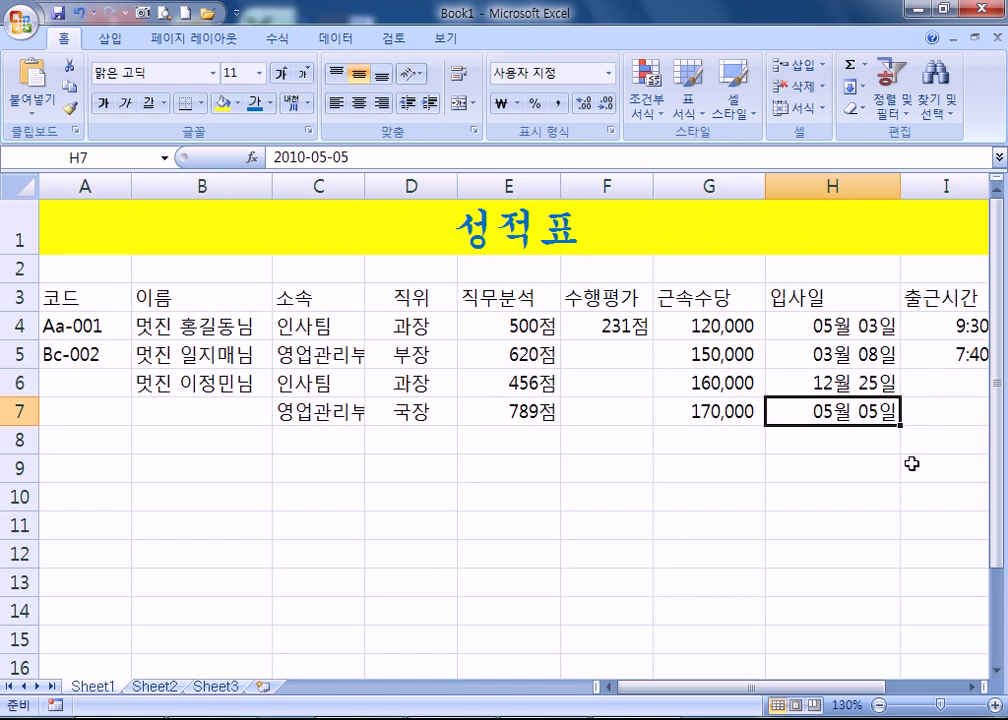
key("Up")
key("Down")
- Enter 88-5-5 in H10 so it stores the date 1988-05-05
left_click(829, 497)
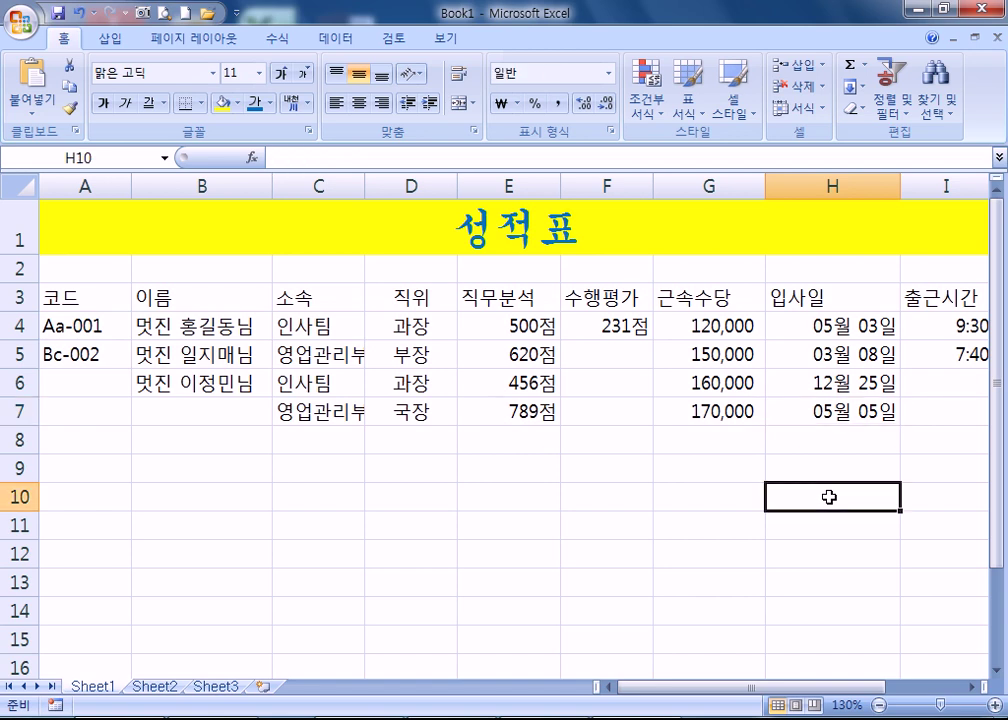
type("1988-5-5")
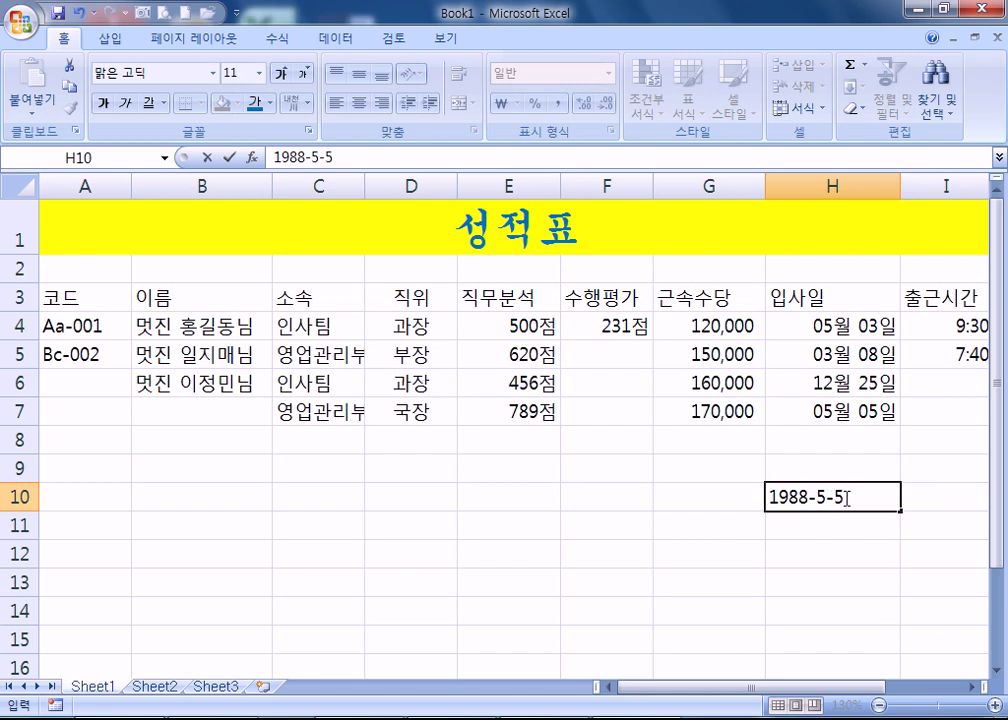
left_click_drag(846, 497, 697, 490)
type("88-5-5")
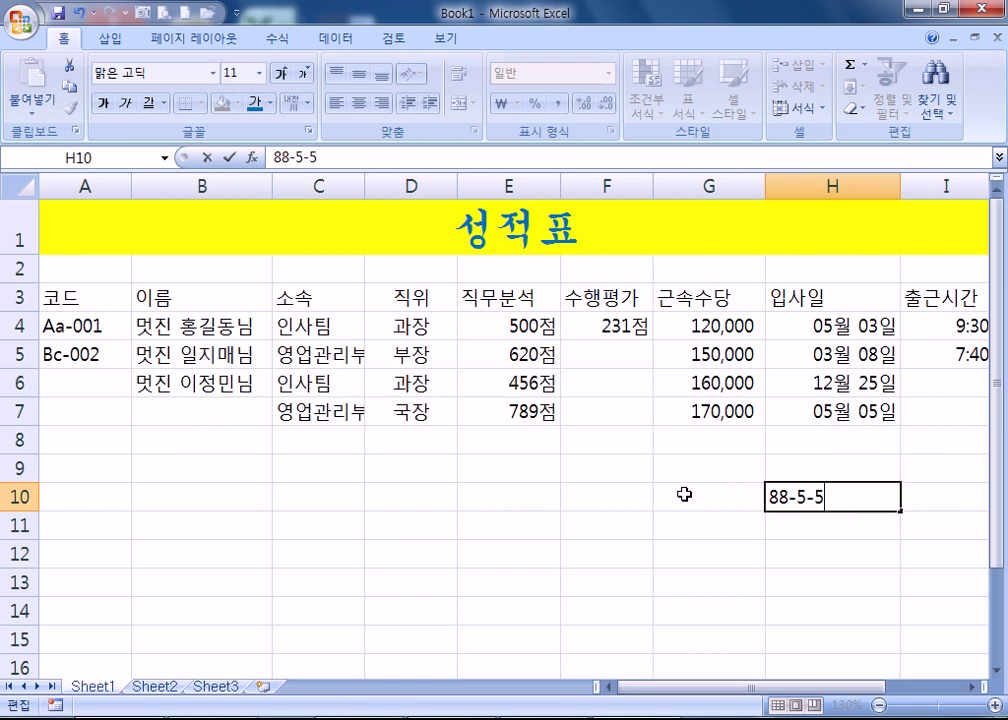
key("Return")
key("Up")
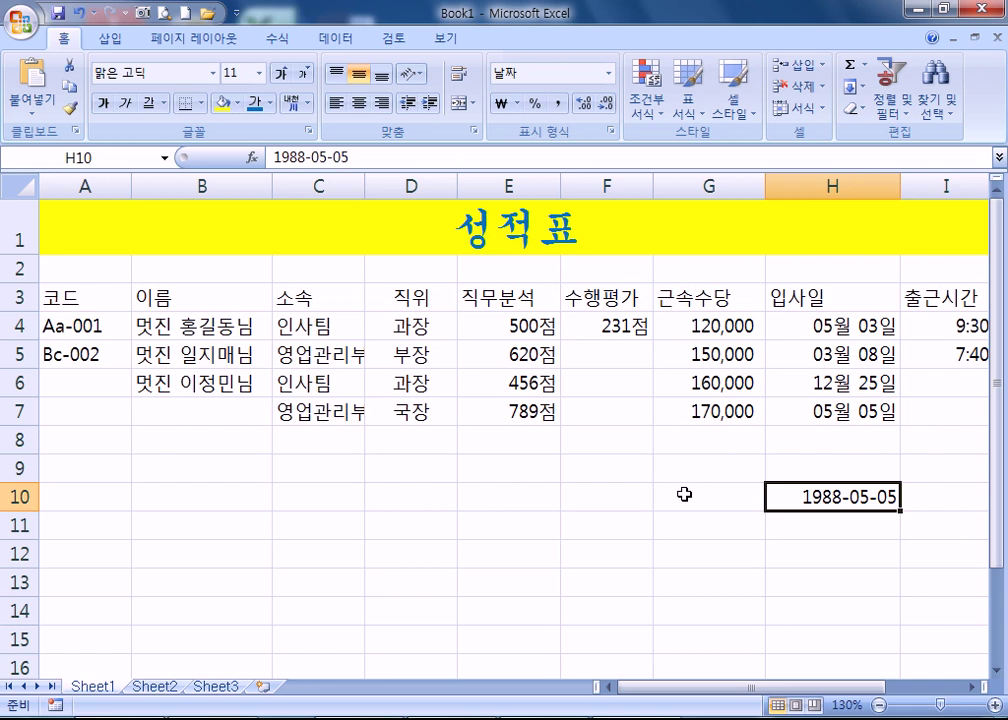
left_click_drag(819, 326, 819, 410)
left_click(820, 497)
- Give H4:H10 the custom yyyy-mm-dd date format, e.g. 2015-05-03
left_click(789, 327)
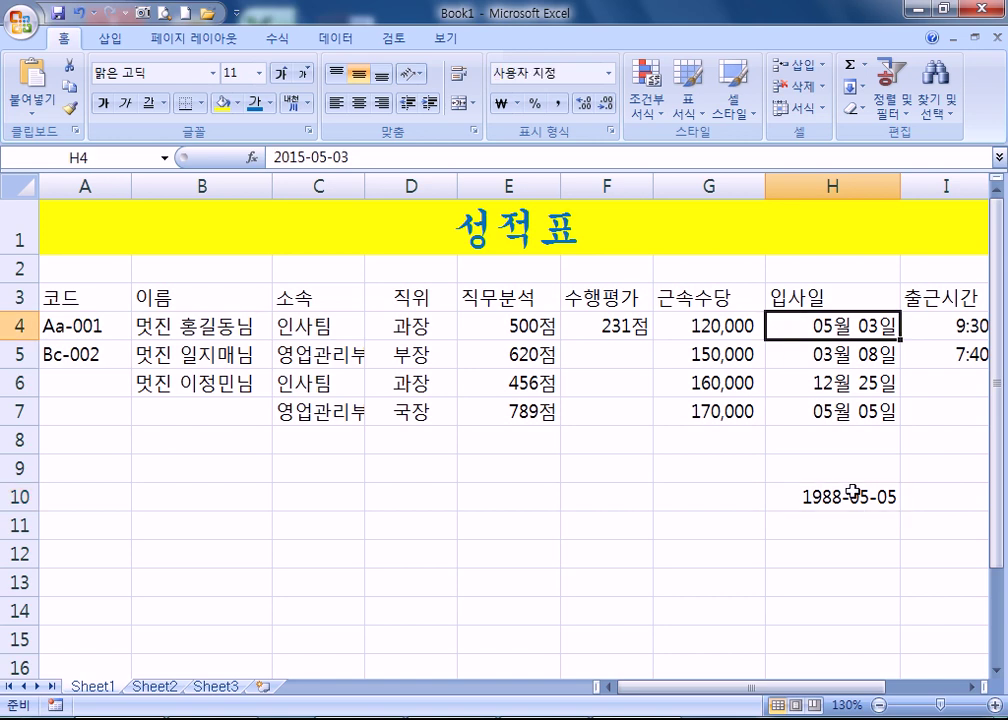
left_click_drag(799, 322, 814, 497)
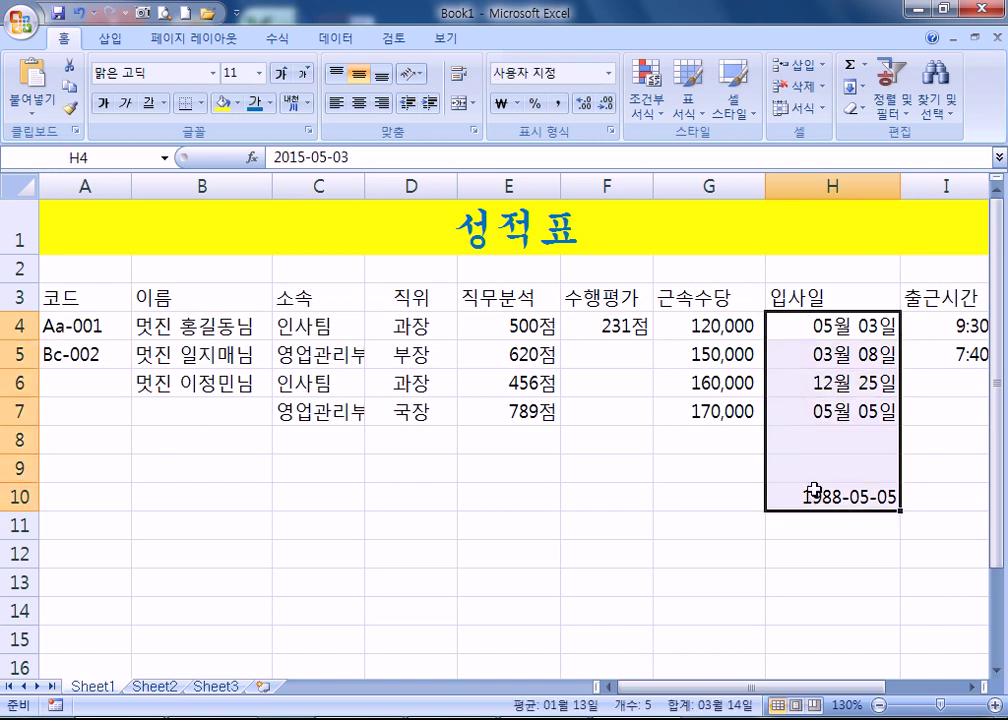
key("ctrl+1")
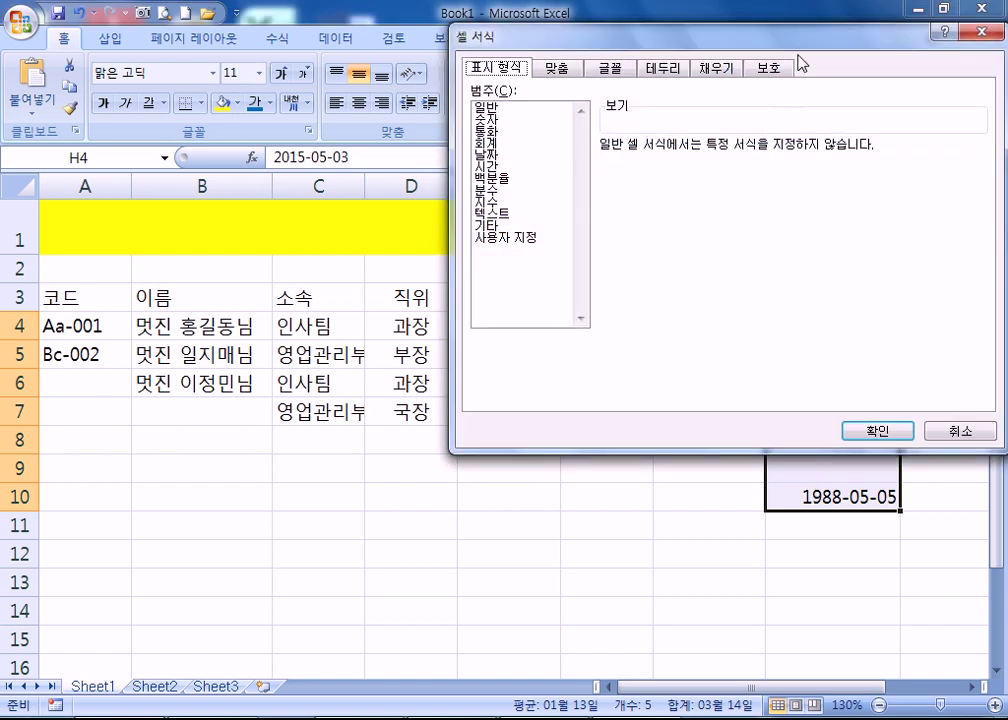
left_click_drag(800, 29, 421, 30)
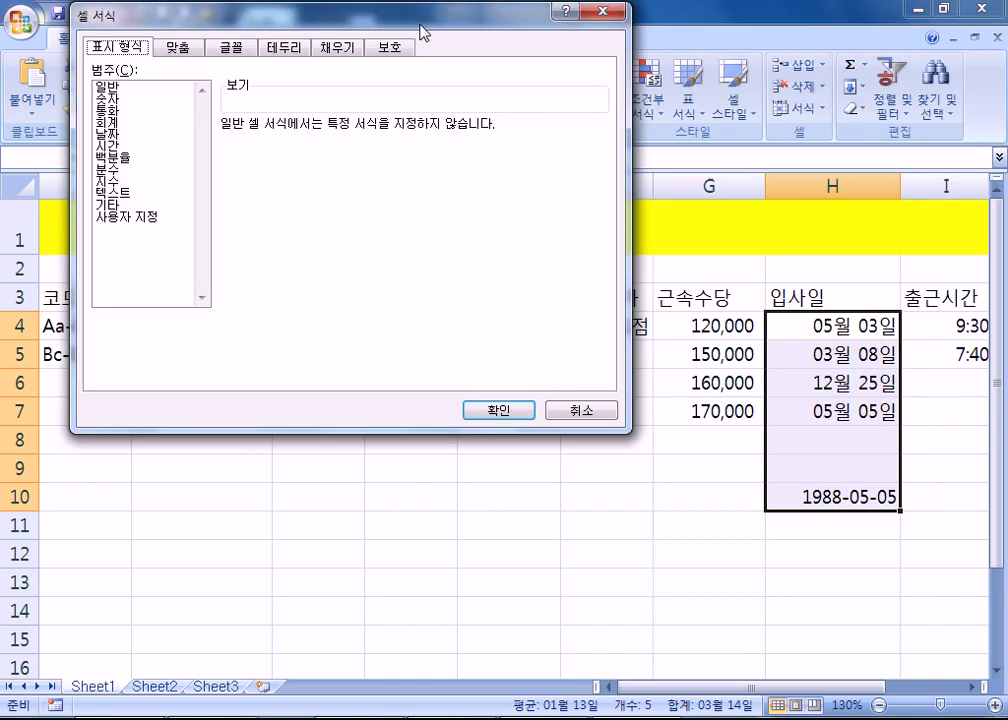
left_click(140, 218)
left_click_drag(596, 180, 603, 235)
left_click(252, 170)
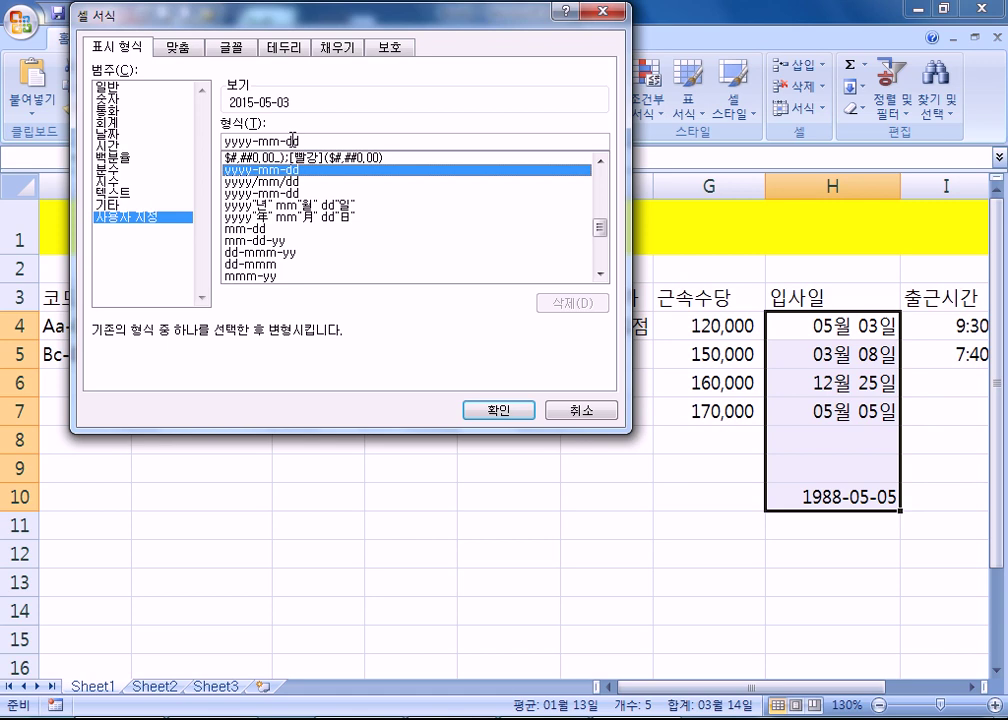
left_click(487, 410)
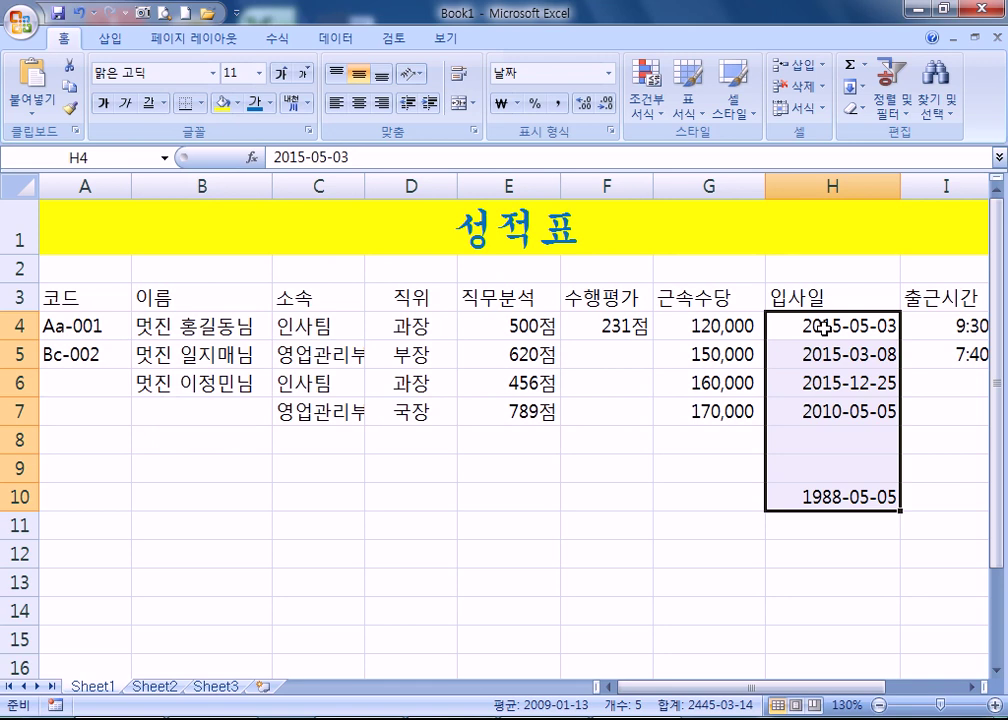
- Shorten the date format code to yy-mm-dd, giving dates like 15-05-03 and 88-05-05
key("ctrl+1")
left_click(145, 218)
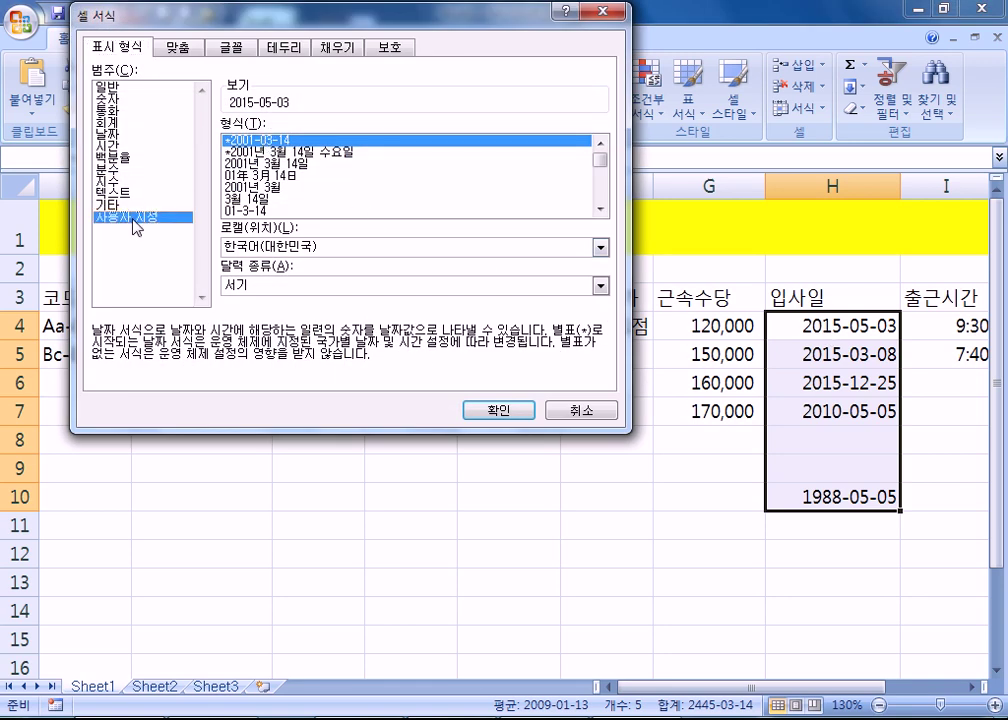
double_click(235, 142)
type("yy")
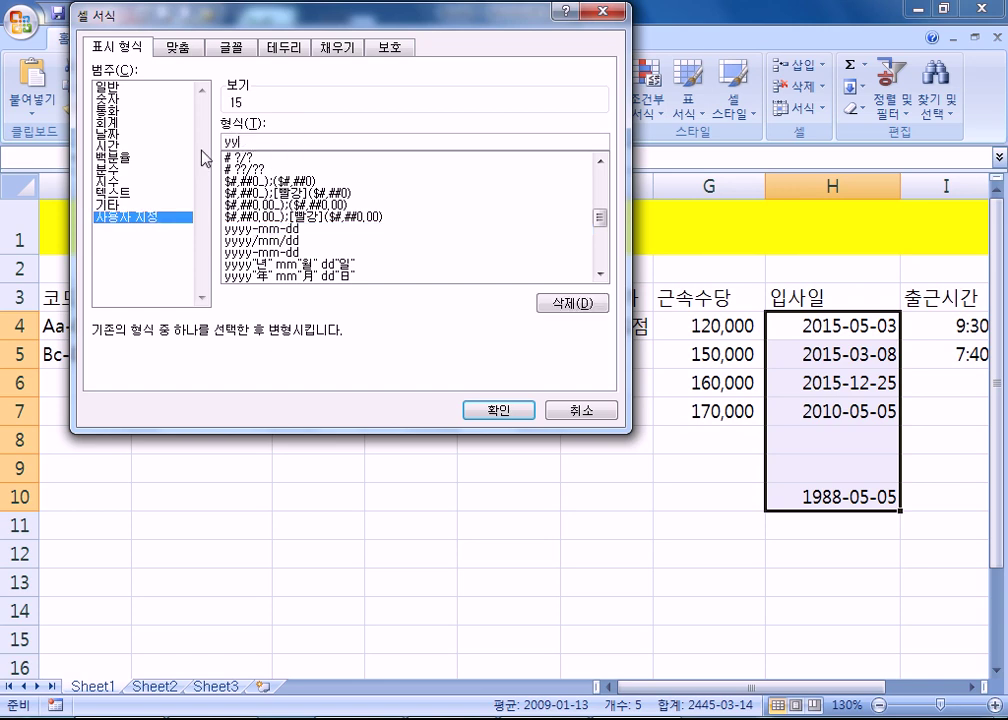
key("Escape")
key("ctrl+1")
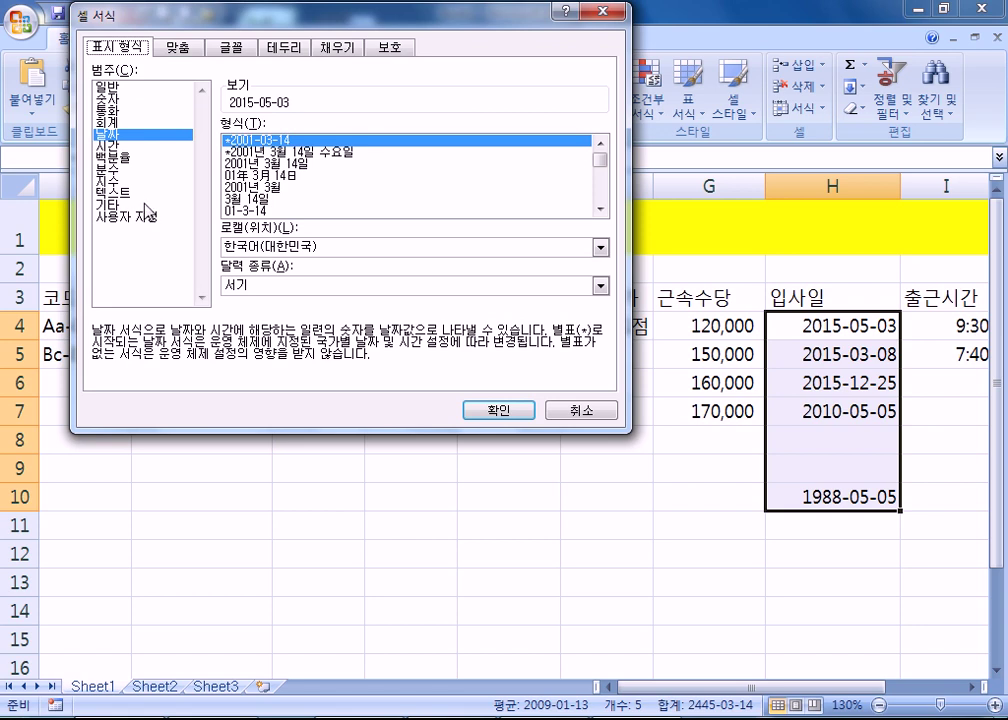
left_click(150, 217)
left_click(237, 142)
key("BackSpace")
key("BackSpace")
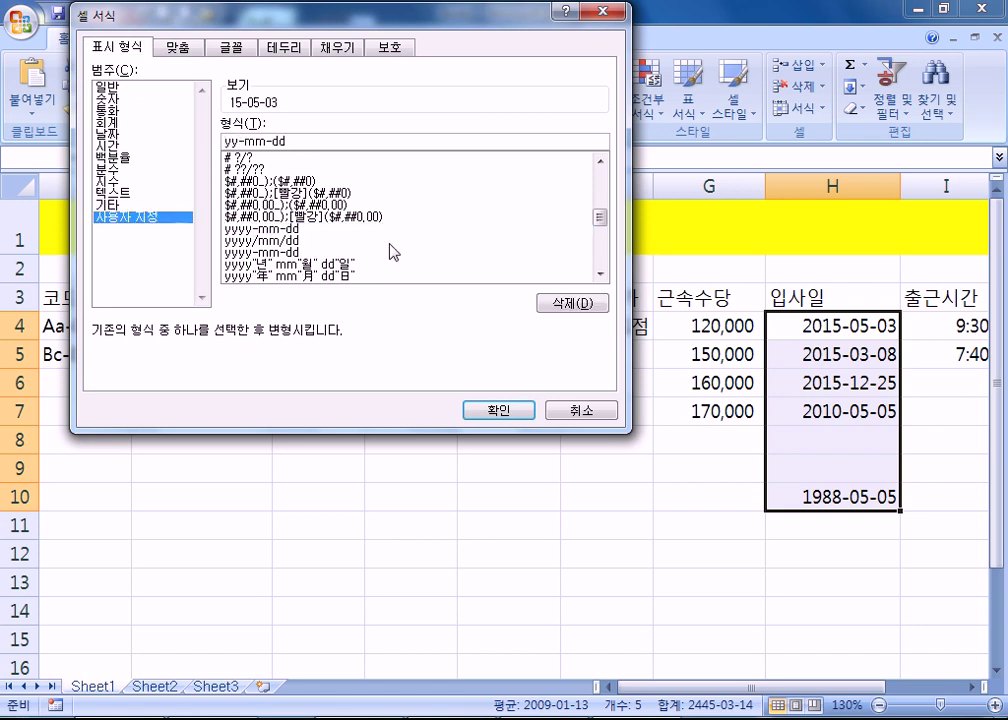
left_click(506, 410)
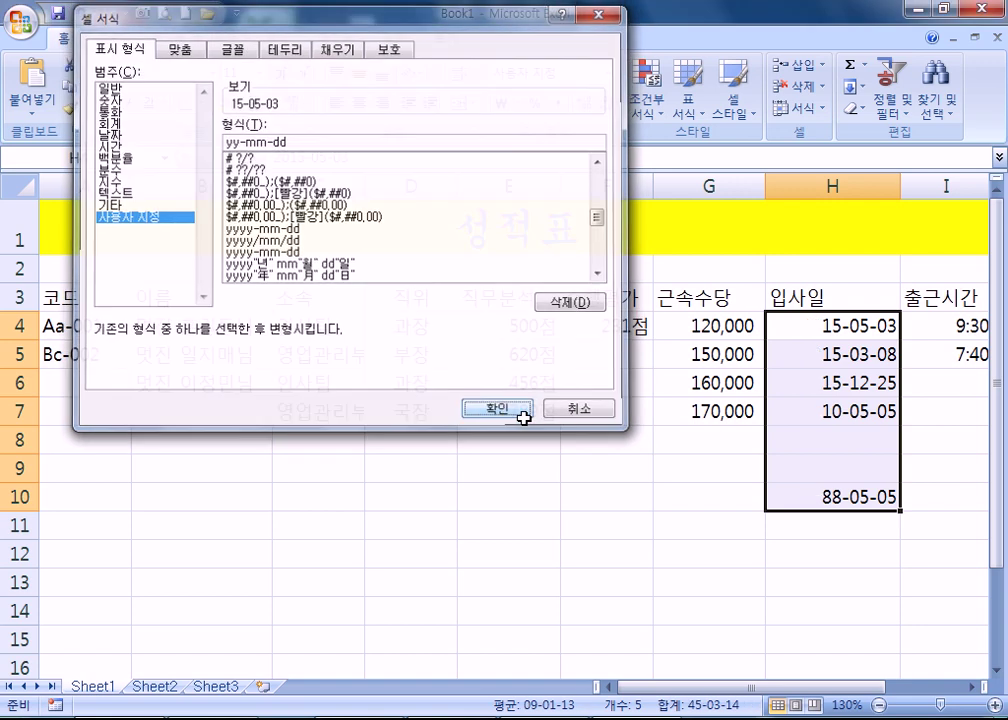
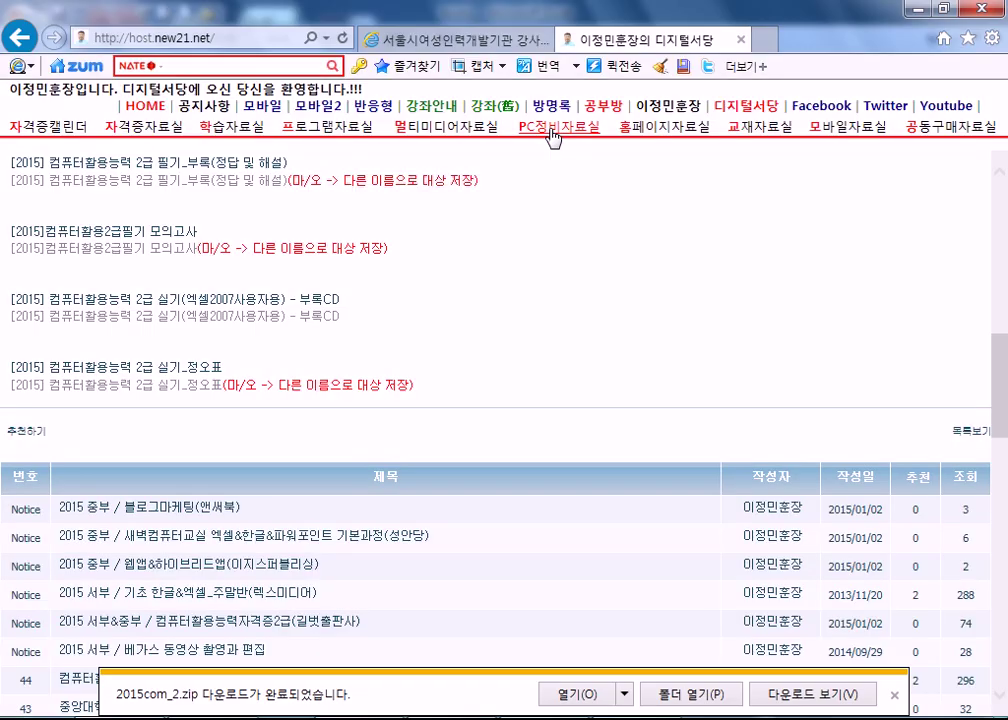
- Open daum.net in a new browser tab
left_click(762, 40)
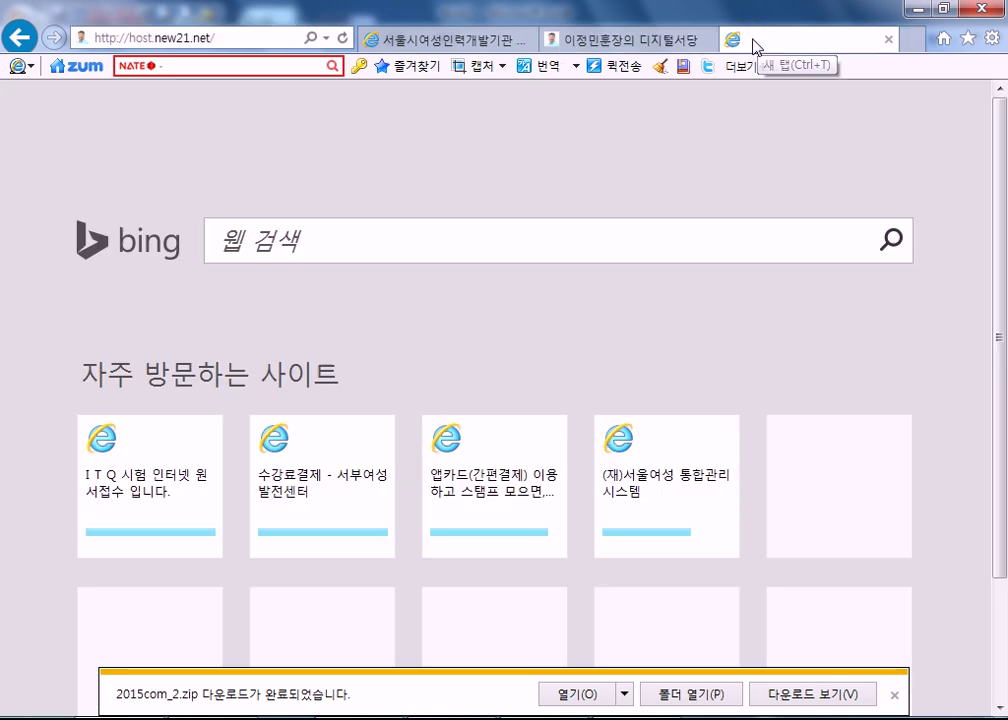
type("daum.net")
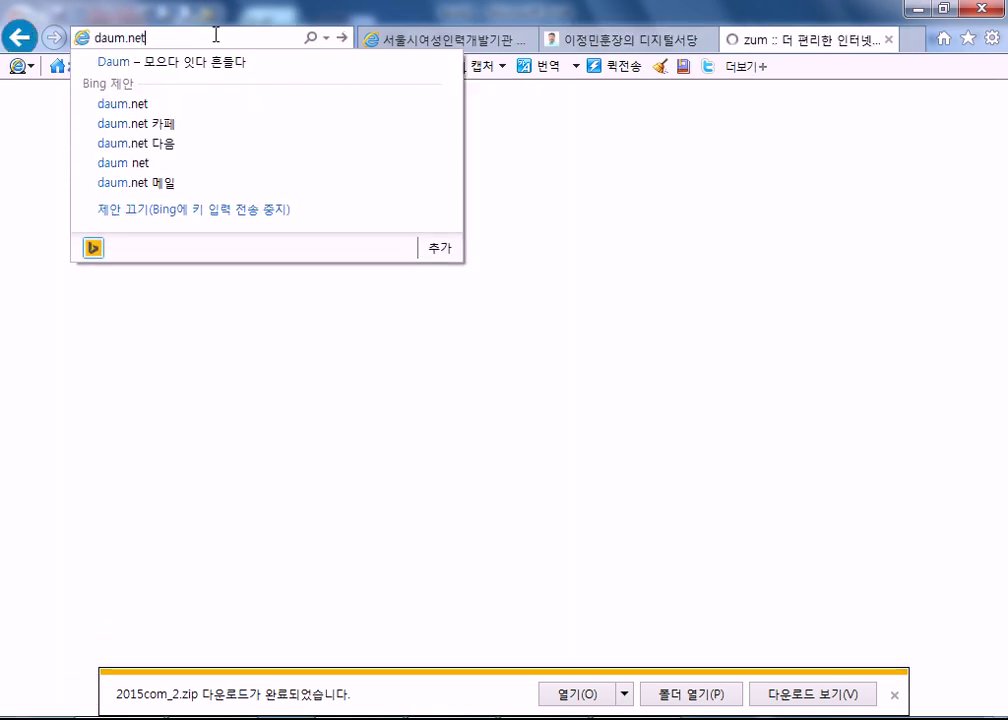
key("Return")
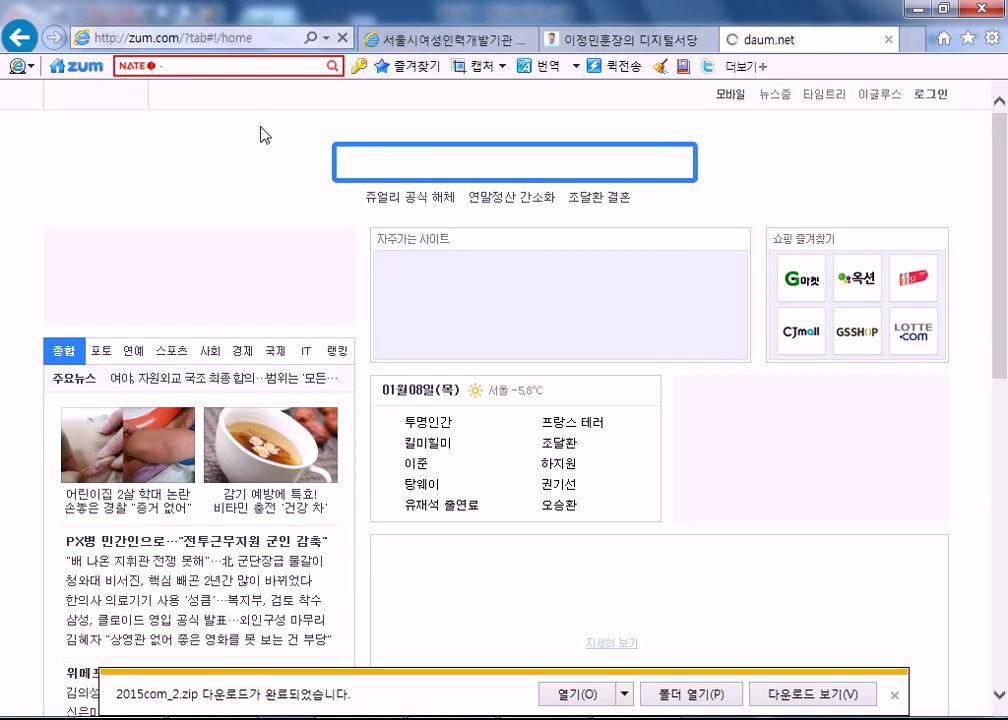
- Search Daum for 날짜계산기 to bring up its date calculator widget
type("skfWk")
key("ctrl+a")
type("날짜호")
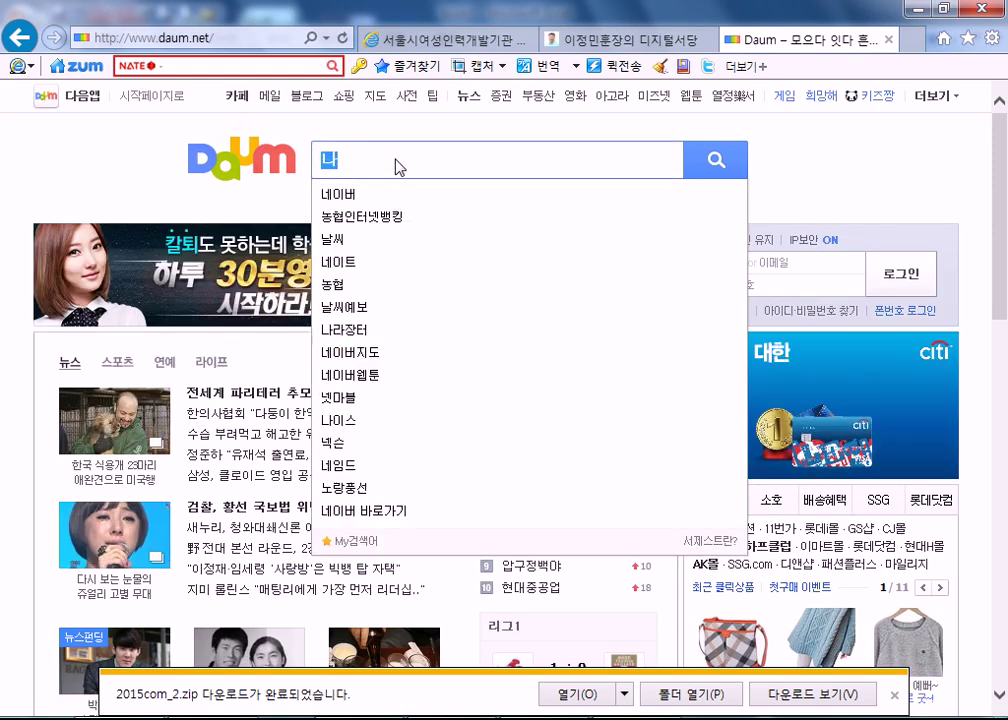
key("BackSpace")
key("BackSpace")
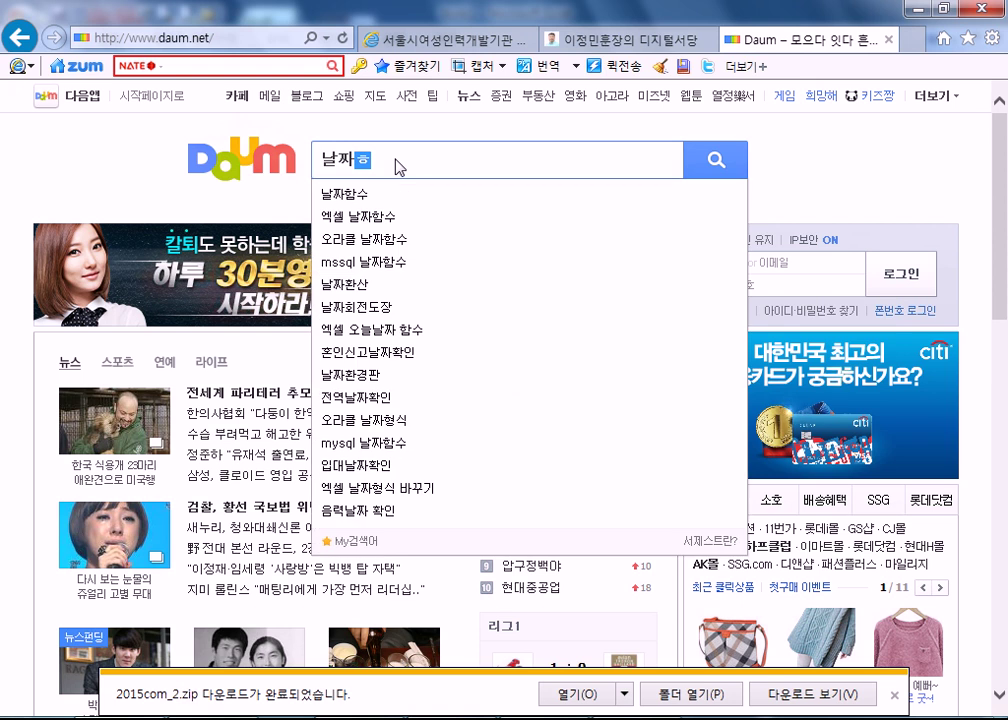
type("계산기")
key("Return")
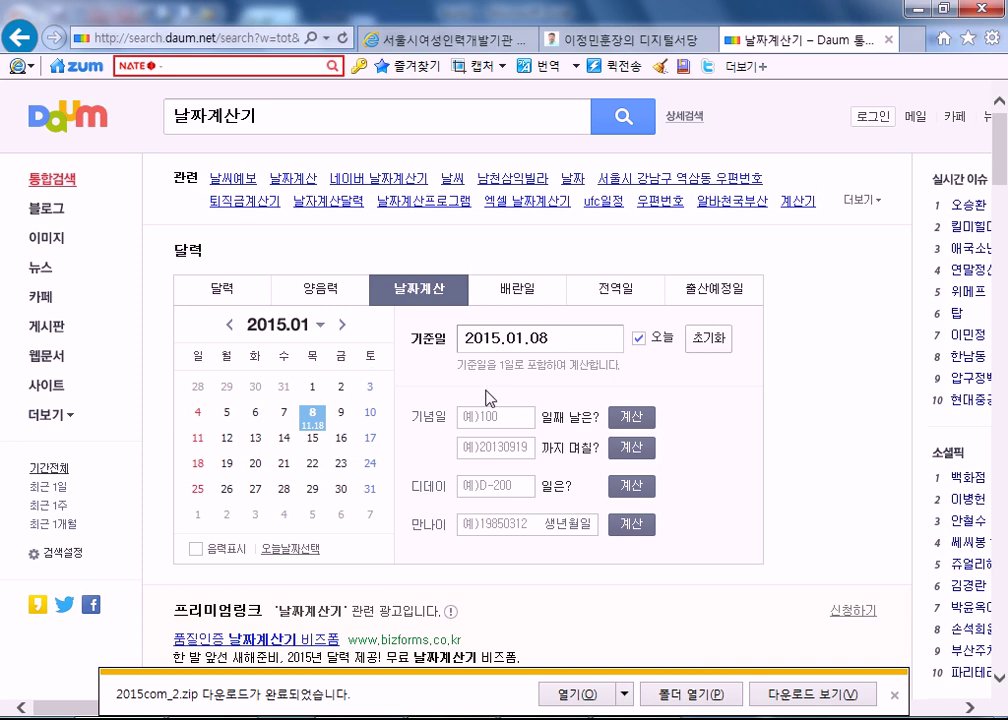
scroll(505, 395, "down", 1)
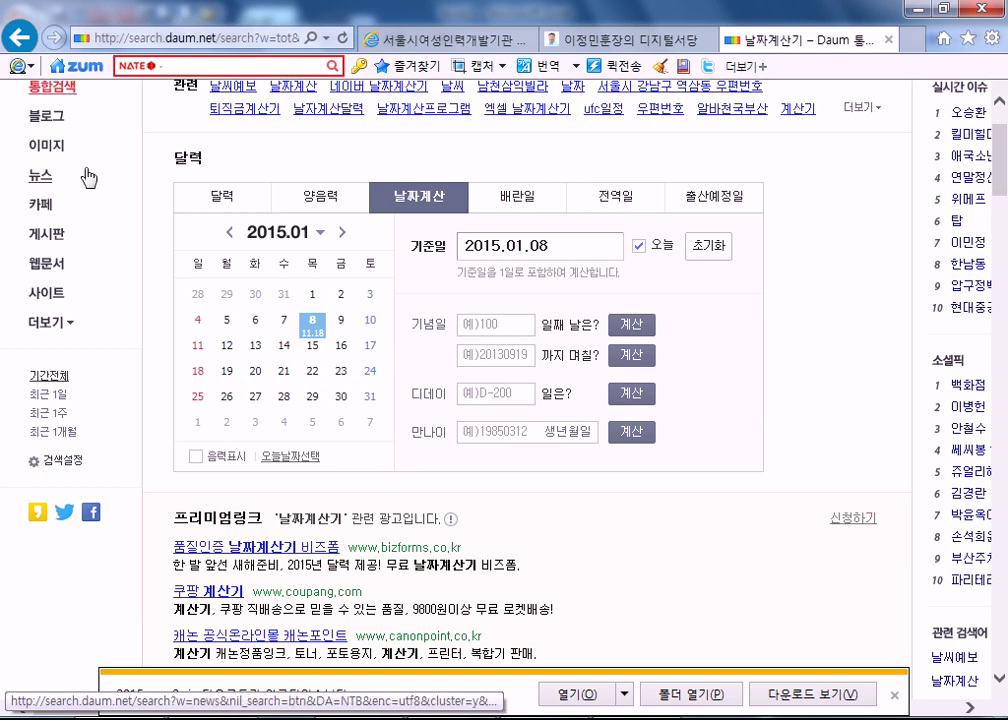
- Convert lunar date 1964.06.01 to solar in the 양음력 converter, giving 1964.07.09
left_click(322, 205)
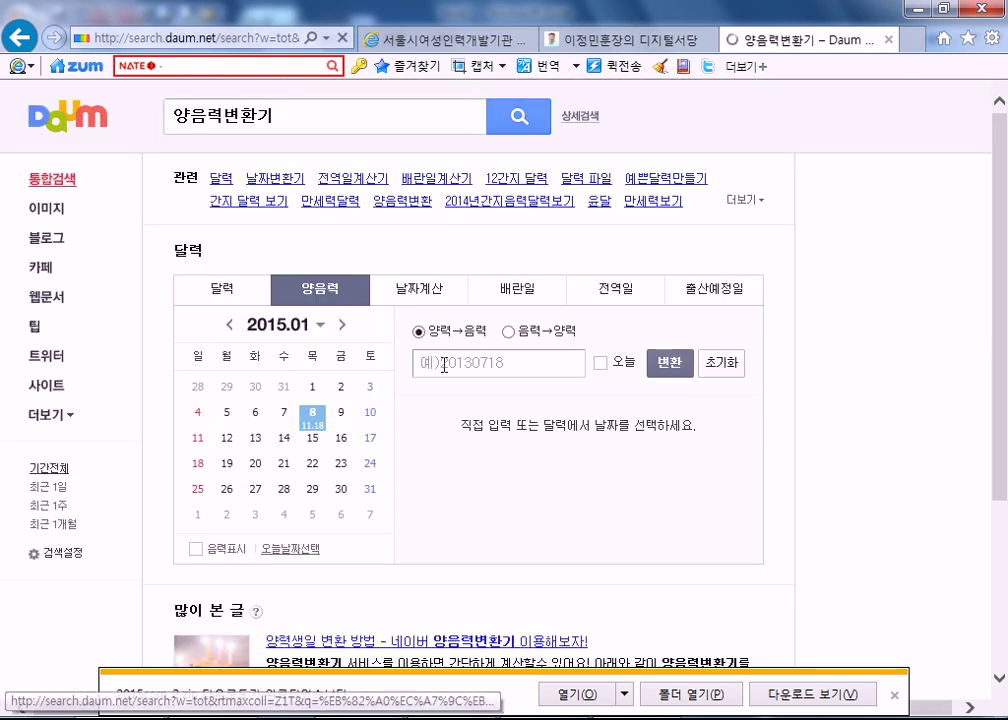
left_click(507, 333)
left_click(525, 358)
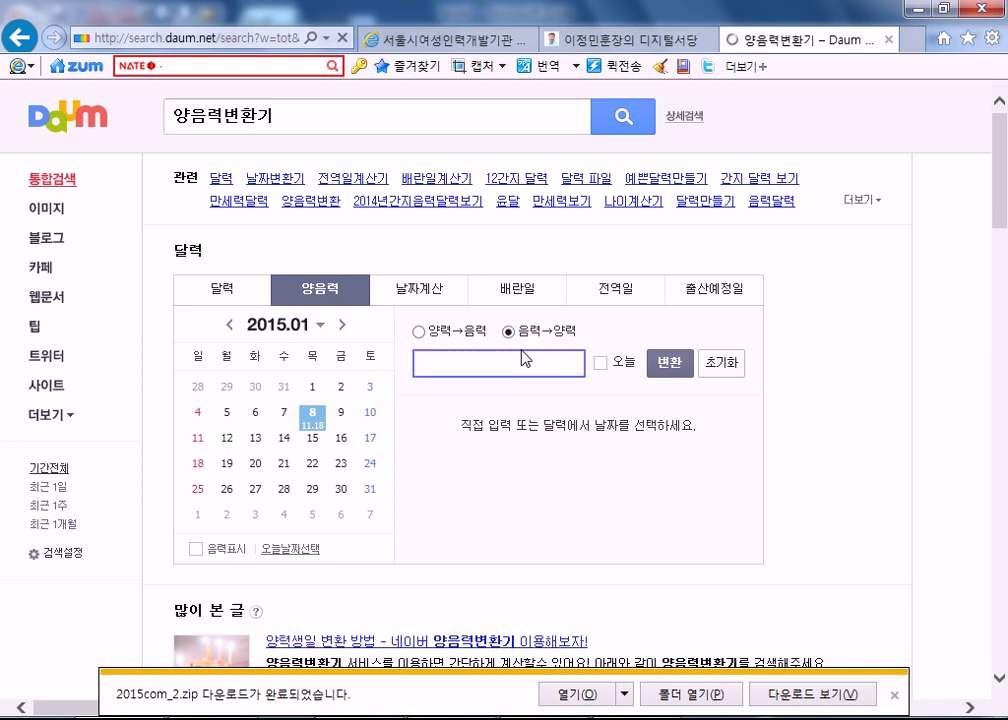
scroll(525, 358, "down", 1)
type("1964")
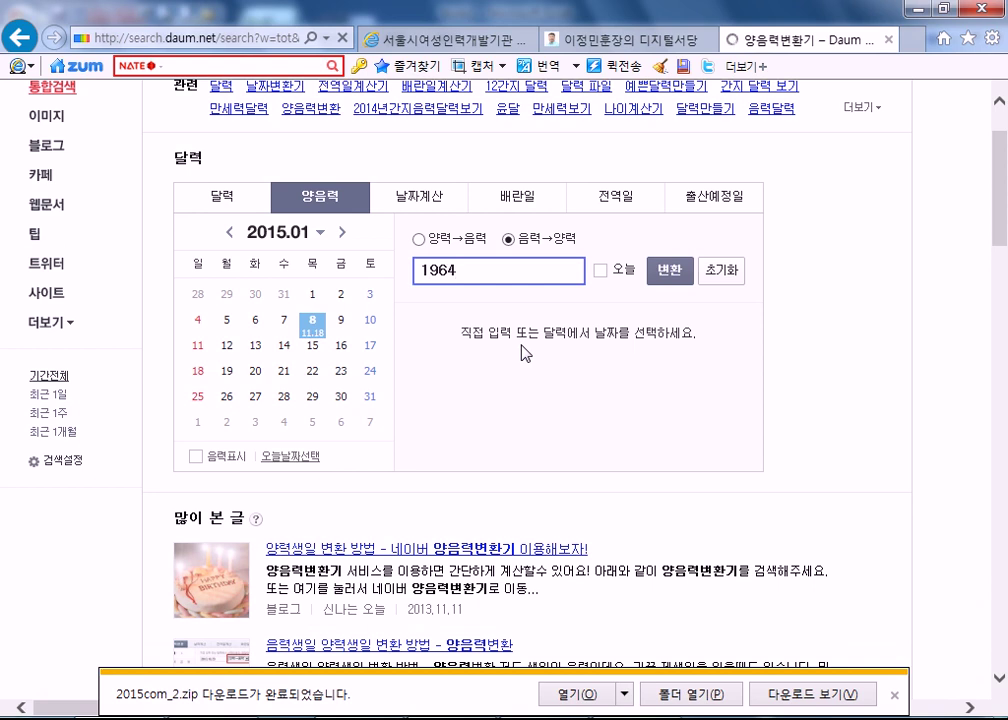
type(".06.01")
left_click(669, 271)
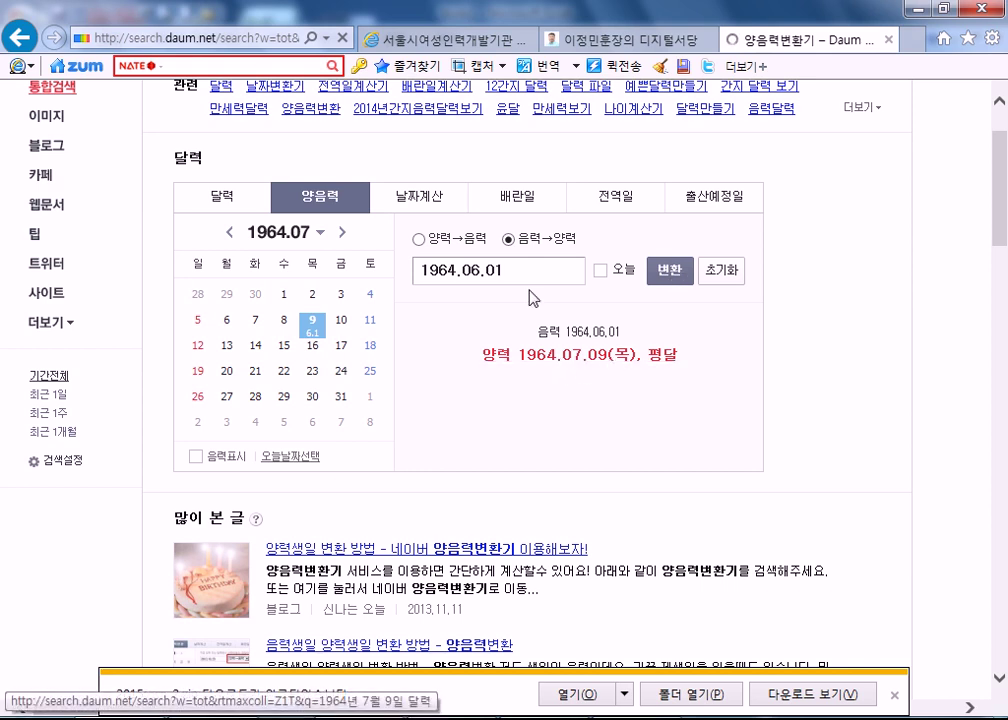
left_click(515, 265)
left_click_drag(515, 265, 396, 260)
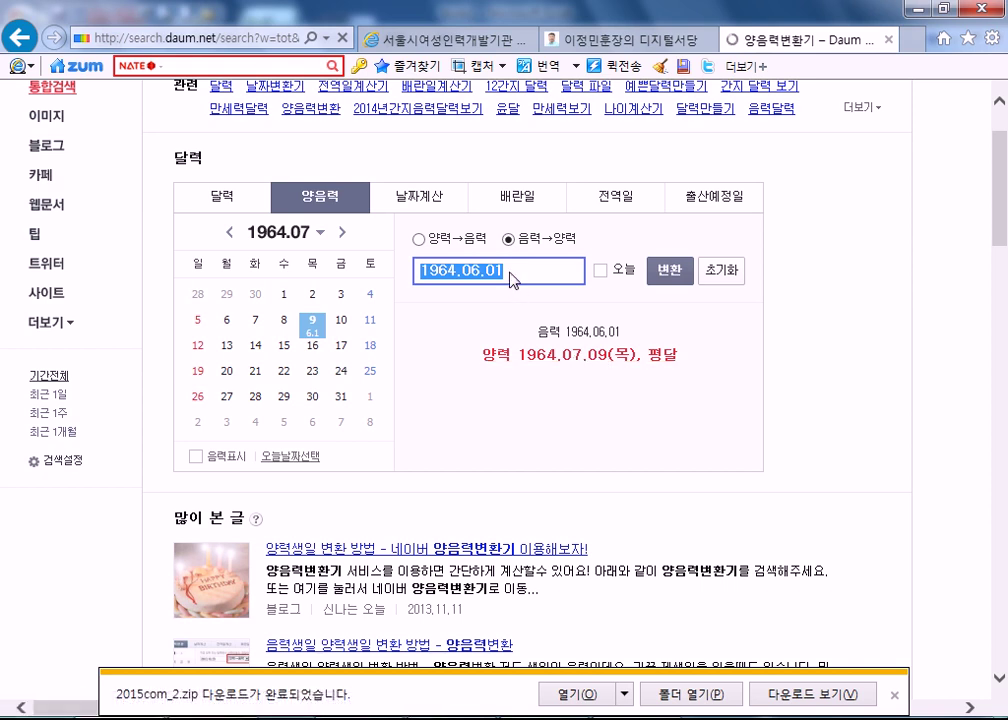
- Browse the 전역일 calculator, then close the calculator tab and minimize Internet Explorer
left_click(618, 205)
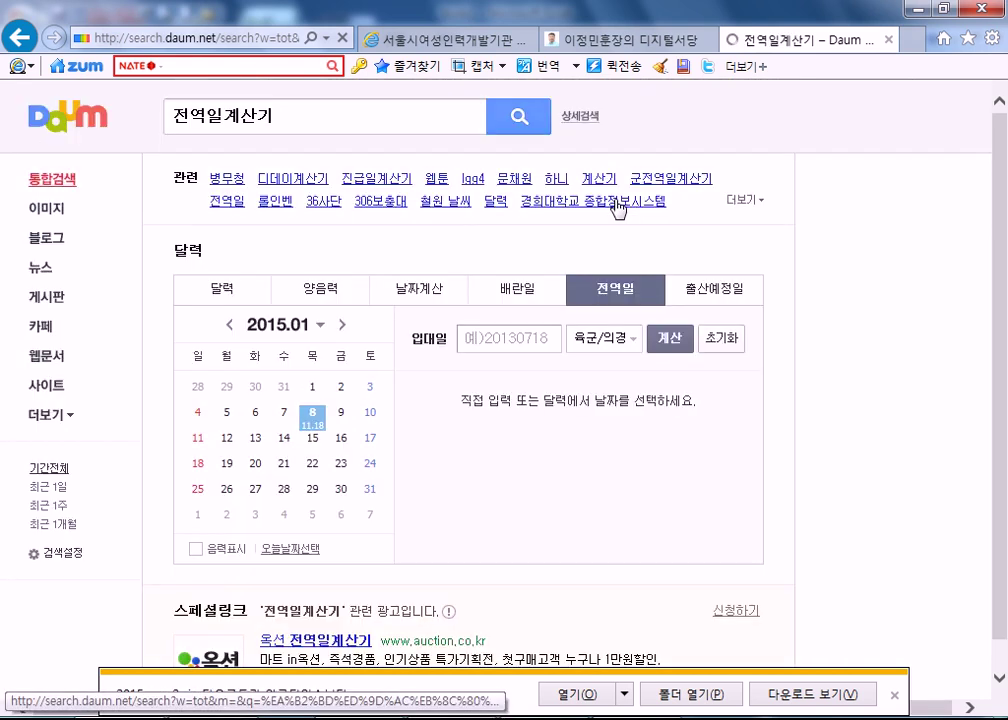
left_click(524, 341)
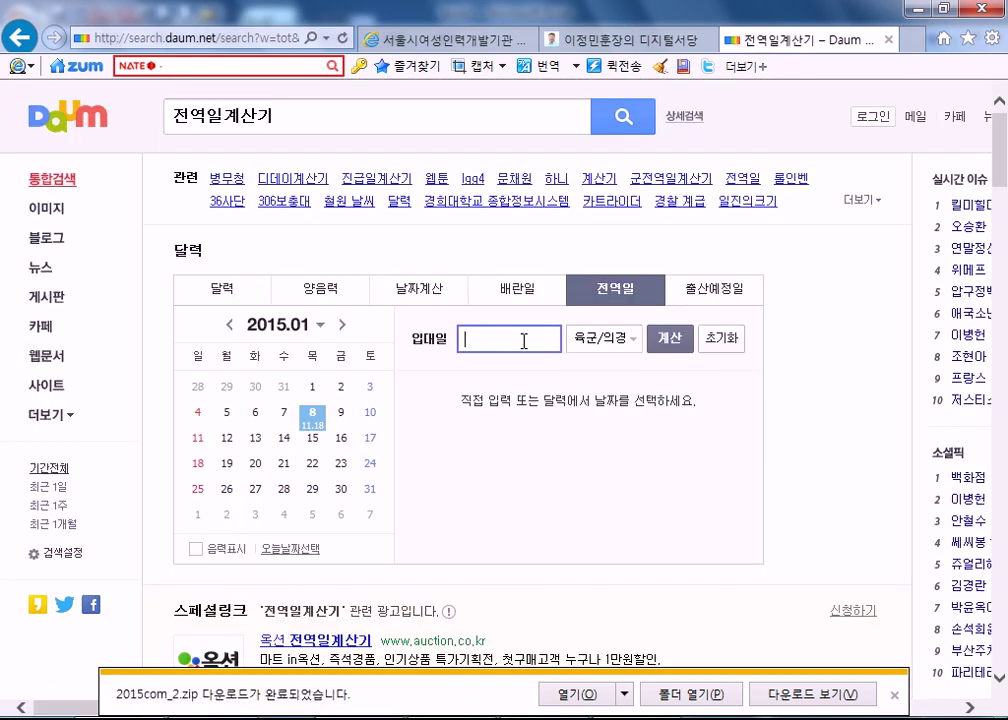
left_click(582, 340)
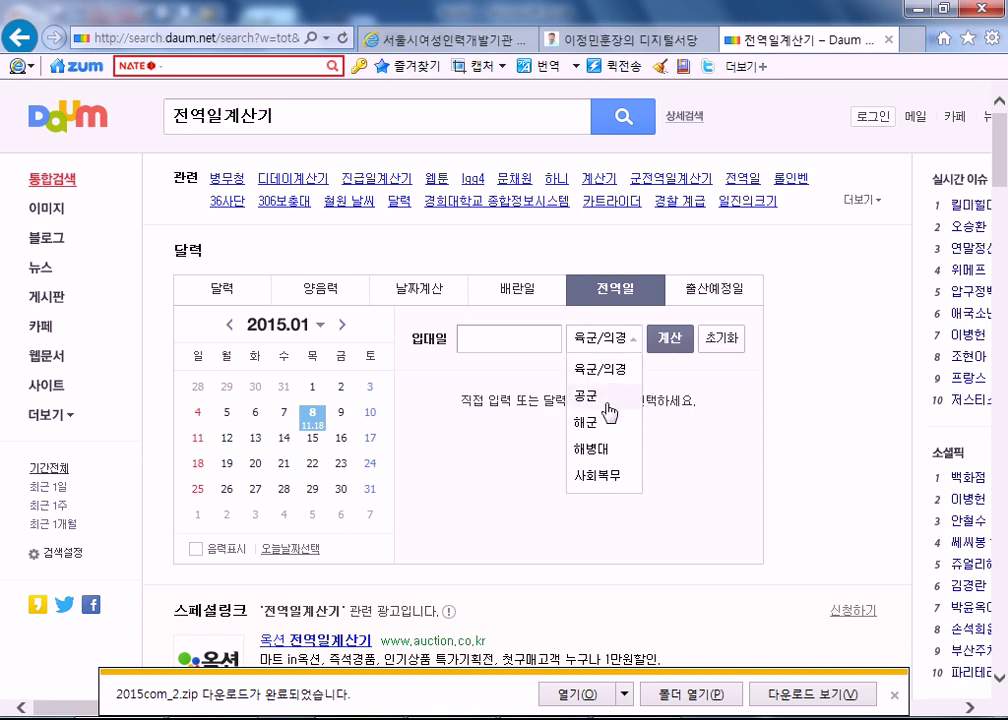
left_click(697, 510)
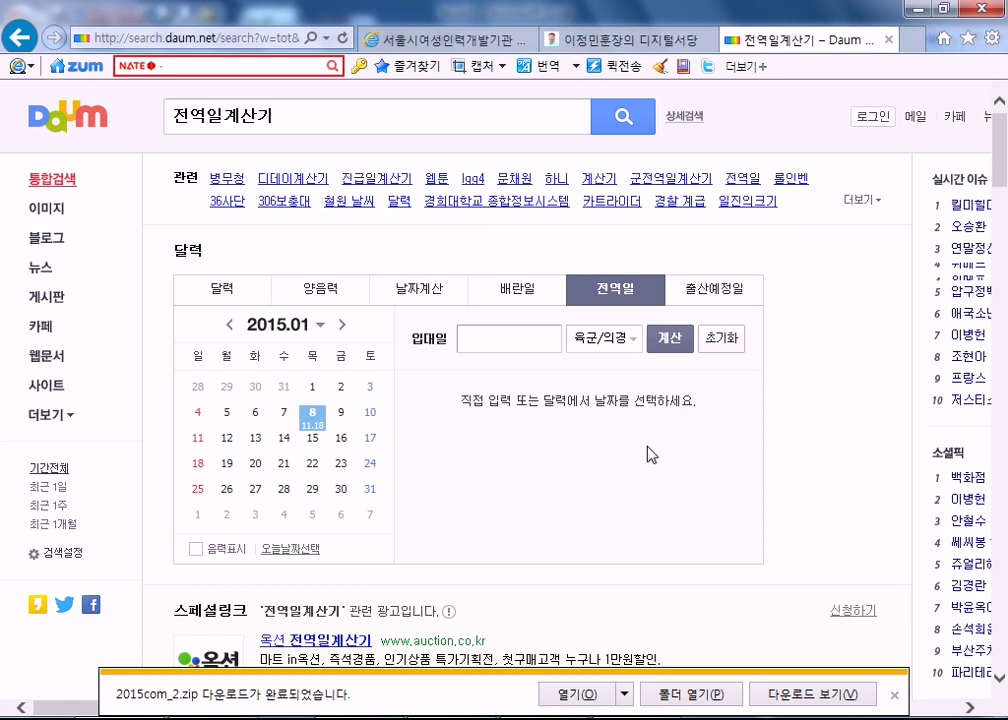
left_click(322, 299)
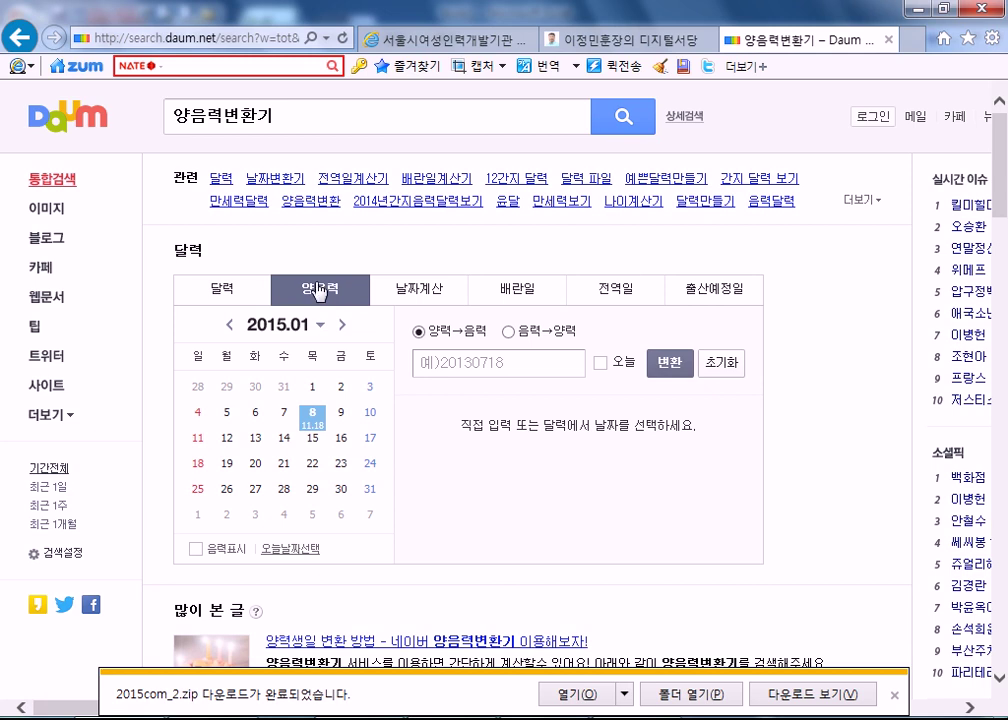
left_click(888, 38)
left_click(920, 10)
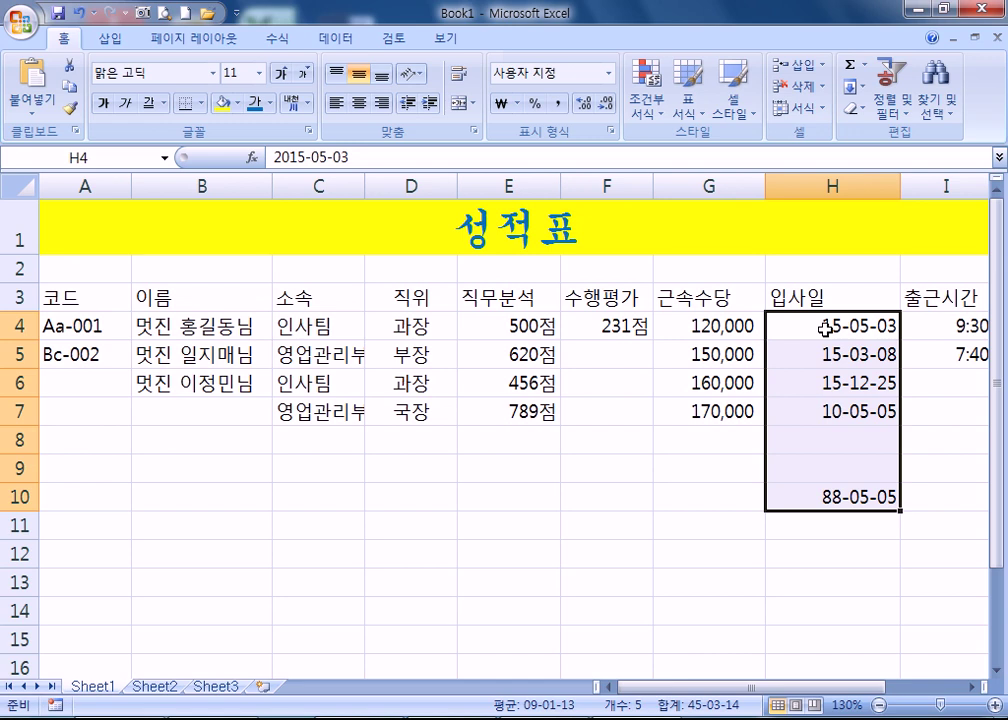
- Give H4:H10 the custom format yy-mm-dd(aaa), showing dates like 15-05-03(일)
left_click_drag(826, 327, 836, 494)
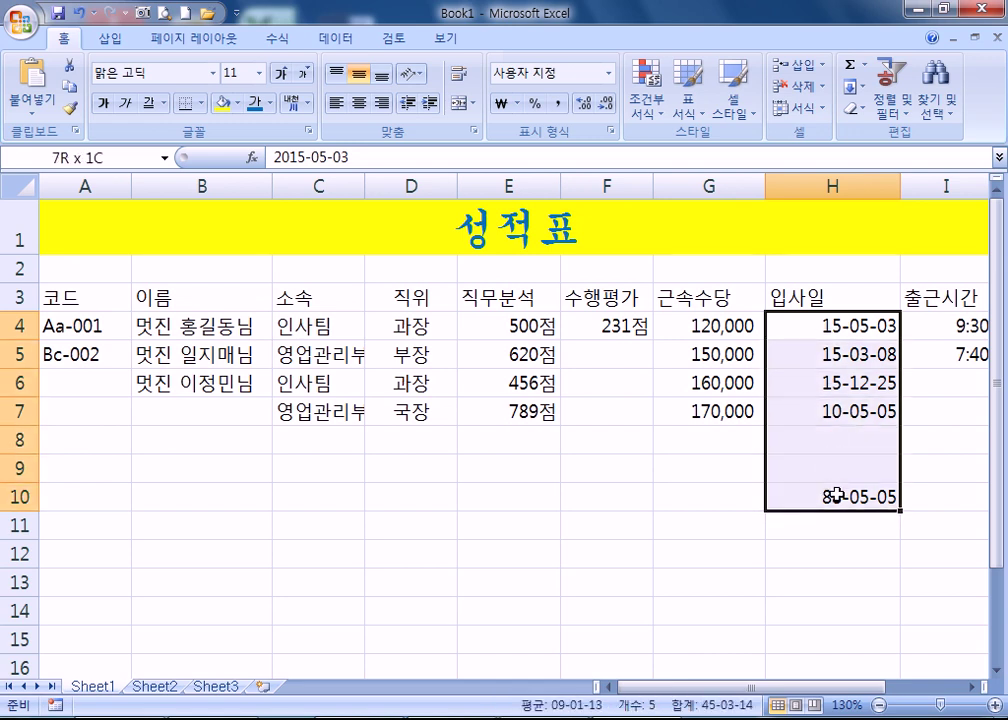
key("ctrl+1")
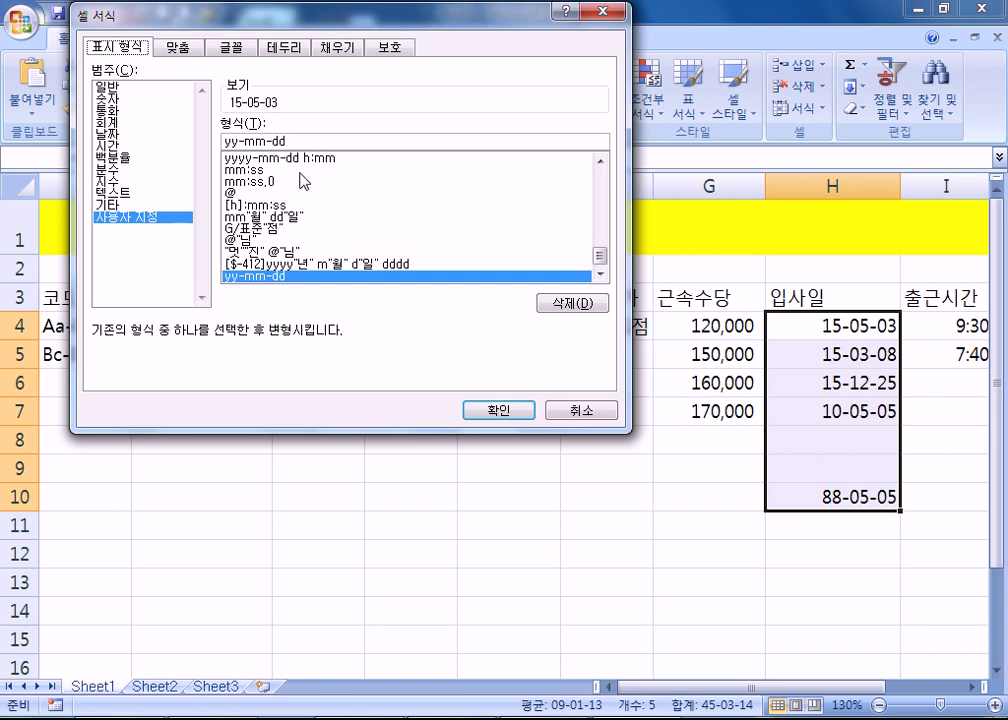
left_click(312, 140)
type("(ㅁ")
key("Hangul")
key("BackSpace")
type("aaa)")
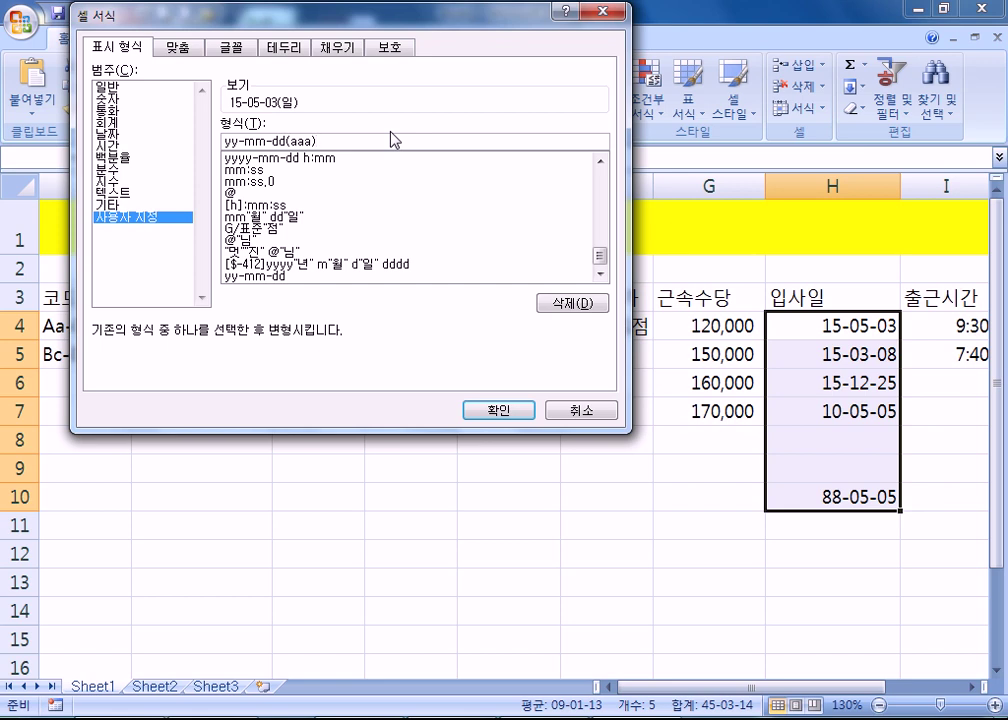
left_click(512, 411)
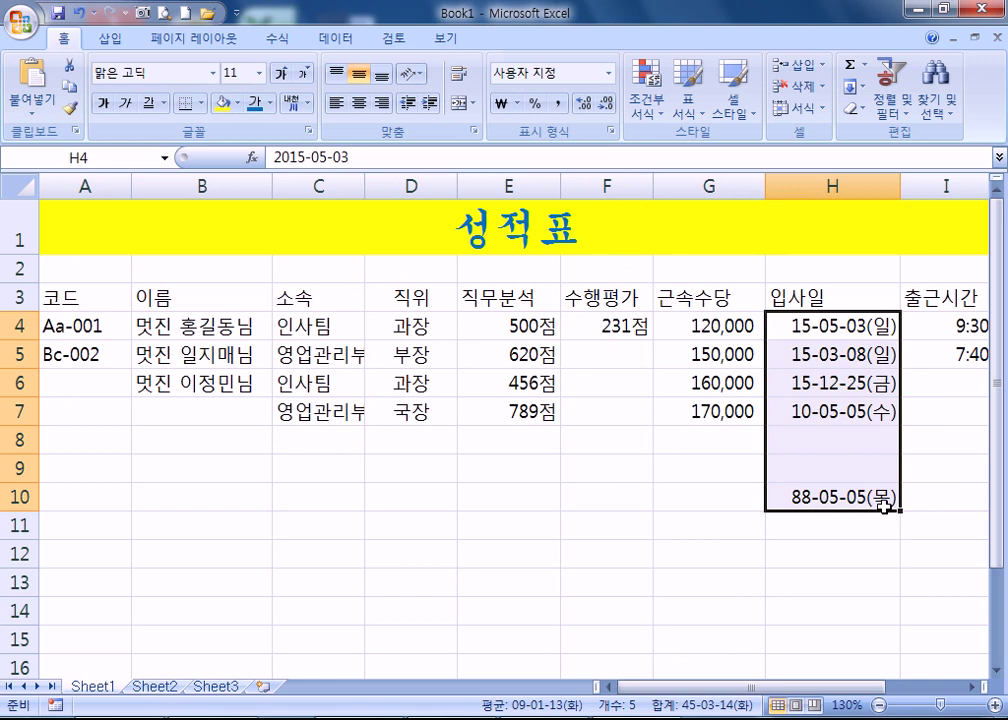
- Enter 1950-6-25 in H8 and 1951-1-4 in H9, shown as 51-01-04(목)
left_click(778, 436)
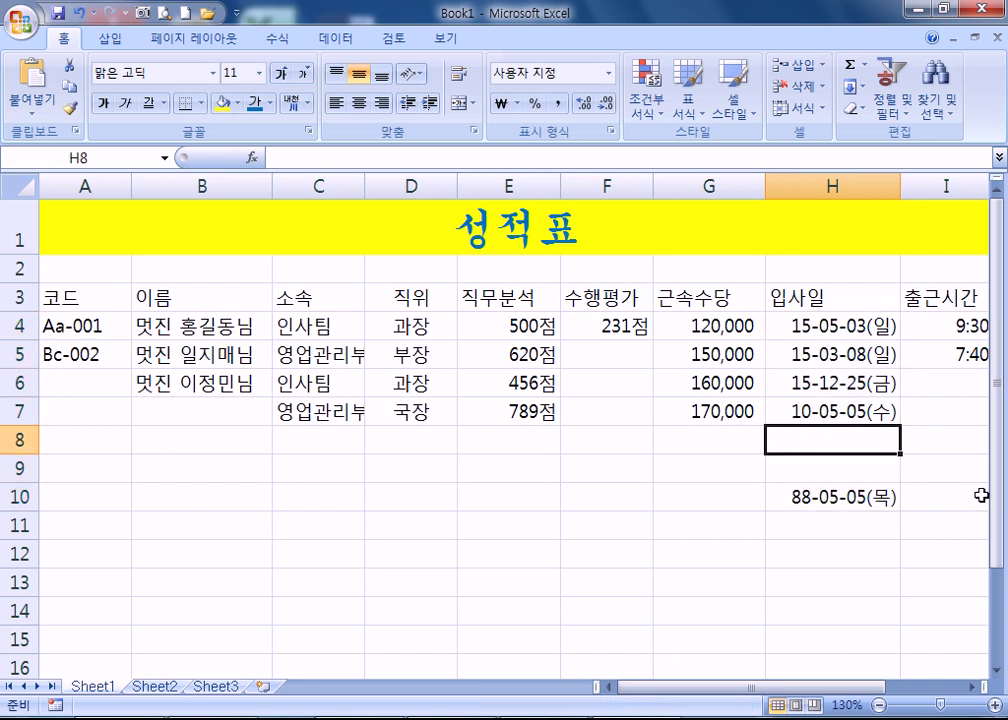
type("1")
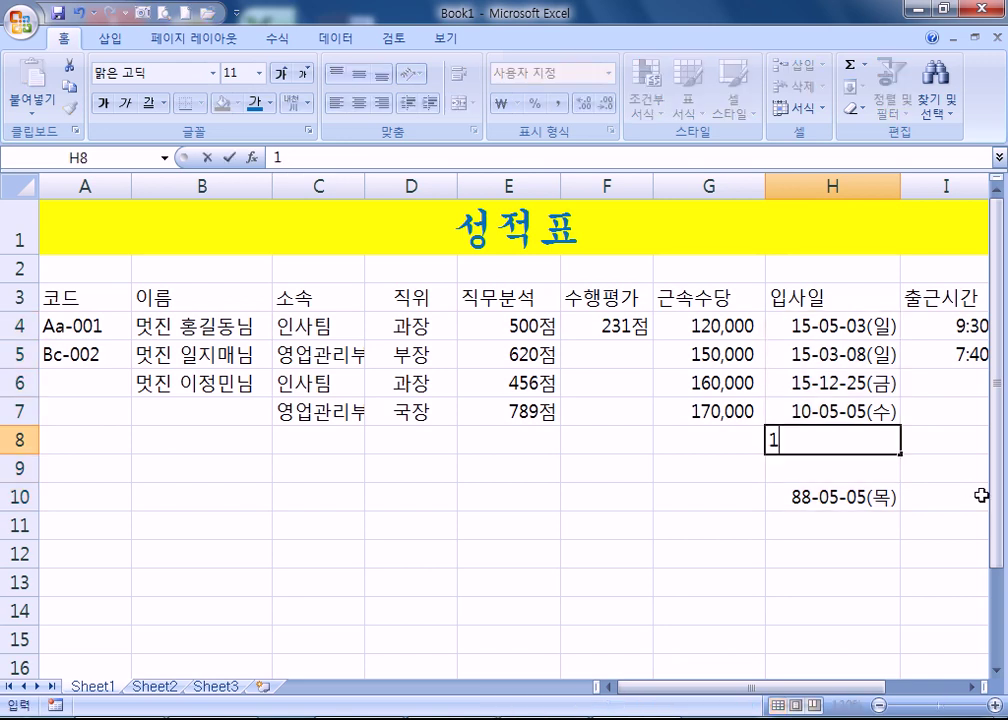
type("950-6-25")
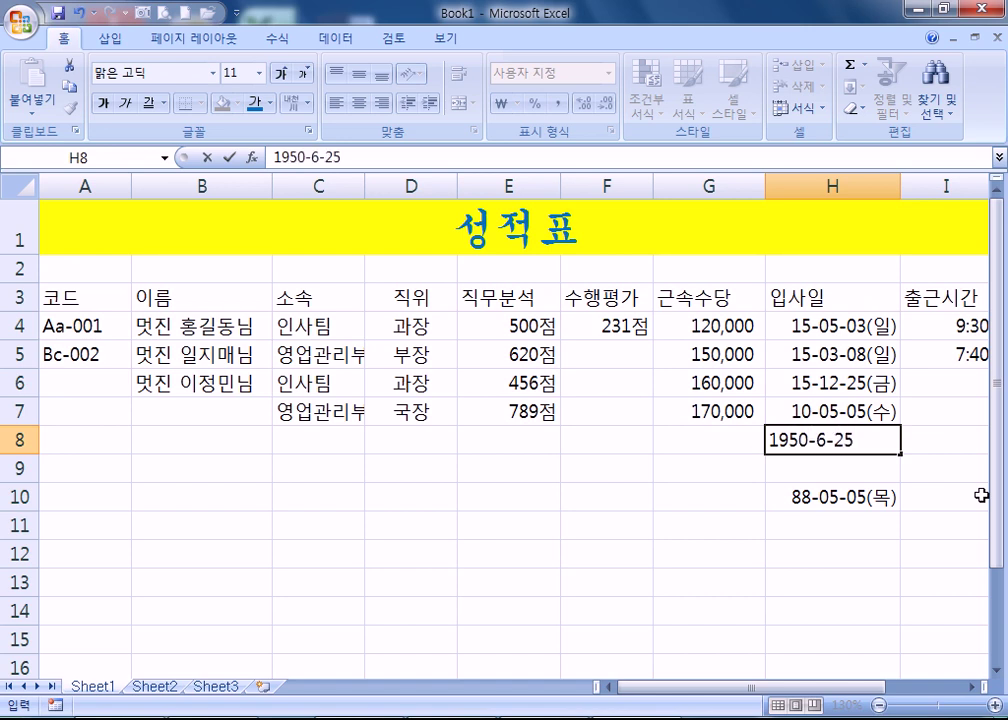
key("Return")
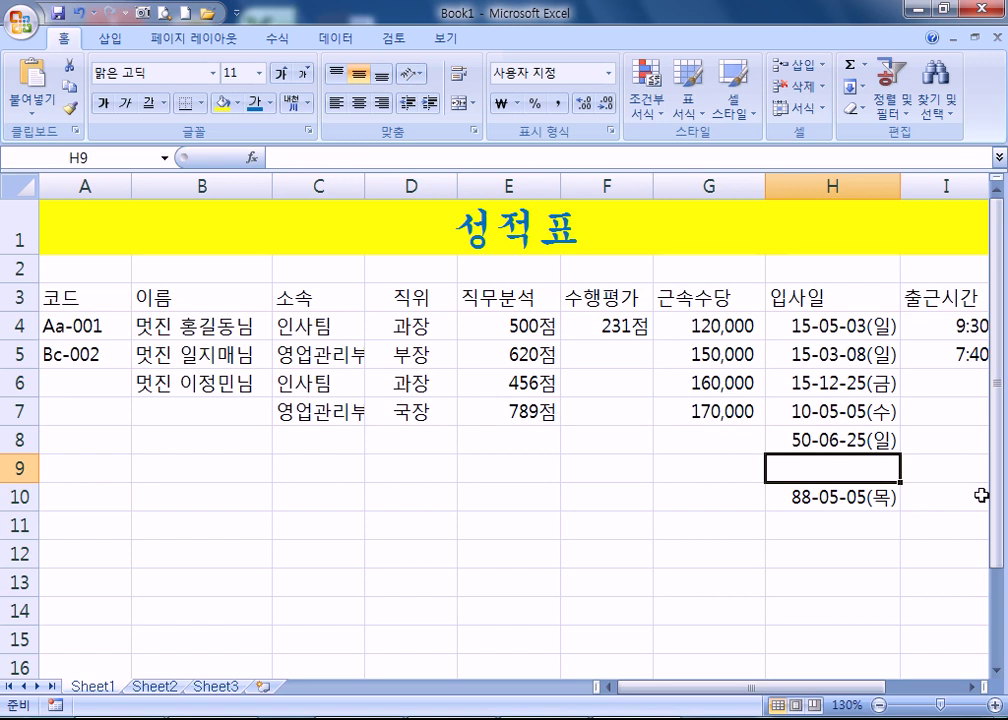
key("Up")
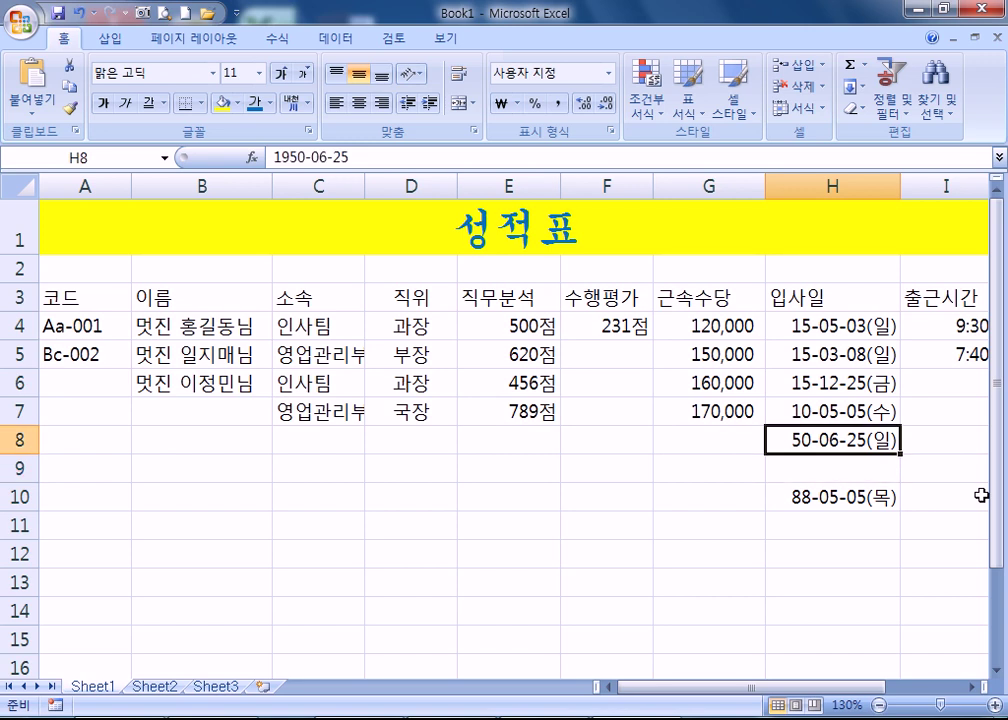
key("Down")
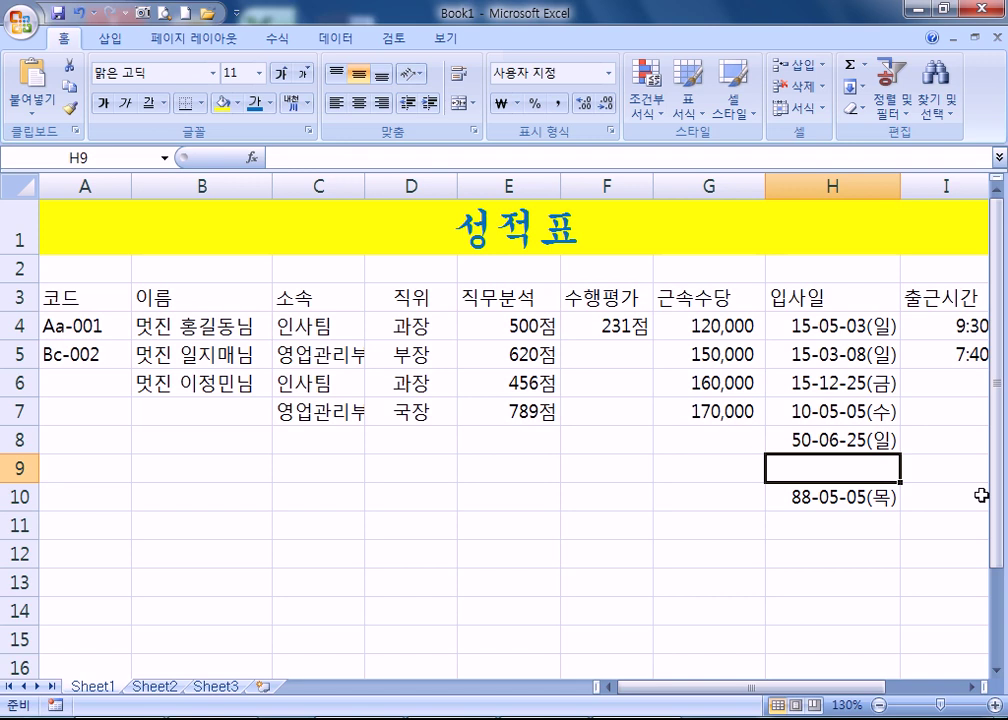
type("1951-1-4")
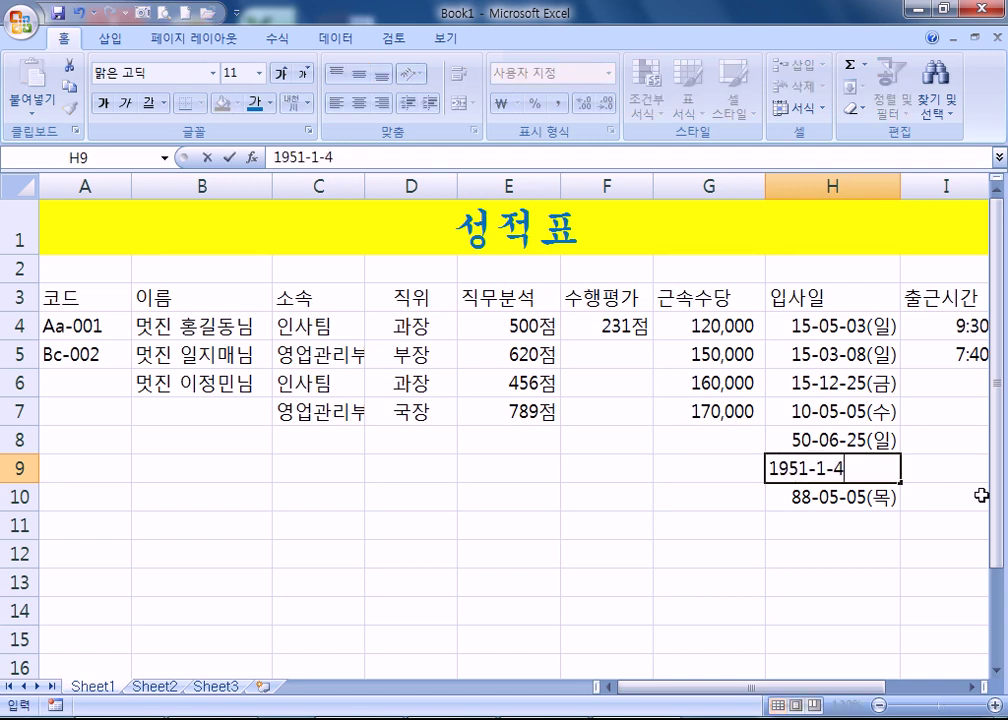
key("Return")
key("Up")
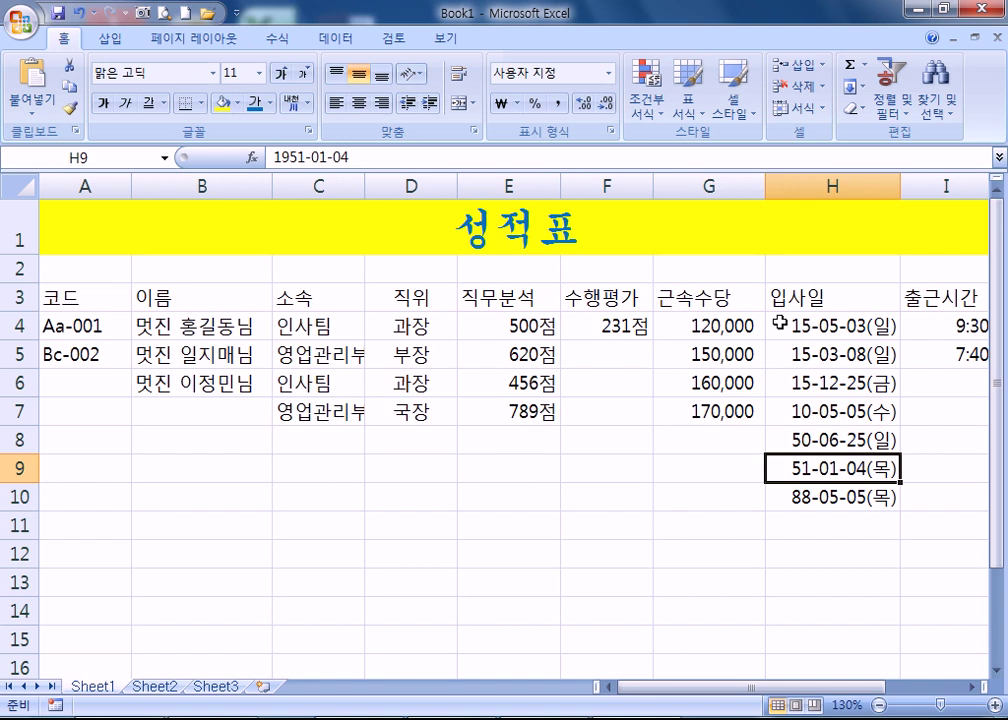
- Minimize Excel and open the Downloads folder holding 2015com_2.zip, starting its rename
left_click(918, 12)
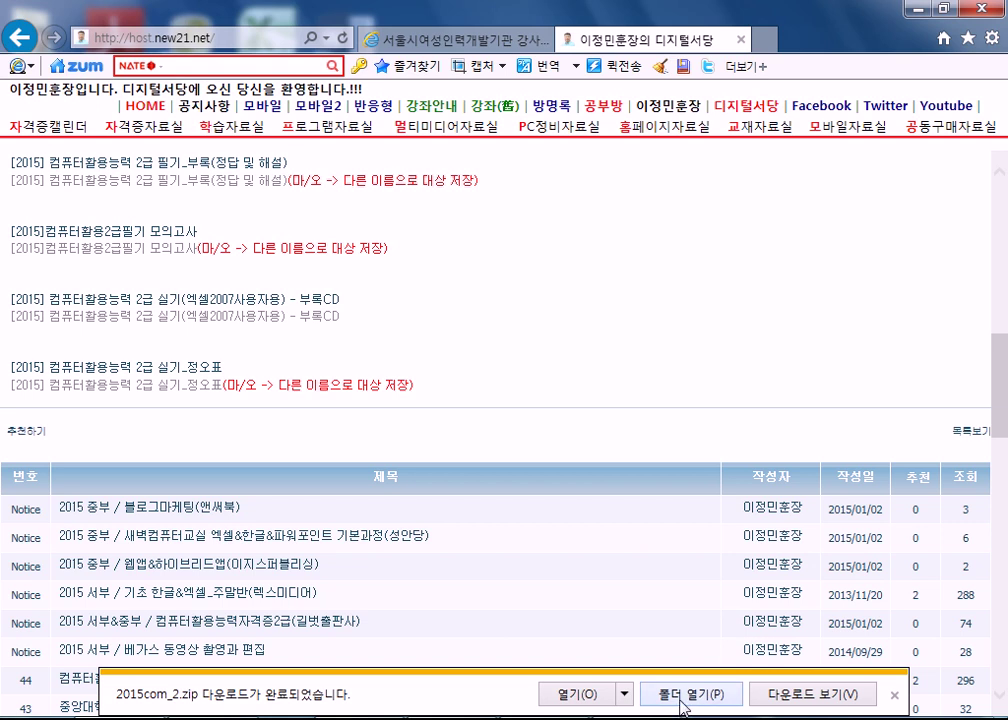
left_click(684, 704)
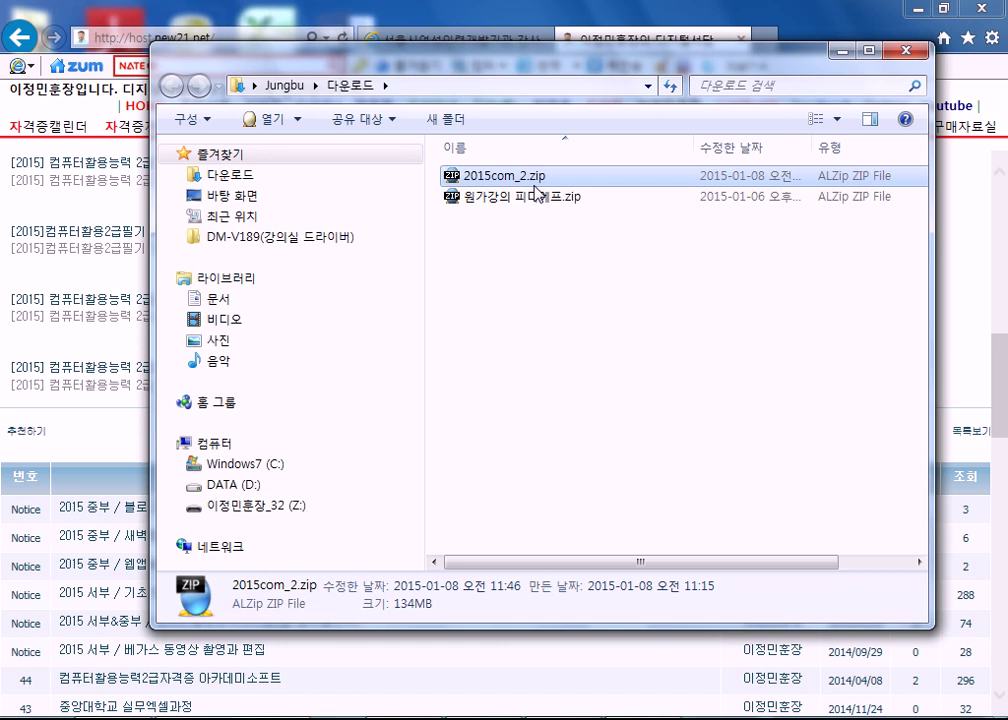
left_click(534, 186)
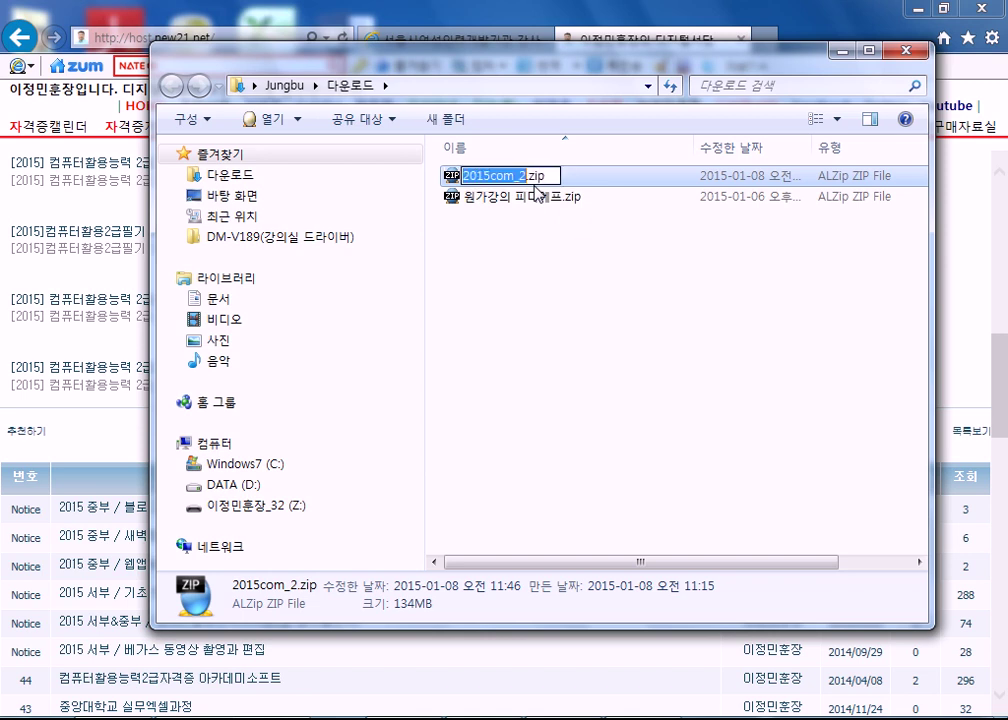
- Rename 2015com_2.zip to 컴활자격증2급.zip
type("컴활자격")
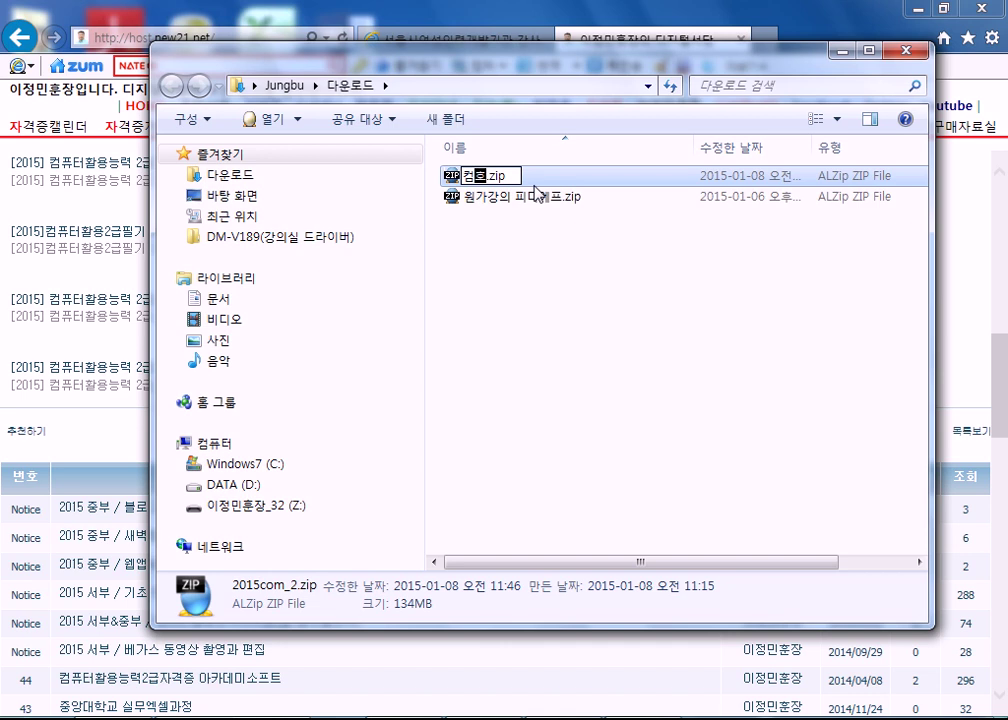
type("증")
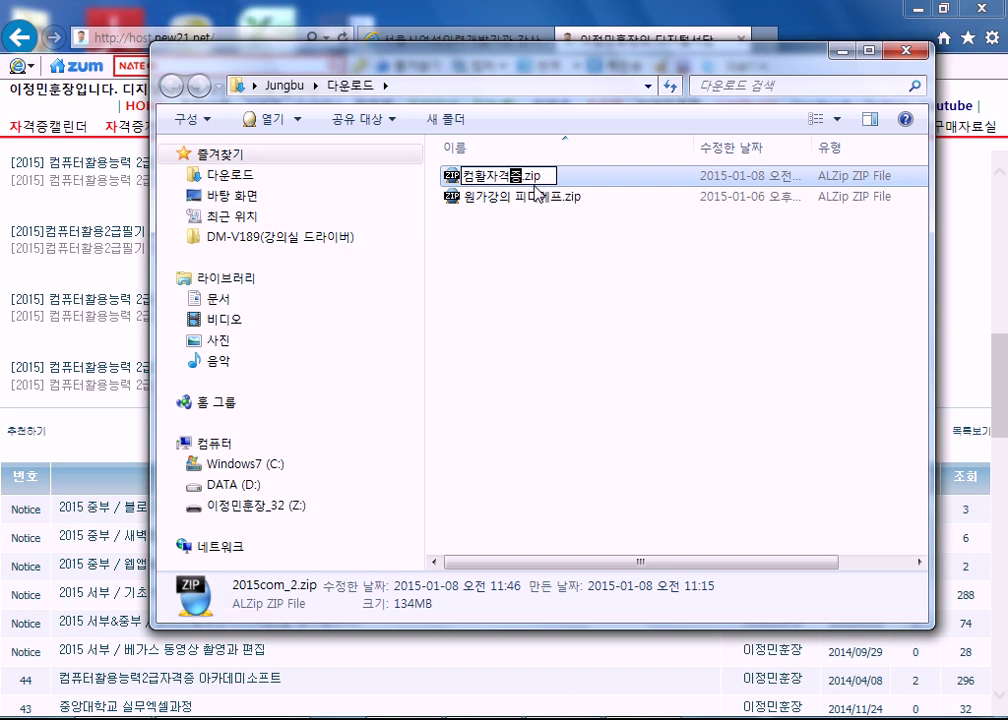
type("2ㄱ4")
key("BackSpace")
key("Return")
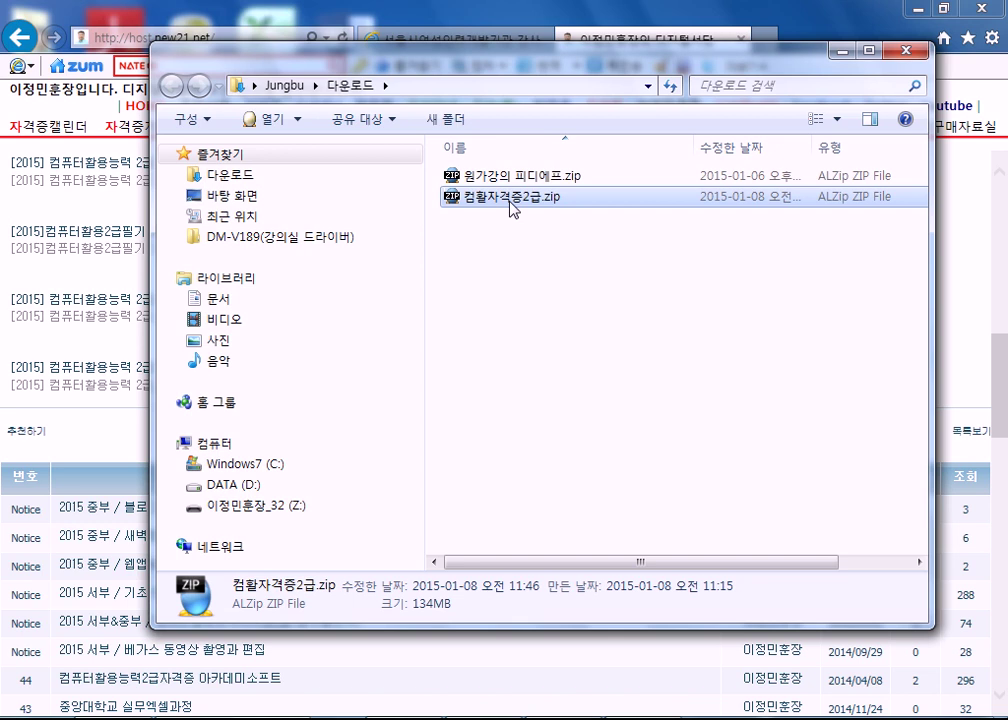
- Extract 컴활자격증2급.zip with ALZip into a new 컴활자격증2급 folder, all 9 files
right_click(512, 207)
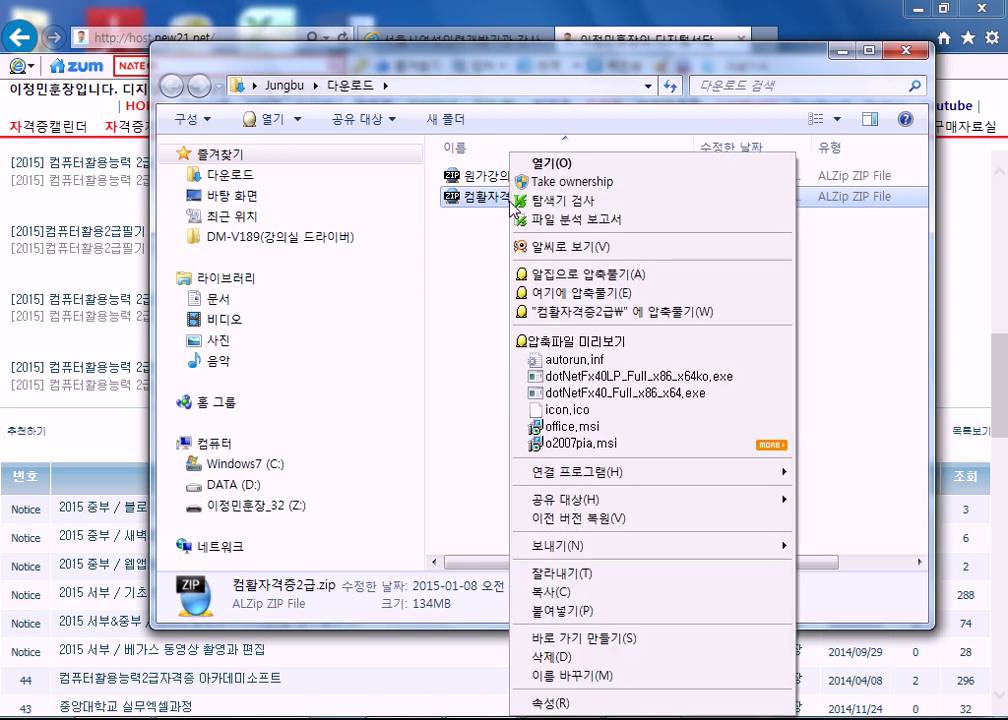
left_click(487, 207)
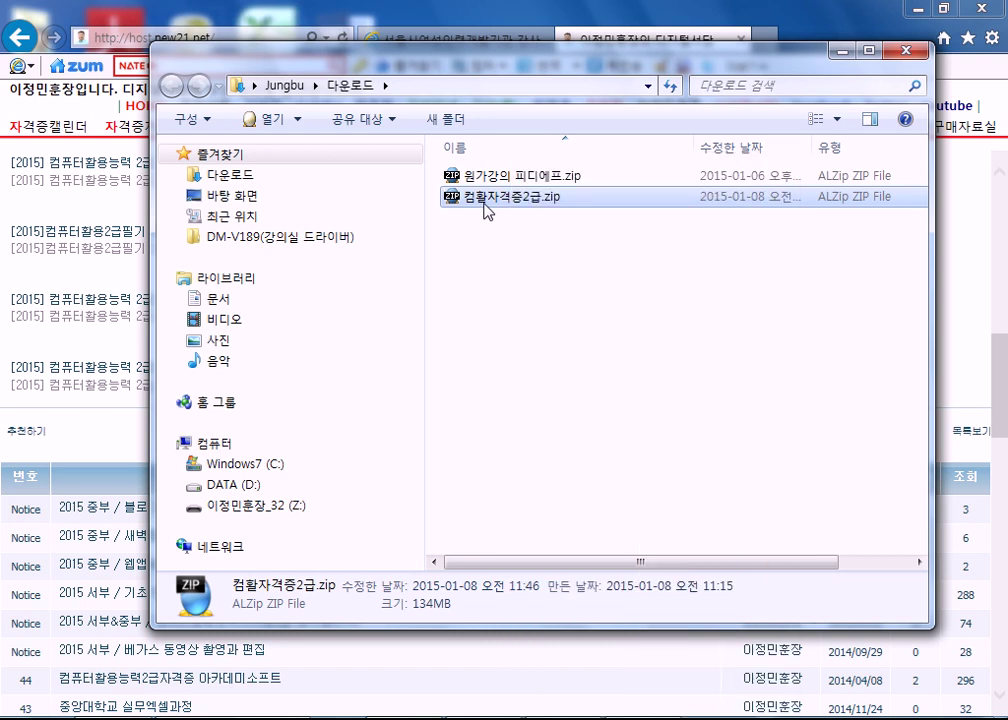
right_click(485, 203)
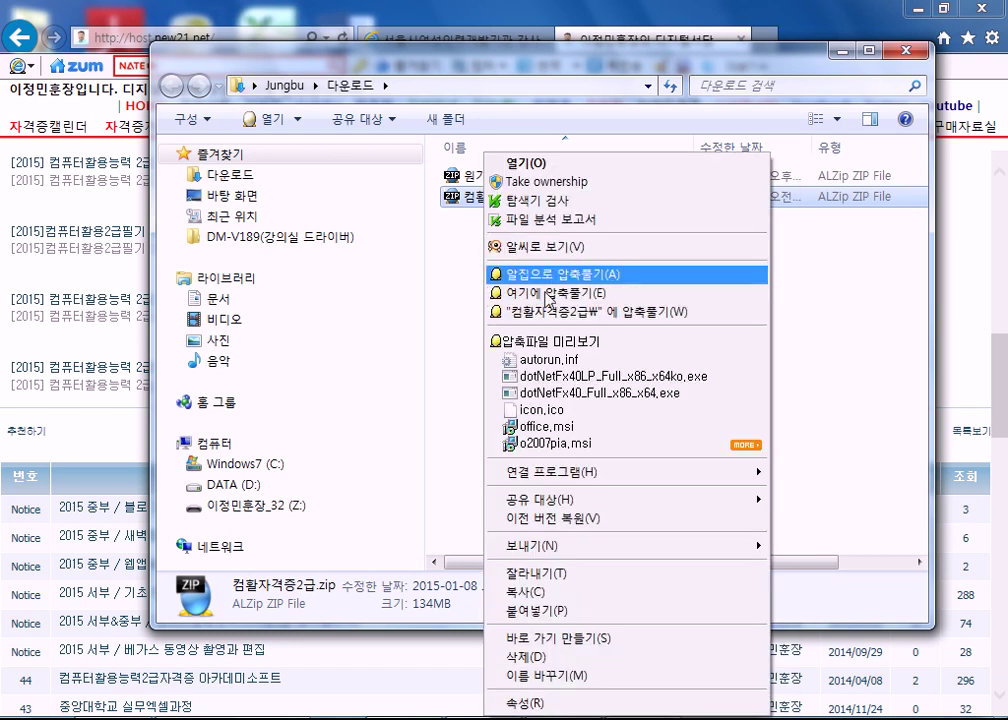
left_click(463, 258)
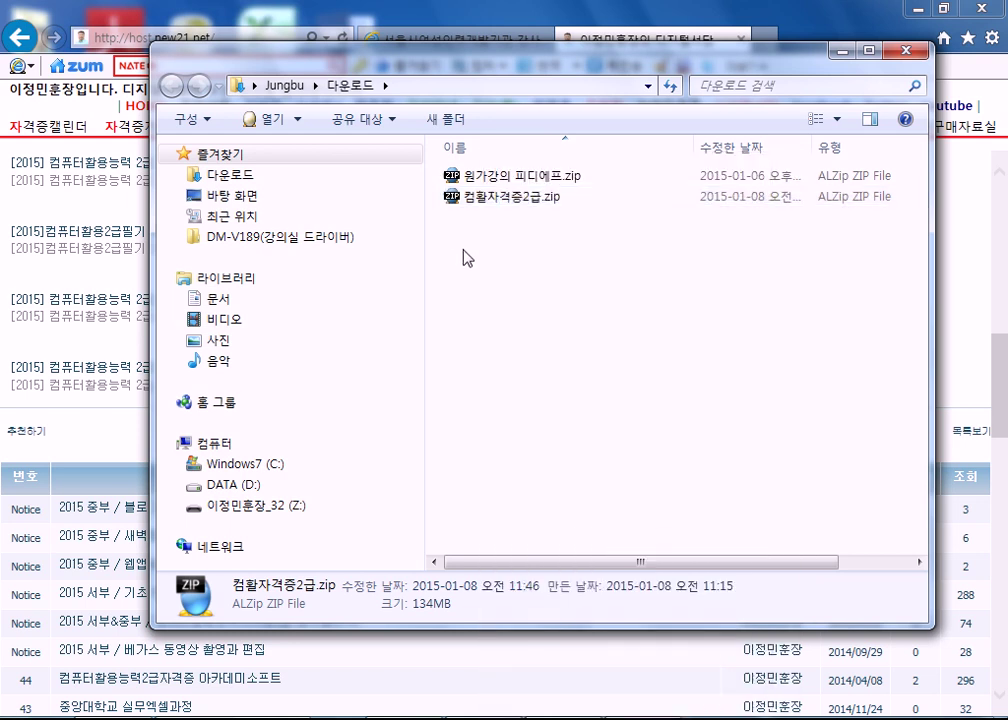
double_click(467, 198)
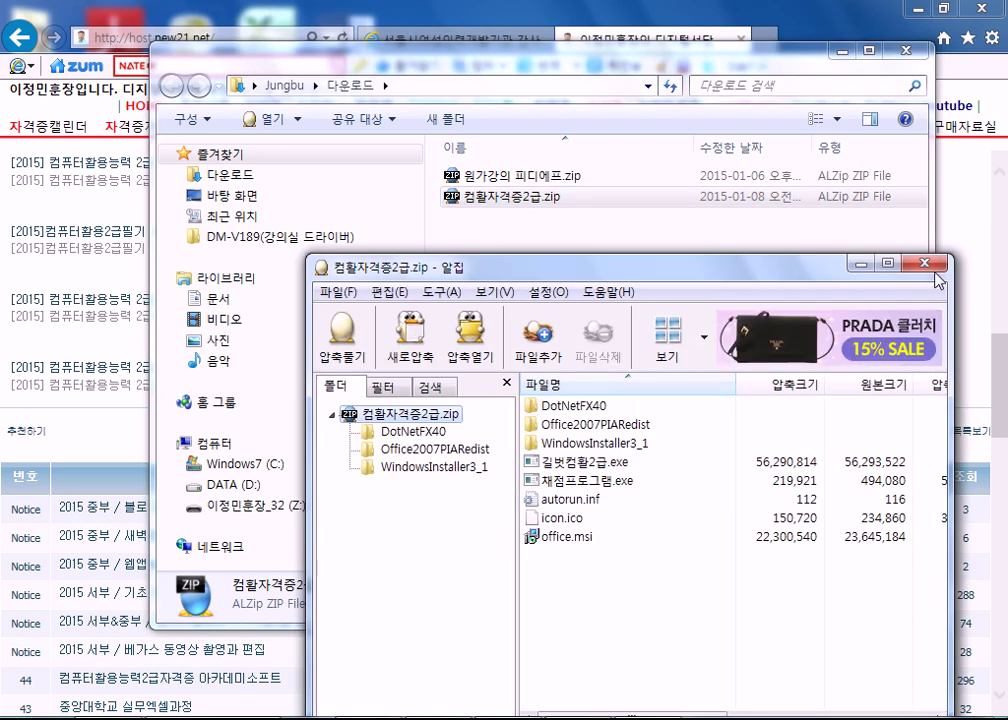
left_click(862, 266)
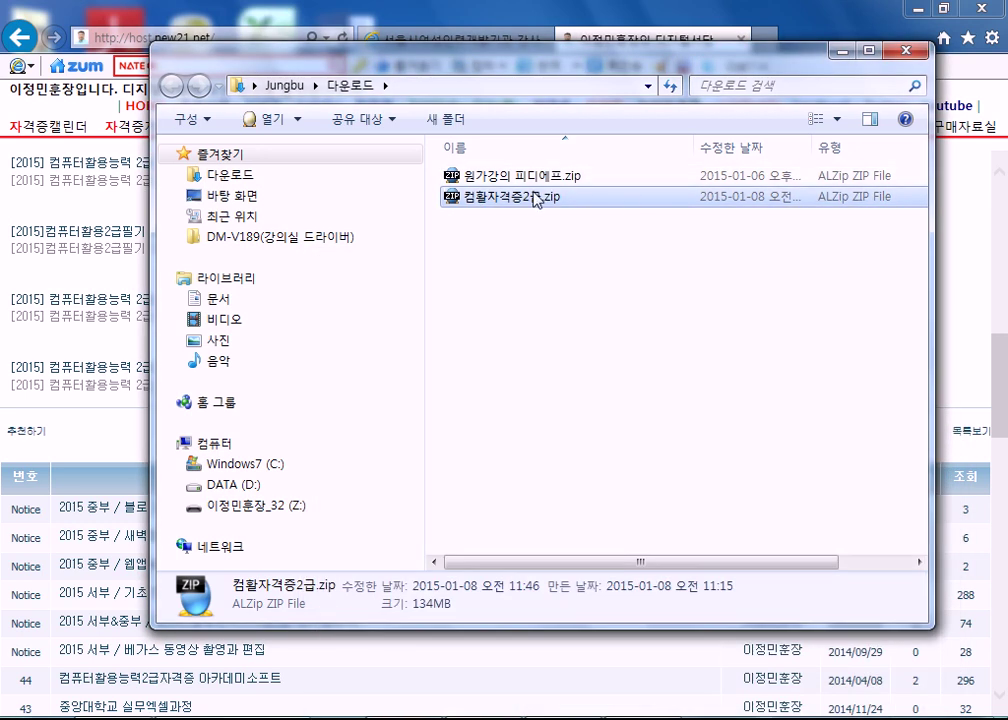
right_click(537, 199)
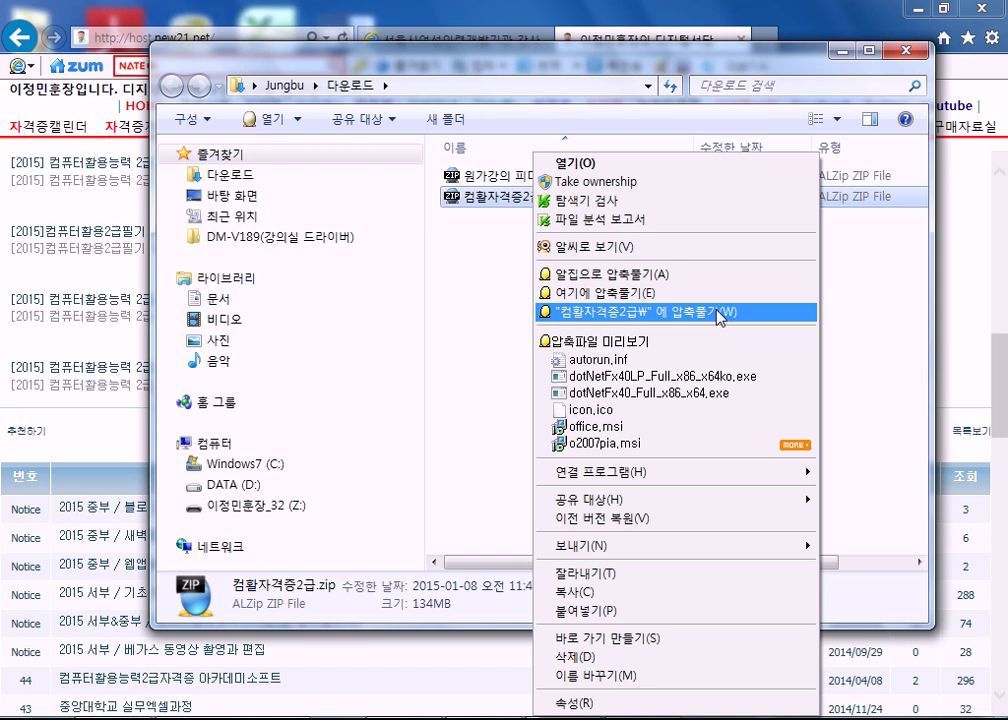
left_click(709, 313)
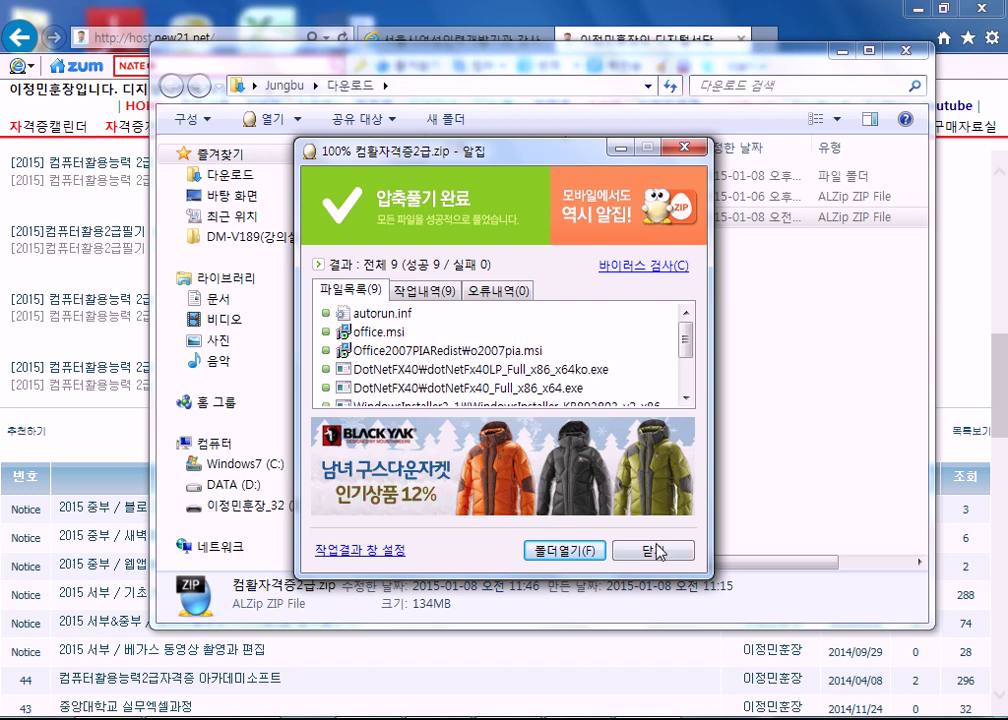
left_click(655, 550)
left_click(478, 180)
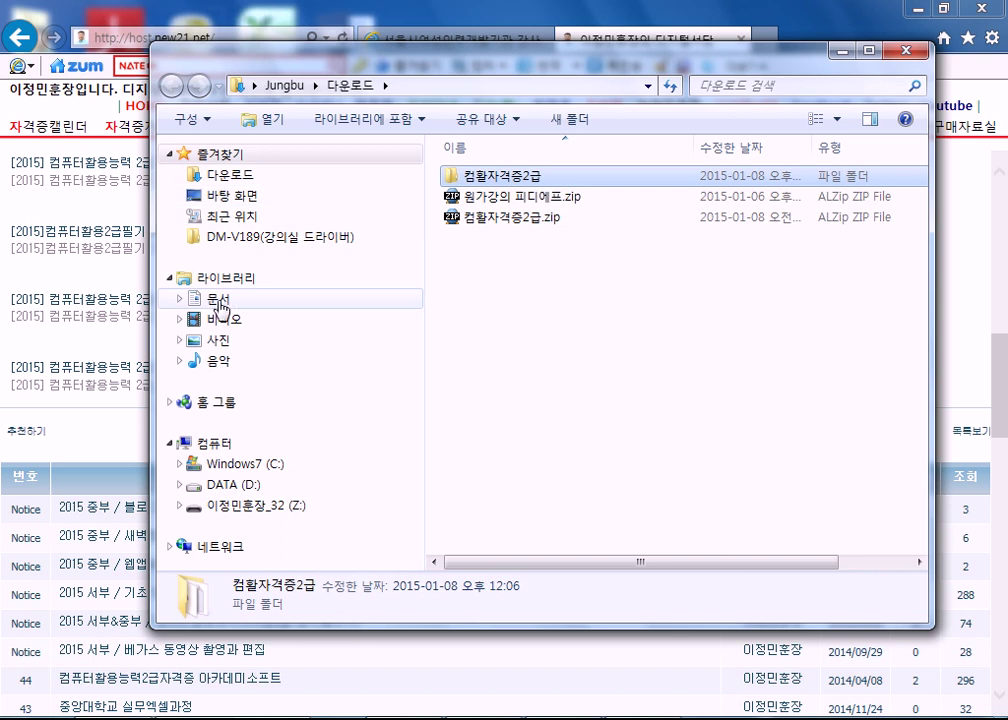
- Move the 컴활자격증2급 folder into the Documents library and drag 길벗컴활2급 toward Favorites
left_click_drag(472, 177, 214, 298)
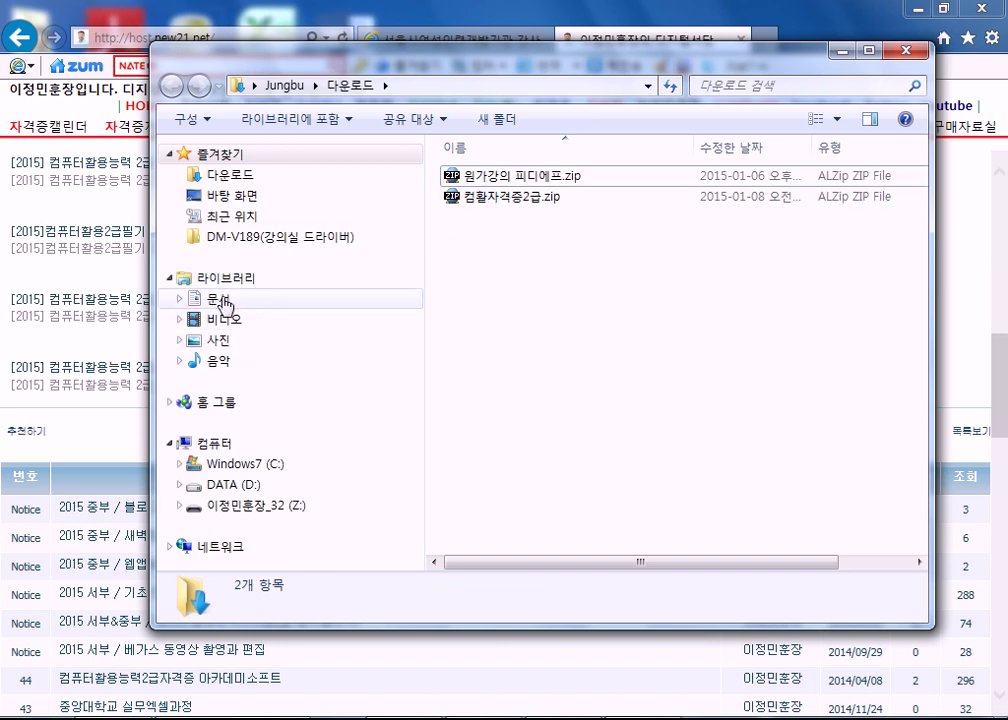
left_click(262, 299)
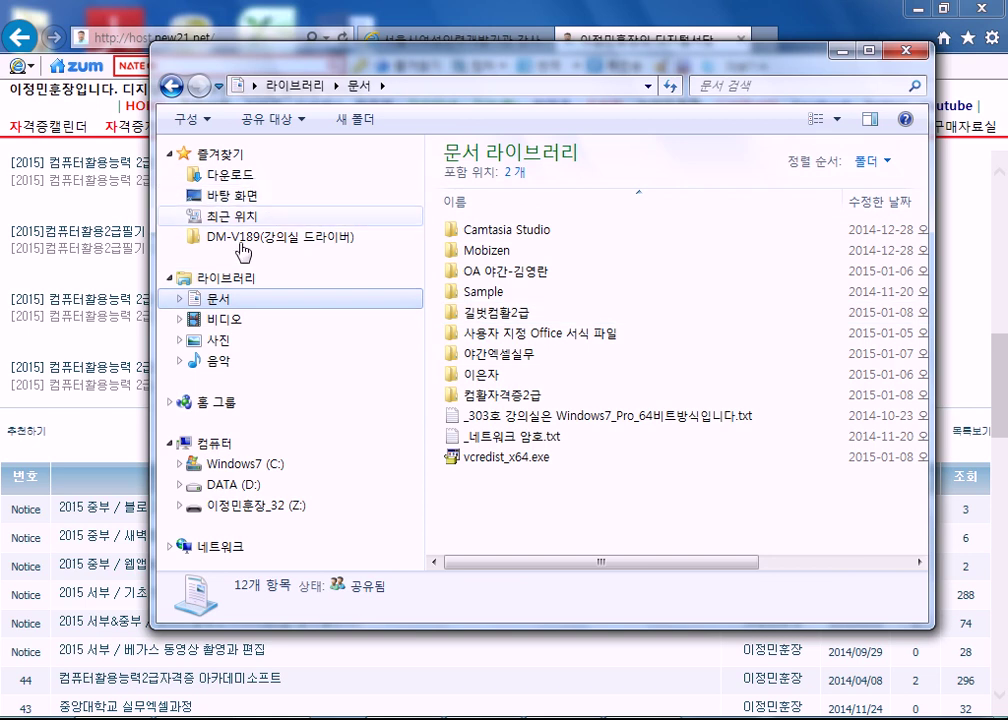
left_click_drag(488, 312, 455, 240)
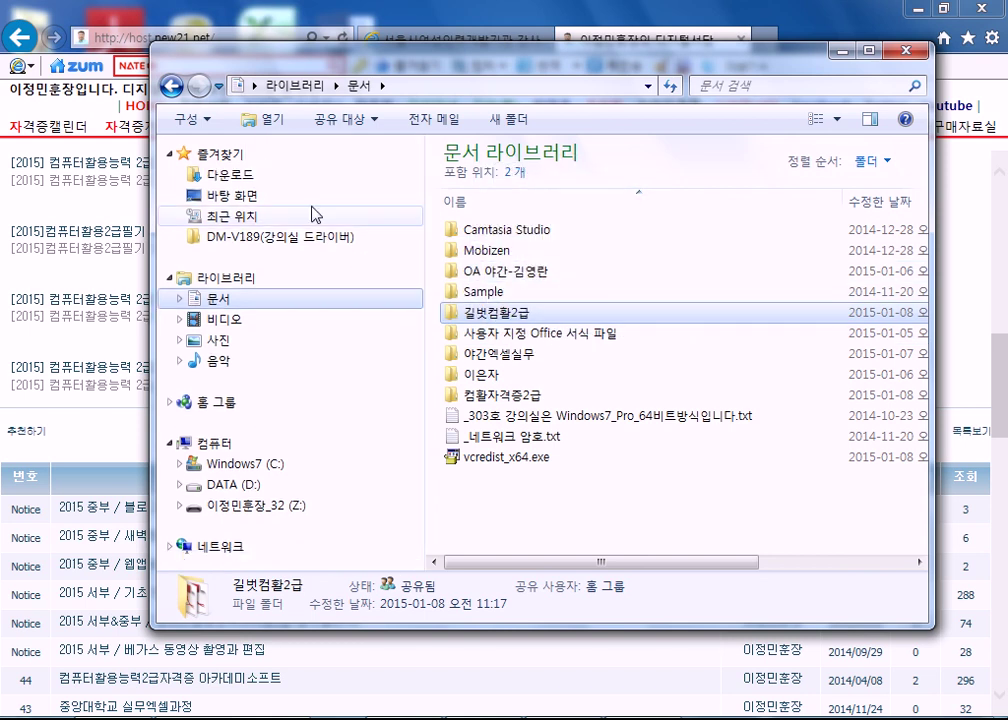
left_click_drag(462, 312, 530, 325)
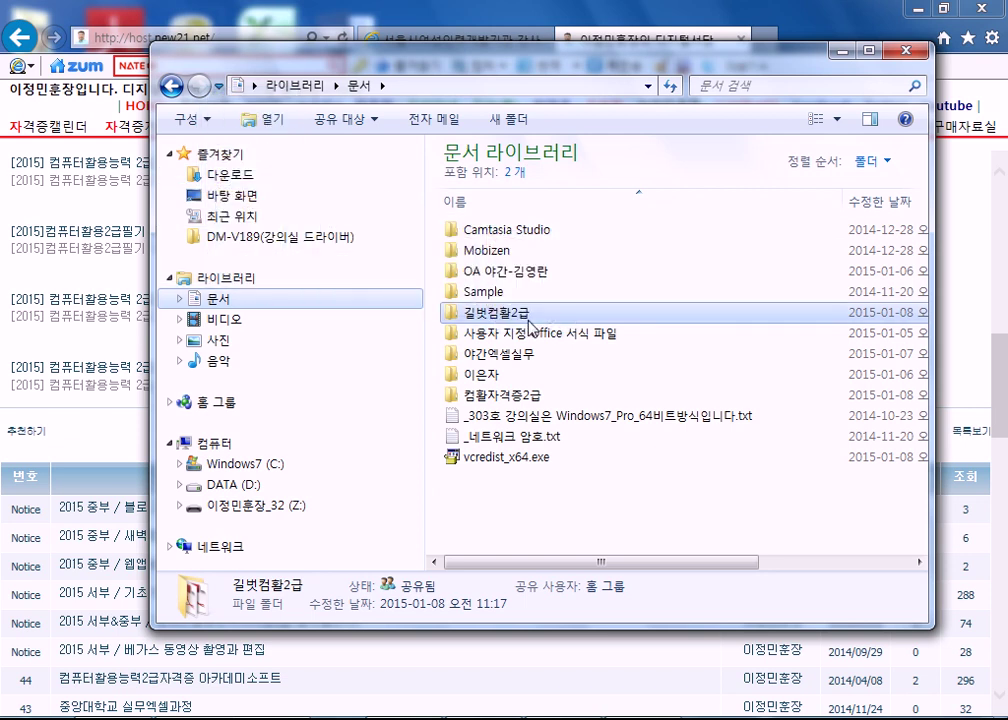
- Bring the 길벗컴활2급 folder from Documents into the Downloads folder
left_click(228, 174)
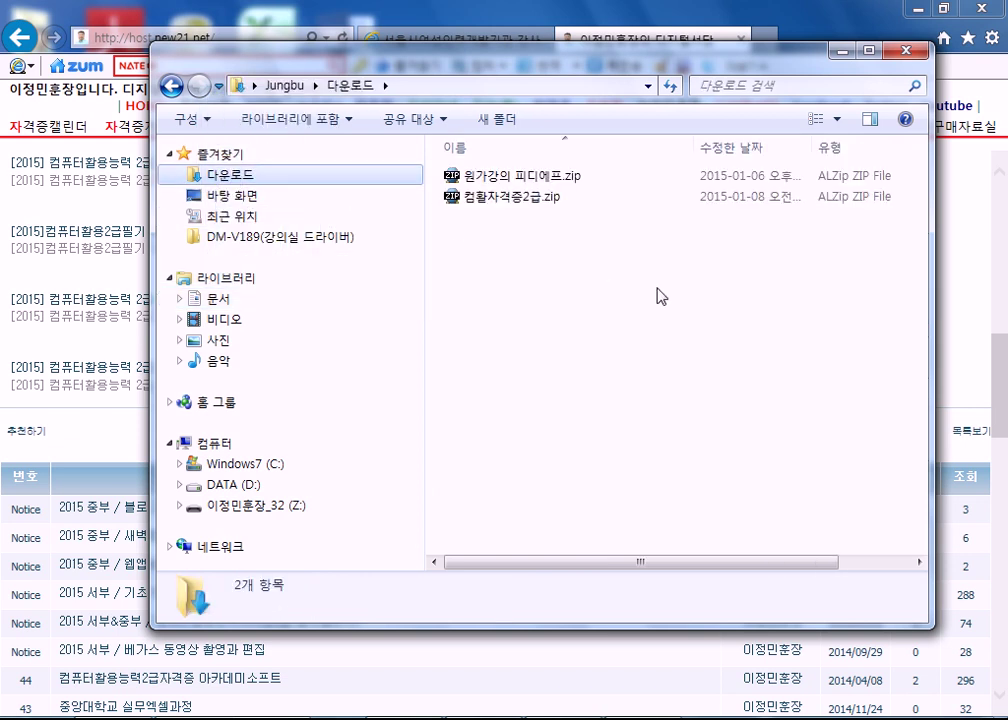
left_click(215, 299)
left_click(490, 313)
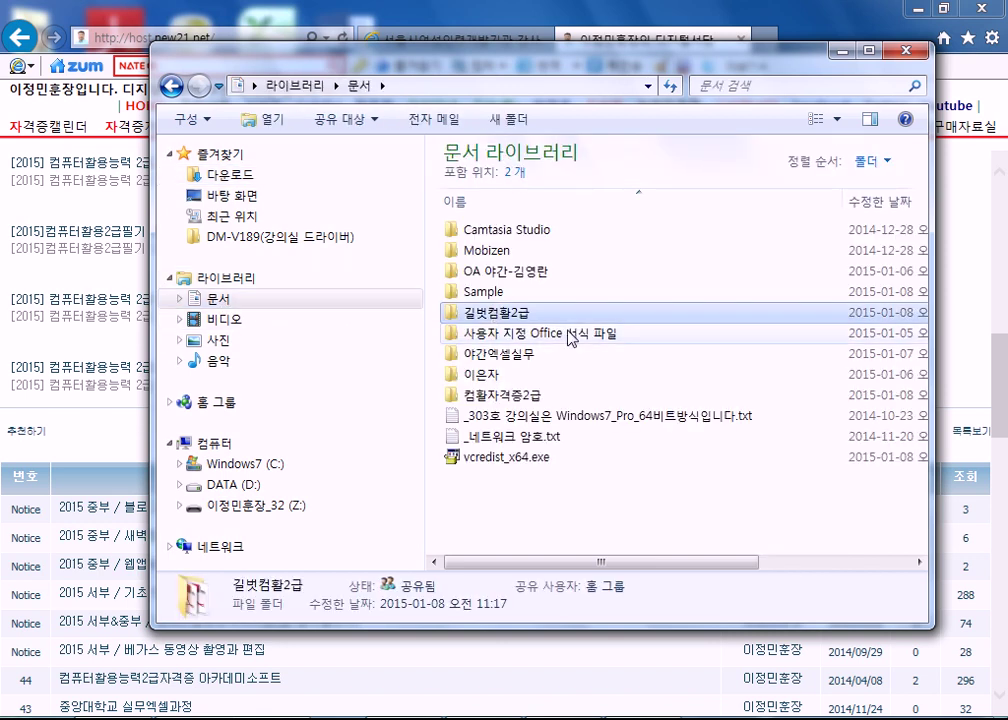
left_click(250, 176)
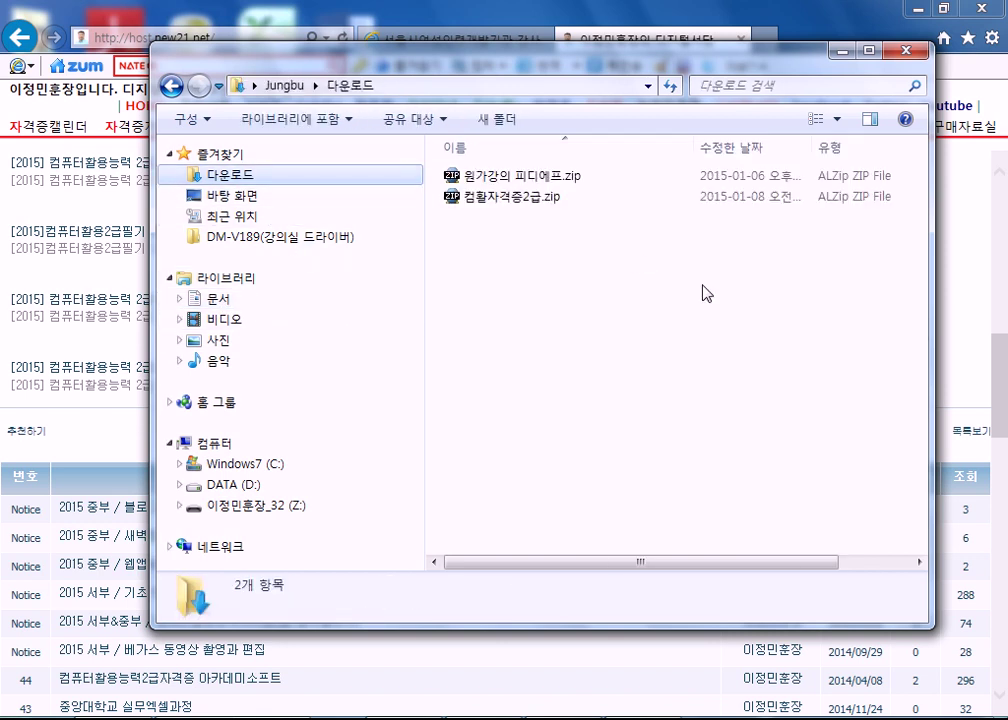
key("ctrl+v")
left_click(530, 274)
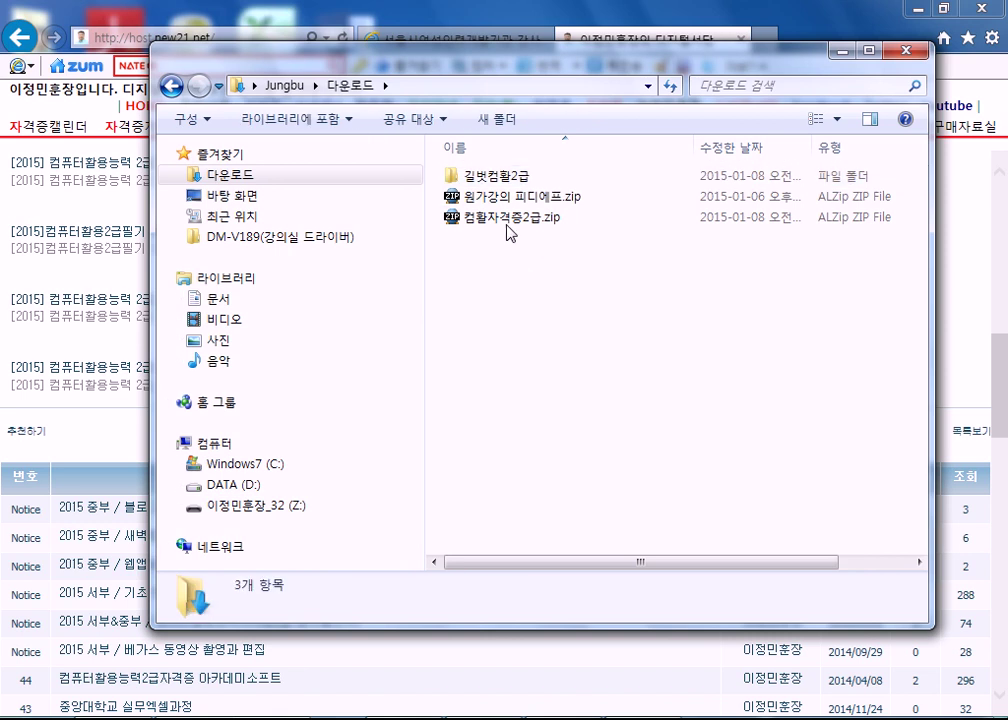
- Move the 길벗컴활2급 folder from Downloads into the Documents library and select it there
left_click(505, 218)
right_click(505, 218)
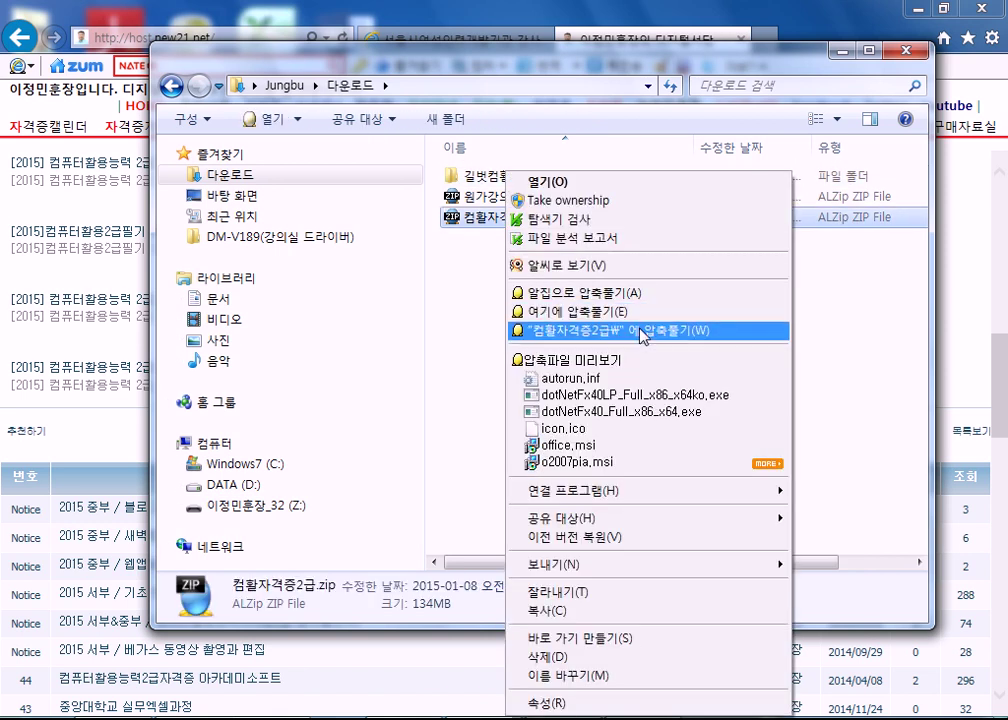
left_click(472, 180)
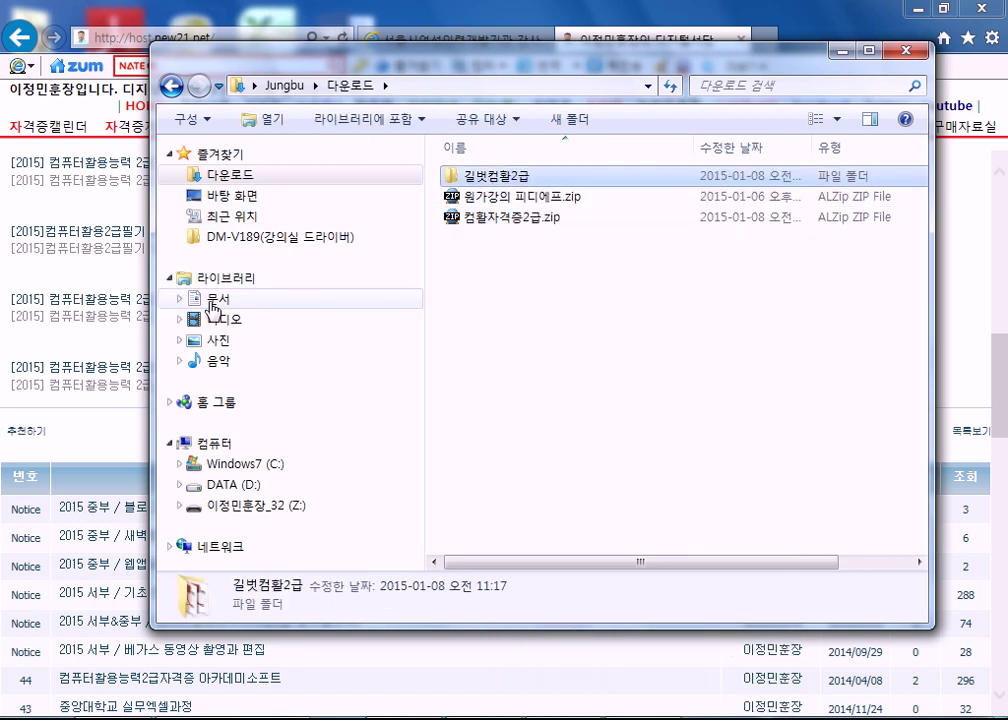
left_click_drag(472, 180, 297, 299)
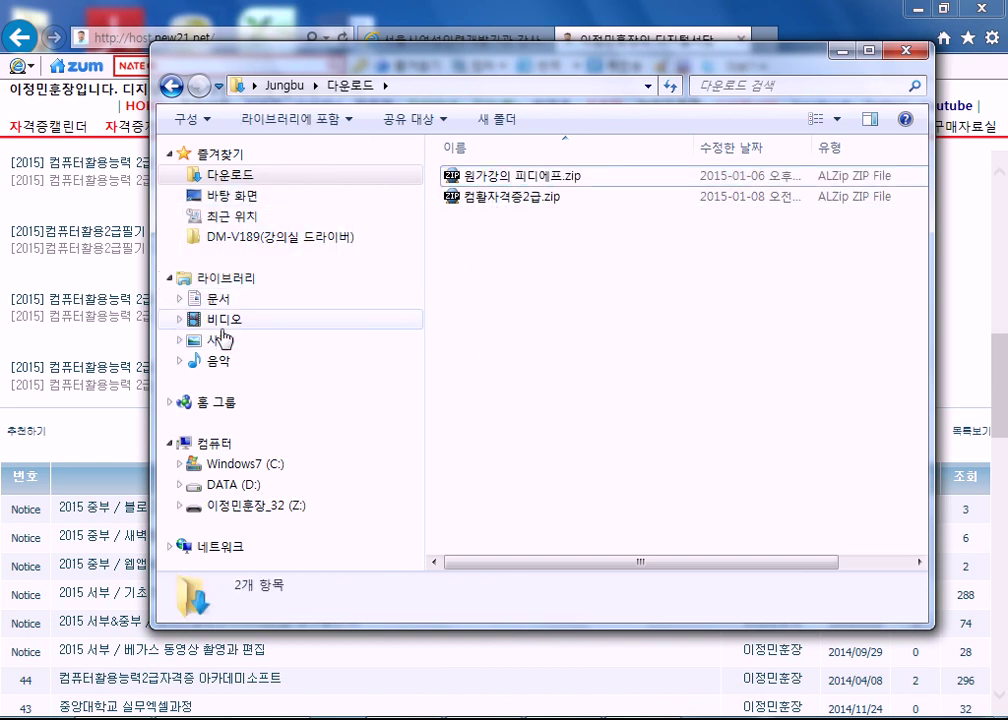
left_click(212, 298)
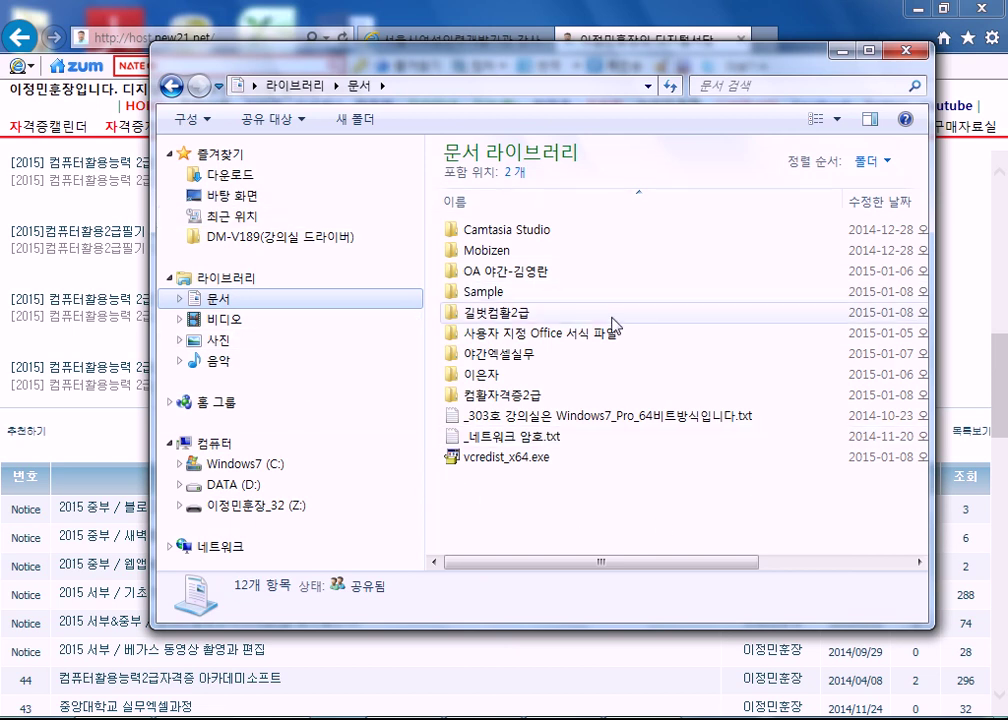
left_click(486, 314)
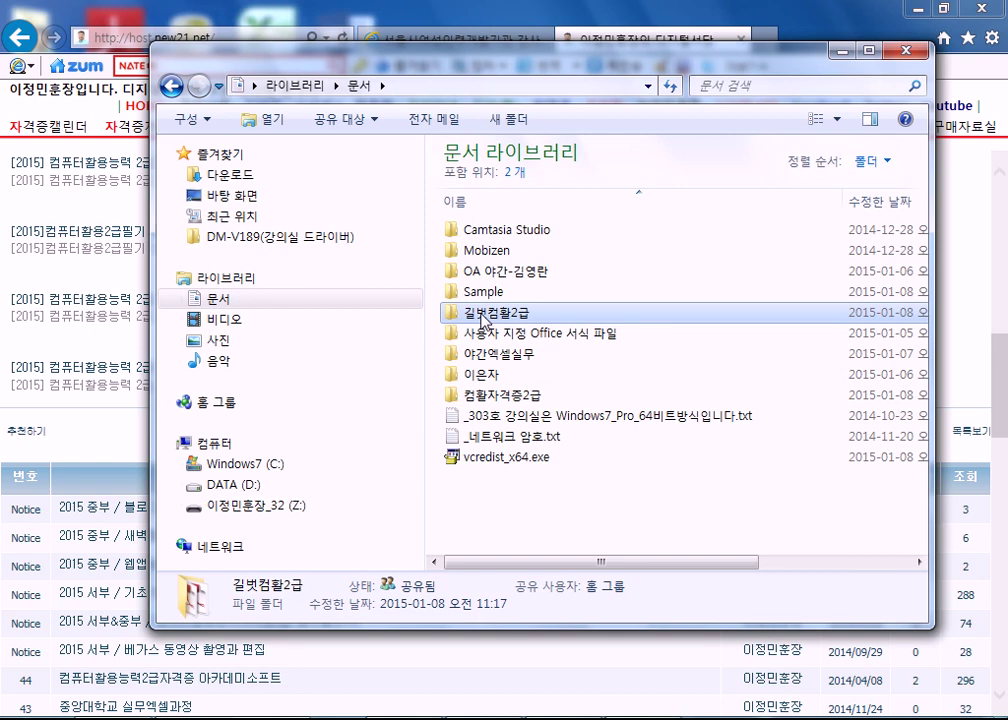
- Peek into the 길벗컴활2급 and 컴활자격증2급 folders, returning to Documents each time
double_click(486, 314)
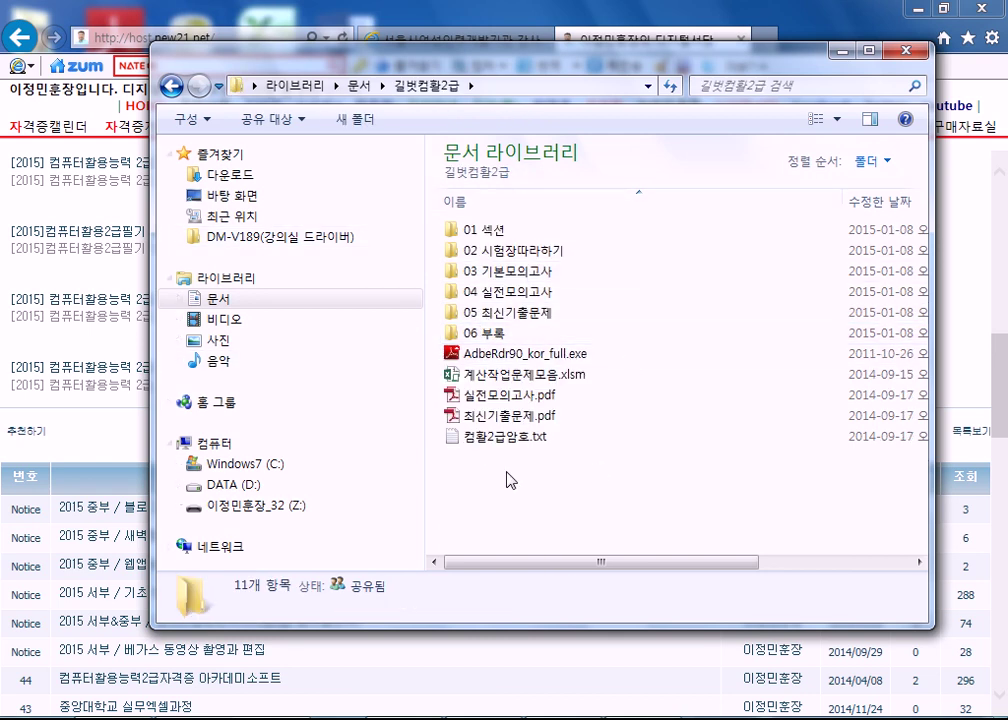
key("BackSpace")
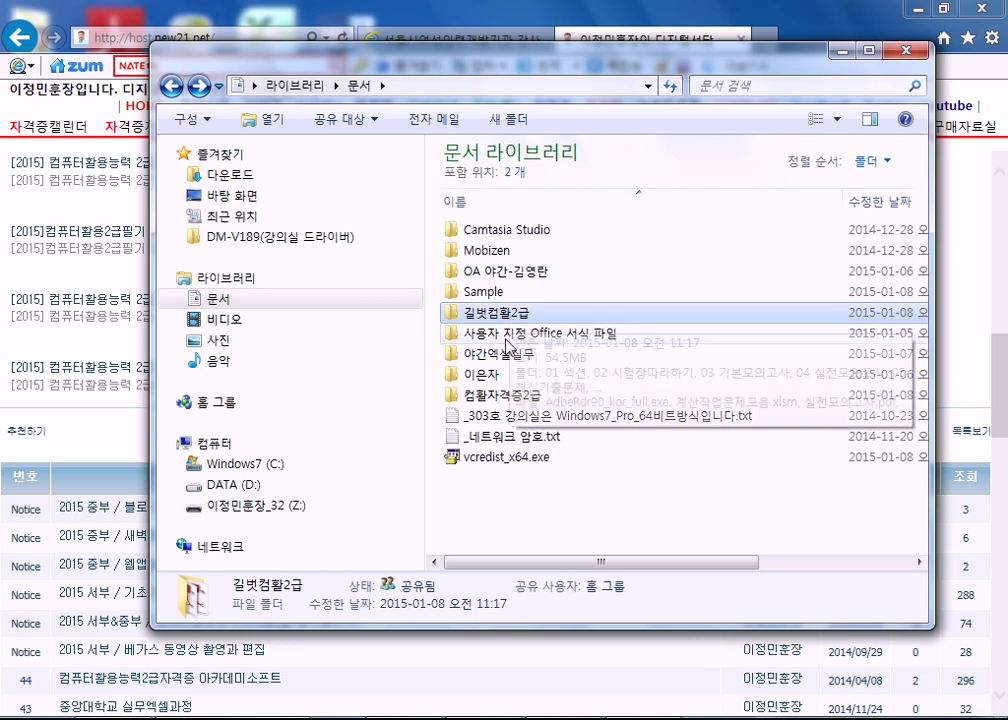
double_click(530, 396)
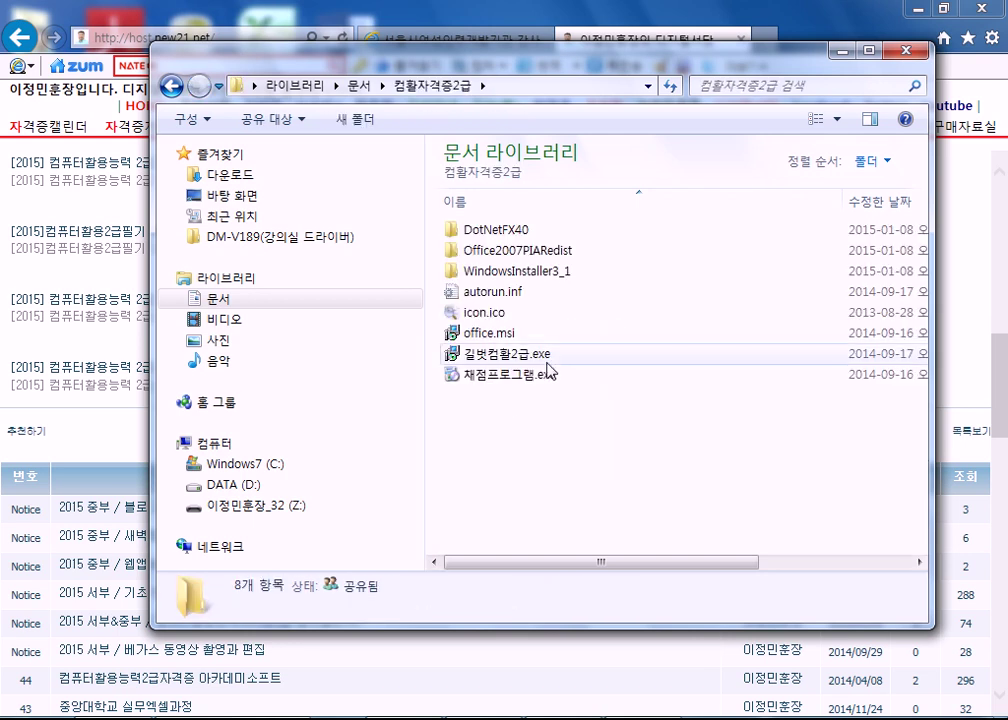
key("BackSpace")
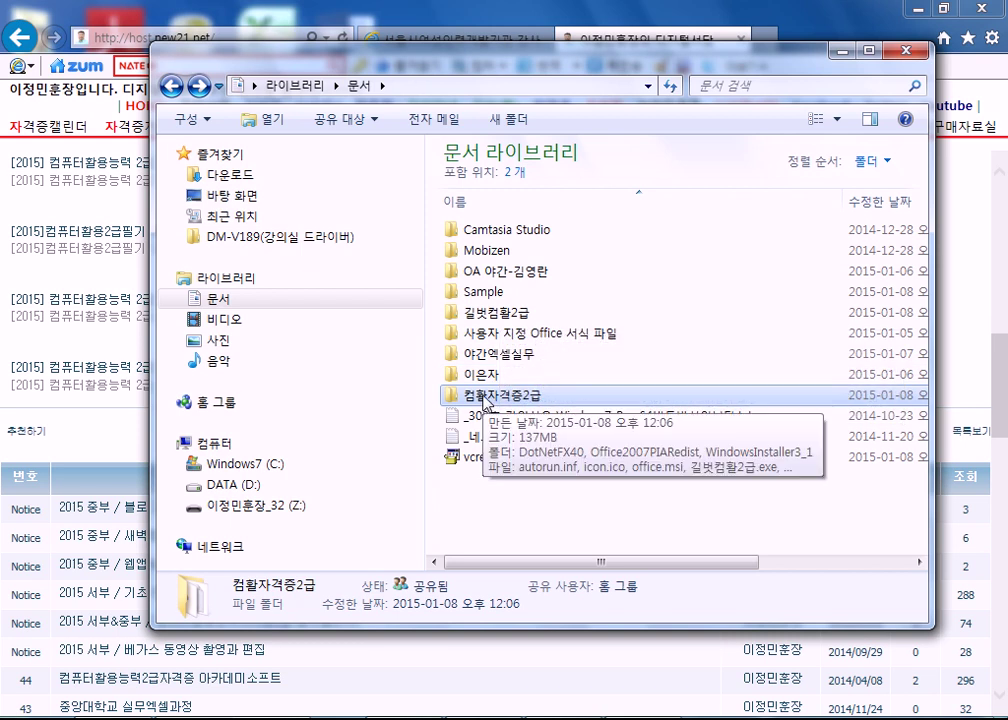
double_click(487, 396)
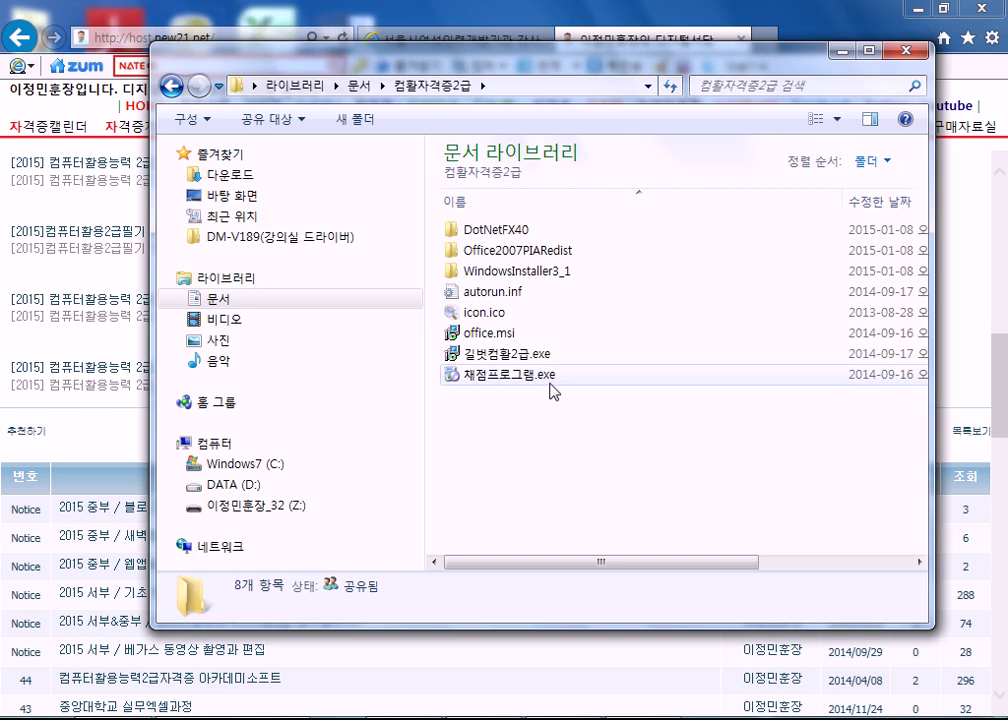
key("BackSpace")
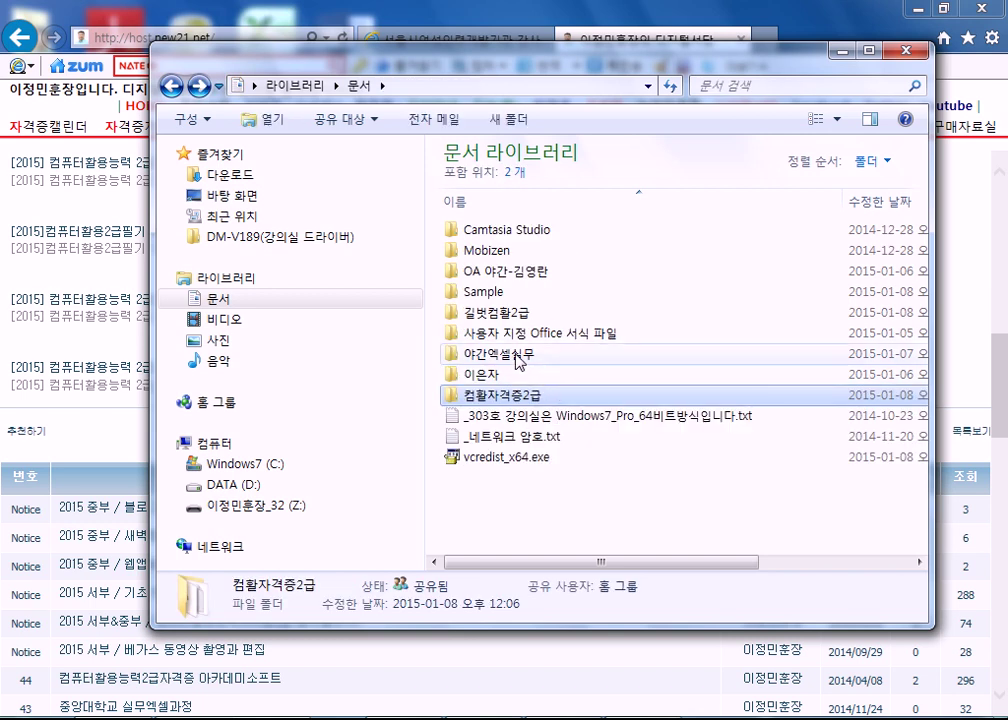
left_click(504, 314)
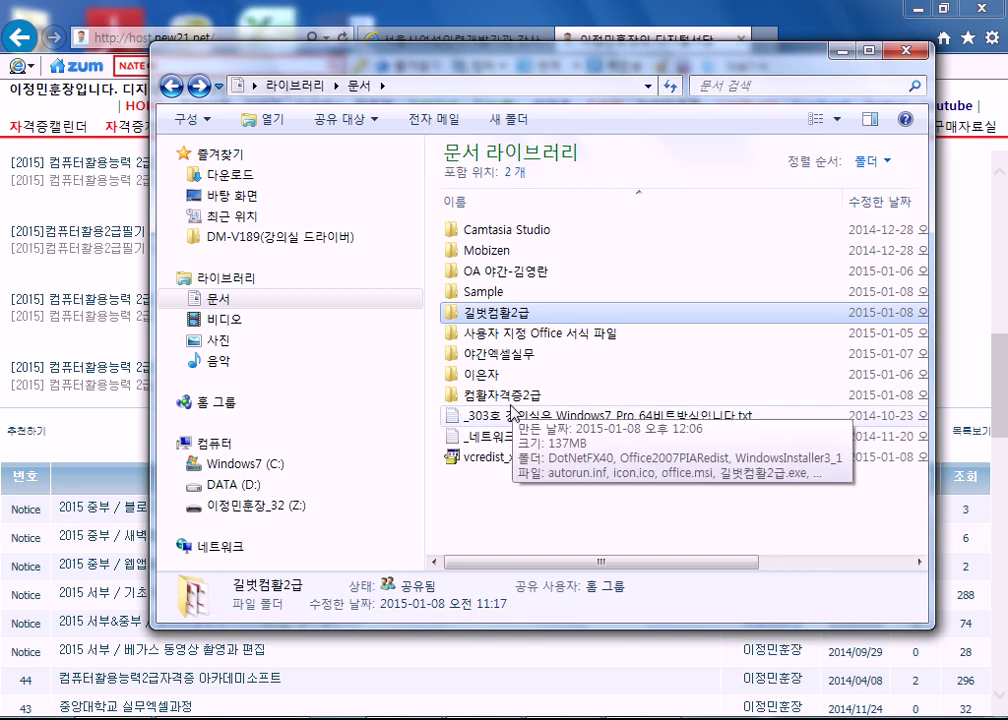
- Open 컴활자격증2급 and bring up extraction options for 길벗컴활2급.exe
double_click(490, 395)
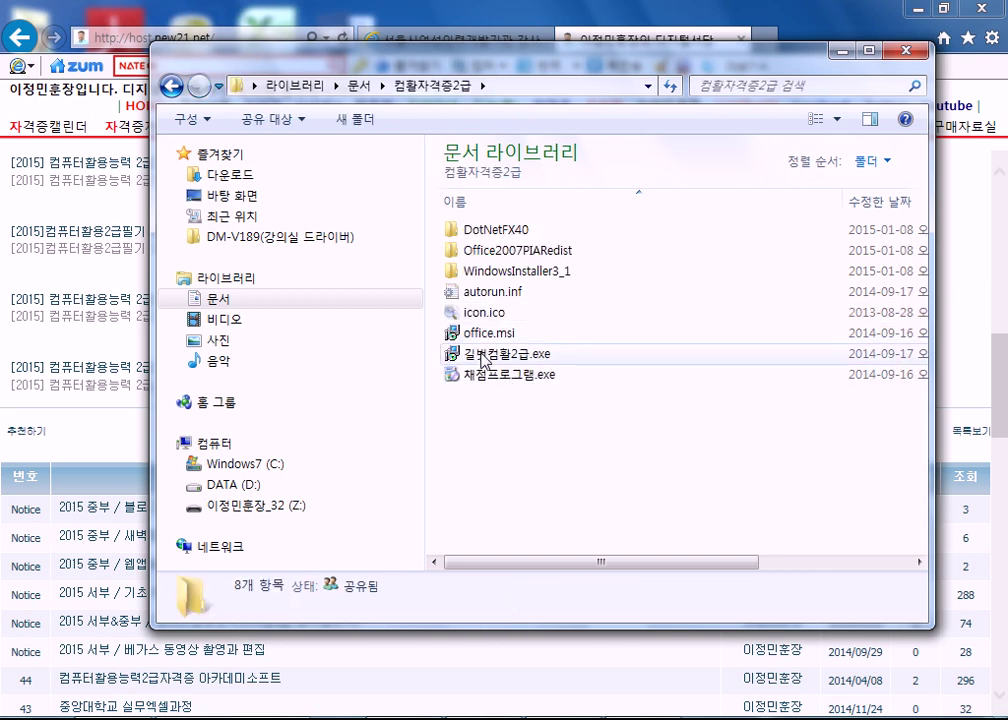
left_click(540, 358)
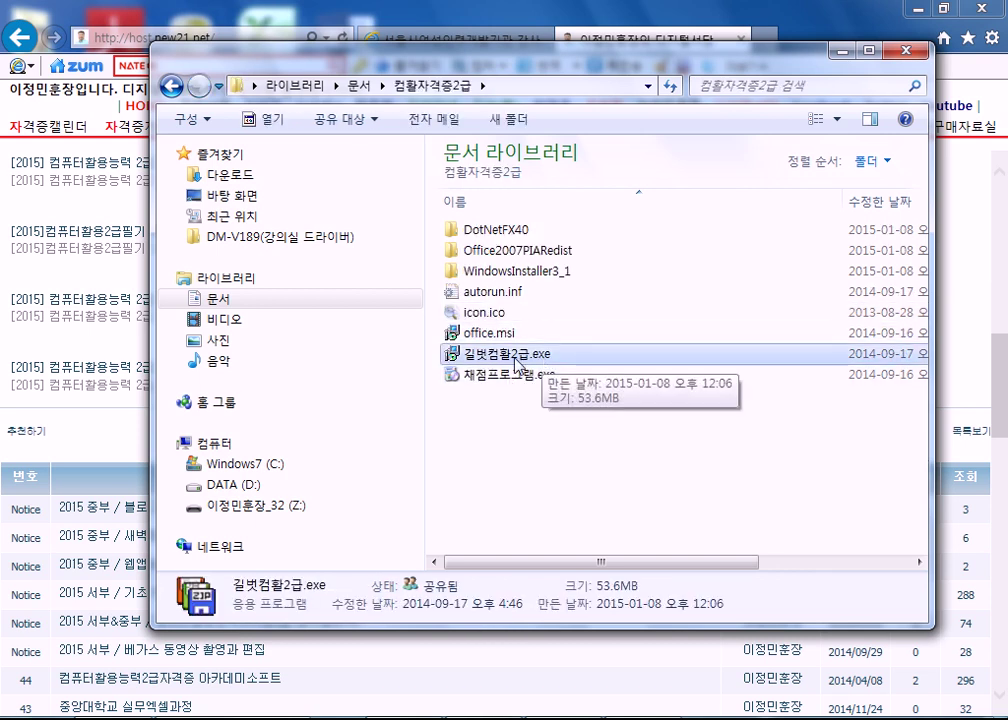
right_click(514, 357)
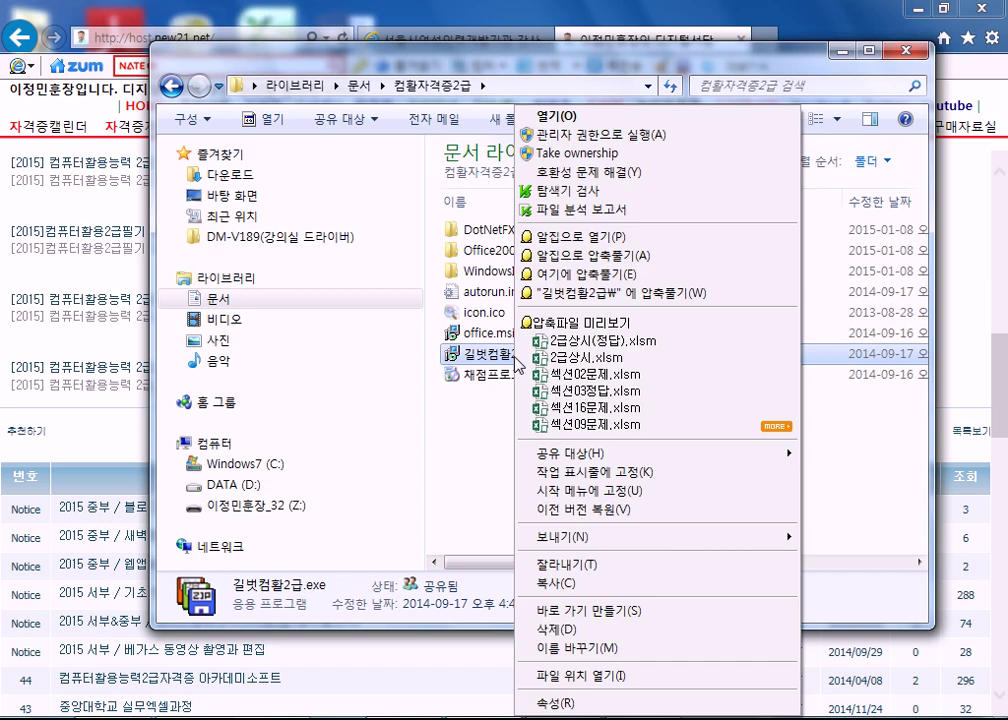
- Extract 길벗컴활2급.exe into a new 길벗컴활2급 folder (289 files) and close the report
left_click(641, 295)
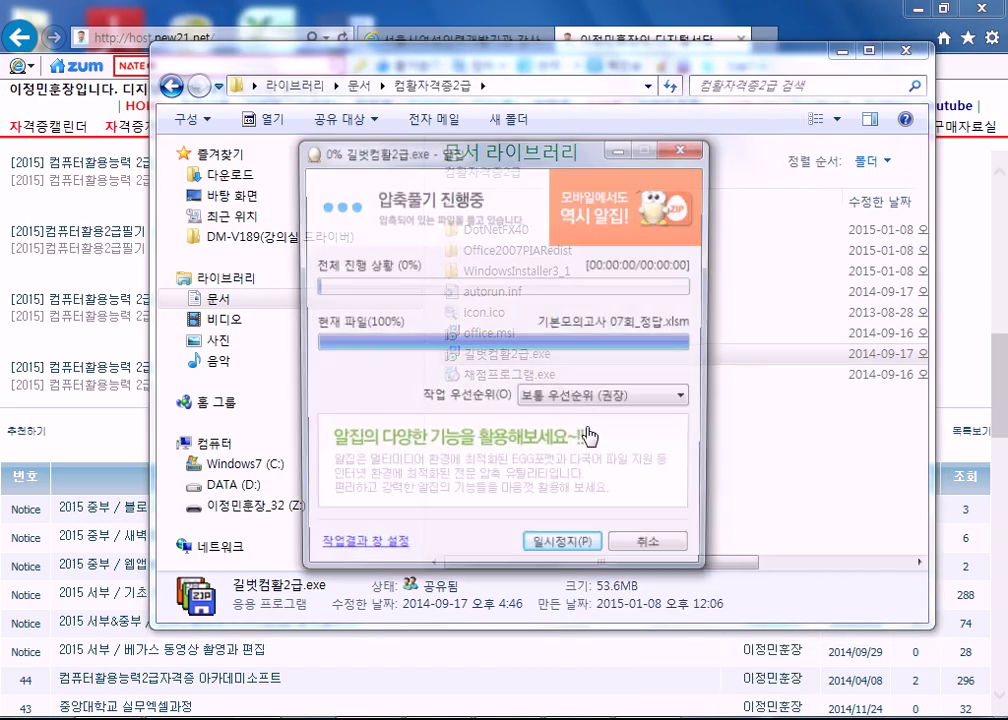
left_click_drag(524, 170, 756, 144)
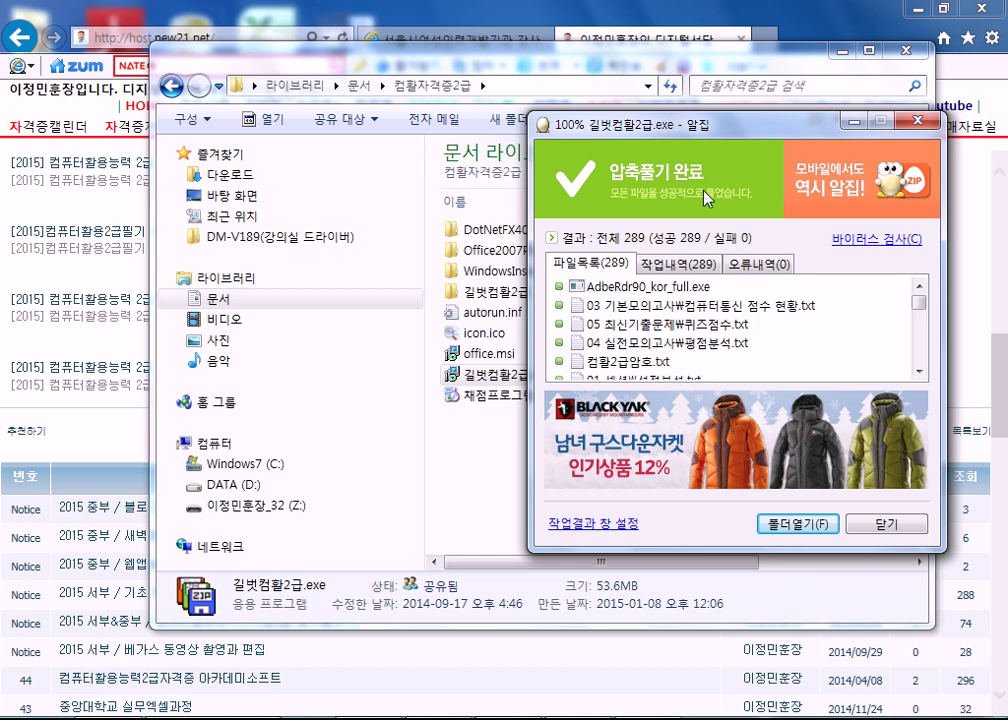
left_click(886, 524)
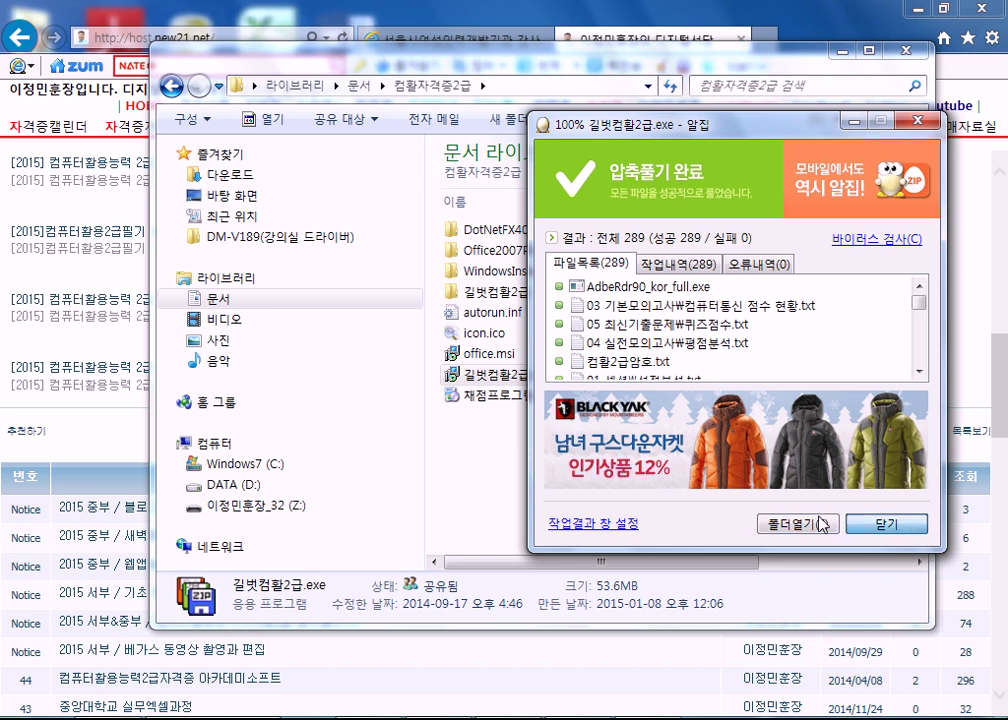
left_click(473, 296)
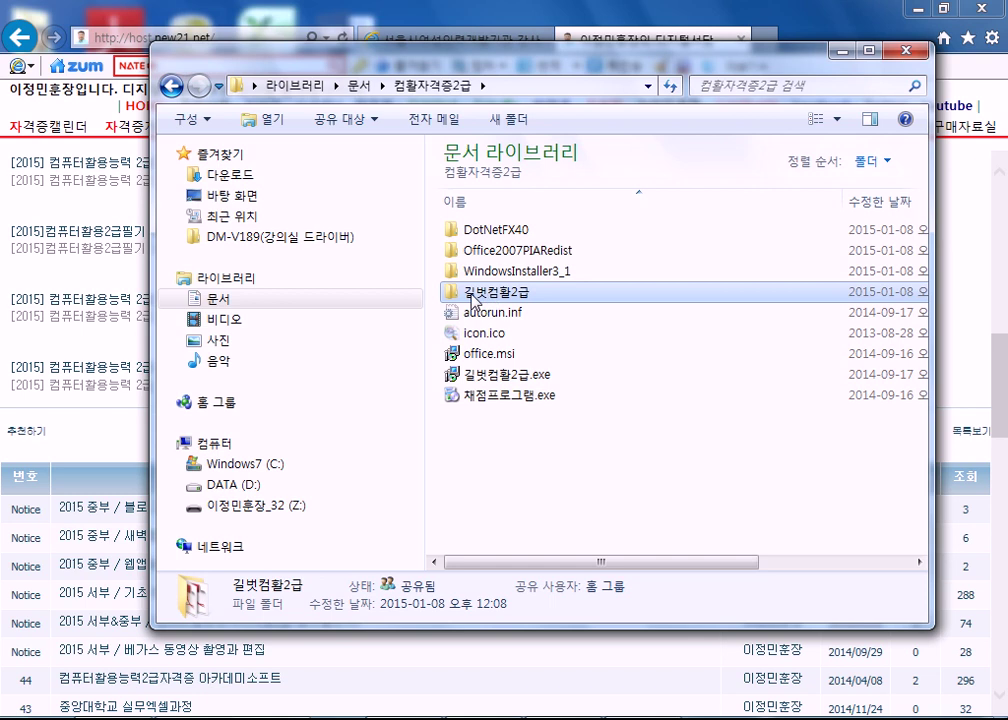
- Browse Documents > 컴활자격증2급 > 길벗컴활2급, check its 11 extracted items, then close Explorer
left_click(210, 280)
left_click(211, 300)
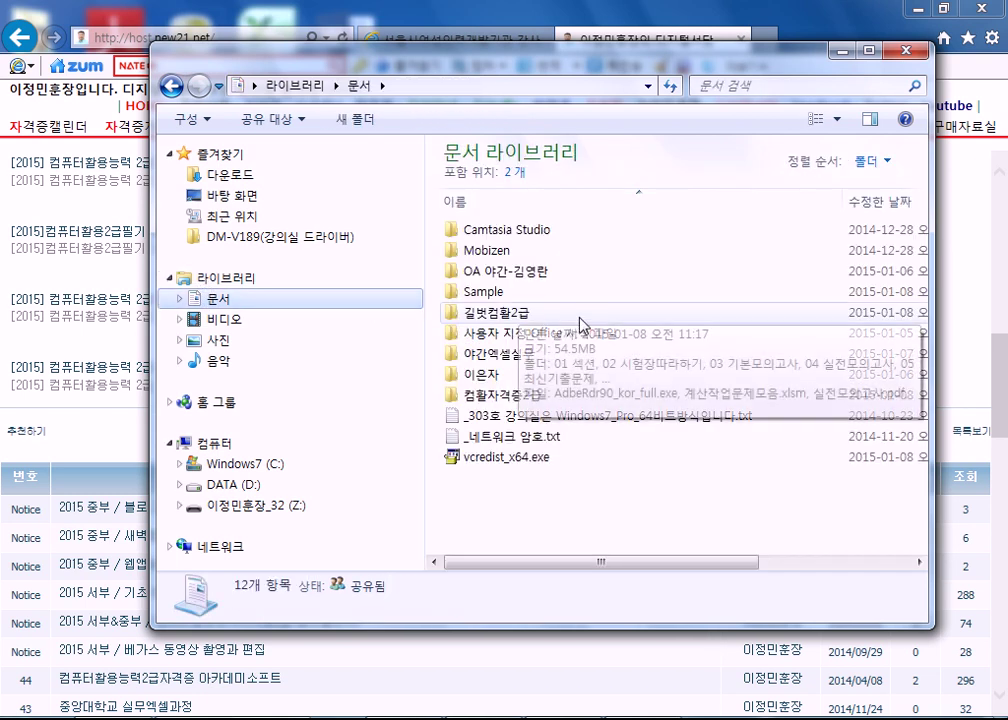
double_click(490, 398)
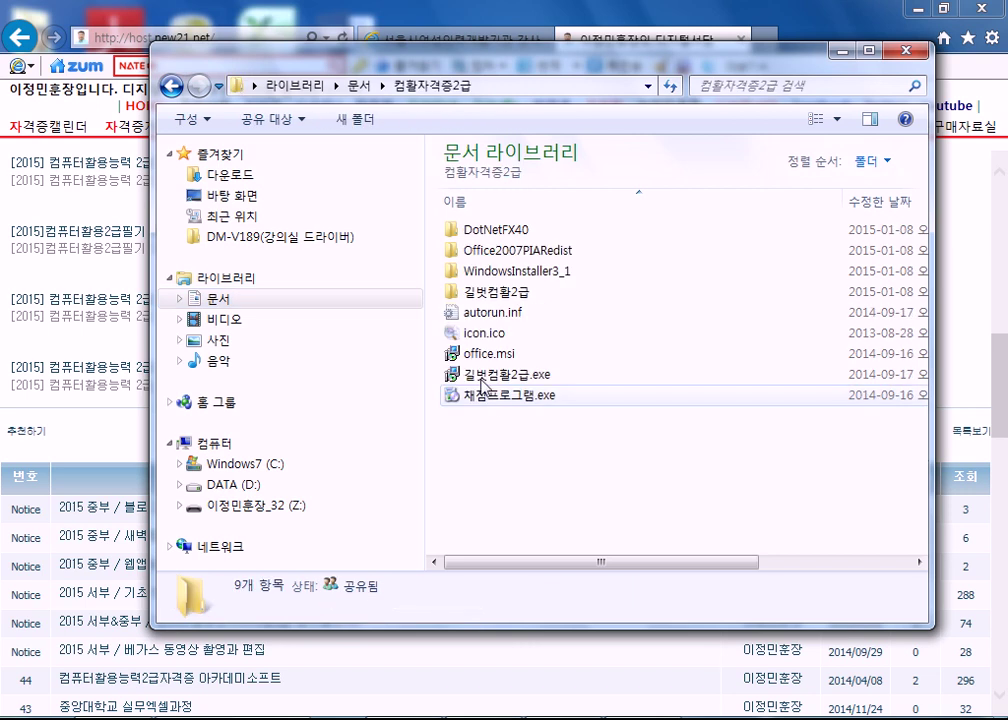
double_click(500, 293)
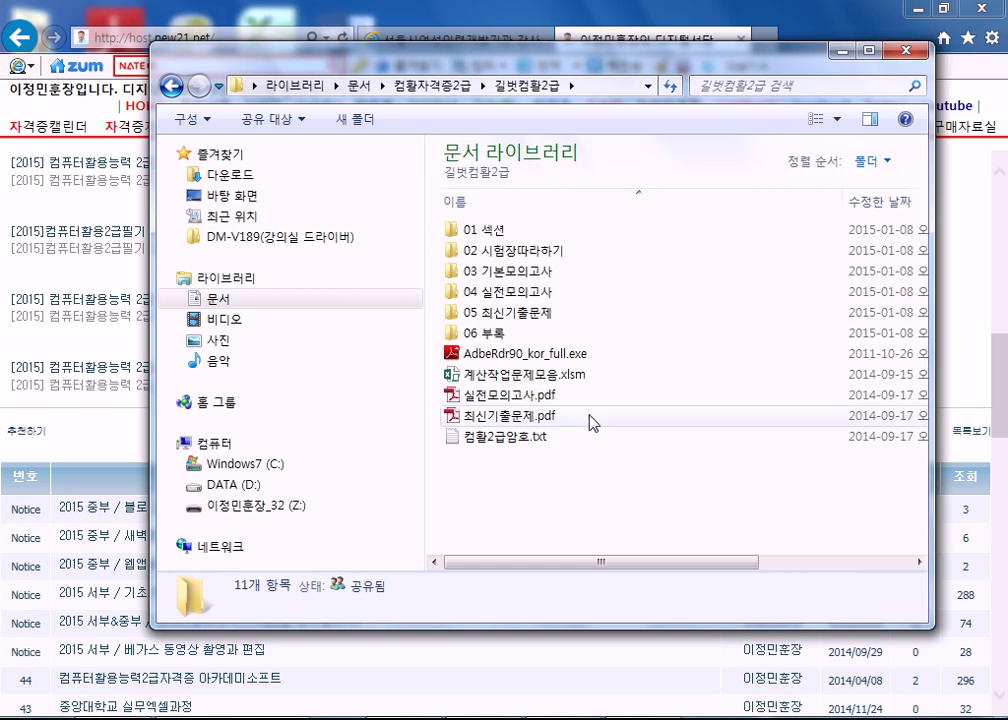
mouse_move(599, 415)
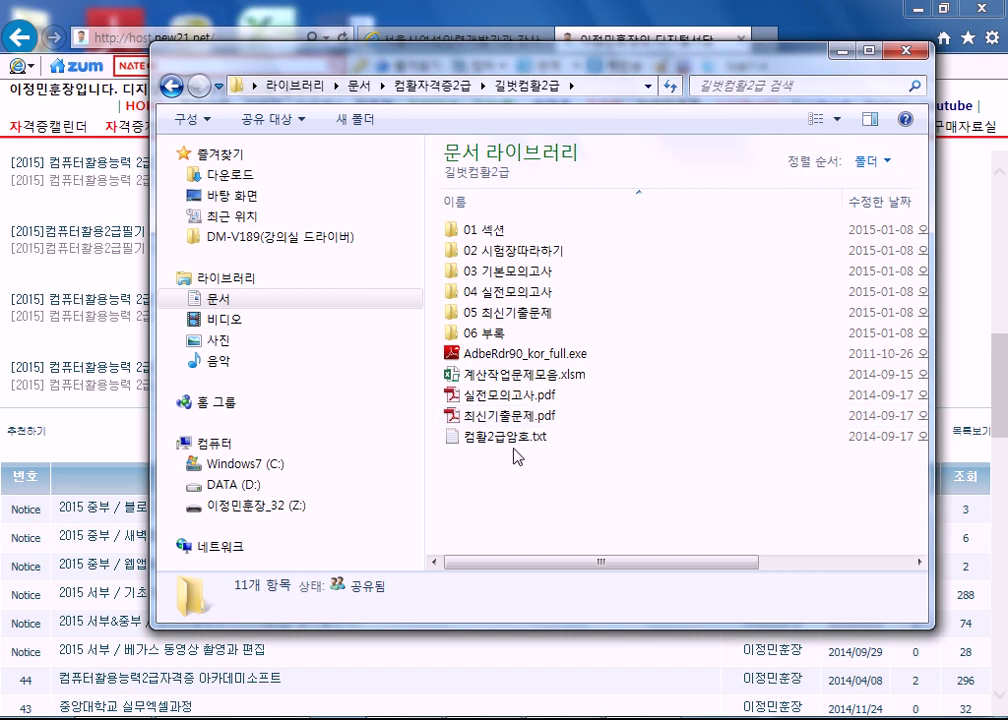
left_click(905, 53)
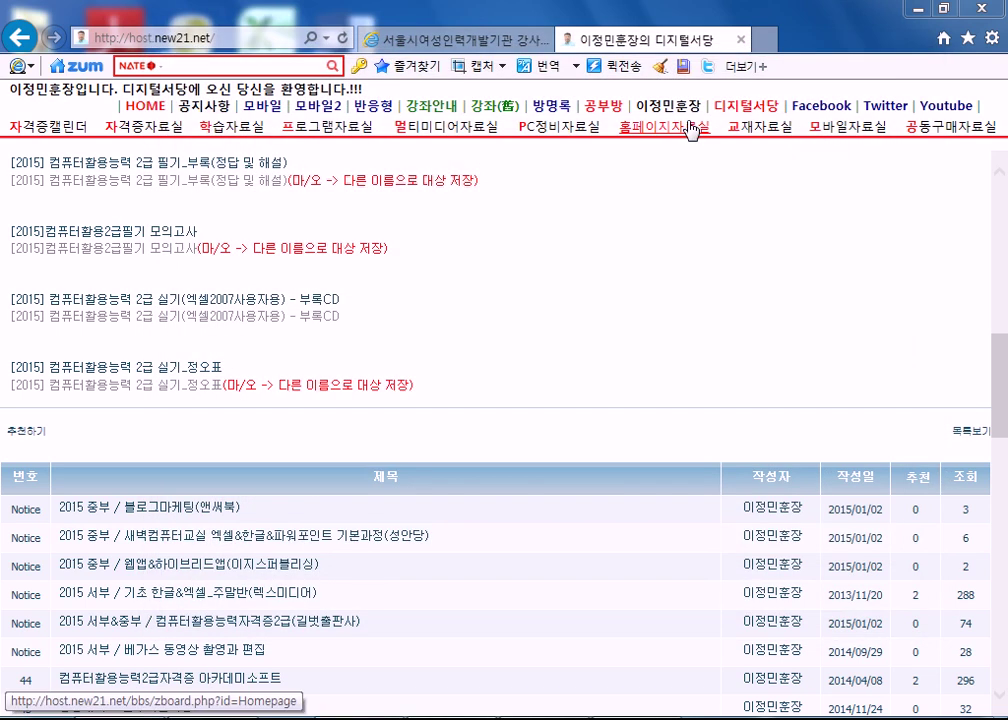